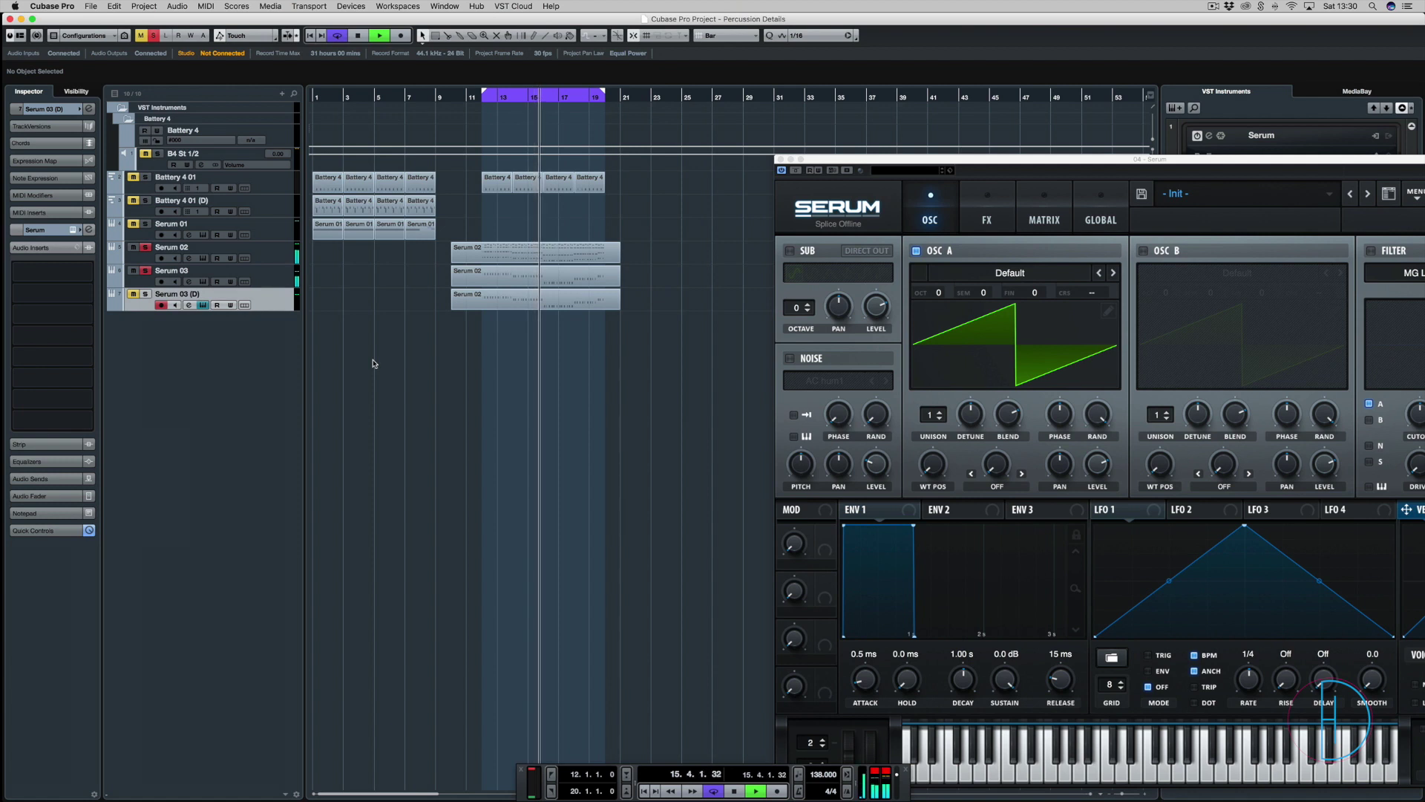
Compare the Serum 02 and Serum 03 layers by toggling each track's solo off and on during loop playback.
{"action": "left_click", "coordinate": [145, 248]}
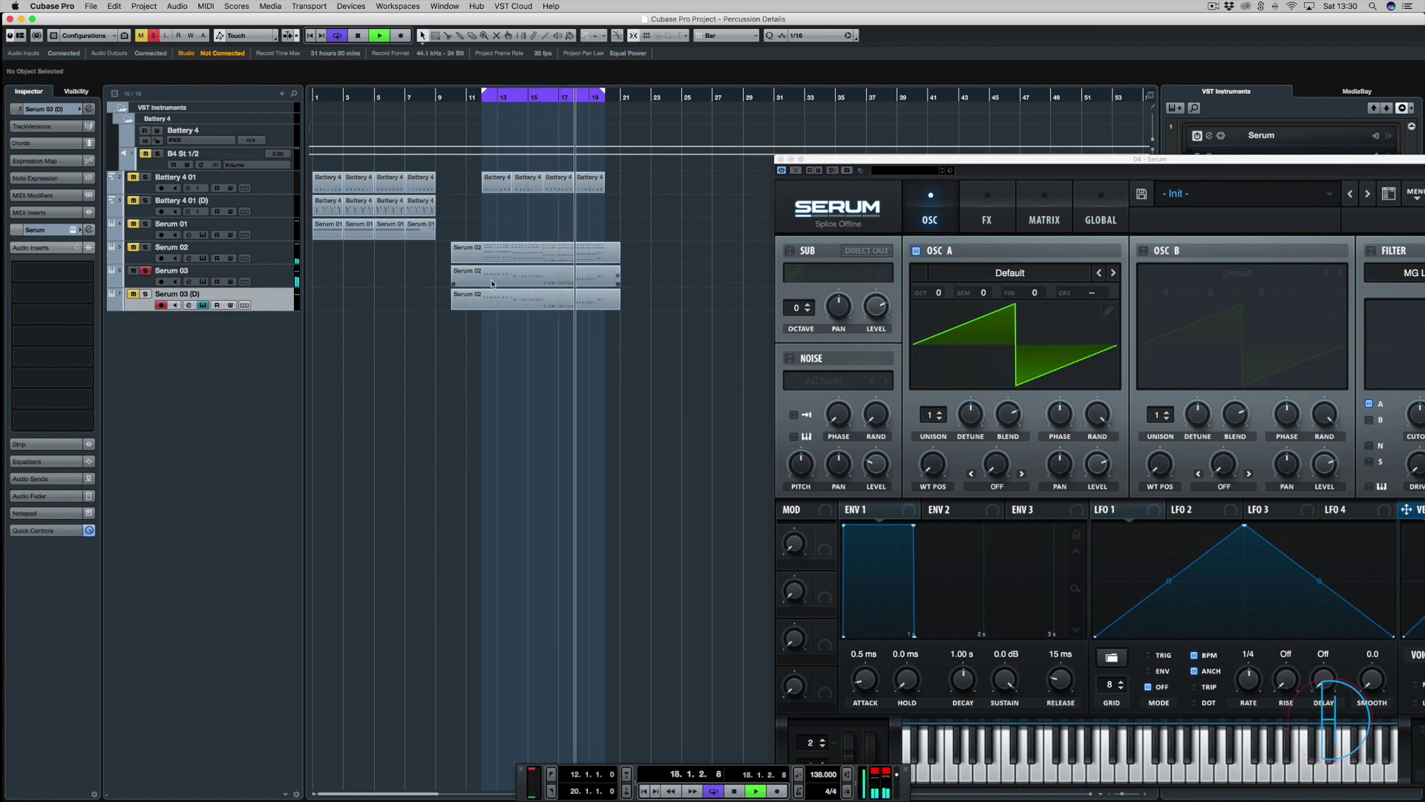
{"action": "left_click", "coordinate": [145, 248]}
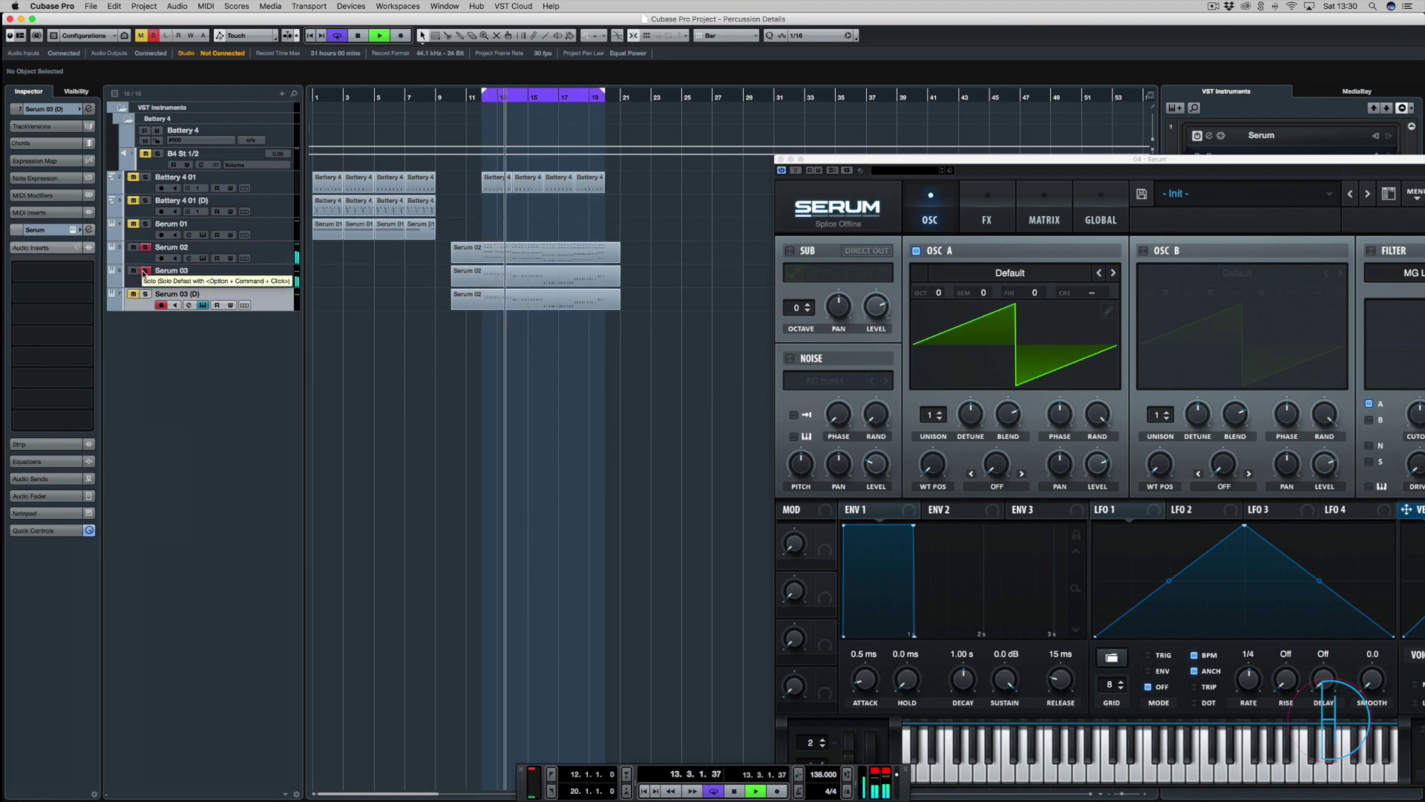
{"action": "left_click", "coordinate": [144, 272]}
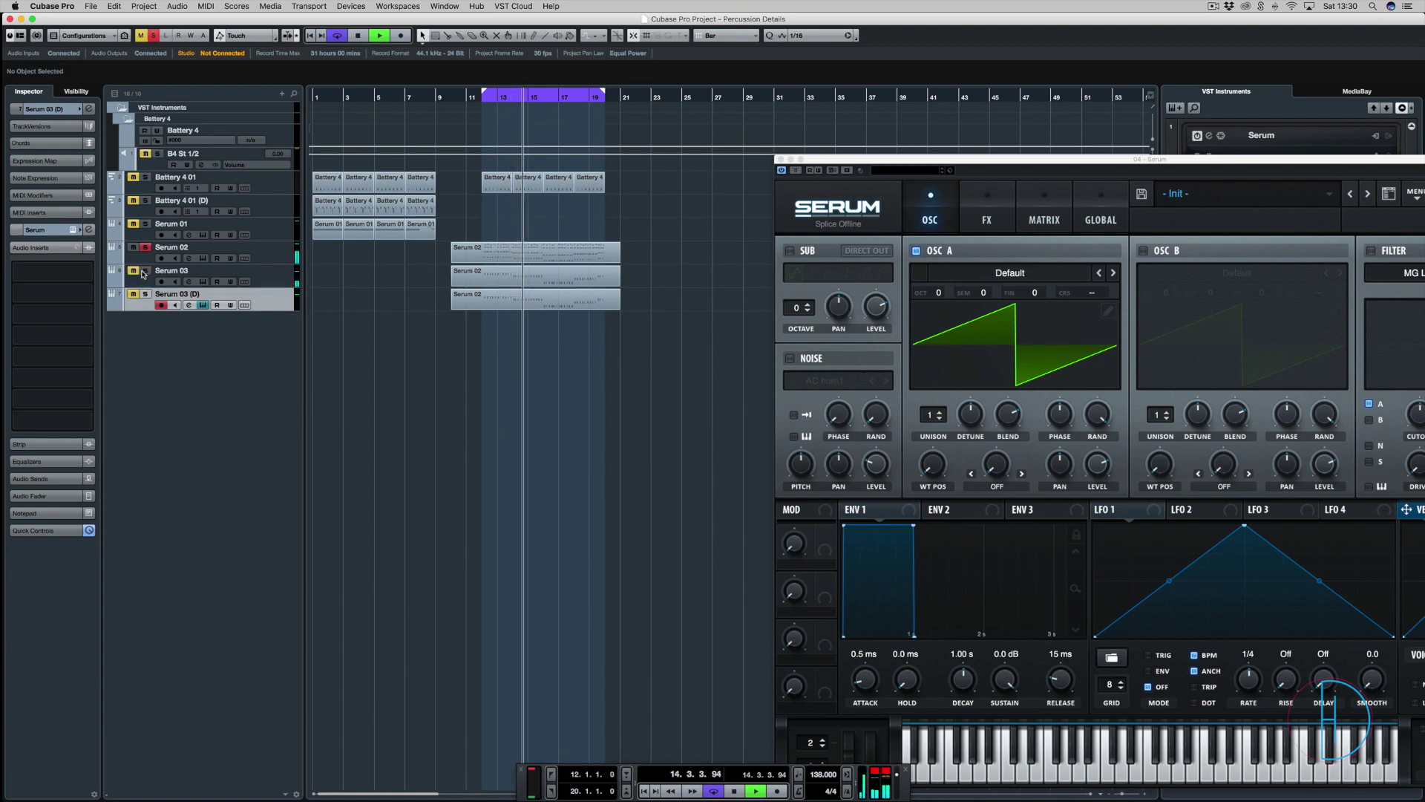
{"action": "left_click", "coordinate": [144, 273]}
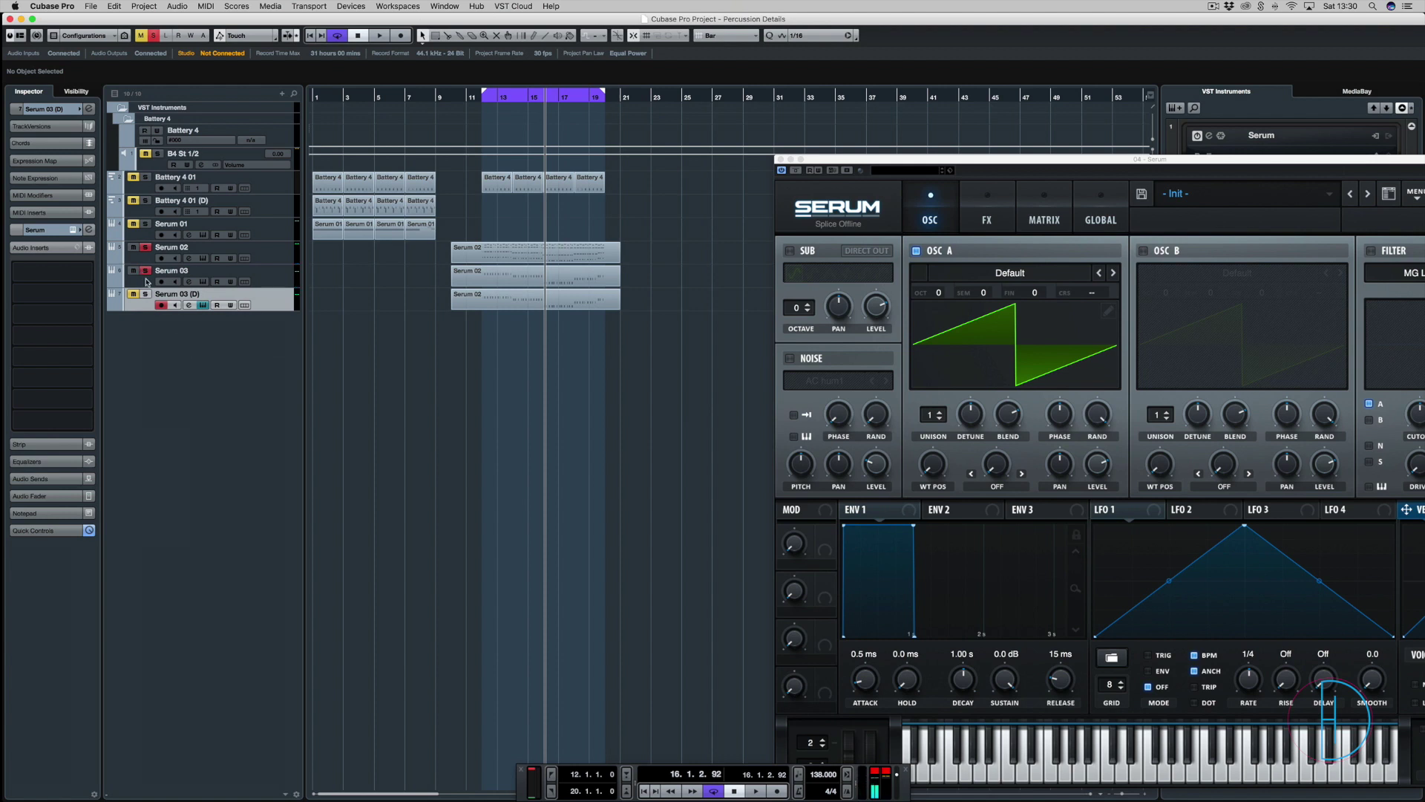
Remove the solo from Serum 03 and Serum 02, and solo only the Serum 03 (D) track.
{"action": "left_click", "coordinate": [146, 272]}
{"action": "left_click", "coordinate": [146, 247]}
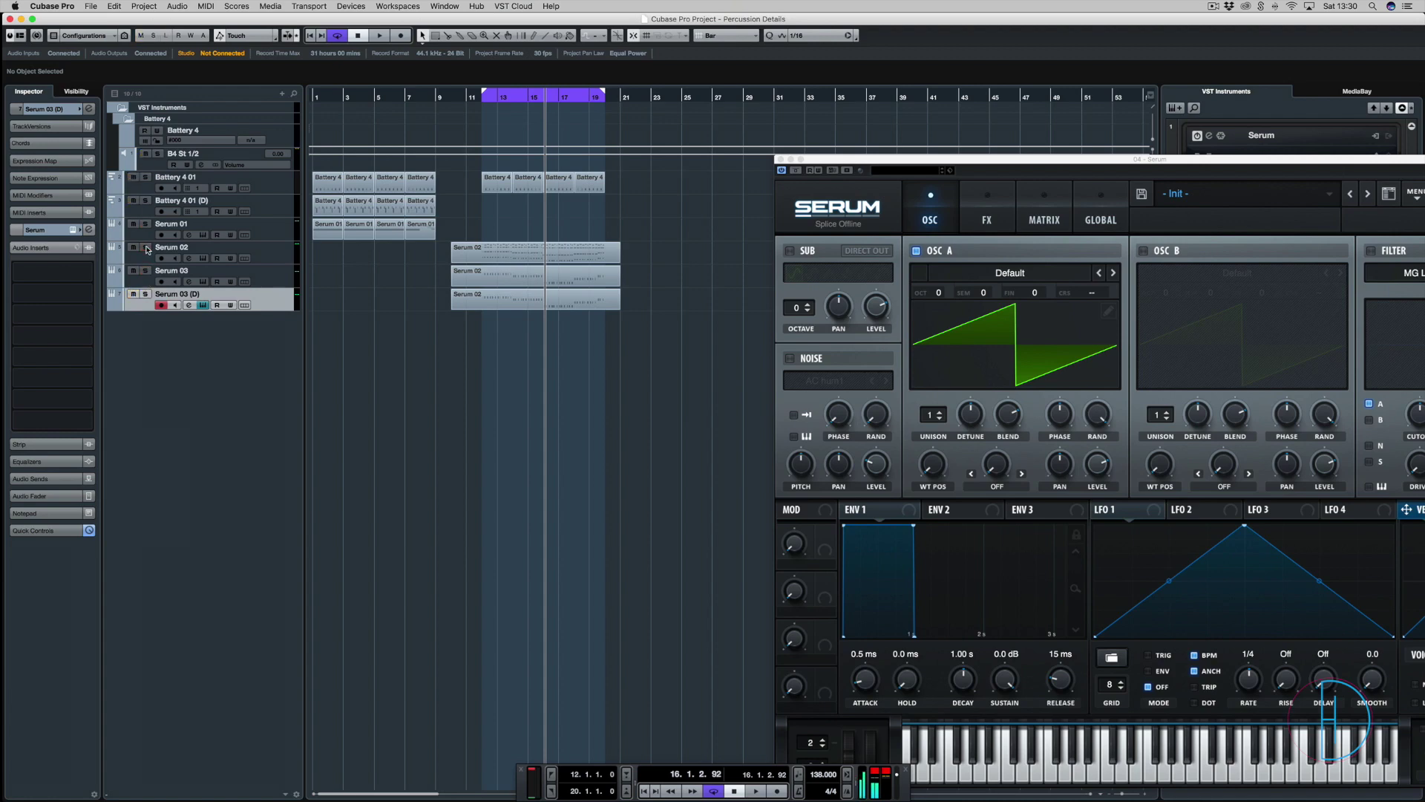
{"action": "left_click", "coordinate": [145, 296]}
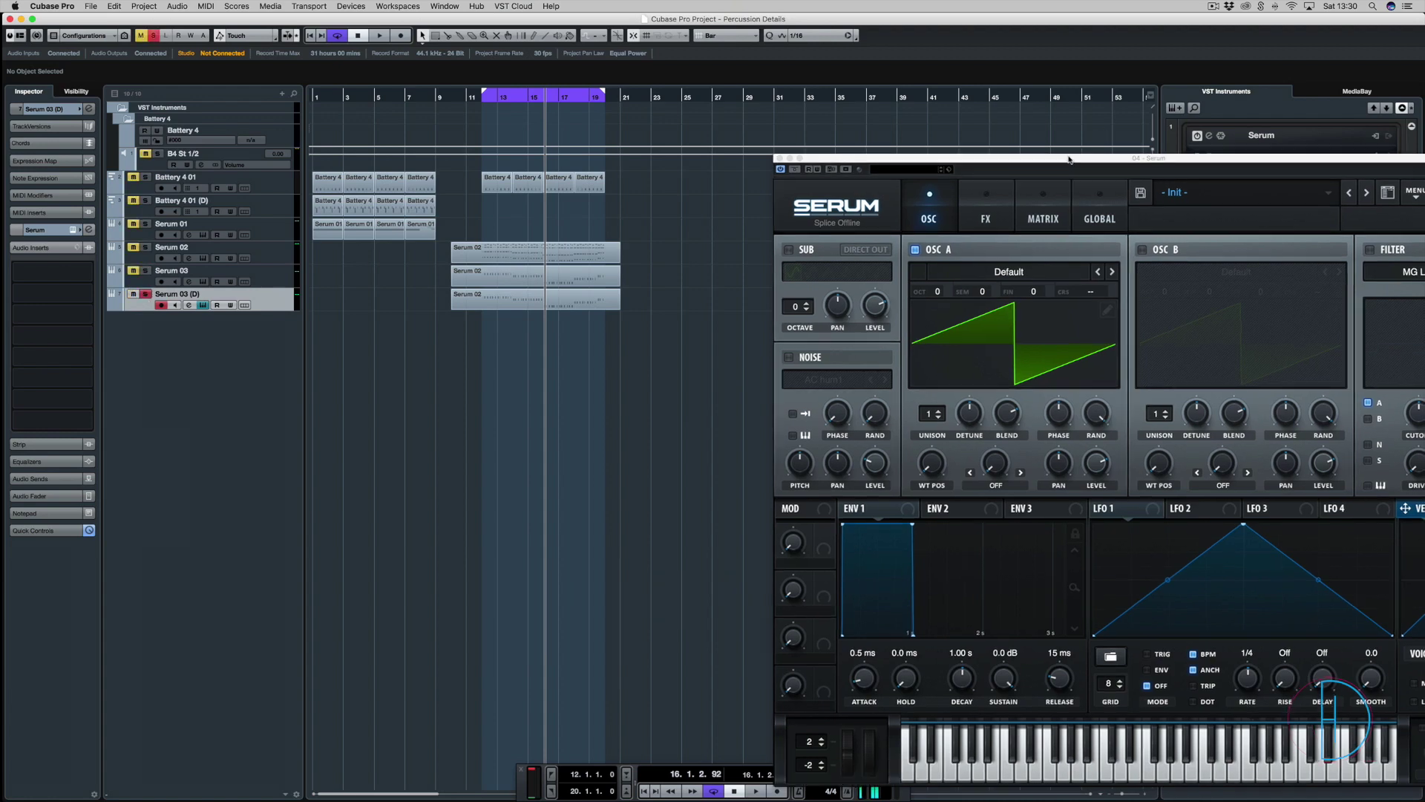
Enlarge the Serum plugin window and move it clear of the arrangement's parts.
{"action": "left_click_drag", "start_coordinate": [1072, 171], "coordinate": [680, 88]}
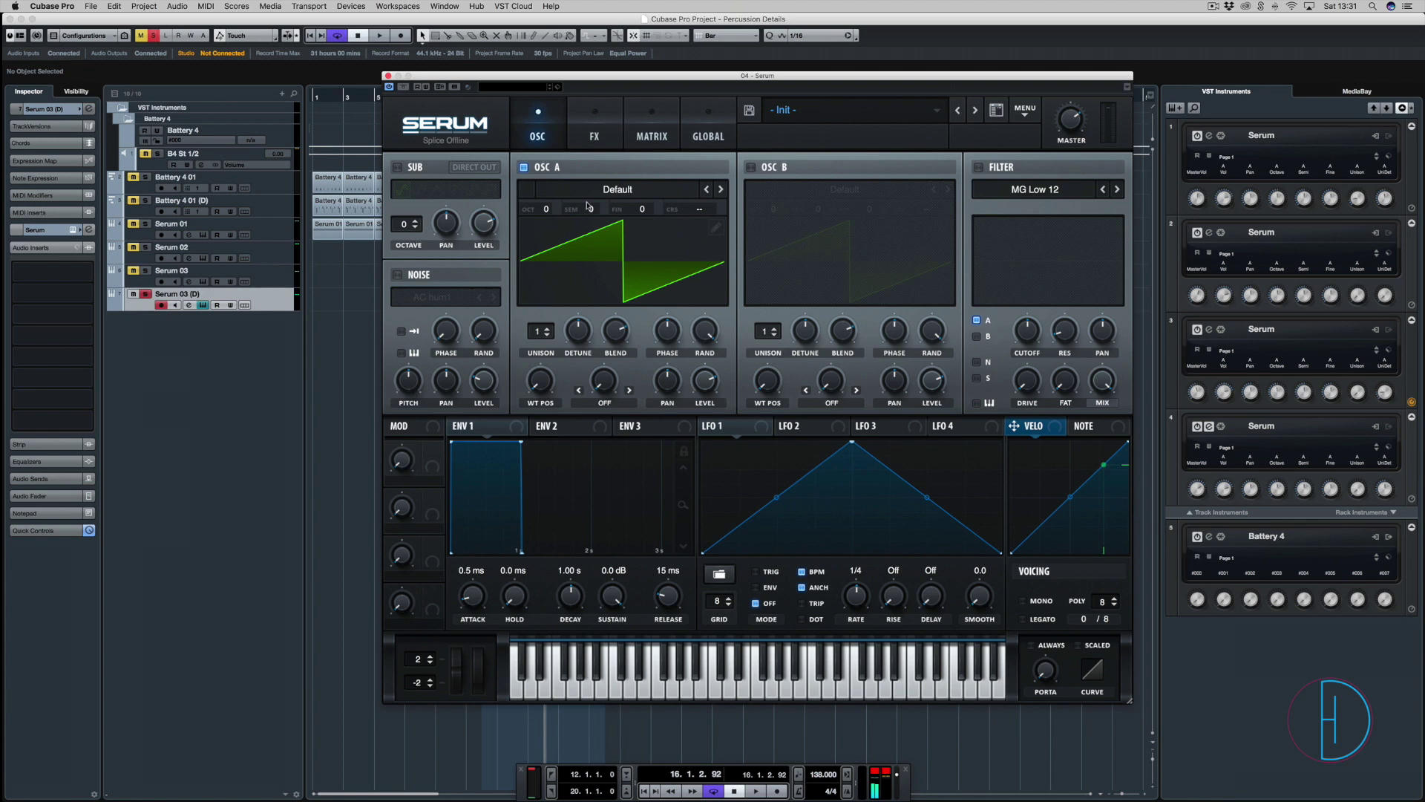
{"action": "right_click", "coordinate": [461, 132]}
{"action": "left_click", "coordinate": [483, 7]}
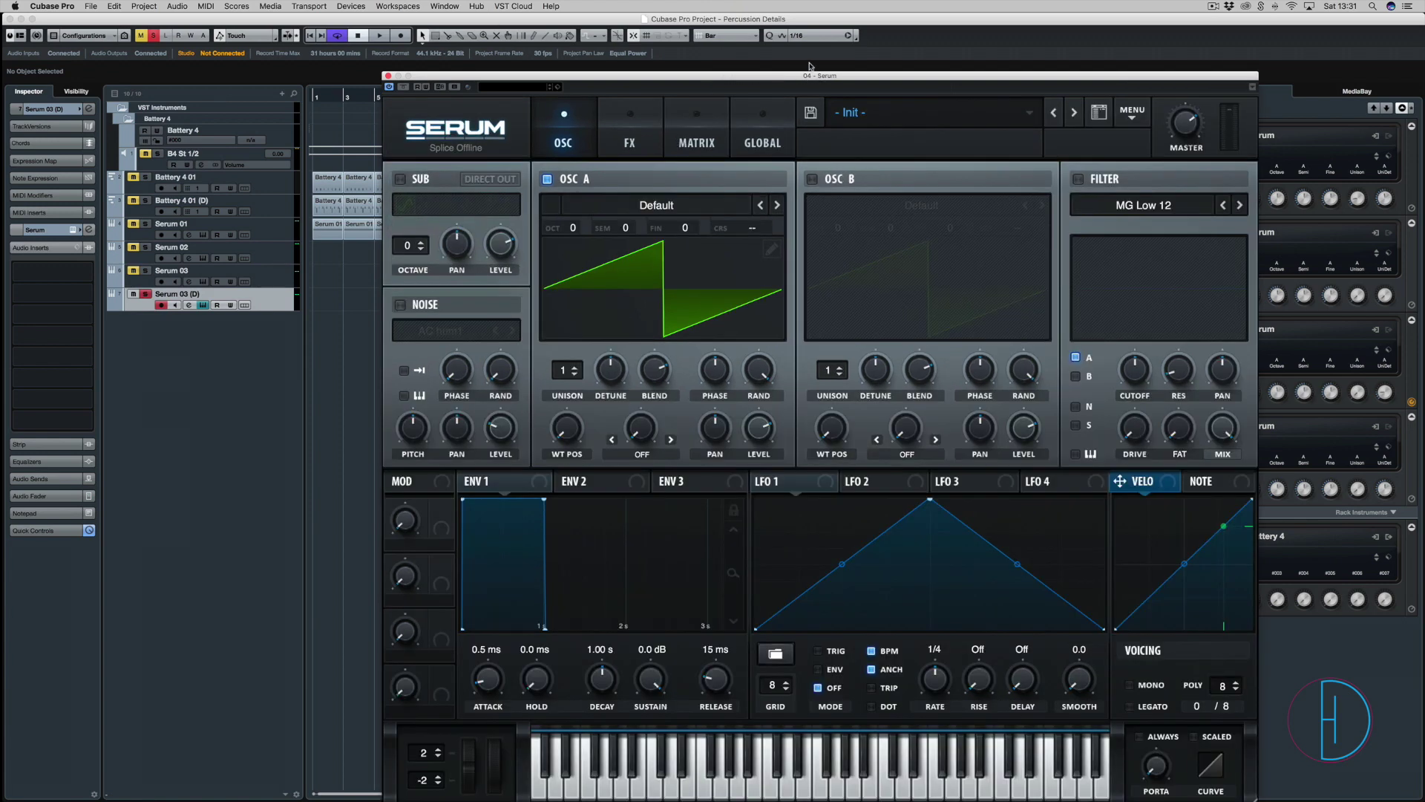
{"action": "left_click_drag", "start_coordinate": [808, 75], "coordinate": [670, 38]}
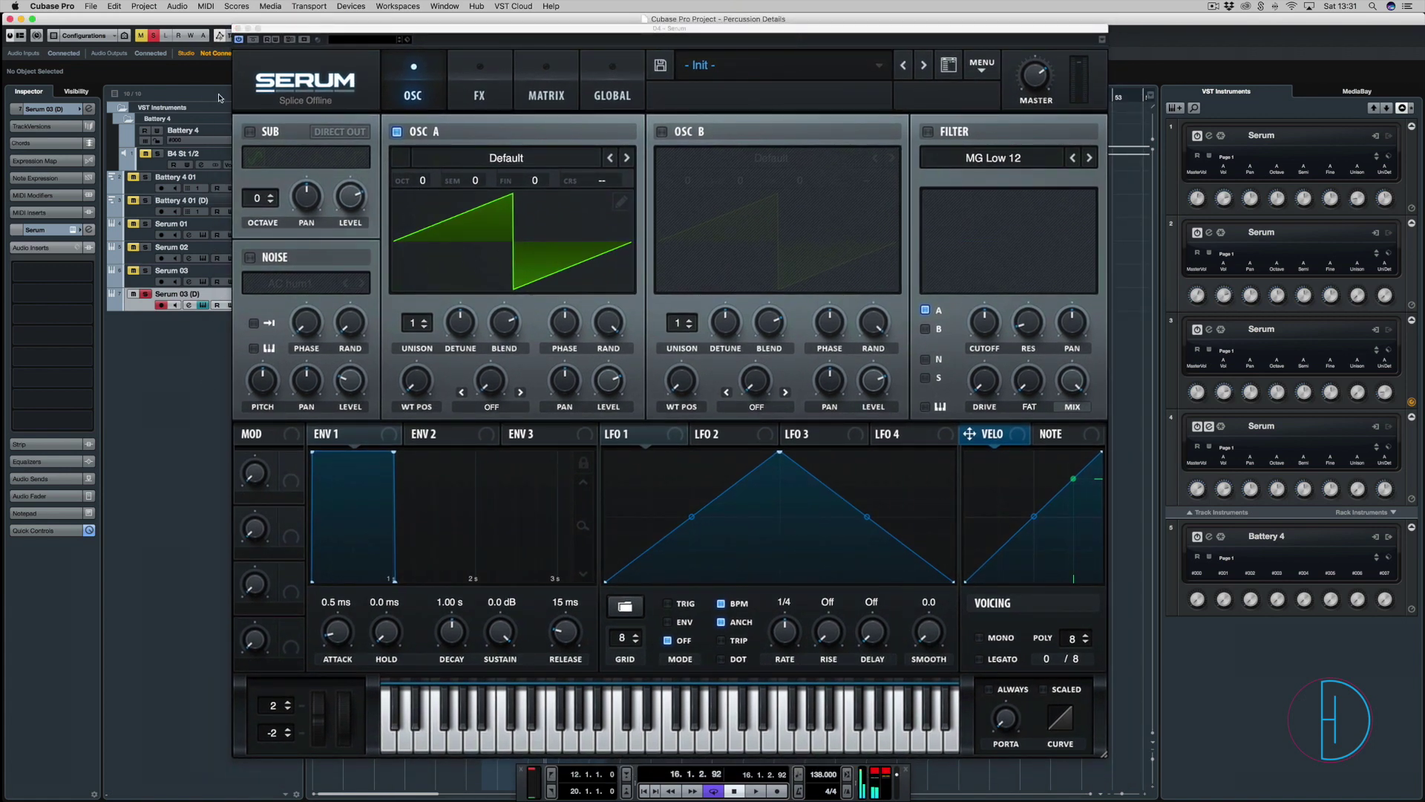
{"action": "left_click_drag", "start_coordinate": [257, 28], "coordinate": [920, 379]}
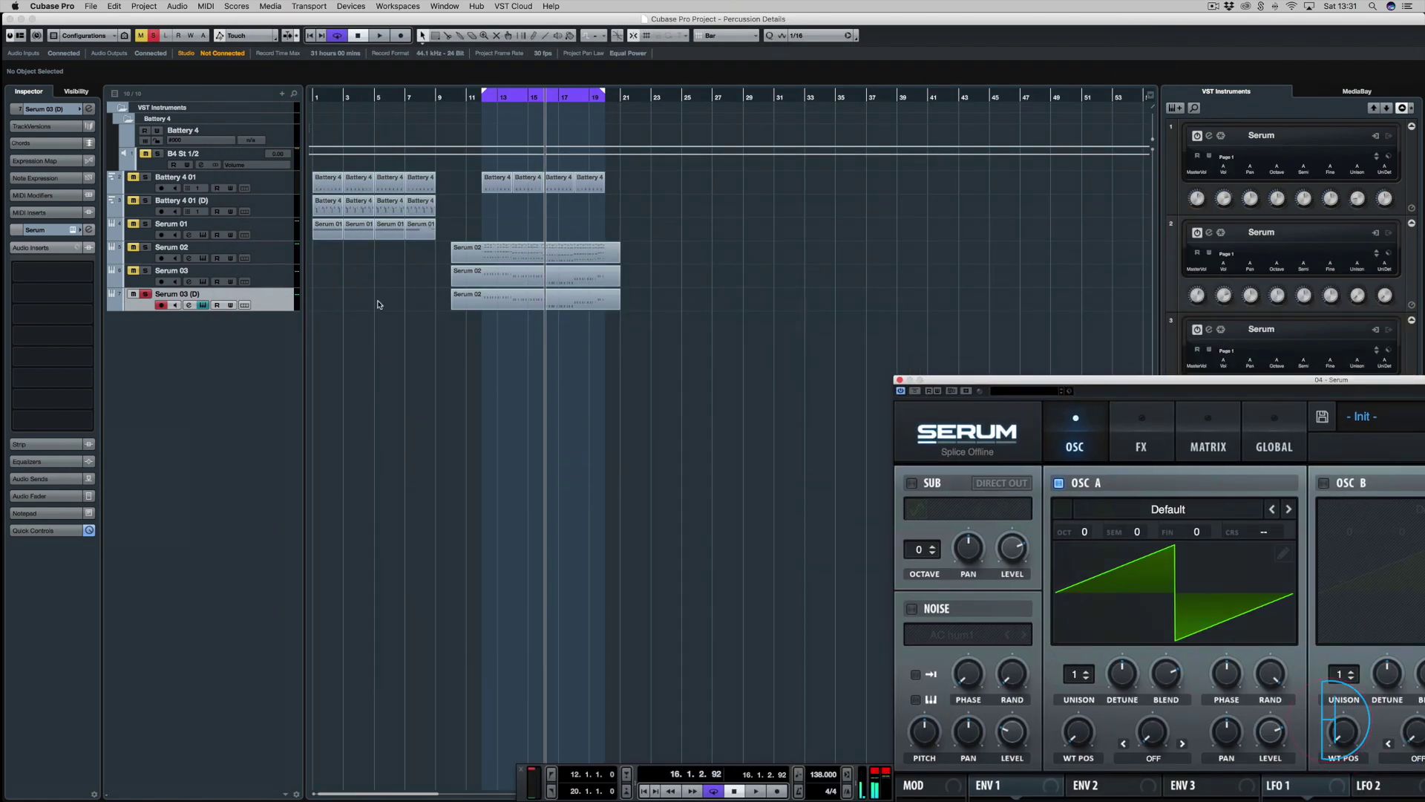
Lower the system volume and audition the part on the Serum 03 (D) track from the start of the loop range.
{"action": "left_click", "coordinate": [555, 312]}
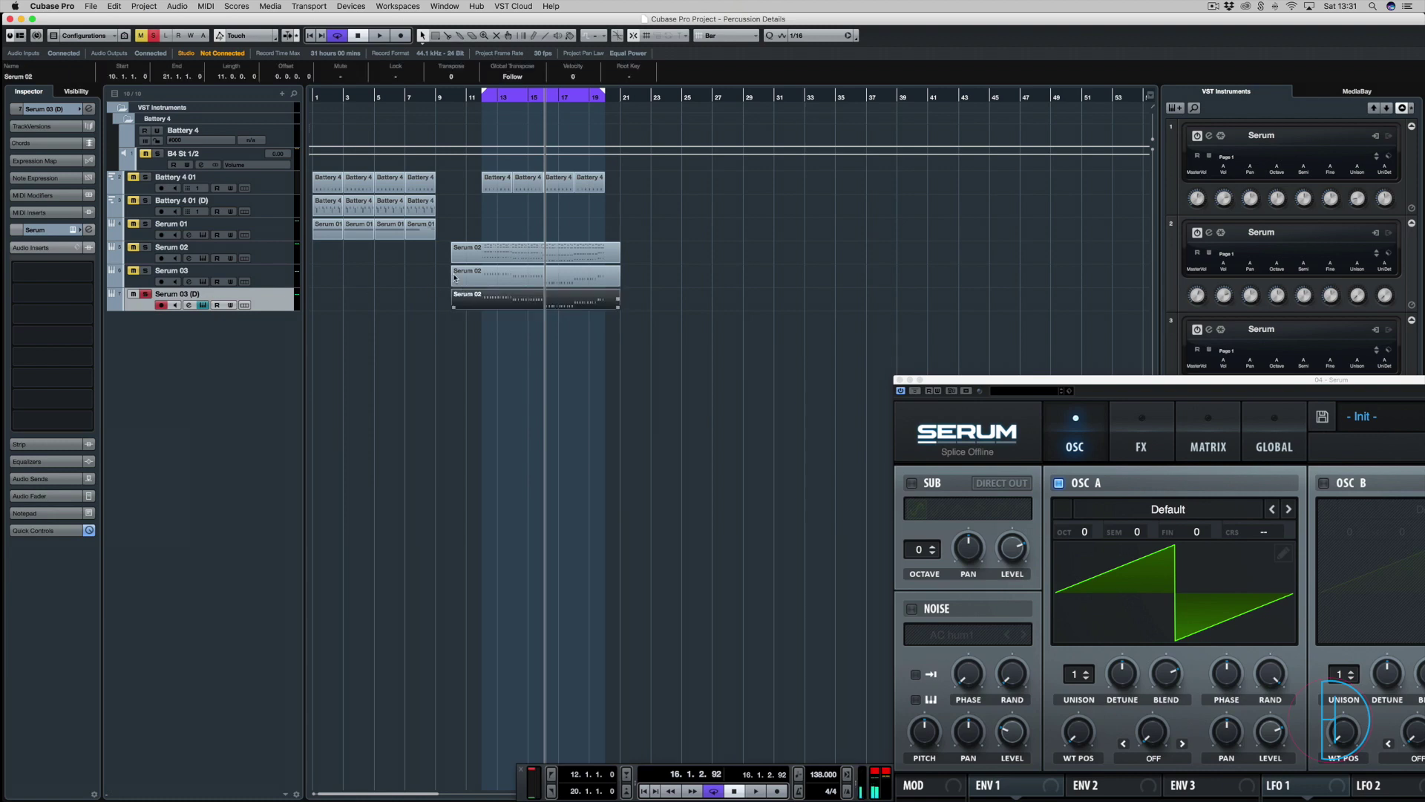
{"action": "key", "text": "XF86AudioLowerVolume"}
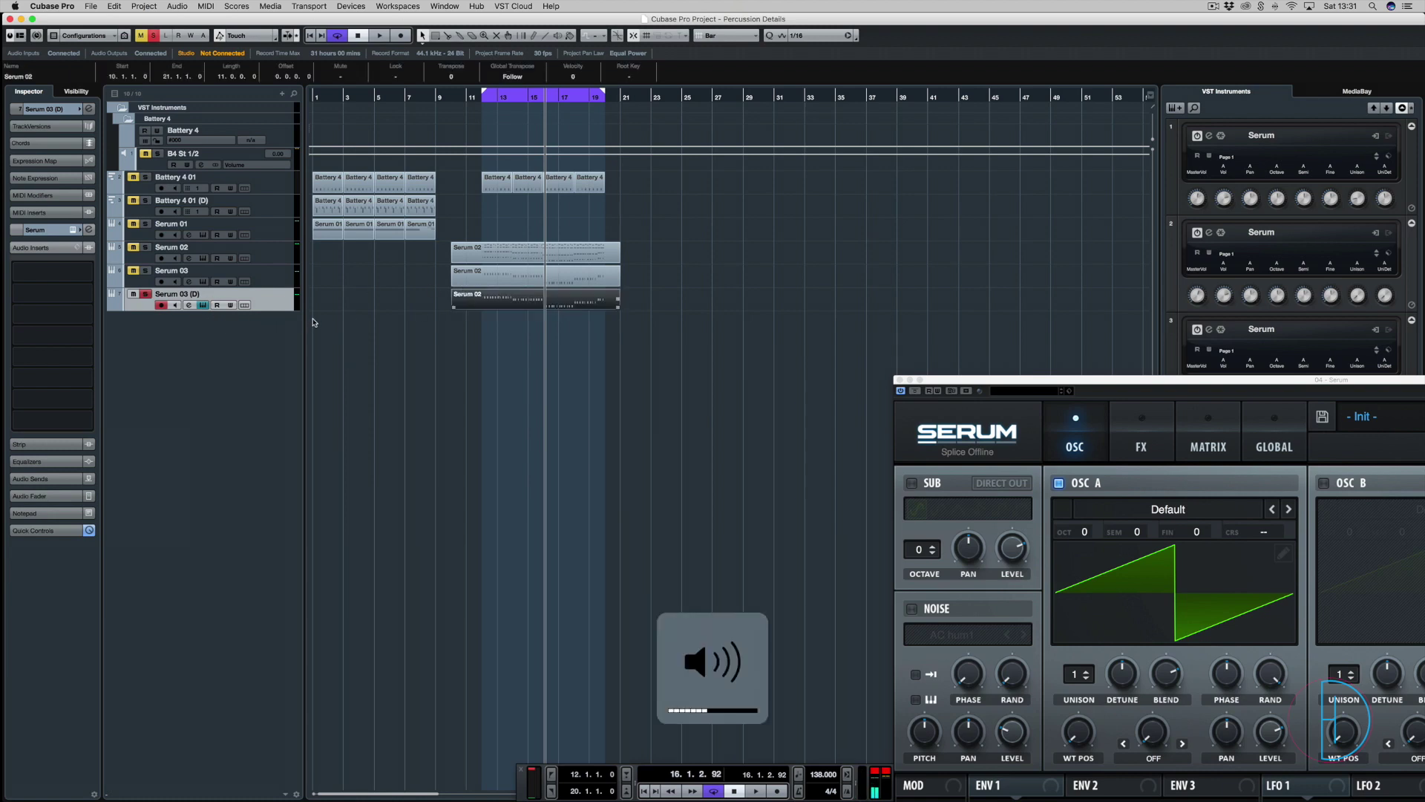
{"action": "key", "text": "KP_1"}
{"action": "key", "text": "space"}
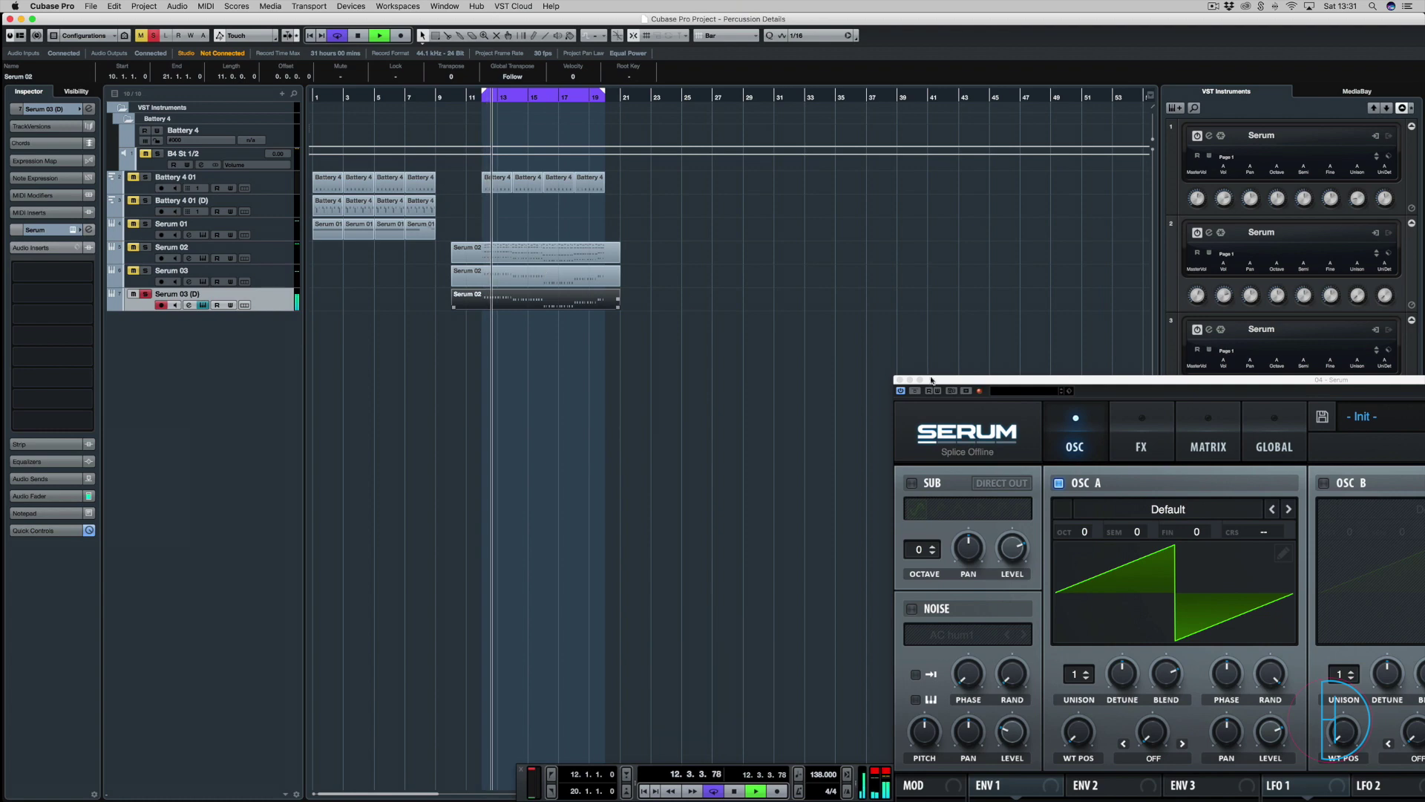
{"action": "left_click_drag", "start_coordinate": [1010, 388], "coordinate": [761, 139]}
{"action": "key", "text": "space"}
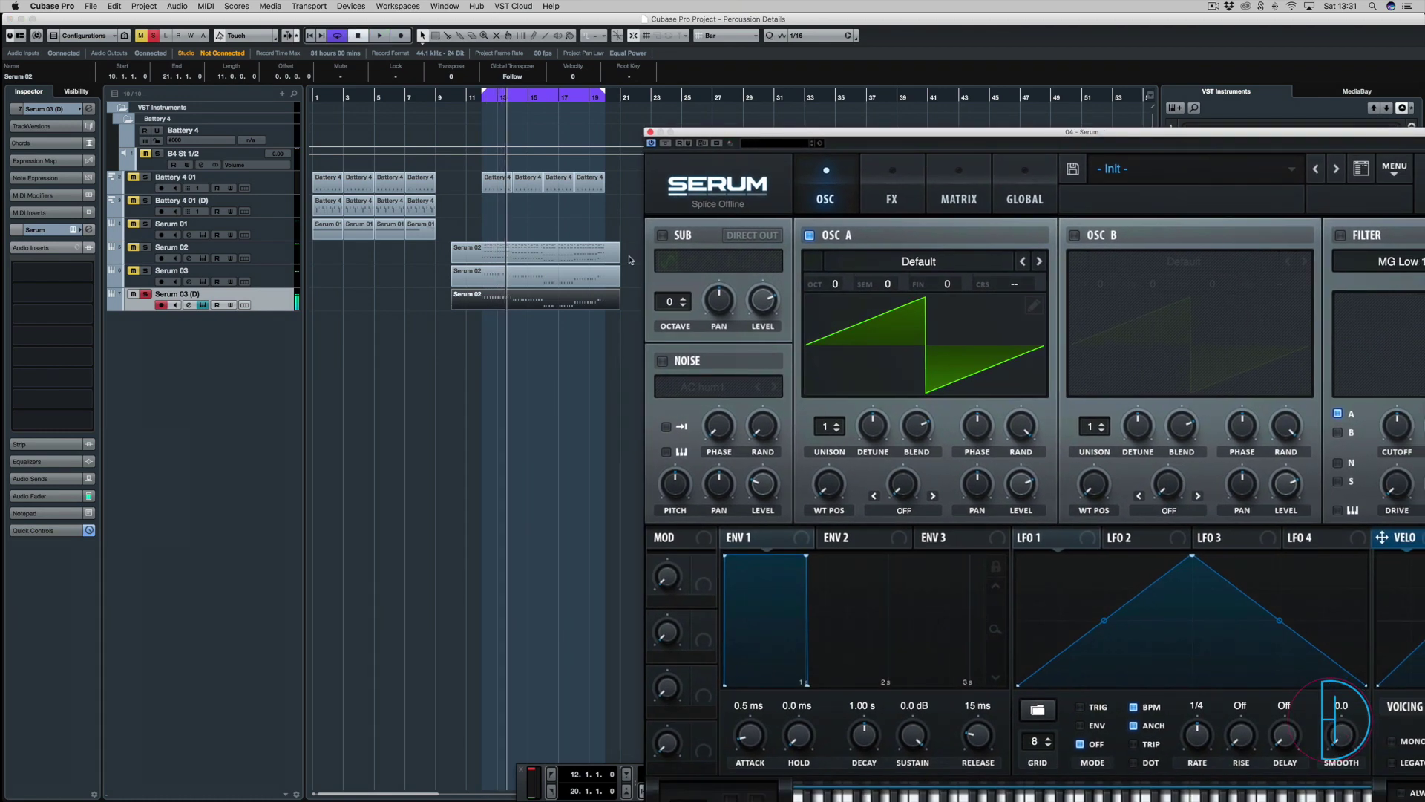
Examine the note pattern of the Serum 03 (D) part in the Key Editor from bar 12 to 20, with Serum closed.
{"action": "left_click", "coordinate": [504, 305]}
{"action": "double_click", "coordinate": [510, 306]}
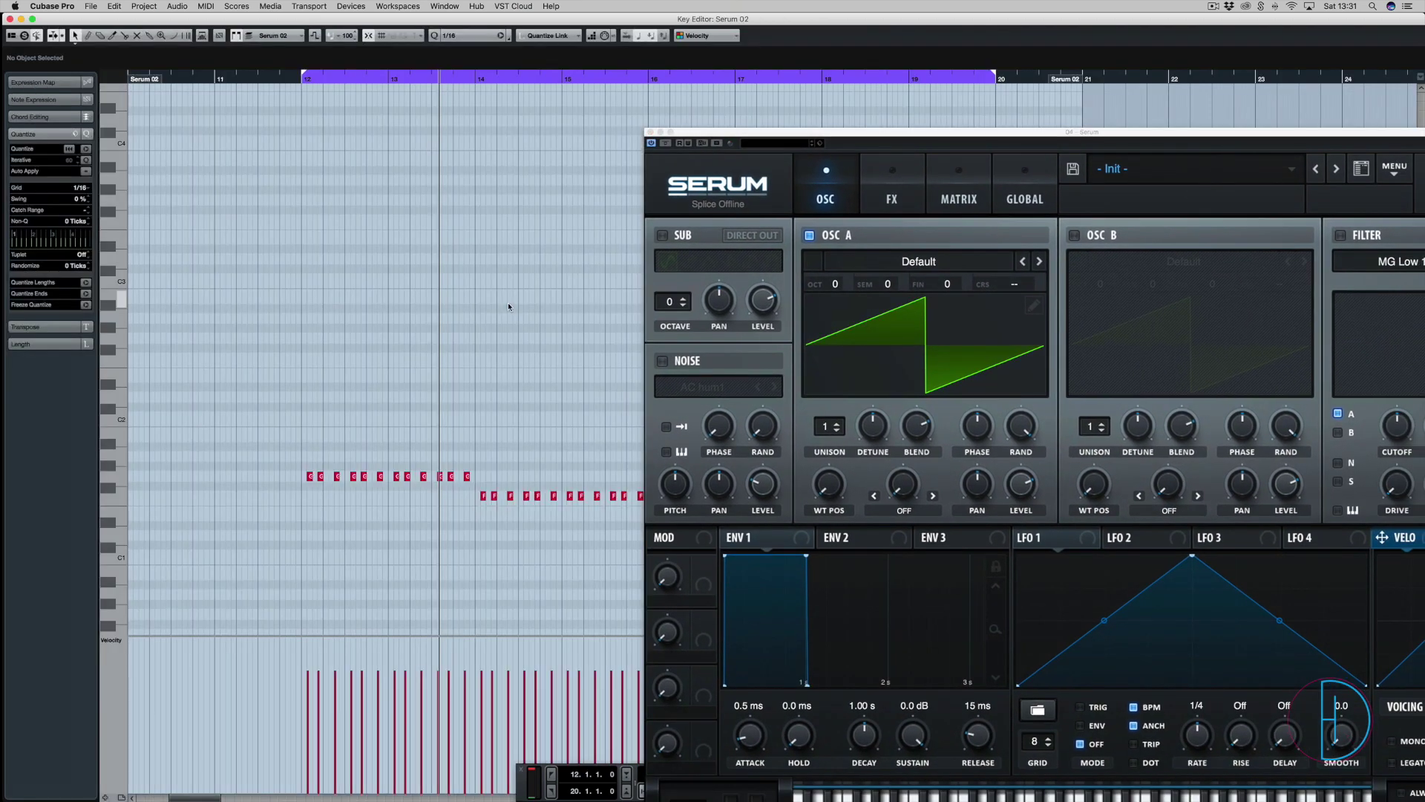
{"action": "left_click", "coordinate": [650, 133]}
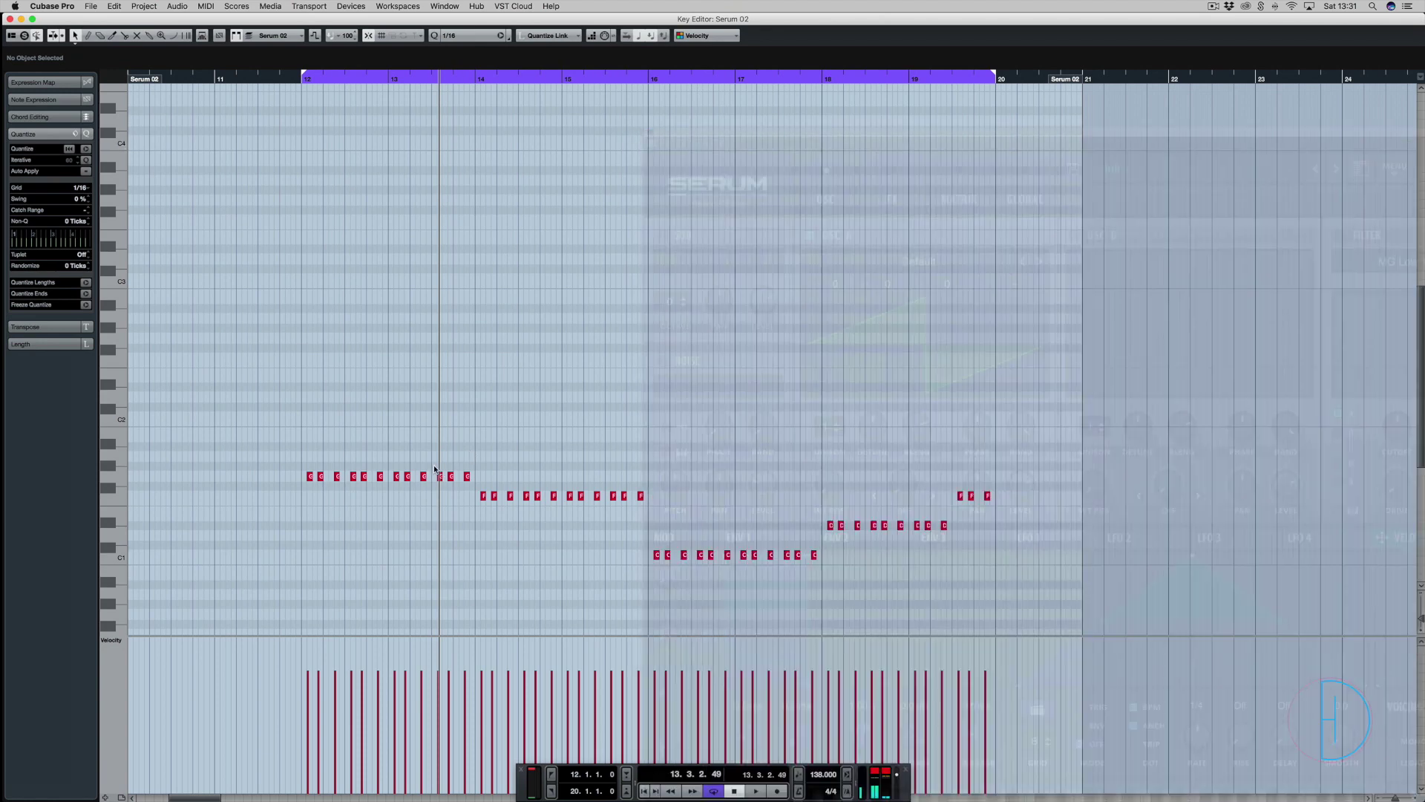
{"action": "key", "text": "h"}
{"action": "key", "text": "h"}
{"action": "key", "text": "h"}
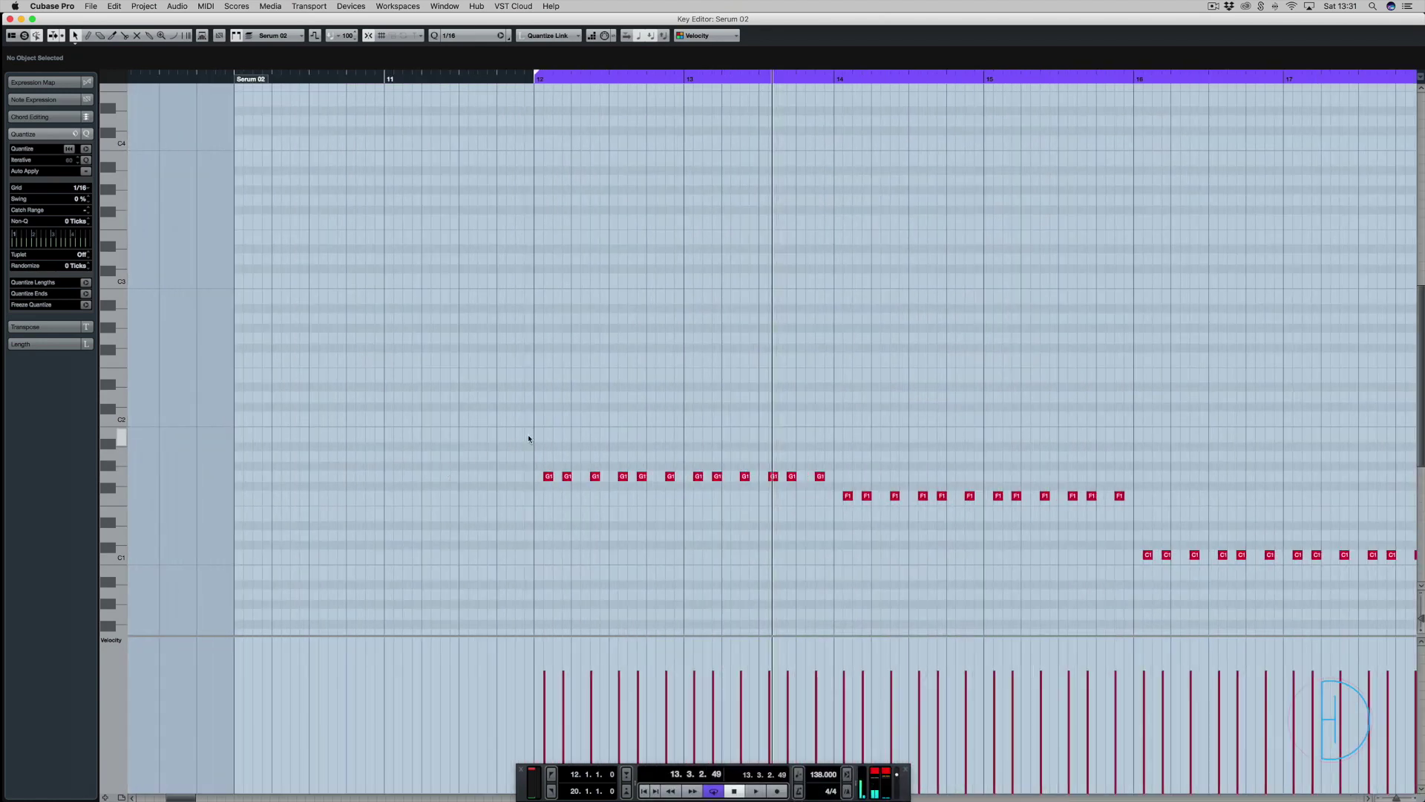
{"action": "scroll", "coordinate": [527, 438], "scroll_direction": "right", "scroll_amount": 10}
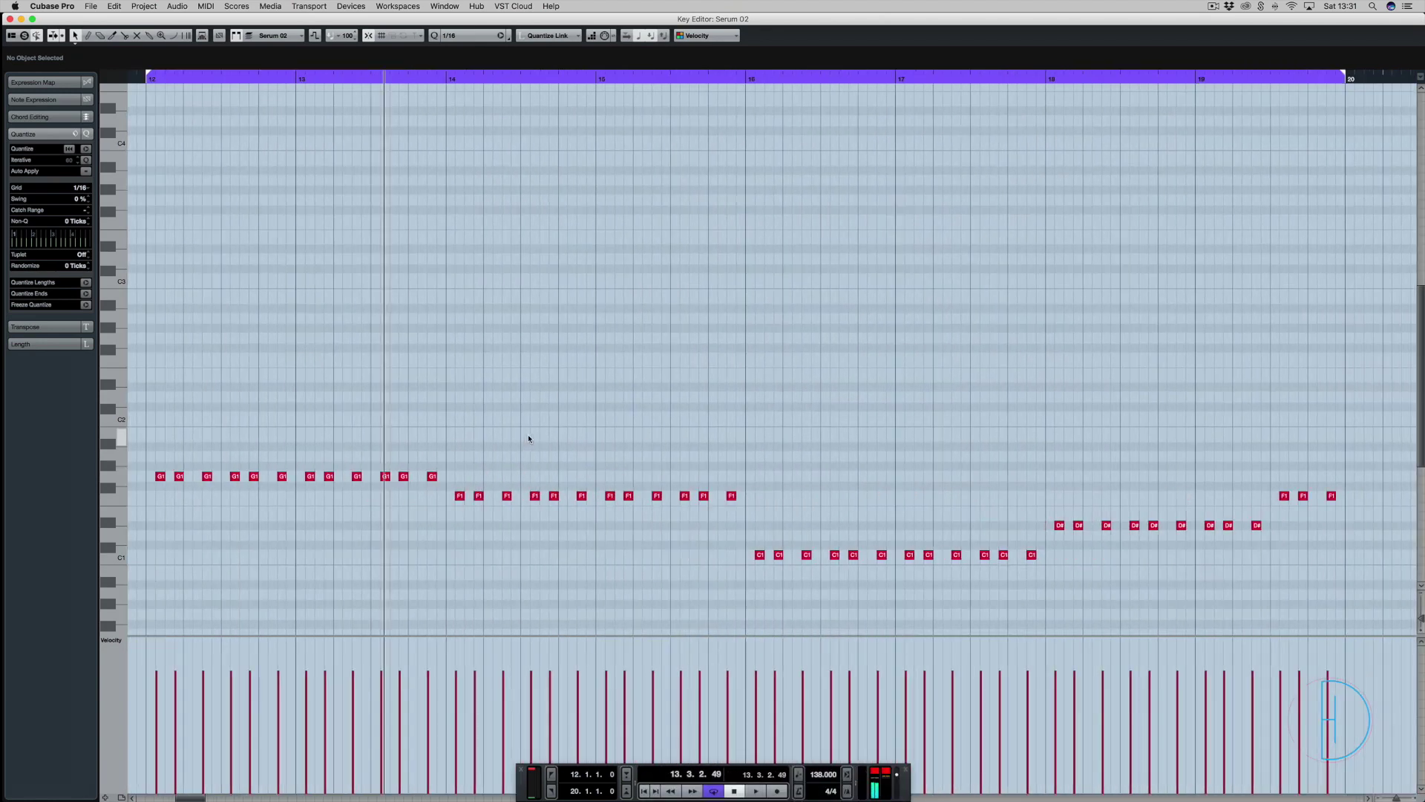
{"action": "key", "text": "Escape"}
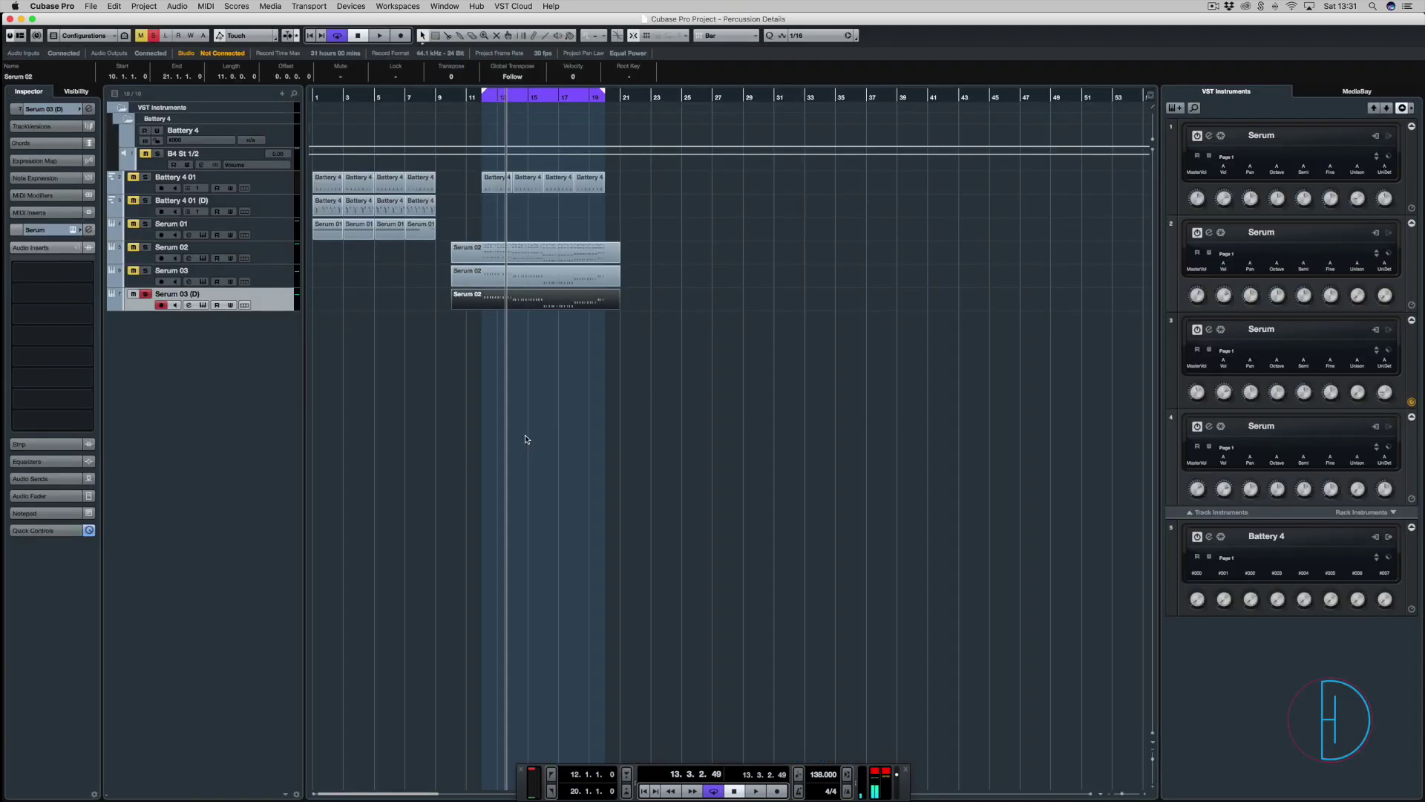
Reopen Serum for Serum 03 (D) and shape ENV 1 to 228 ms decay, -37.6 dB sustain and 0.0 ms release while auditioning.
{"action": "left_click", "coordinate": [73, 230]}
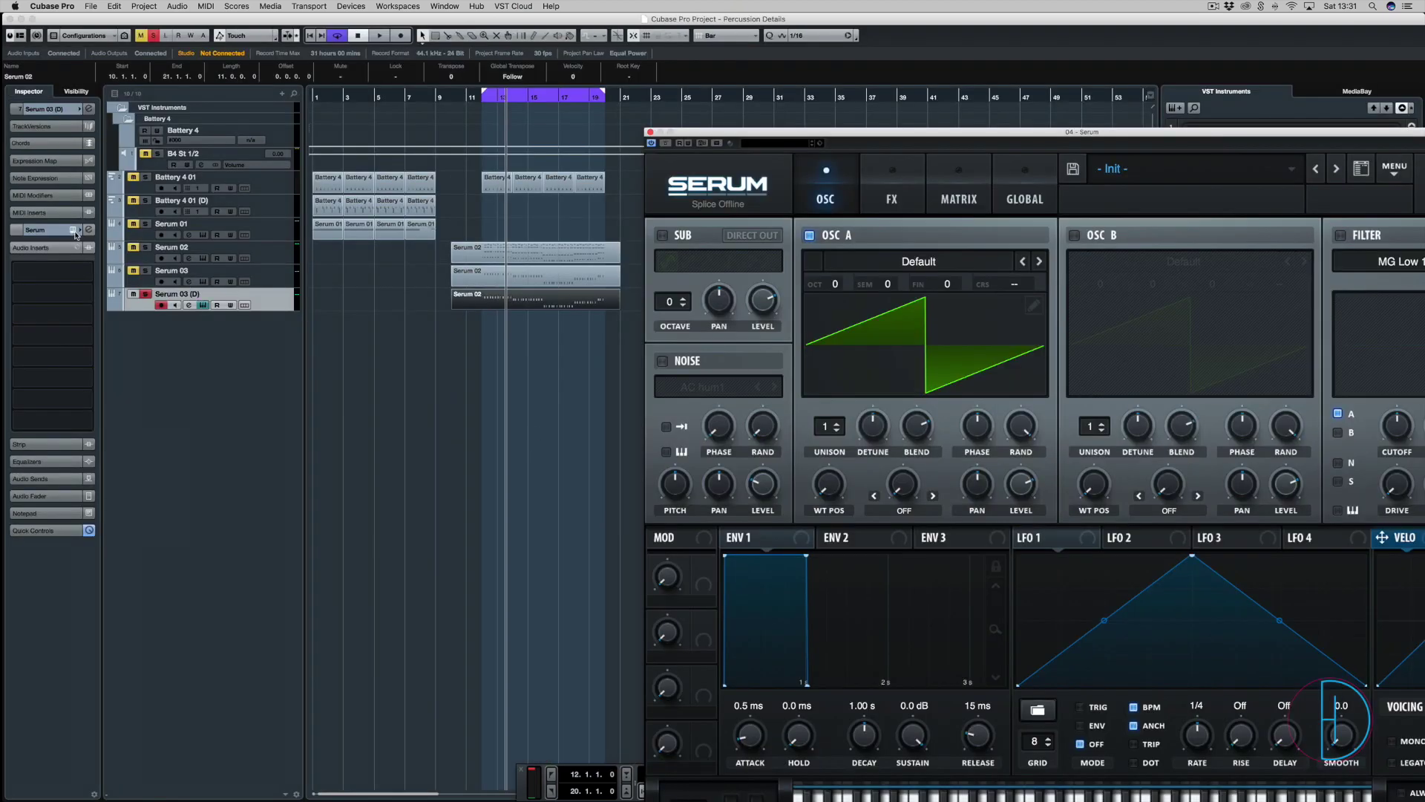
{"action": "left_click_drag", "start_coordinate": [905, 131], "coordinate": [517, 31]}
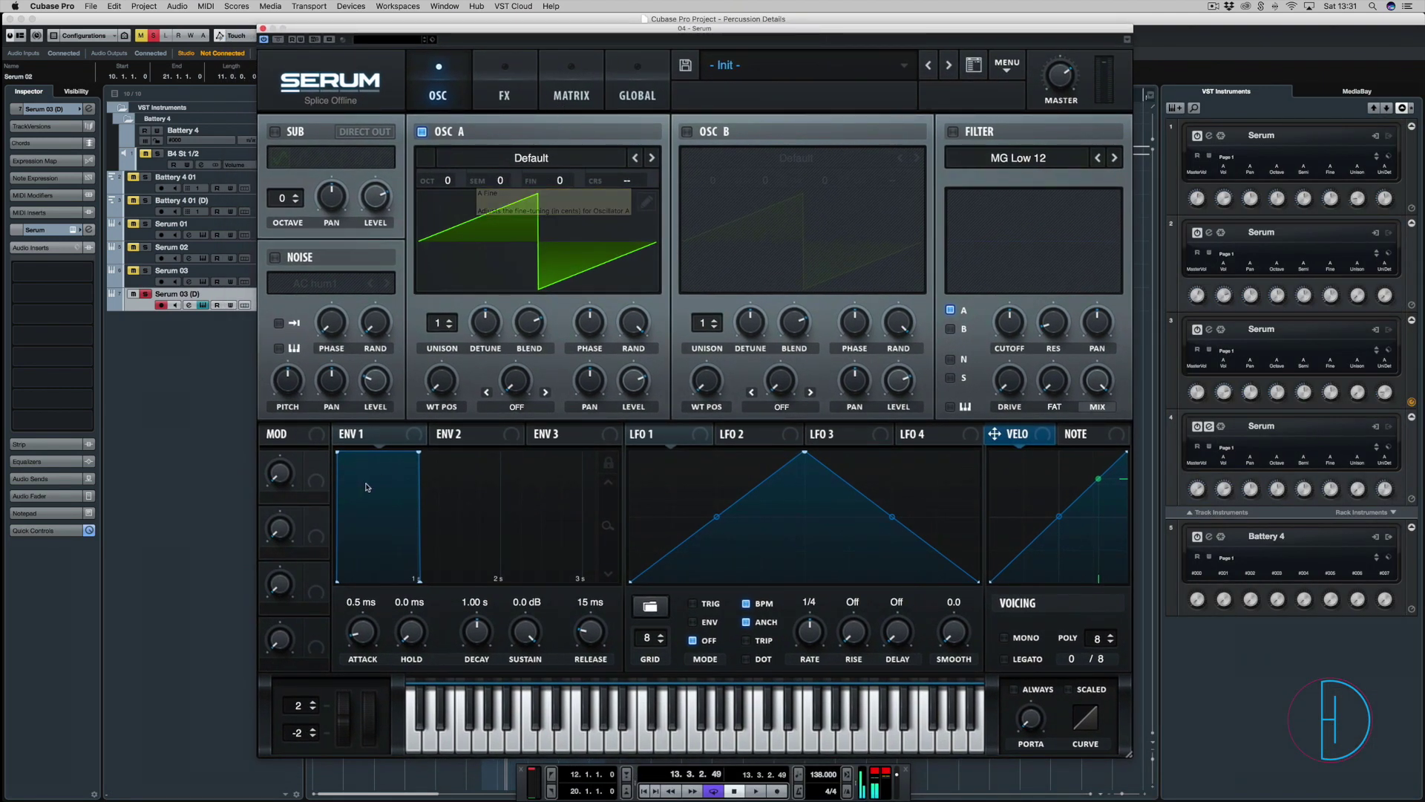
{"action": "left_click_drag", "start_coordinate": [419, 451], "coordinate": [352, 576]}
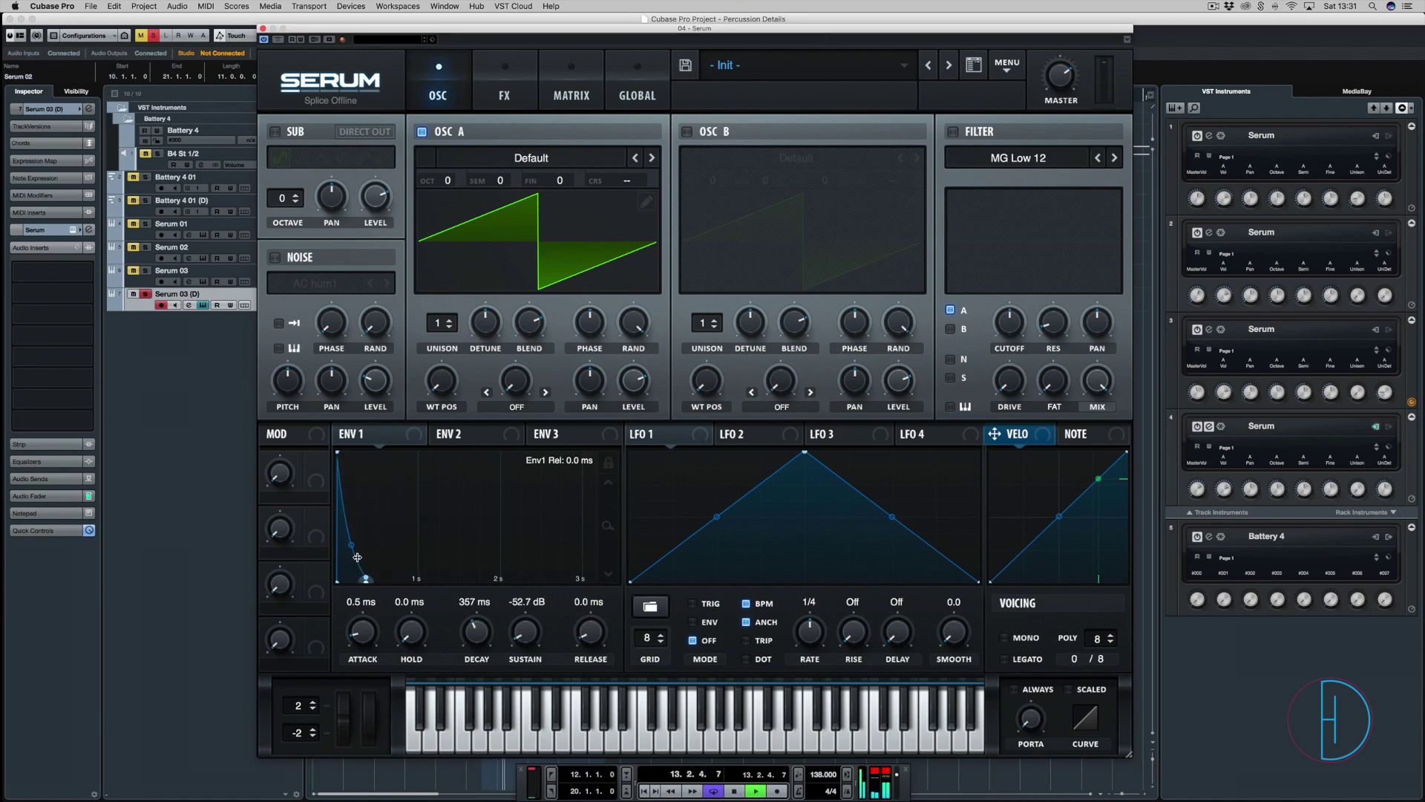
{"action": "mouse_move", "coordinate": [363, 576]}
{"action": "left_mouse_down"}
{"action": "mouse_move", "coordinate": [345, 551]}
{"action": "mouse_move", "coordinate": [346, 567]}
{"action": "left_mouse_up"}
{"action": "key", "text": "space"}
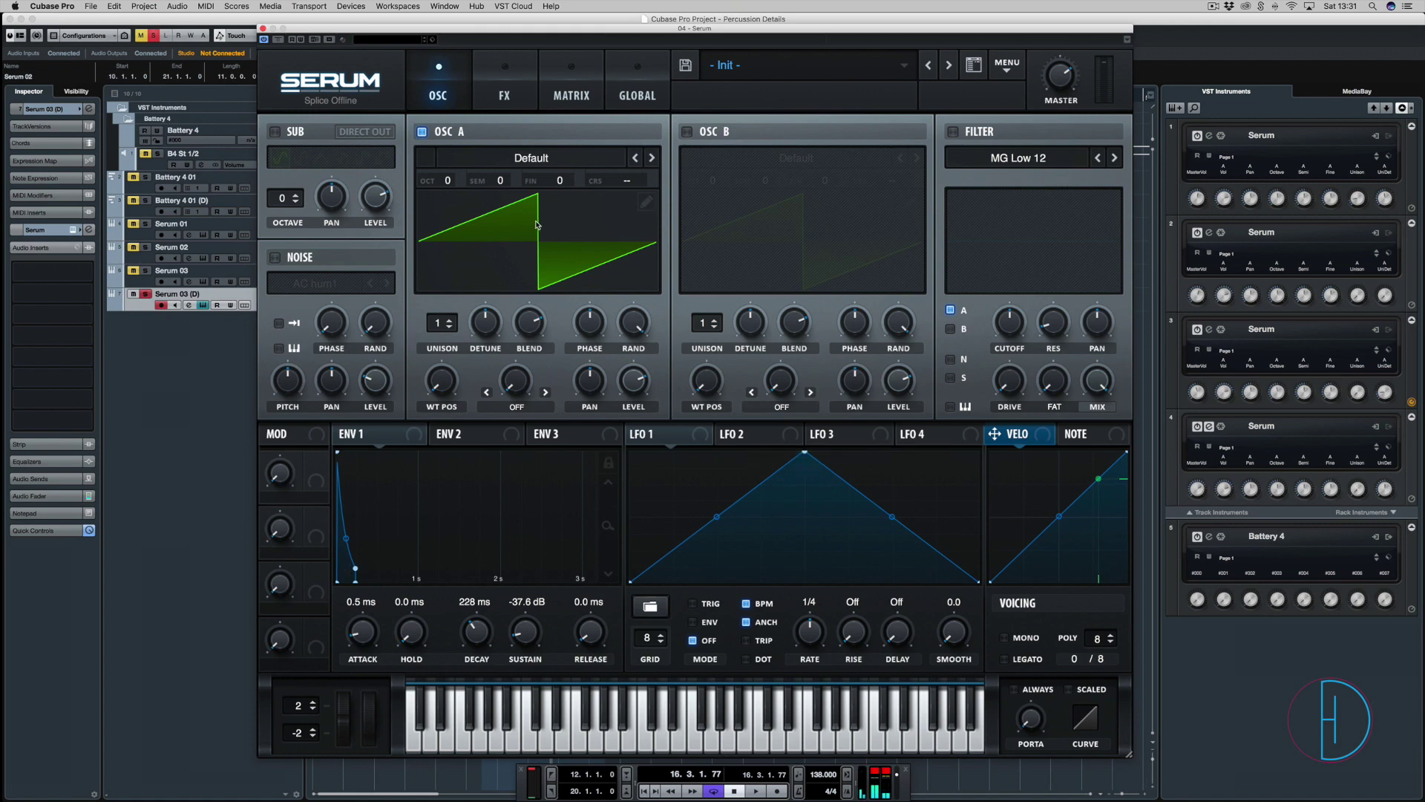
Load the analog Basic Shapes wavetable in OSC A and raise its wavetable position to the rectangular pulse shape.
{"action": "left_click", "coordinate": [532, 158]}
{"action": "mouse_move", "coordinate": [565, 171]}
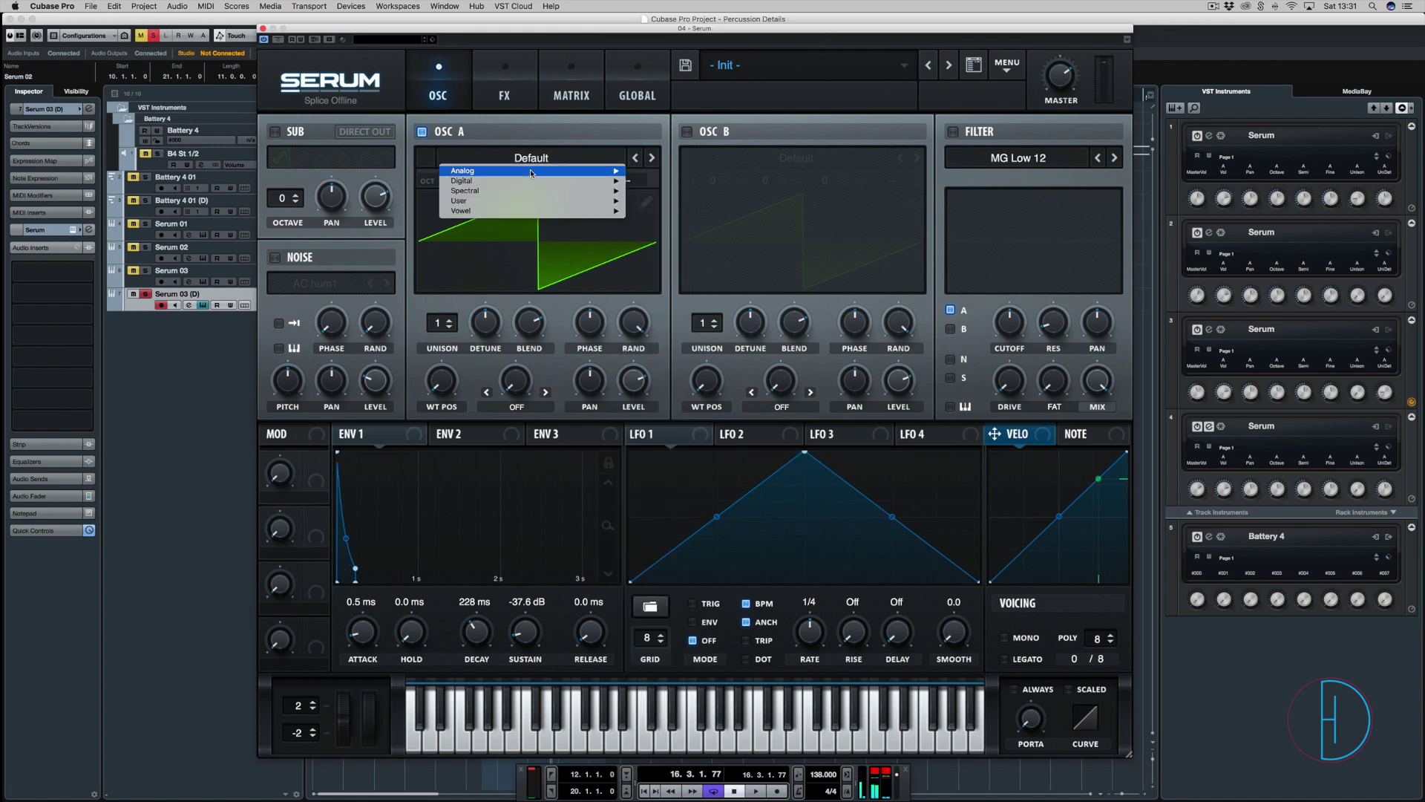
{"action": "left_click", "coordinate": [689, 221]}
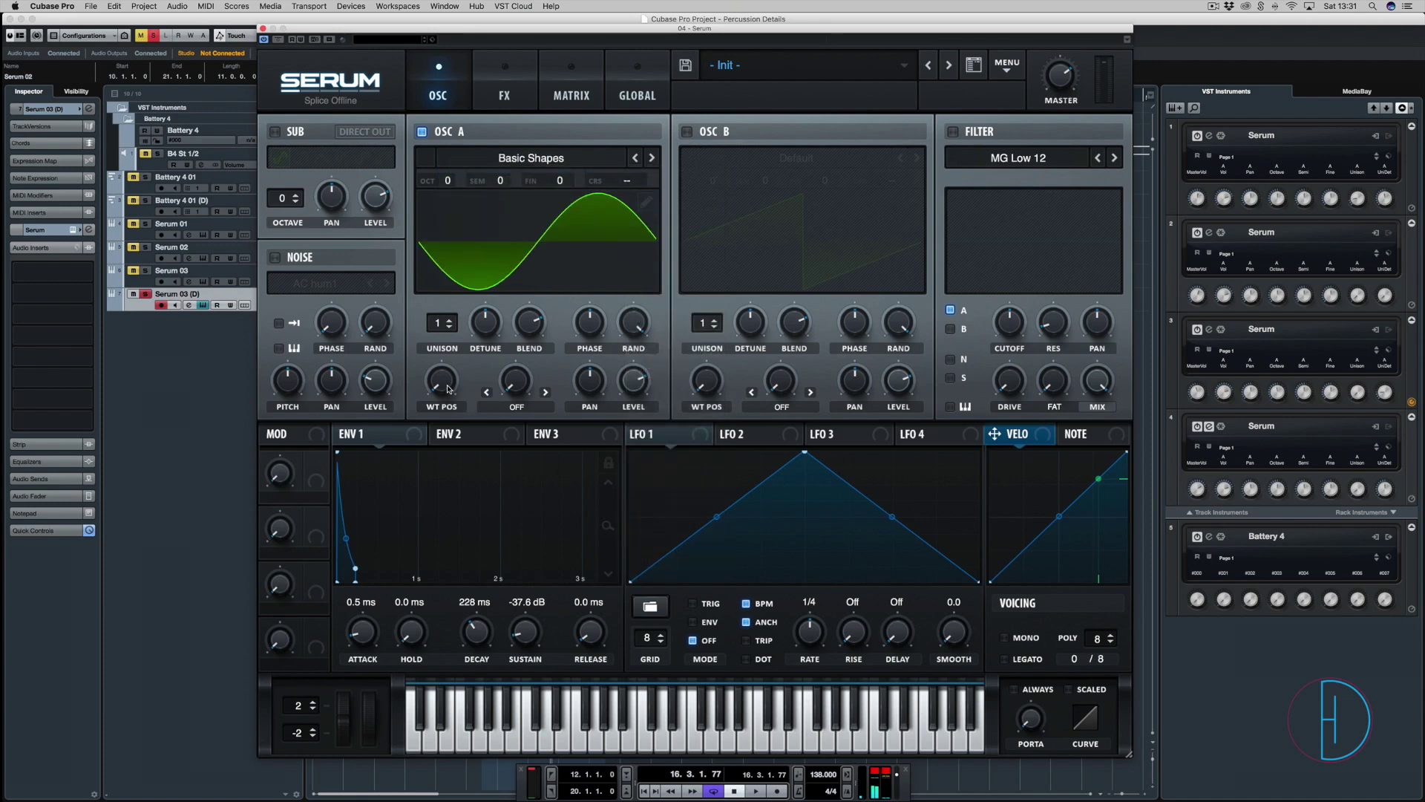
{"action": "left_click_drag", "start_coordinate": [455, 392], "coordinate": [448, 351]}
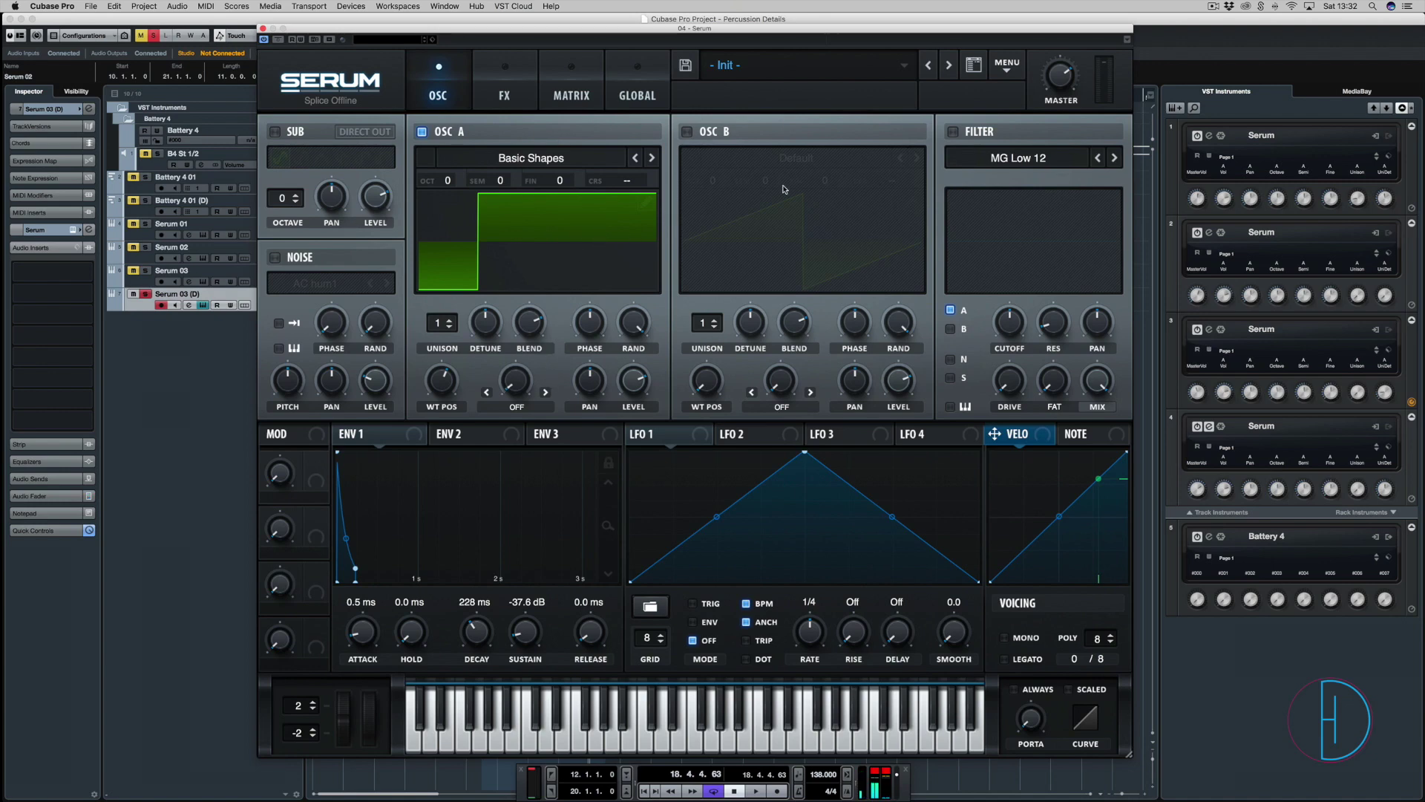
Enable the filter as MG Low 18 and modulate its cutoff with ENV 2, shaped to 329 ms decay and 9.03% sustain.
{"action": "left_click", "coordinate": [953, 132]}
{"action": "left_click", "coordinate": [1114, 159]}
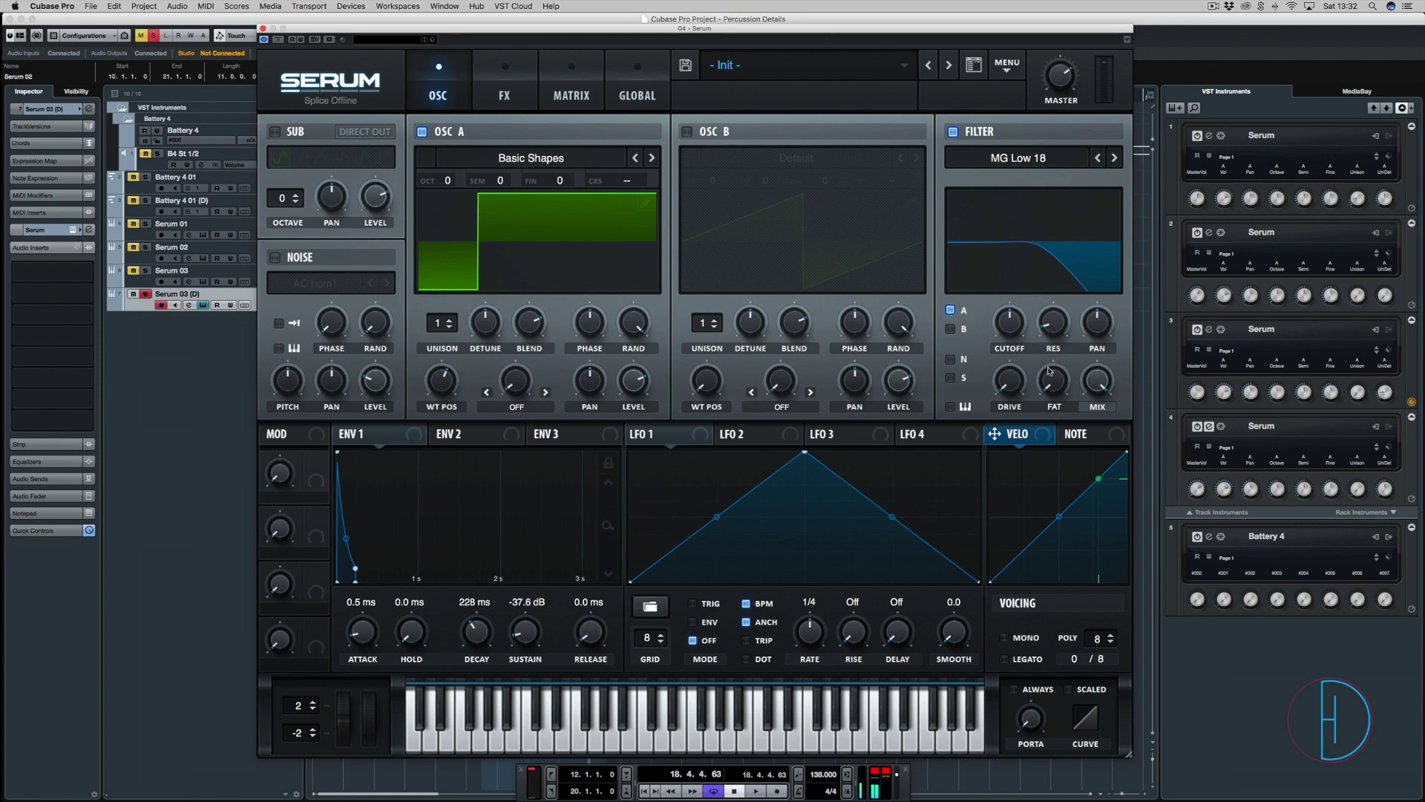
{"action": "left_click", "coordinate": [472, 435]}
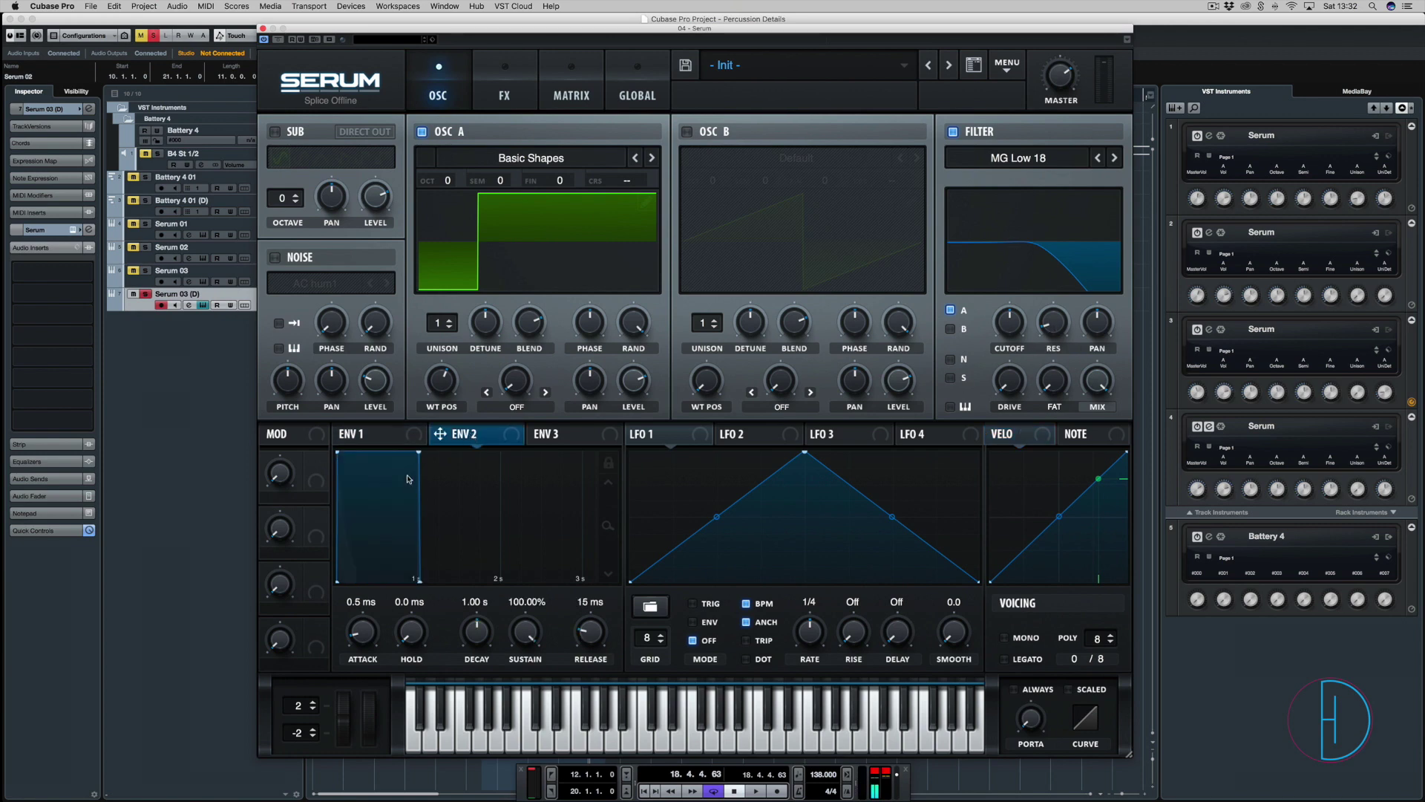
{"action": "left_click_drag", "start_coordinate": [416, 454], "coordinate": [347, 573]}
{"action": "left_click_drag", "start_coordinate": [441, 433], "coordinate": [1005, 334]}
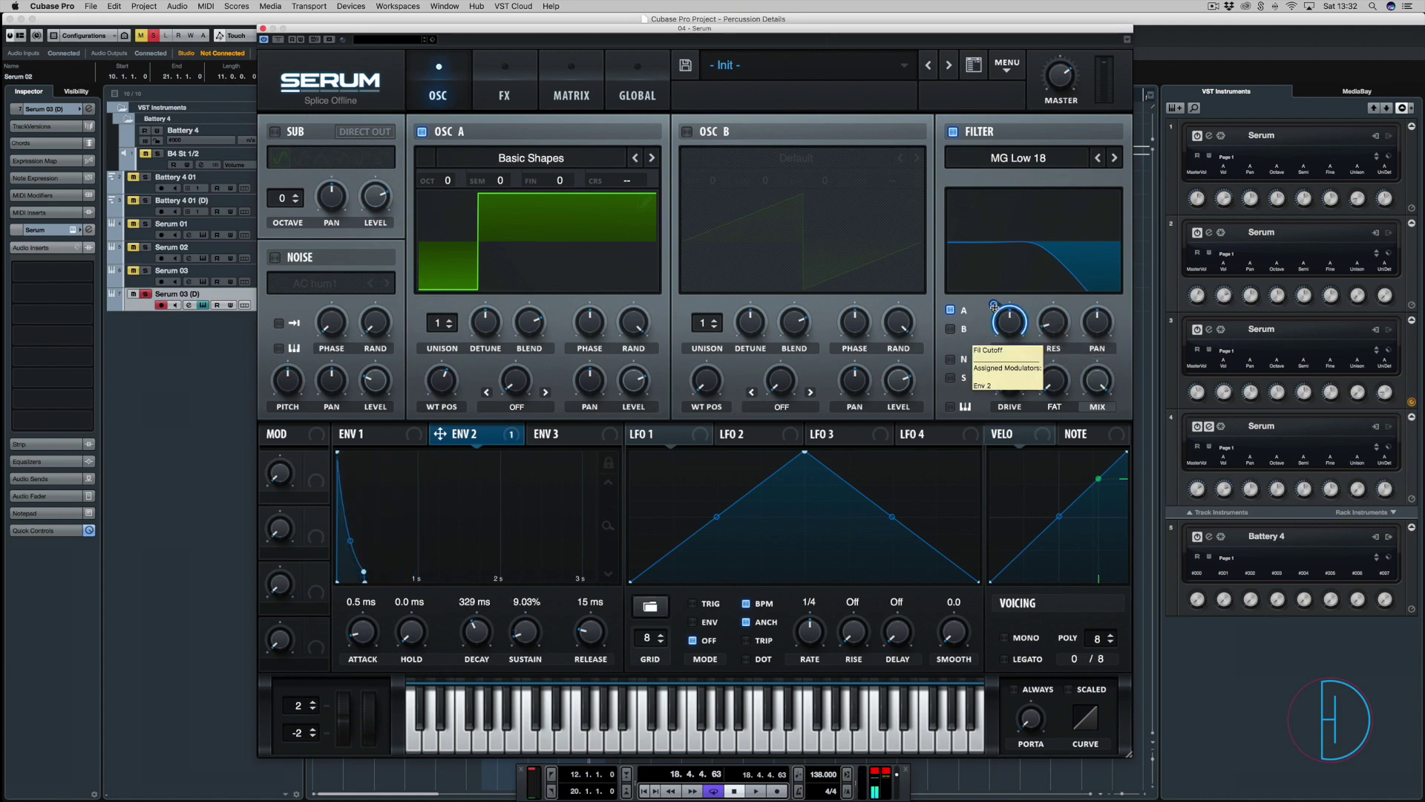
{"action": "key", "text": "space"}
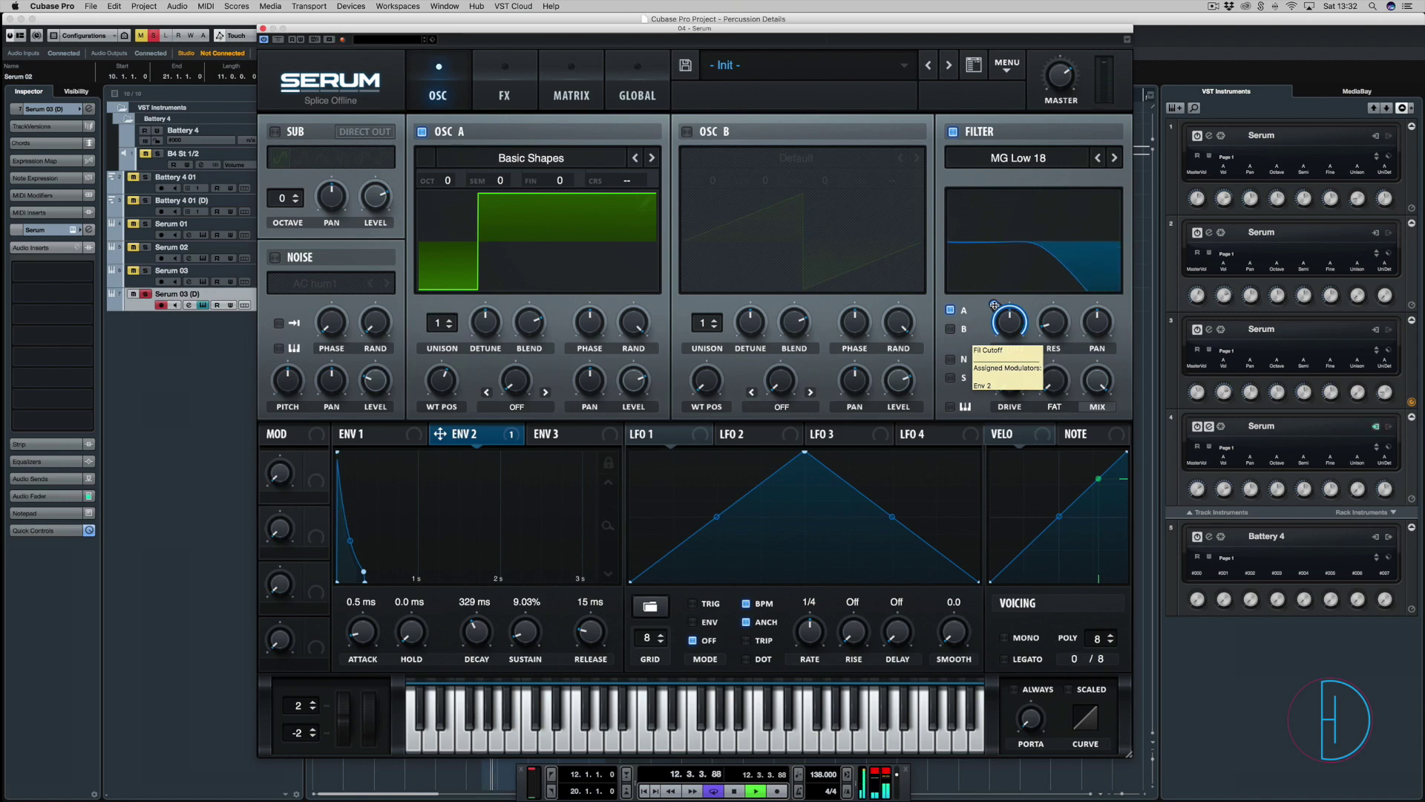
{"action": "mouse_move", "coordinate": [994, 305]}
{"action": "left_mouse_down"}
{"action": "mouse_move", "coordinate": [996, 278]}
{"action": "mouse_move", "coordinate": [994, 312]}
{"action": "left_mouse_up"}
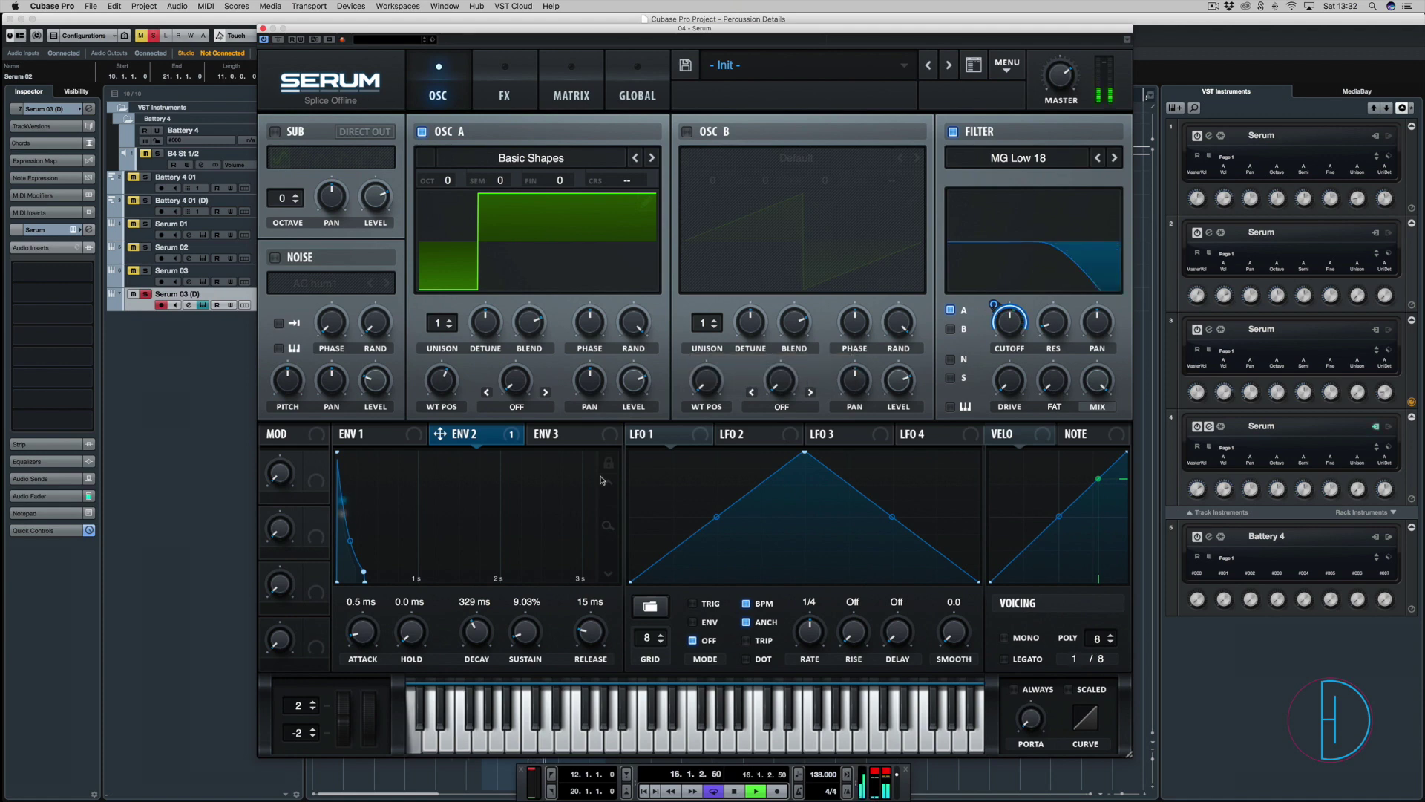
Set the release of ENV 1 to 124 ms during playback, and stop the playback.
{"action": "mouse_move", "coordinate": [592, 633]}
{"action": "left_mouse_down"}
{"action": "mouse_move", "coordinate": [600, 582]}
{"action": "mouse_move", "coordinate": [592, 646]}
{"action": "mouse_move", "coordinate": [591, 605]}
{"action": "left_mouse_up"}
{"action": "left_click", "coordinate": [385, 442]}
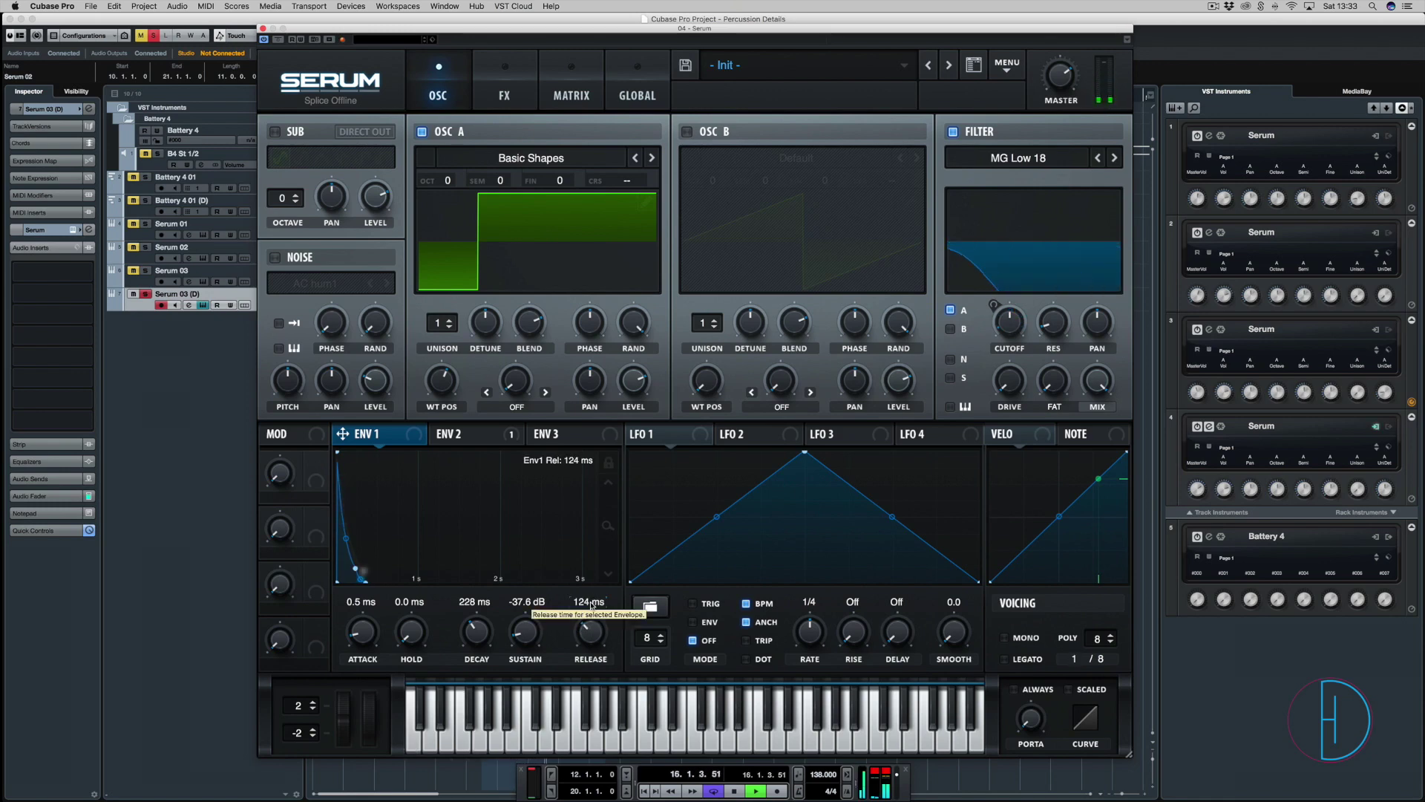
{"action": "key", "text": "space"}
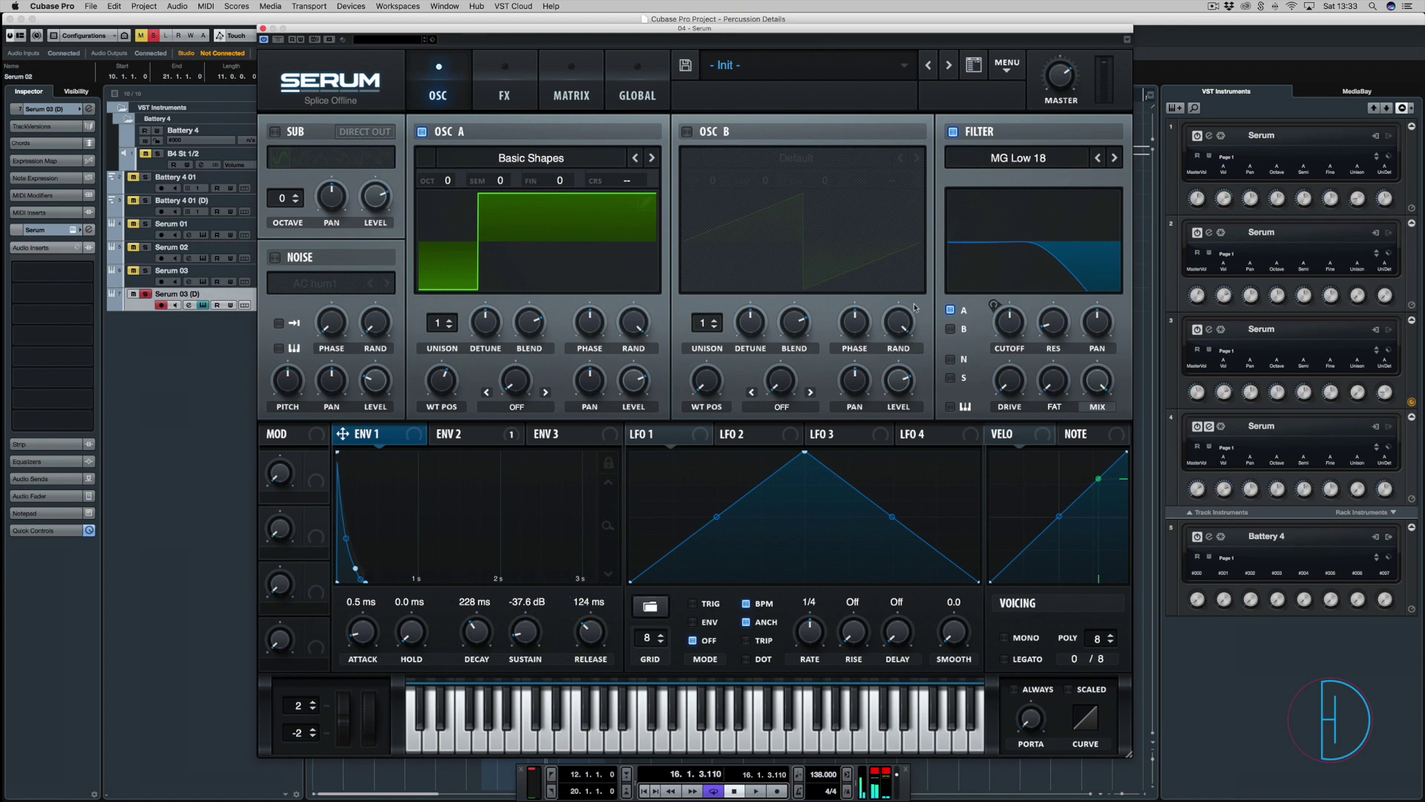
Change the filter type to Band 12 from the Normal category.
{"action": "left_click", "coordinate": [1020, 159]}
{"action": "mouse_move", "coordinate": [1017, 173]}
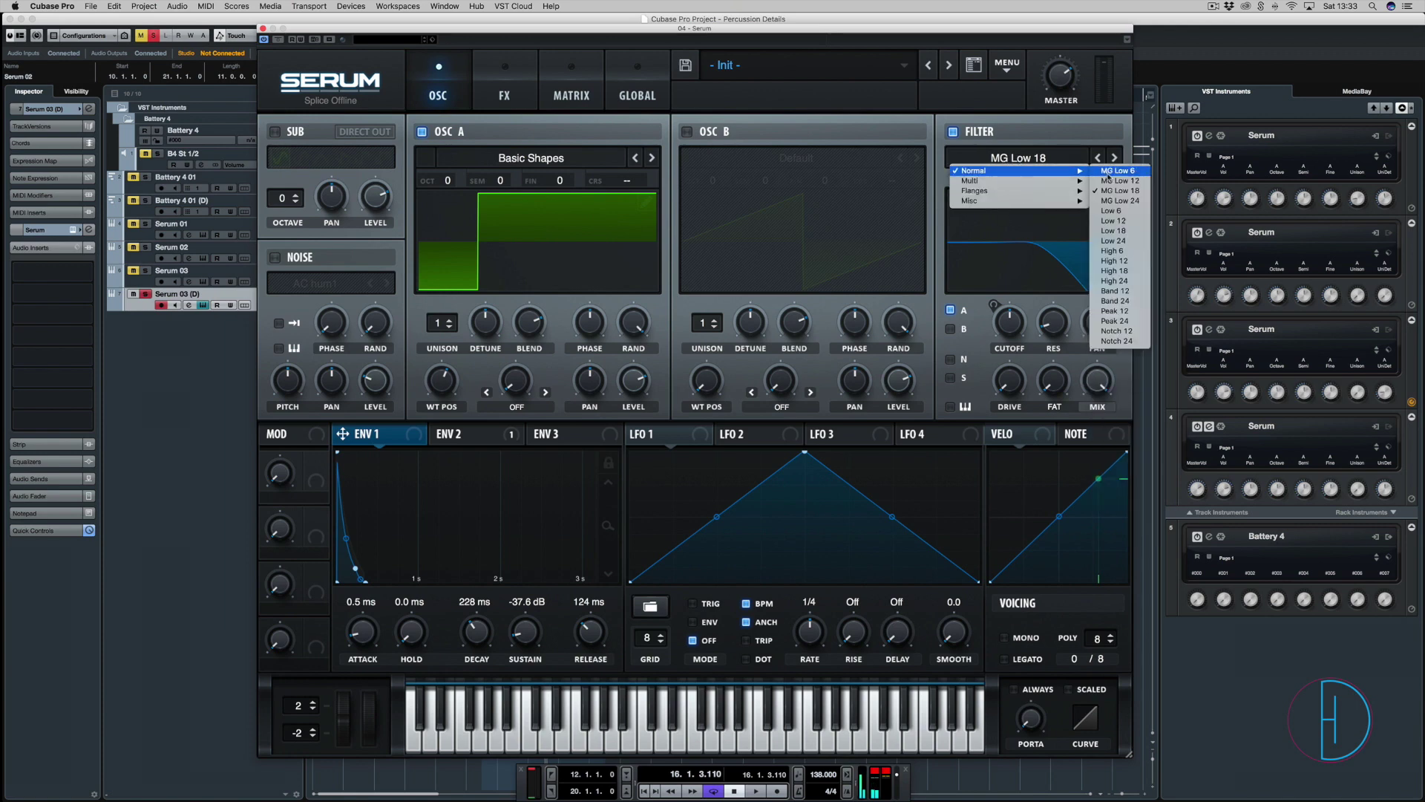
{"action": "left_click", "coordinate": [1112, 291]}
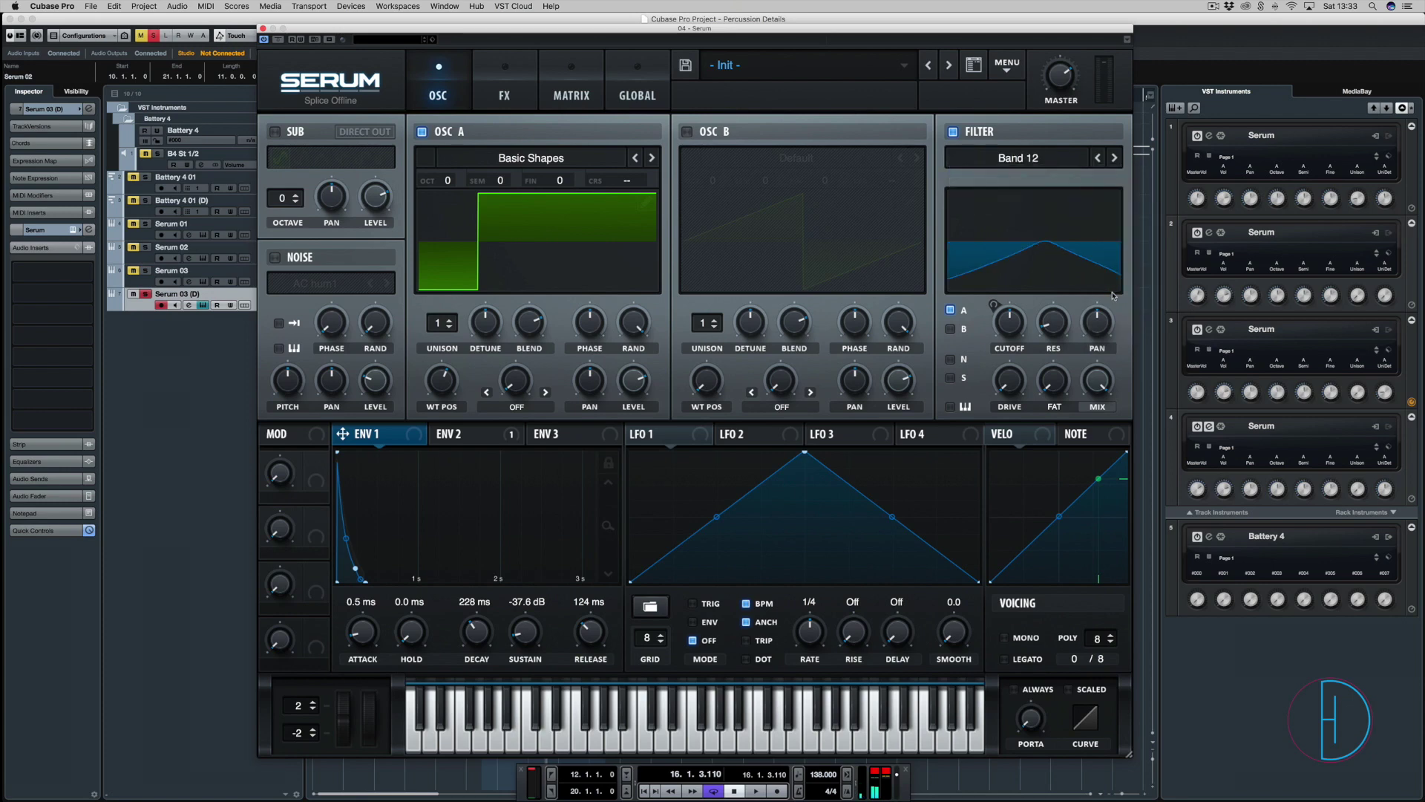
Tune the cutoff and resonance of the Band 12 filter during playback.
{"action": "key", "text": "space"}
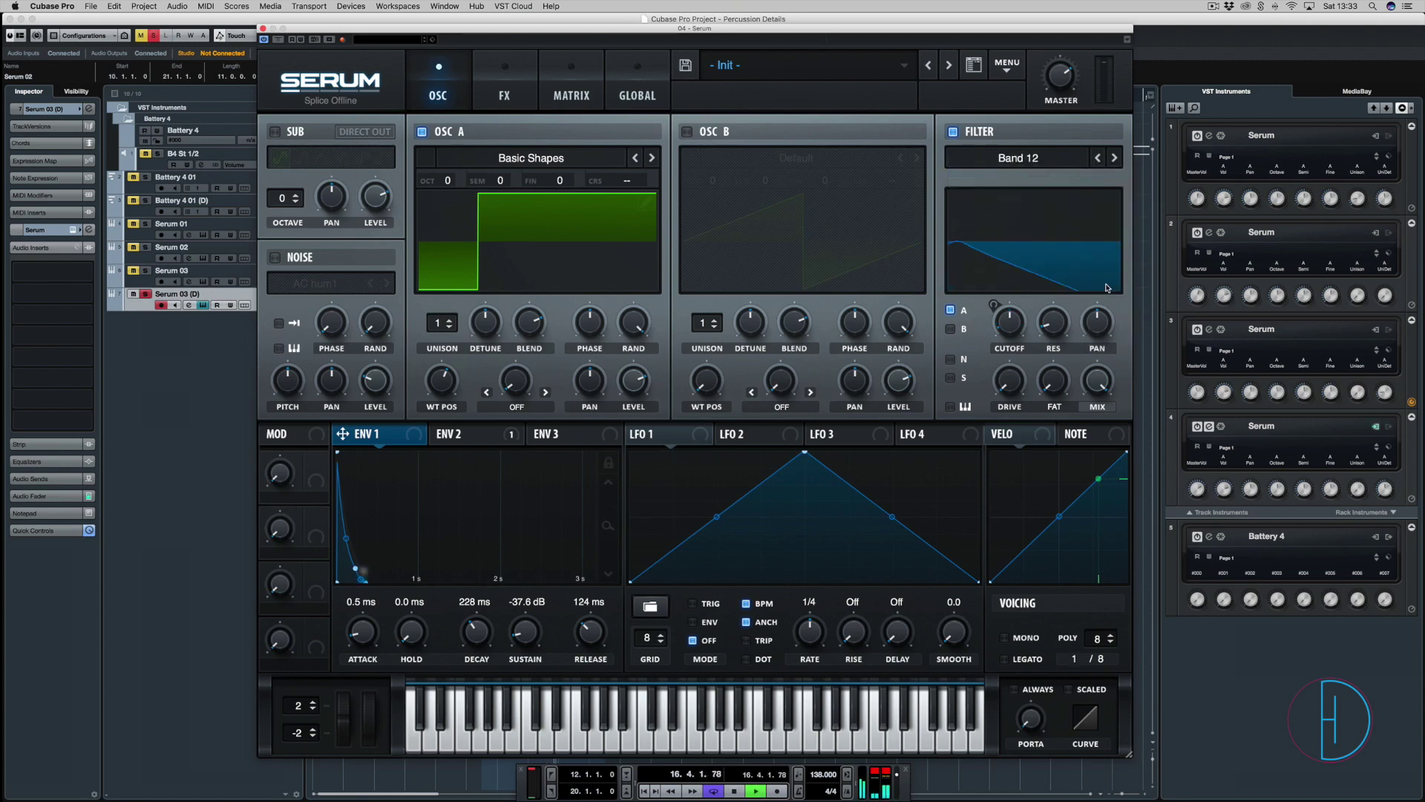
{"action": "mouse_move", "coordinate": [1007, 340]}
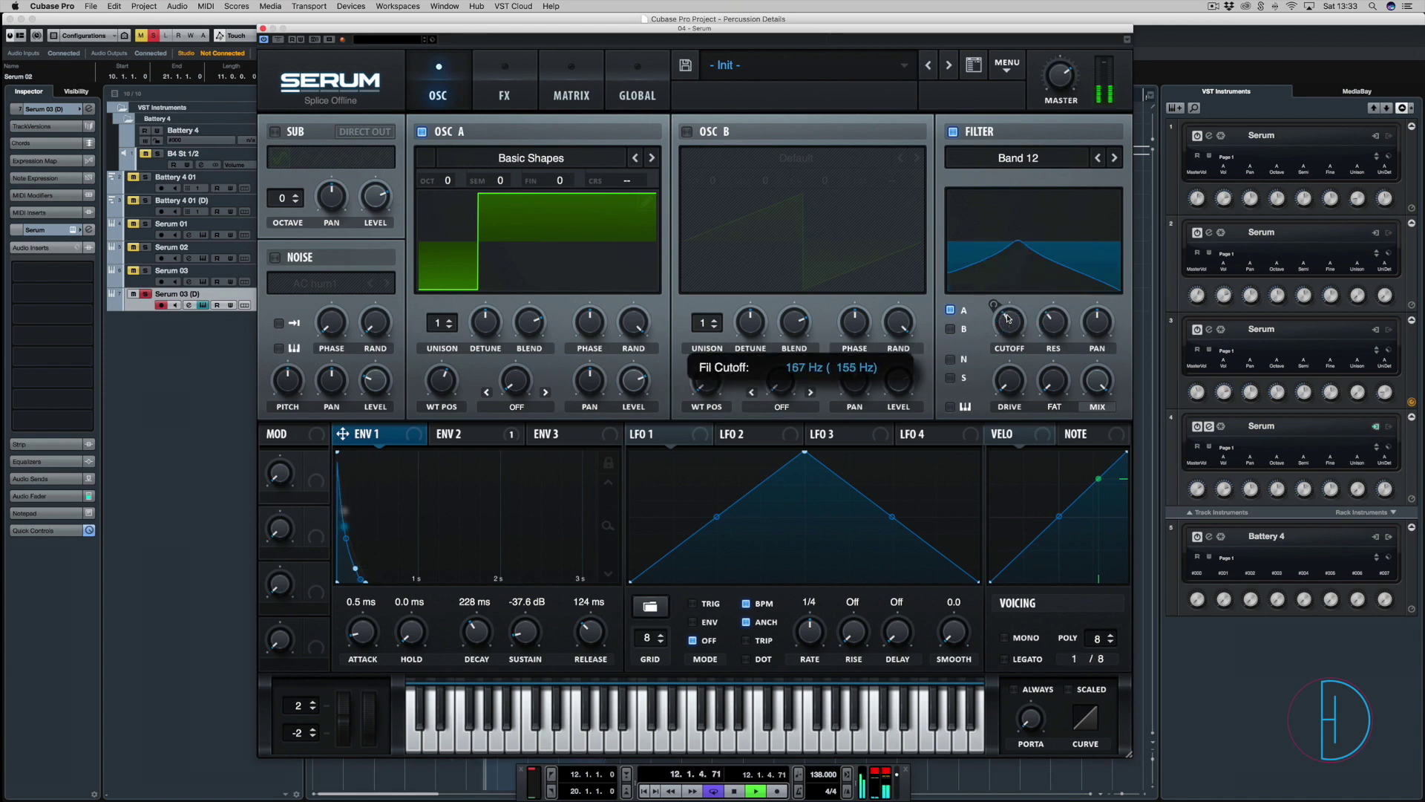
{"action": "left_click_drag", "start_coordinate": [1053, 322], "coordinate": [1053, 326]}
{"action": "mouse_move", "coordinate": [1020, 382]}
{"action": "left_mouse_down"}
{"action": "mouse_move", "coordinate": [1020, 343]}
{"action": "mouse_move", "coordinate": [1027, 383]}
{"action": "mouse_move", "coordinate": [1007, 393]}
{"action": "left_mouse_up"}
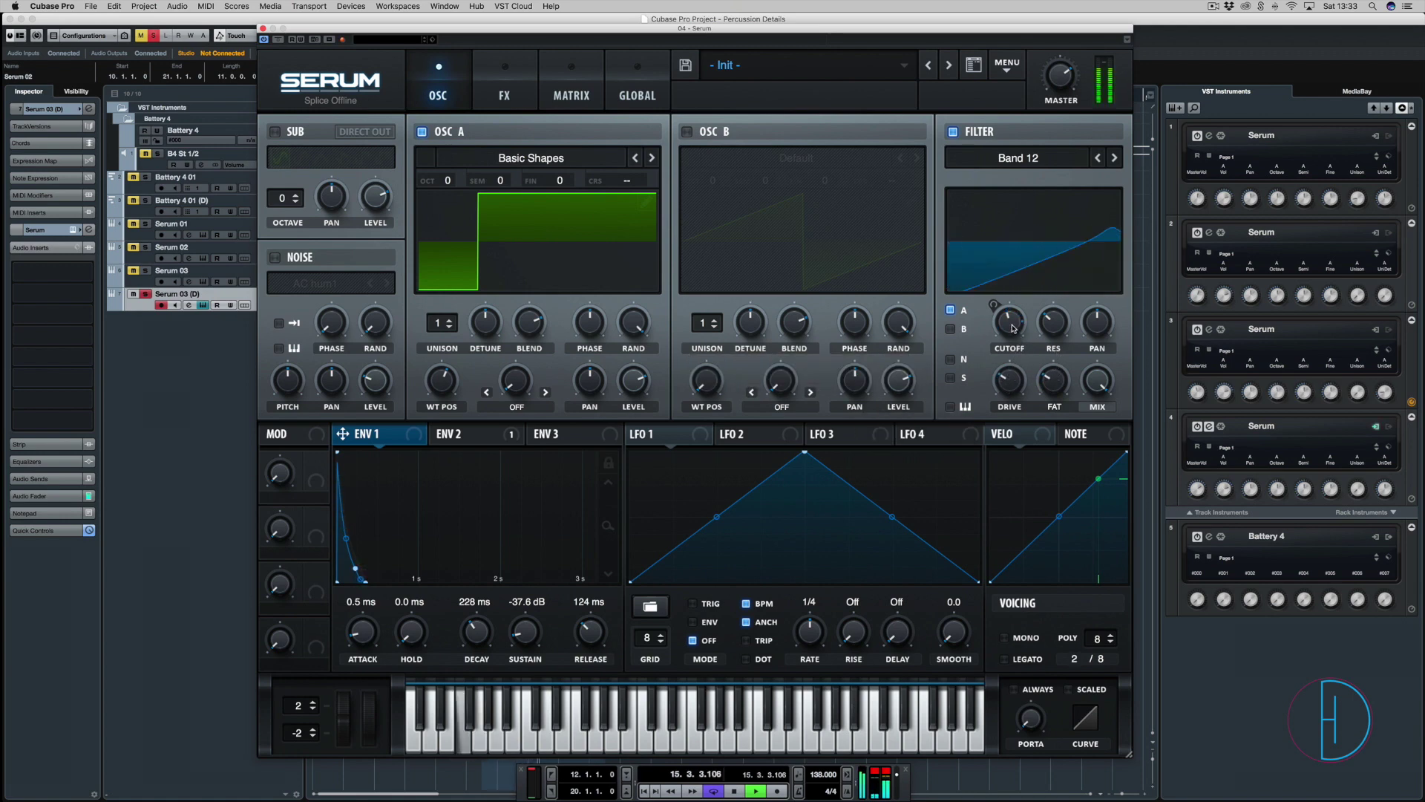
{"action": "left_click_drag", "start_coordinate": [1009, 325], "coordinate": [1009, 321]}
Set the ENV 2 modulation amount on the filter cutoff to 35 and raise the base cutoff.
{"action": "left_click", "coordinate": [458, 443]}
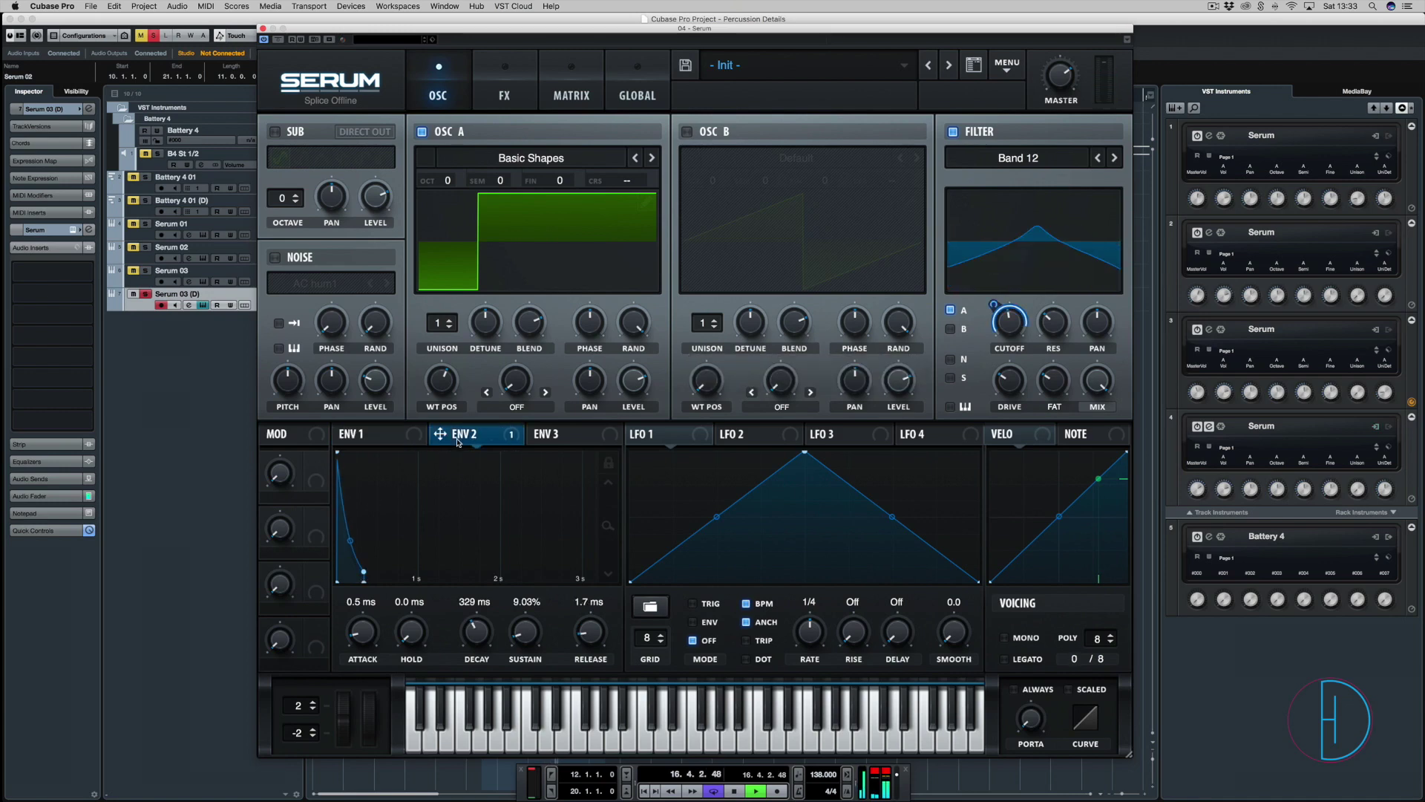
{"action": "left_click_drag", "start_coordinate": [994, 304], "coordinate": [994, 288]}
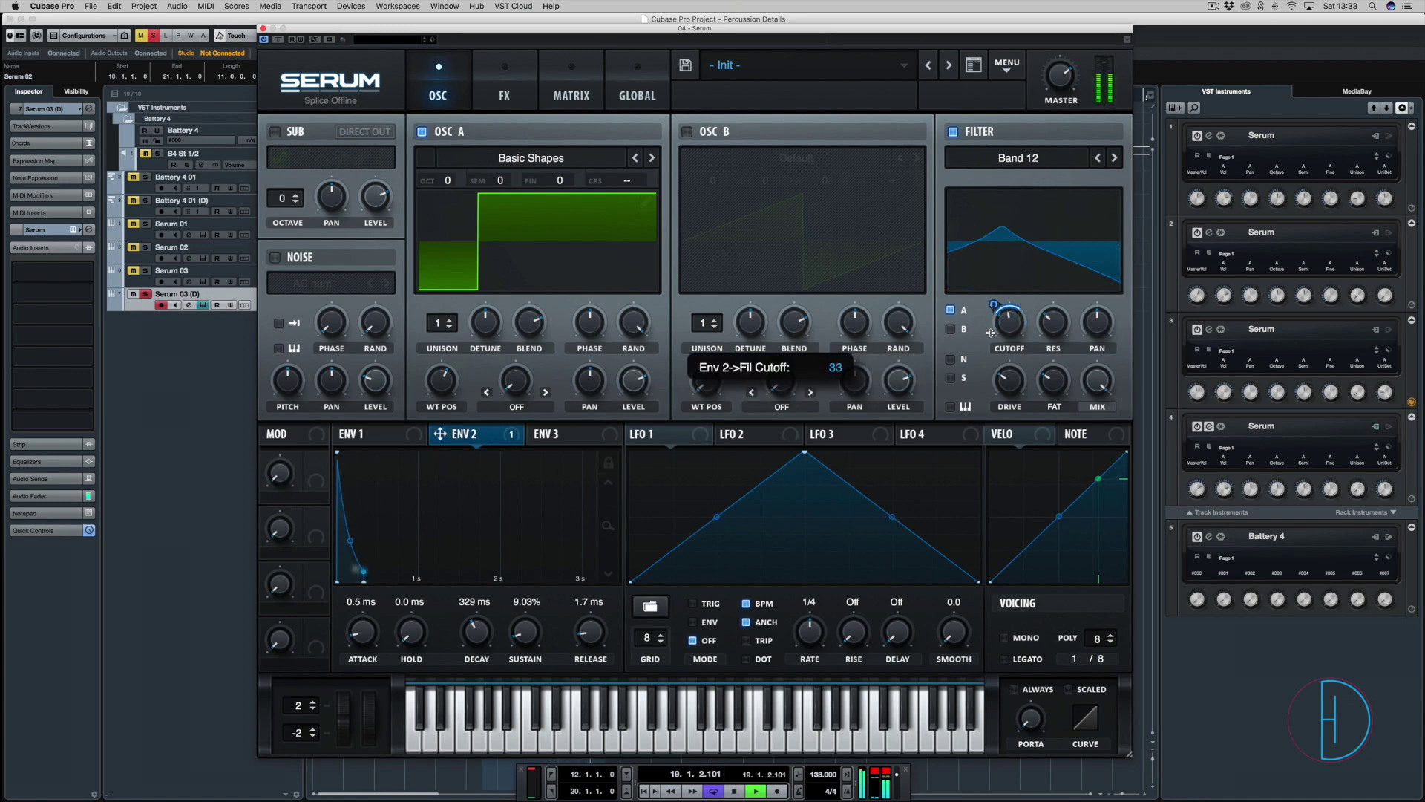
{"action": "left_click_drag", "start_coordinate": [1010, 322], "coordinate": [1014, 312]}
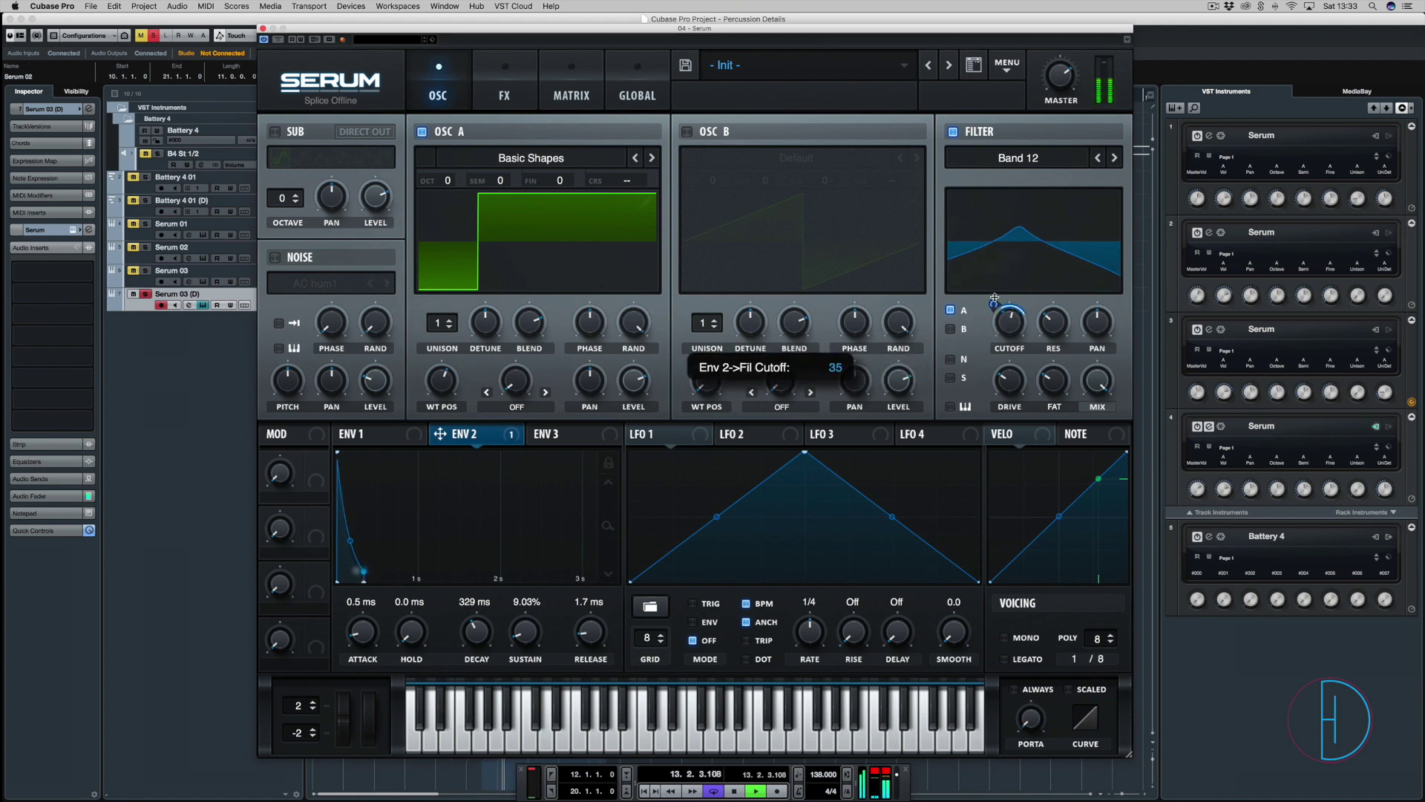
Set the release of ENV 2 to 320 ms and fine-tune the filter resonance.
{"action": "left_click_drag", "start_coordinate": [585, 640], "coordinate": [593, 613]}
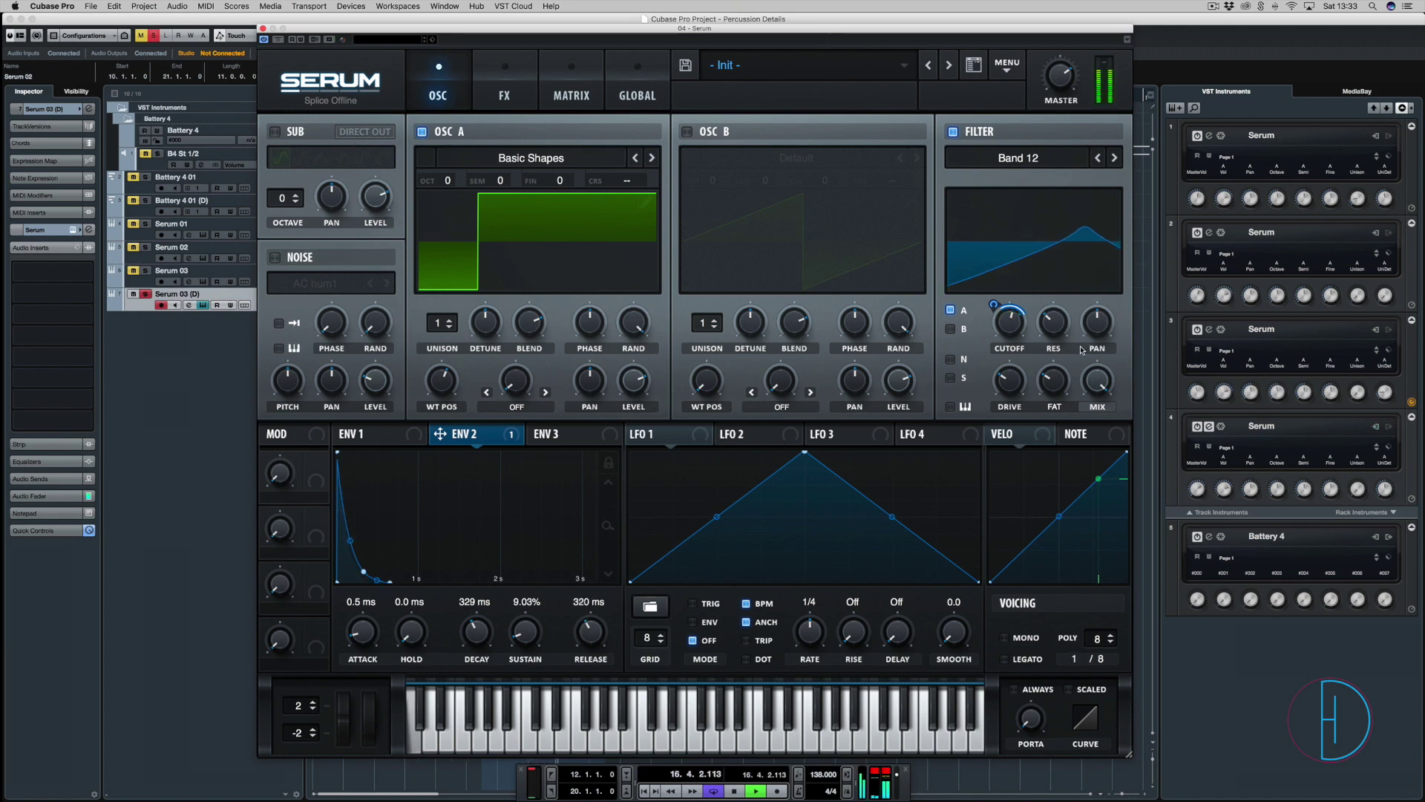
{"action": "mouse_move", "coordinate": [1056, 342]}
{"action": "left_click_drag", "start_coordinate": [1054, 340], "coordinate": [1054, 342]}
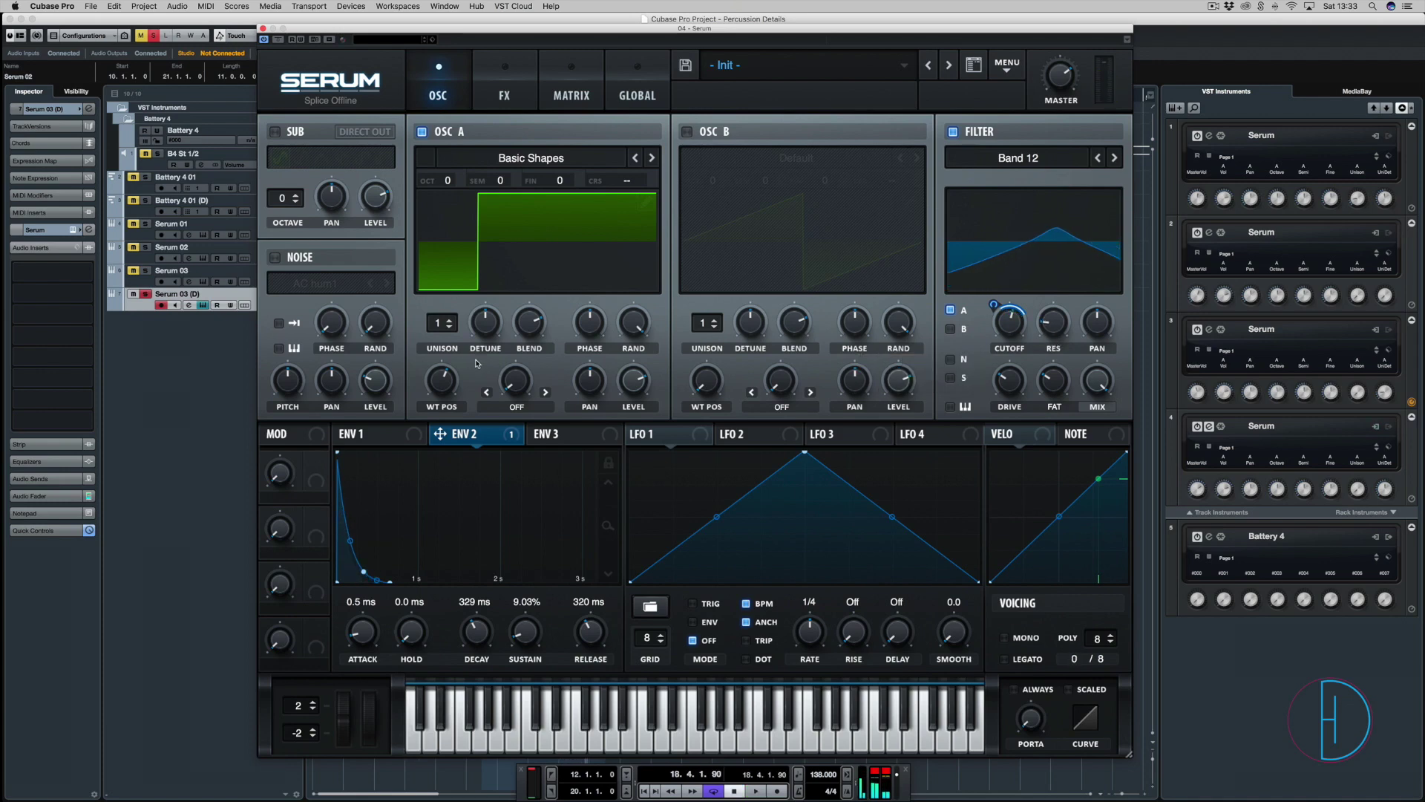
Enable the Delay effect and set its filter to frequency 5382 and Q 3.2.
{"action": "left_click", "coordinate": [496, 79]}
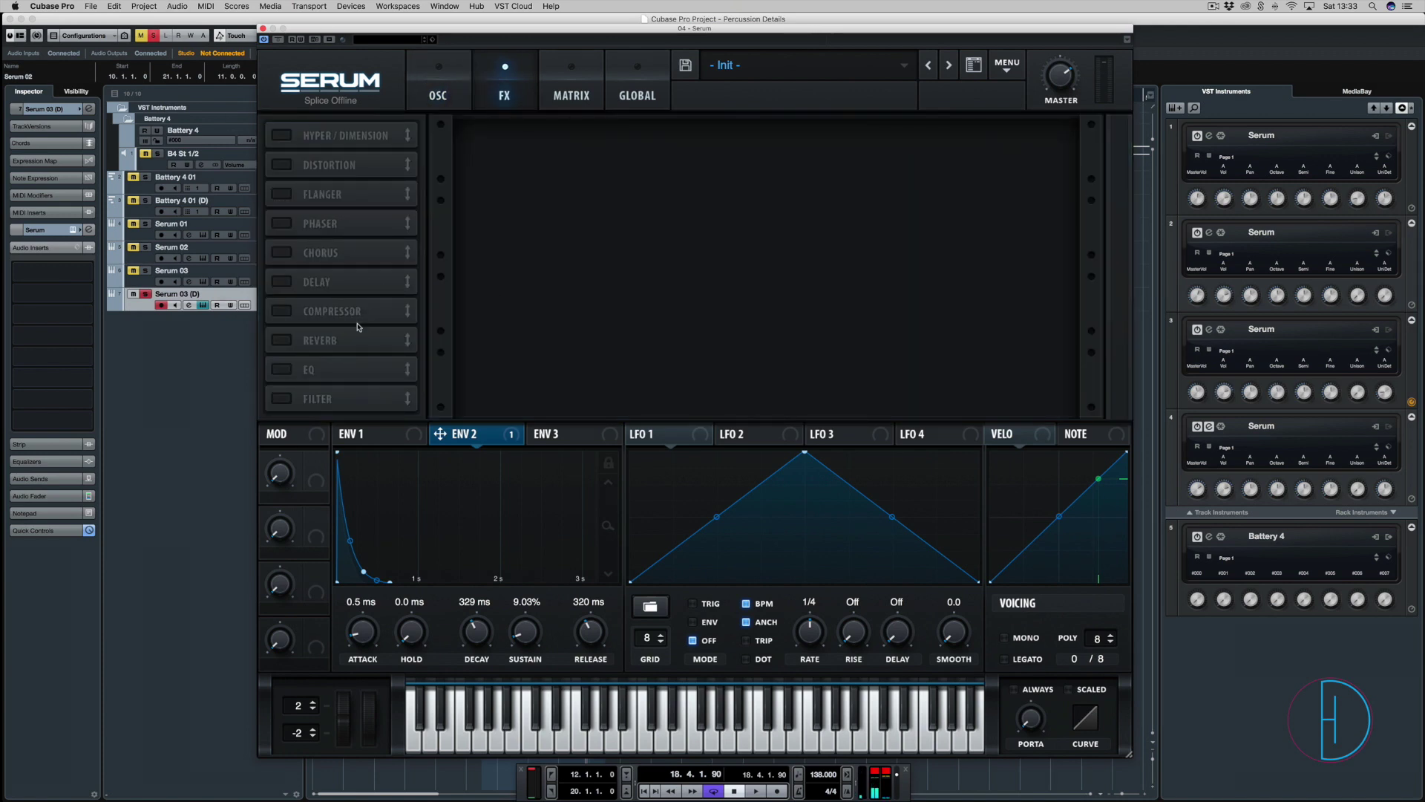
{"action": "left_click", "coordinate": [294, 287]}
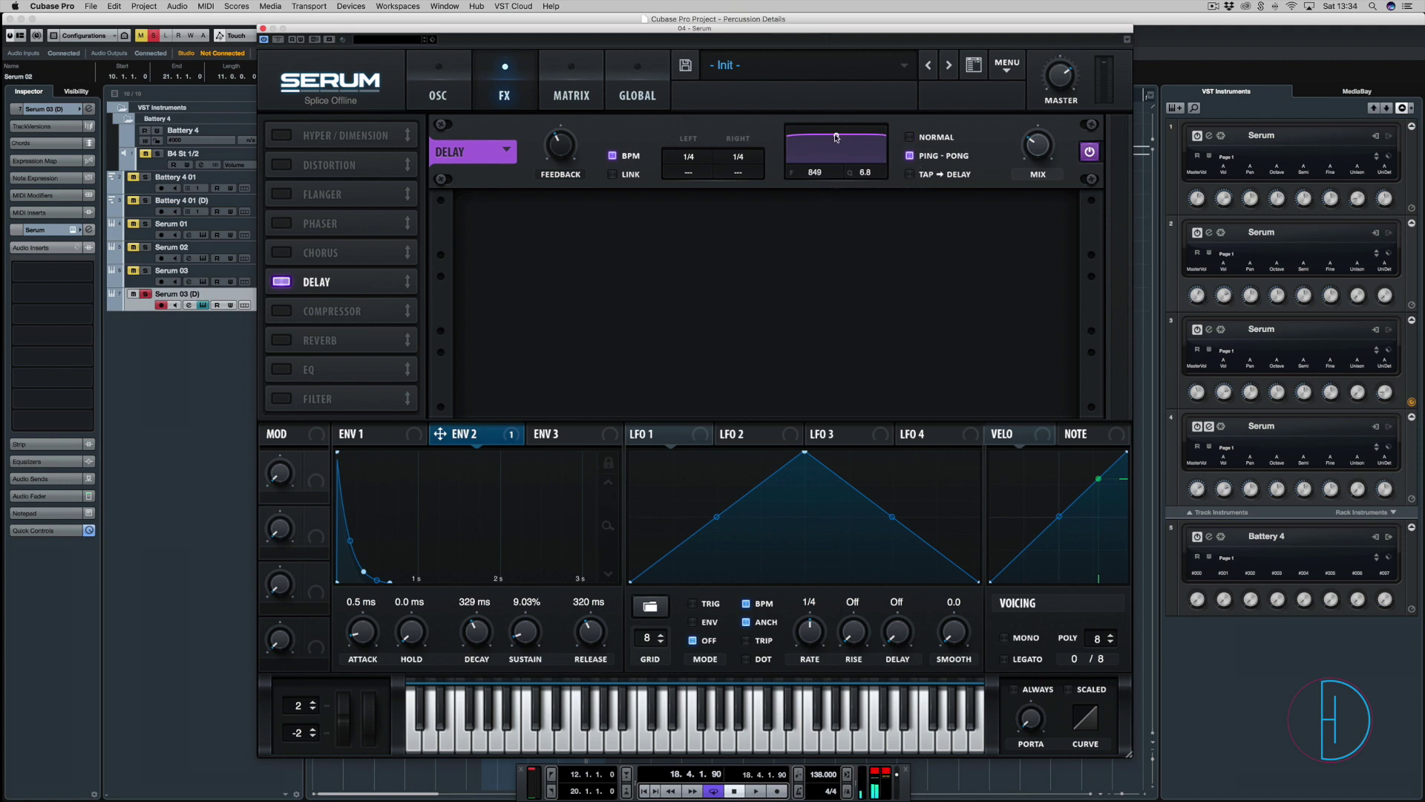
{"action": "left_click_drag", "start_coordinate": [872, 140], "coordinate": [865, 153]}
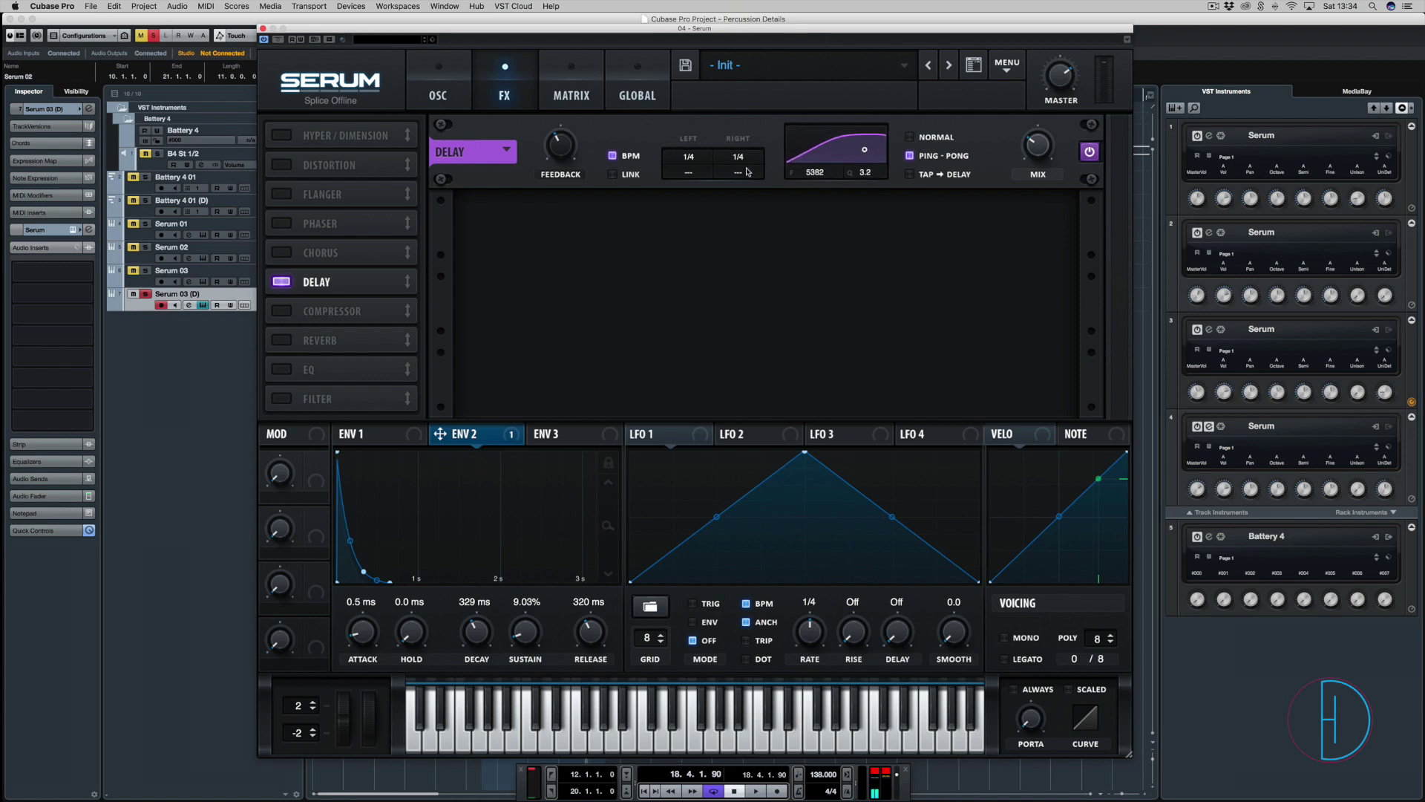
Set the delay's right time to 1/8 and its mix to 40%, using Ping-Pong mode.
{"action": "key", "text": "space"}
{"action": "mouse_move", "coordinate": [1043, 143]}
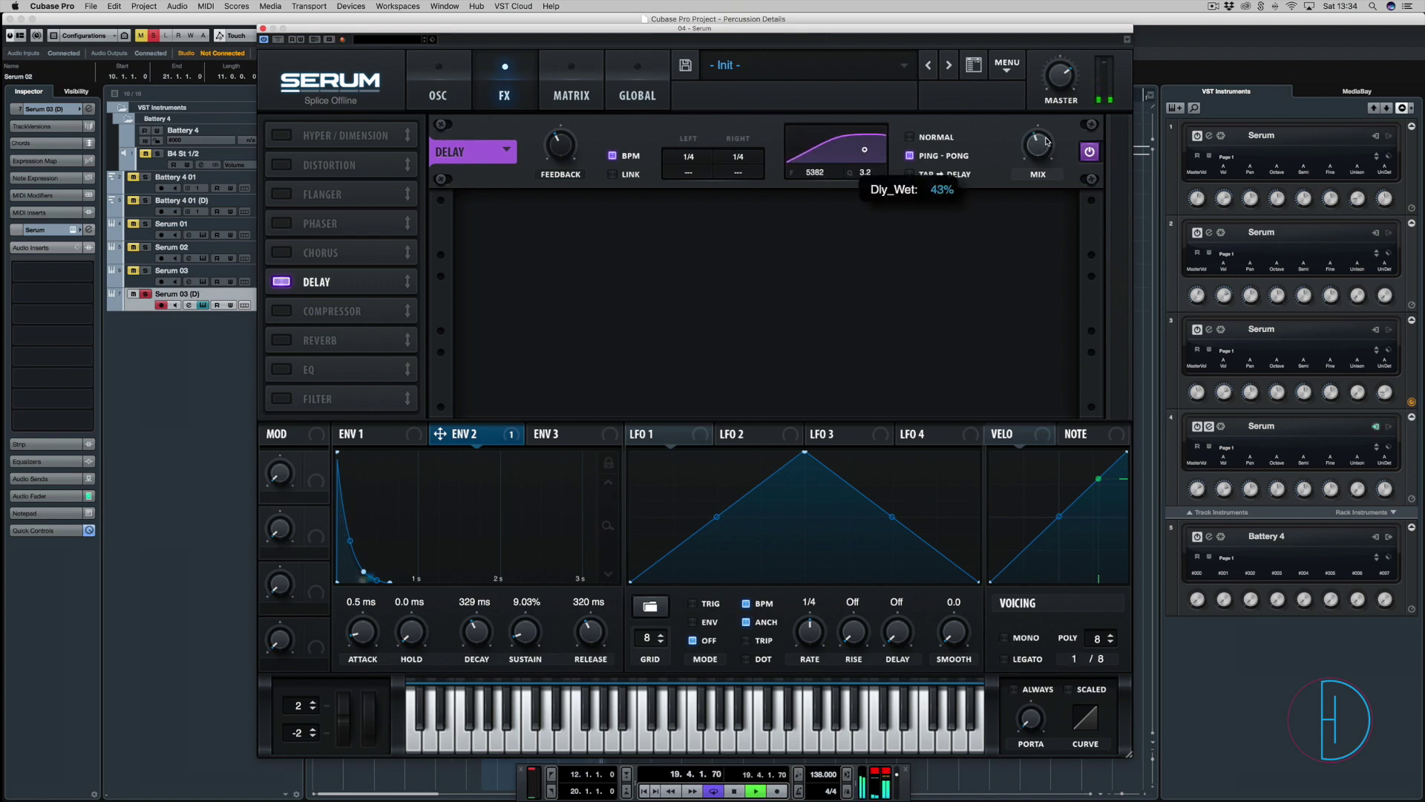
{"action": "key", "text": "space"}
{"action": "left_click_drag", "start_coordinate": [752, 159], "coordinate": [752, 156]}
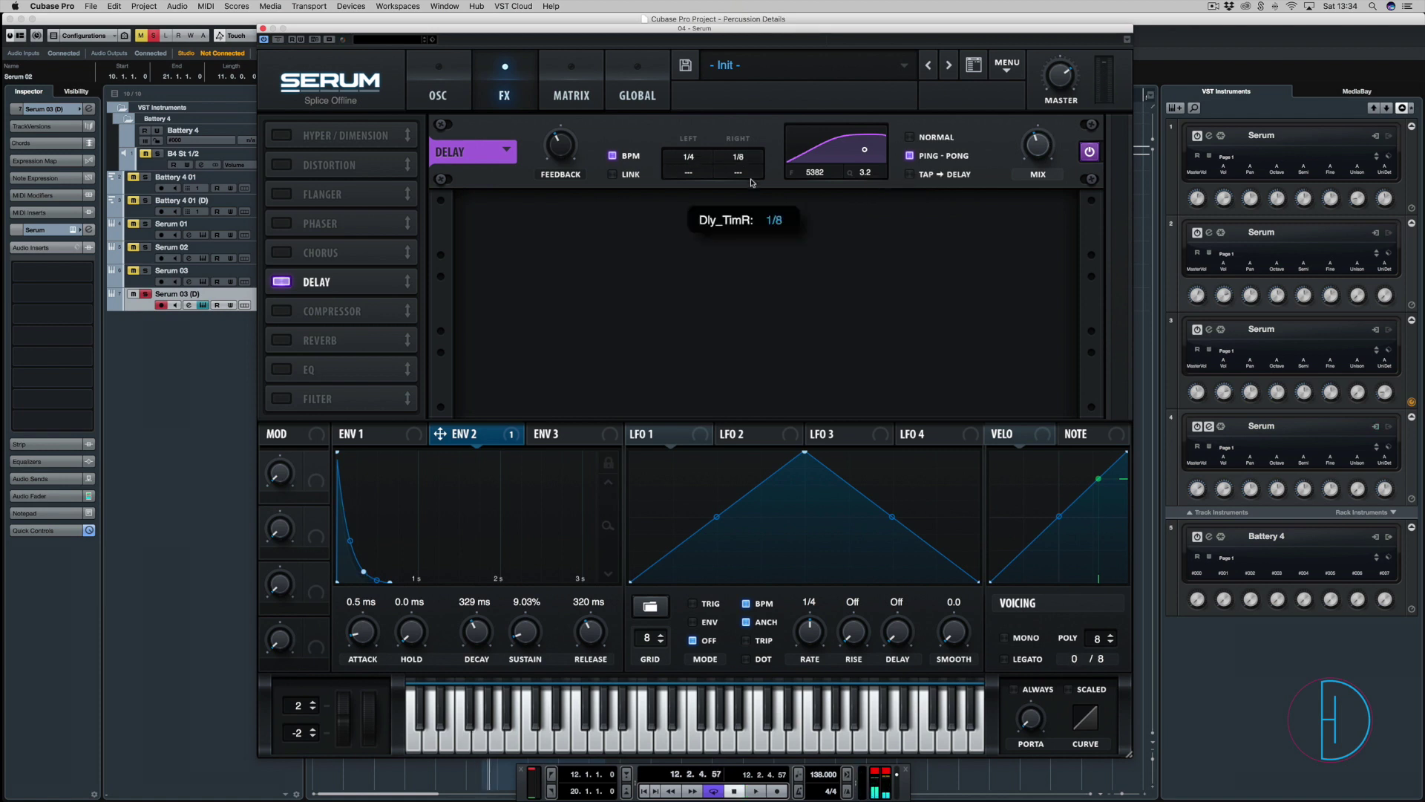
{"action": "key", "text": "space"}
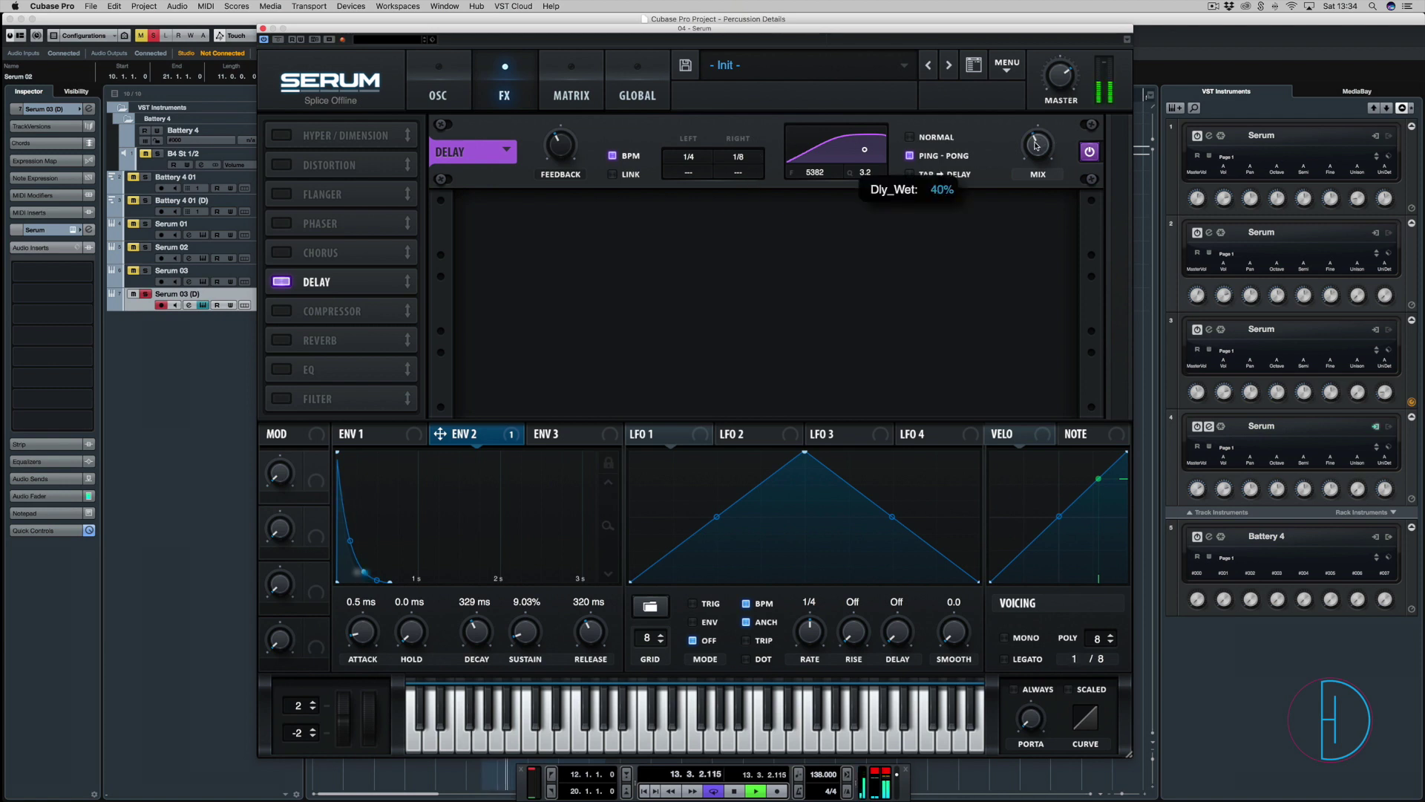
{"action": "left_click", "coordinate": [910, 174]}
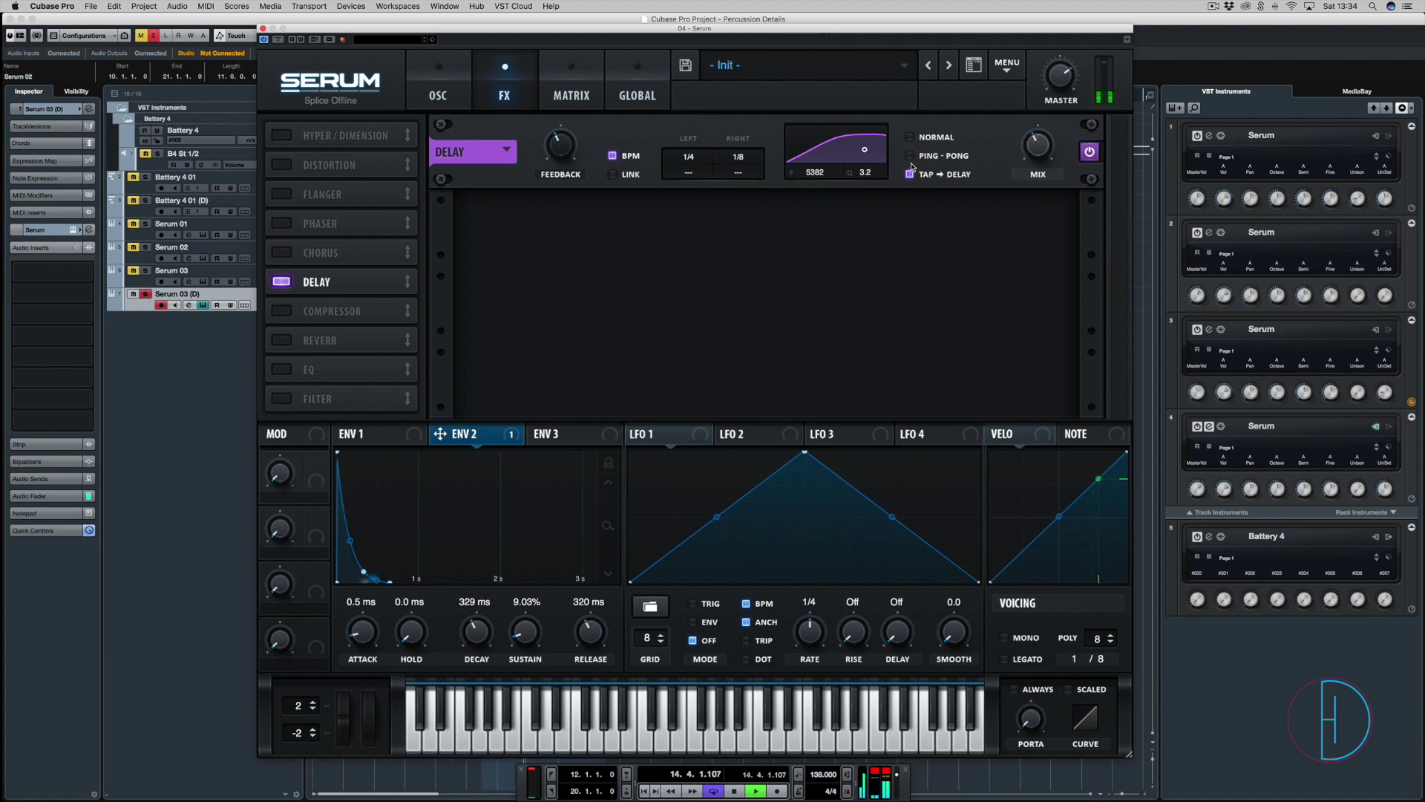
{"action": "left_click", "coordinate": [910, 157]}
{"action": "key", "text": "space"}
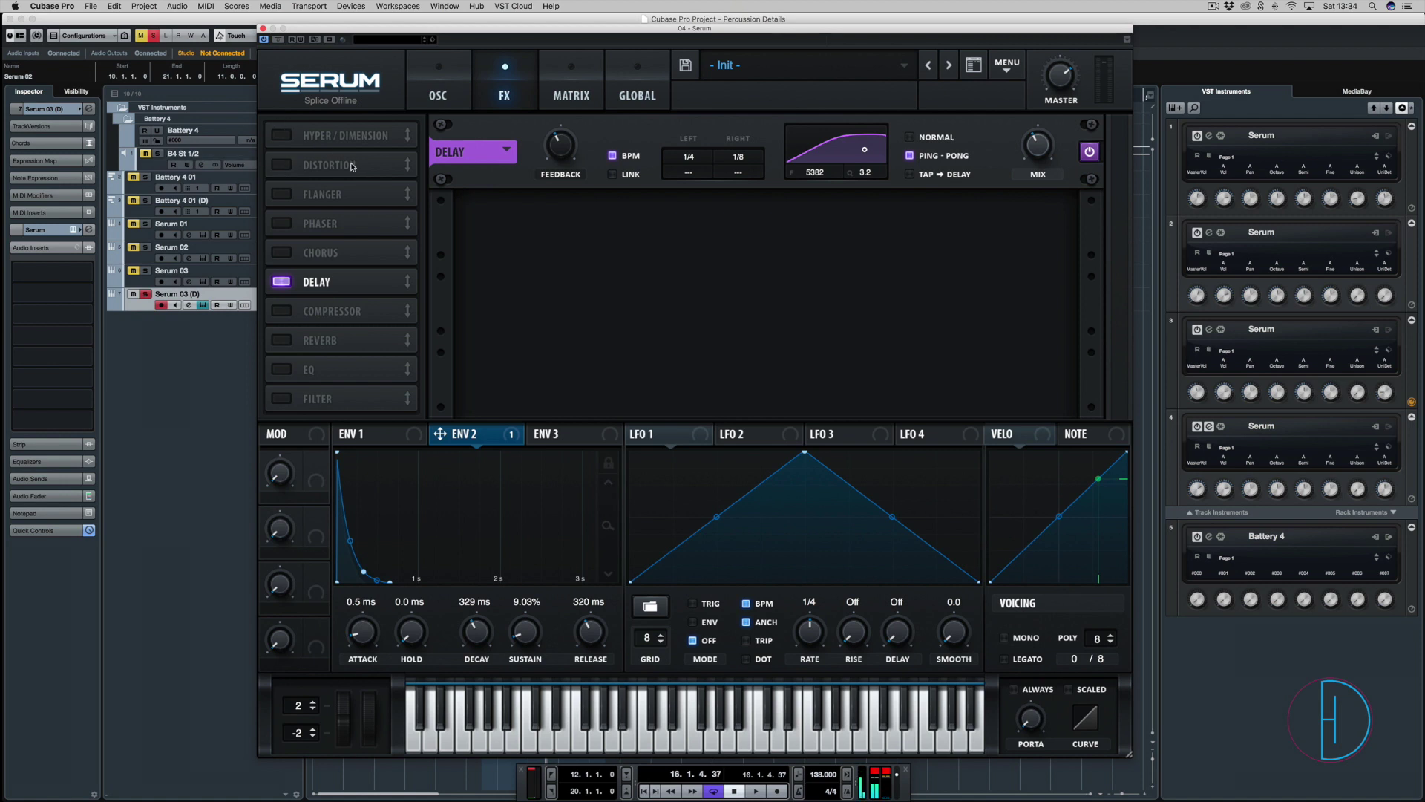
Enable the Distortion effect as SoftClip with 90% drive and its filter off during playback.
{"action": "left_click", "coordinate": [280, 166]}
{"action": "key", "text": "space"}
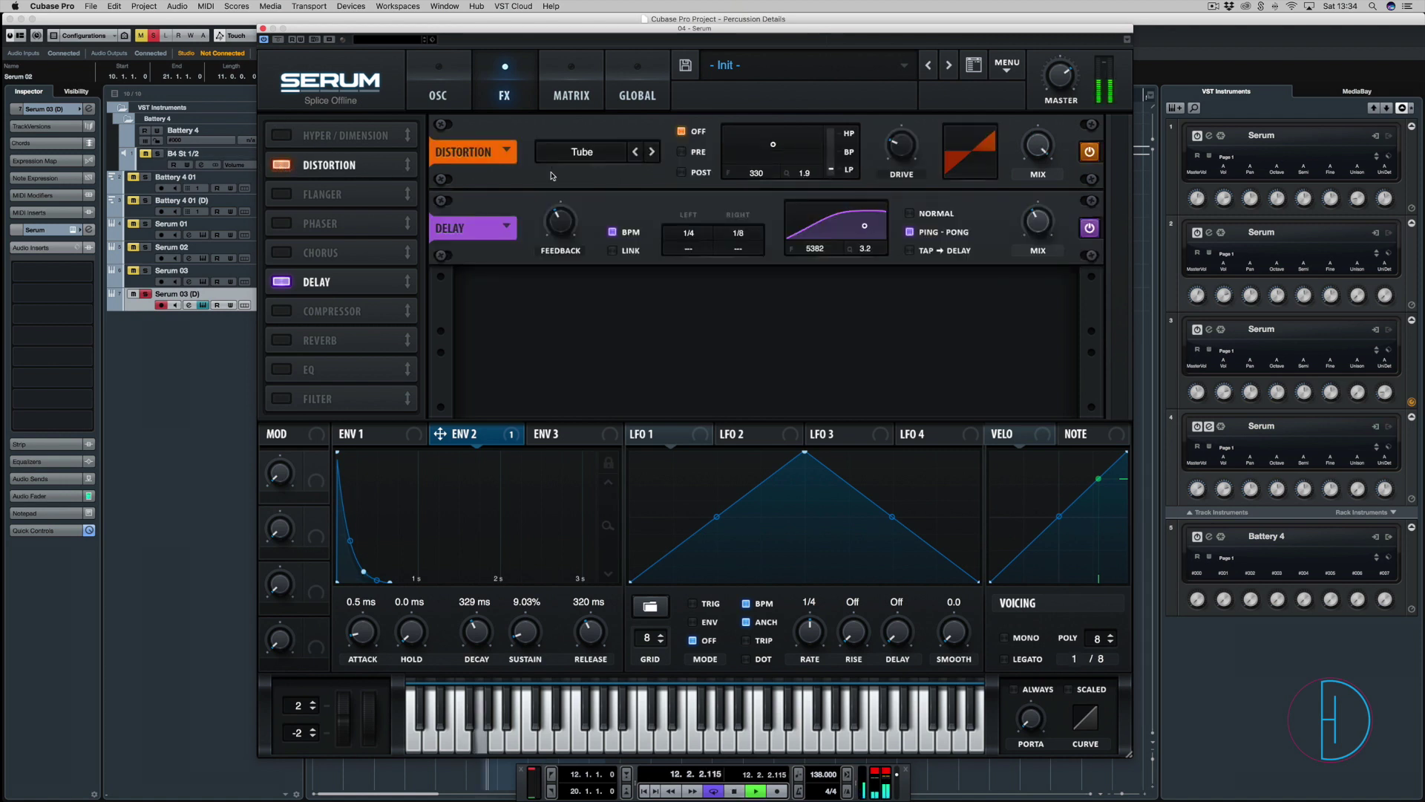
{"action": "left_click", "coordinate": [652, 152]}
{"action": "left_click_drag", "start_coordinate": [901, 144], "coordinate": [911, 87]}
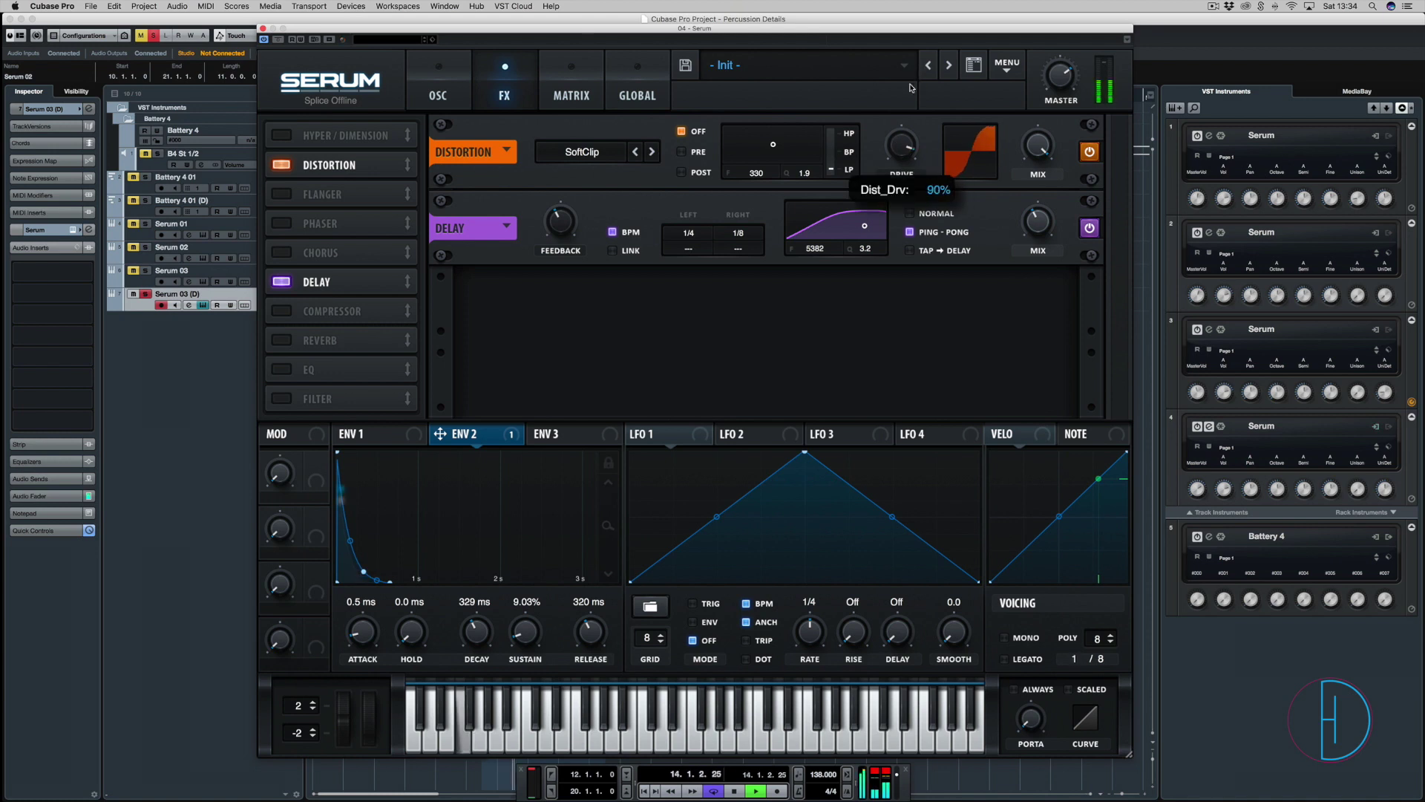
{"action": "left_click", "coordinate": [681, 152]}
{"action": "left_click", "coordinate": [682, 130]}
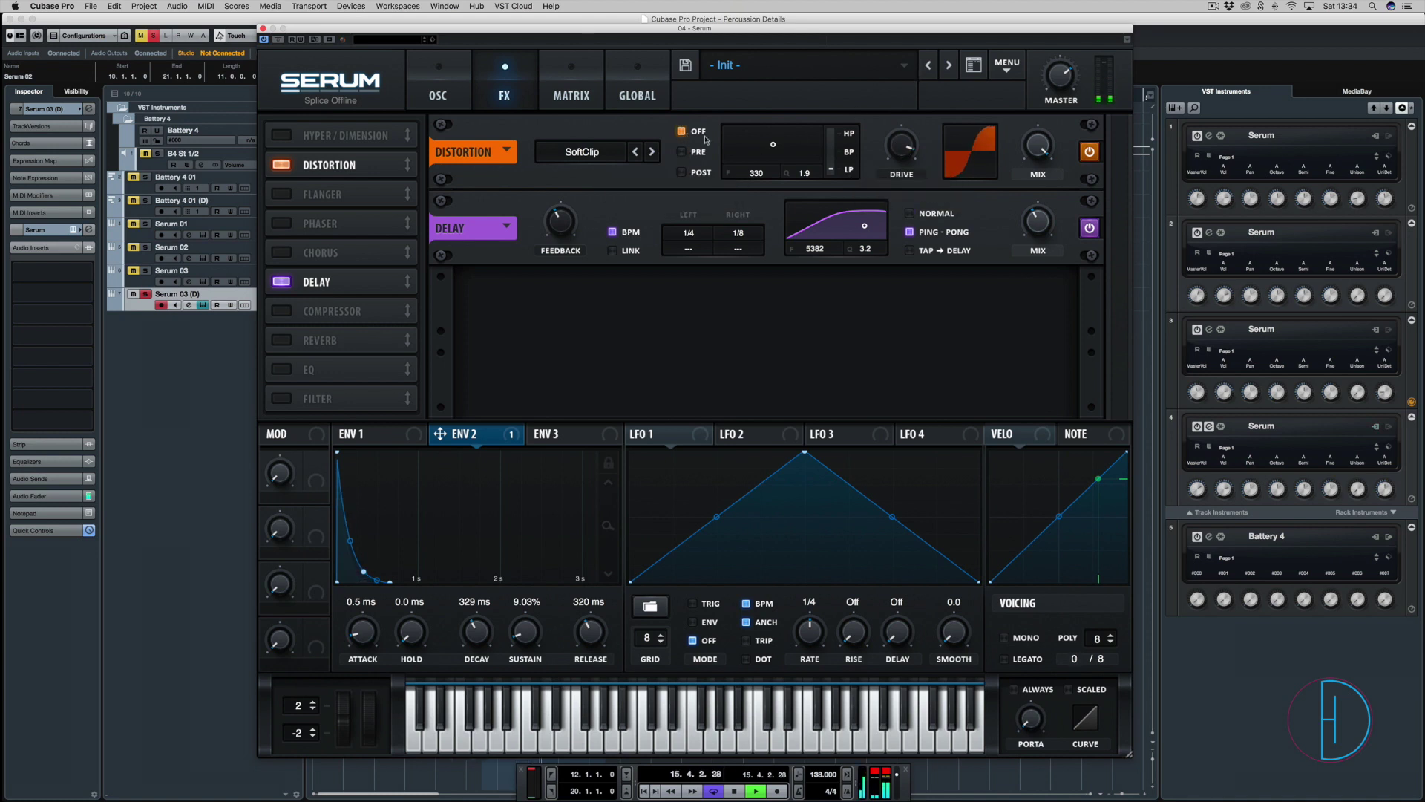
Set the distortion filter point to frequency 5830 and Q 0.1, and rebalance the distortion's drive and mix.
{"action": "left_click_drag", "start_coordinate": [773, 144], "coordinate": [811, 161]}
{"action": "left_click_drag", "start_coordinate": [901, 145], "coordinate": [904, 75]}
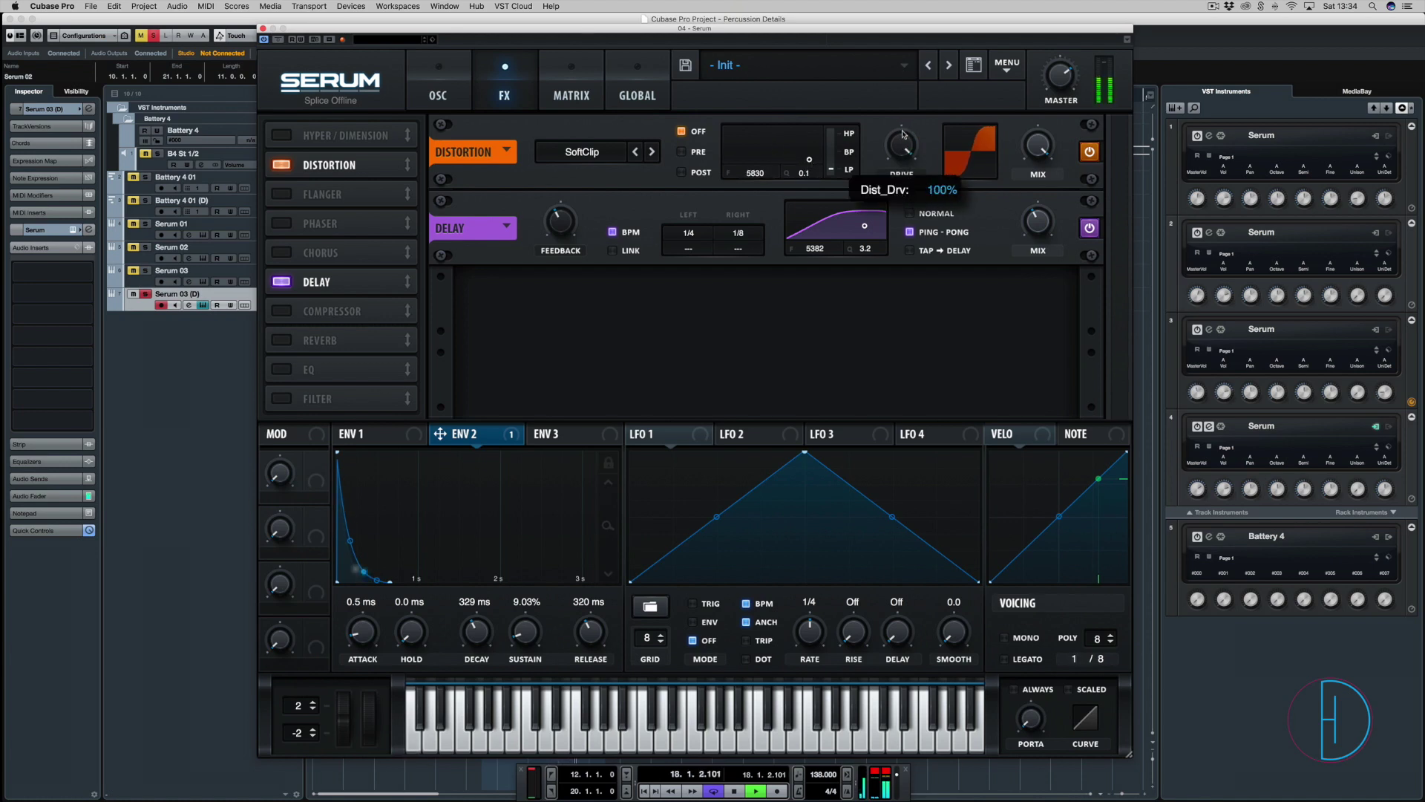
{"action": "left_click_drag", "start_coordinate": [903, 134], "coordinate": [903, 165]}
{"action": "left_click_drag", "start_coordinate": [1038, 148], "coordinate": [1022, 265]}
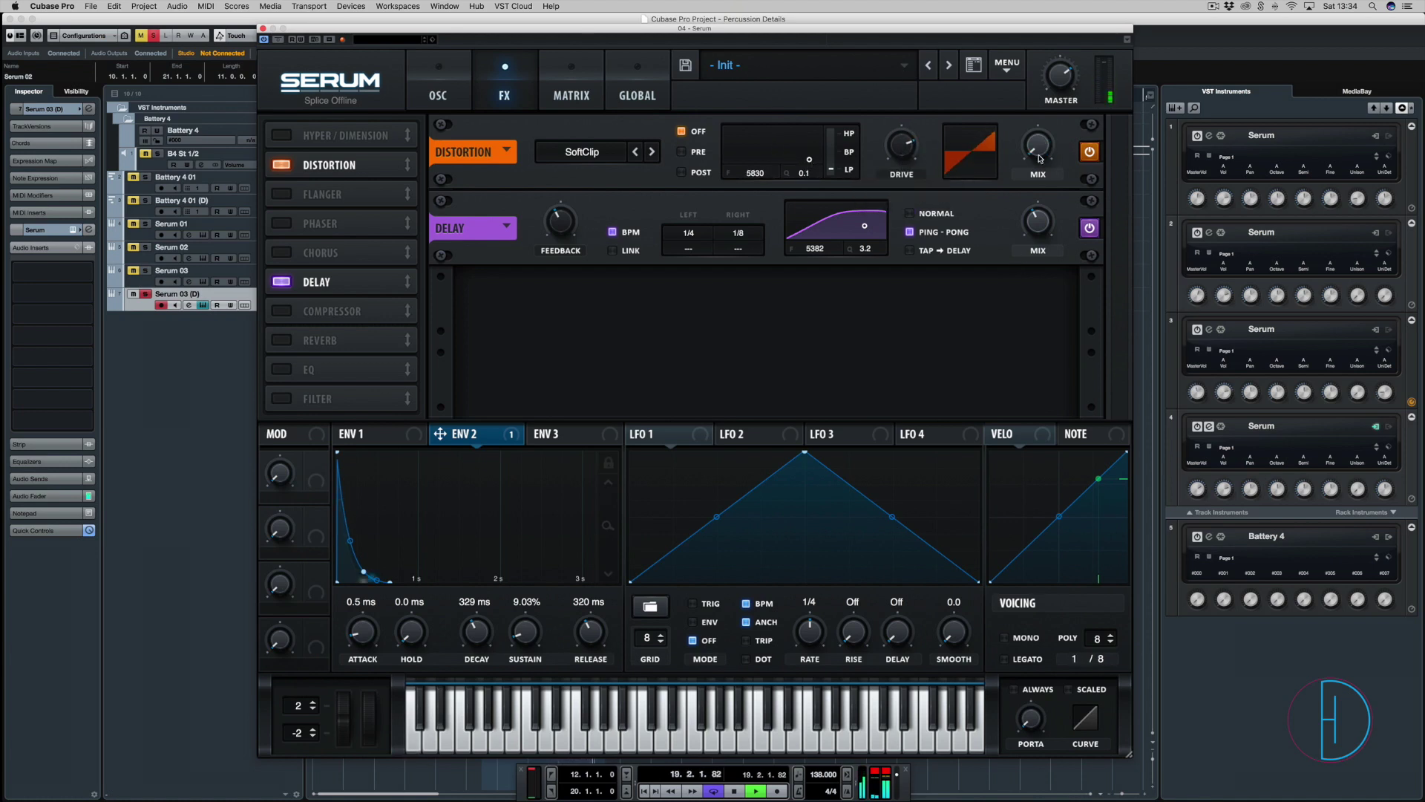
{"action": "left_click_drag", "start_coordinate": [1039, 158], "coordinate": [1039, 83]}
{"action": "left_click_drag", "start_coordinate": [903, 145], "coordinate": [902, 97]}
{"action": "mouse_move", "coordinate": [1038, 144]}
{"action": "left_mouse_down"}
{"action": "mouse_move", "coordinate": [1047, 109]}
{"action": "mouse_move", "coordinate": [1052, 139]}
{"action": "left_mouse_up"}
Change the distortion type to HardClip and fine-tune its mix, checking it in playback.
{"action": "left_click", "coordinate": [652, 152]}
{"action": "key", "text": "space"}
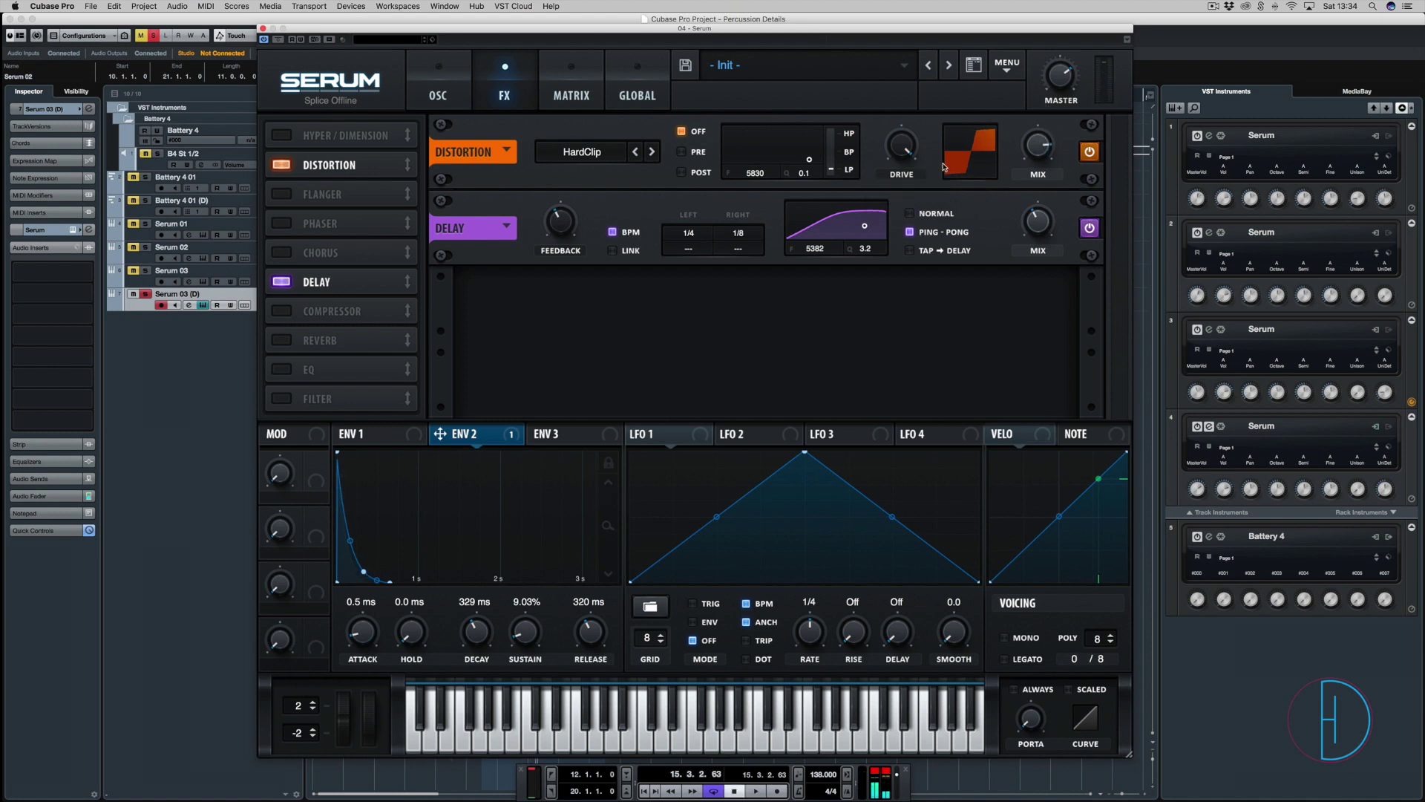
{"action": "left_click_drag", "start_coordinate": [1044, 160], "coordinate": [1044, 154]}
{"action": "key", "text": "space"}
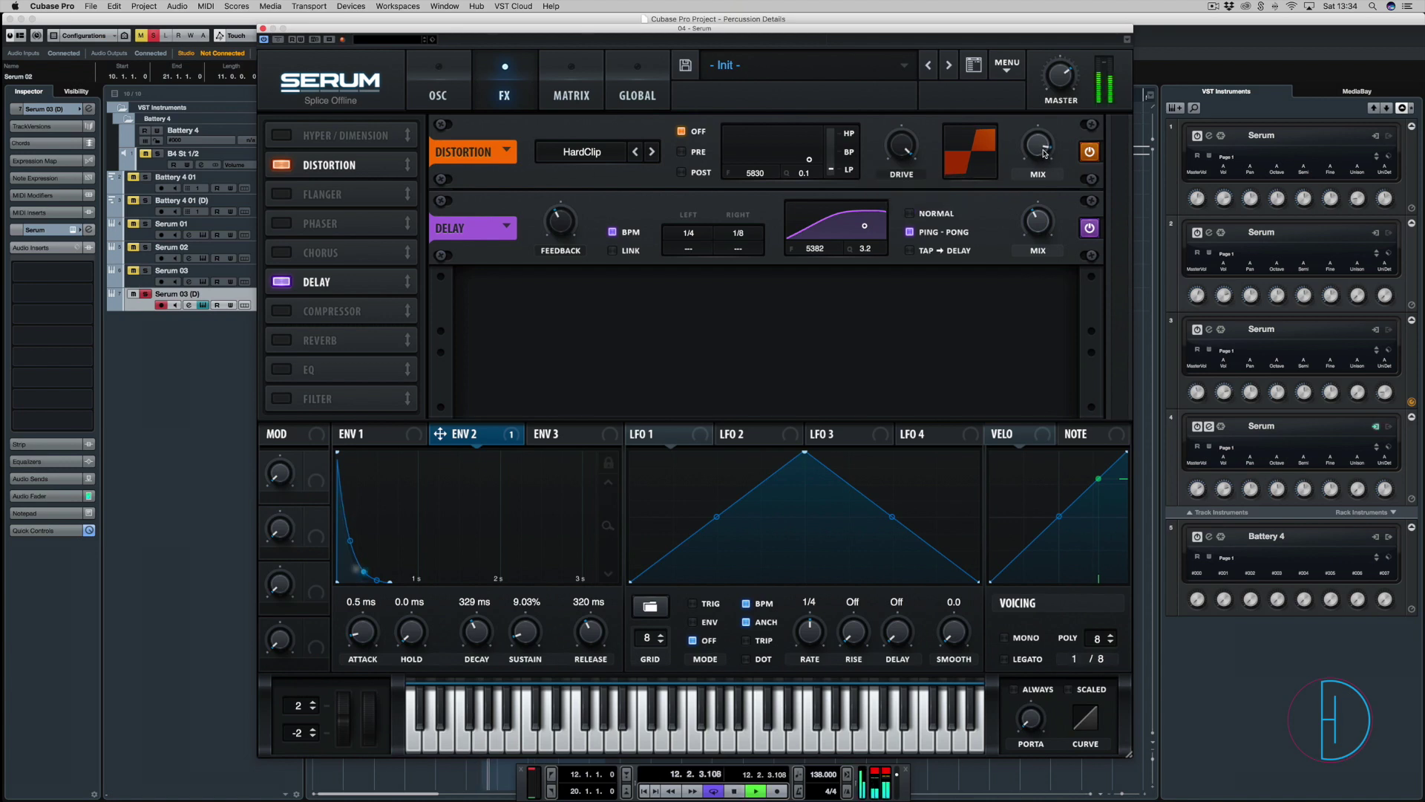
{"action": "key", "text": "space"}
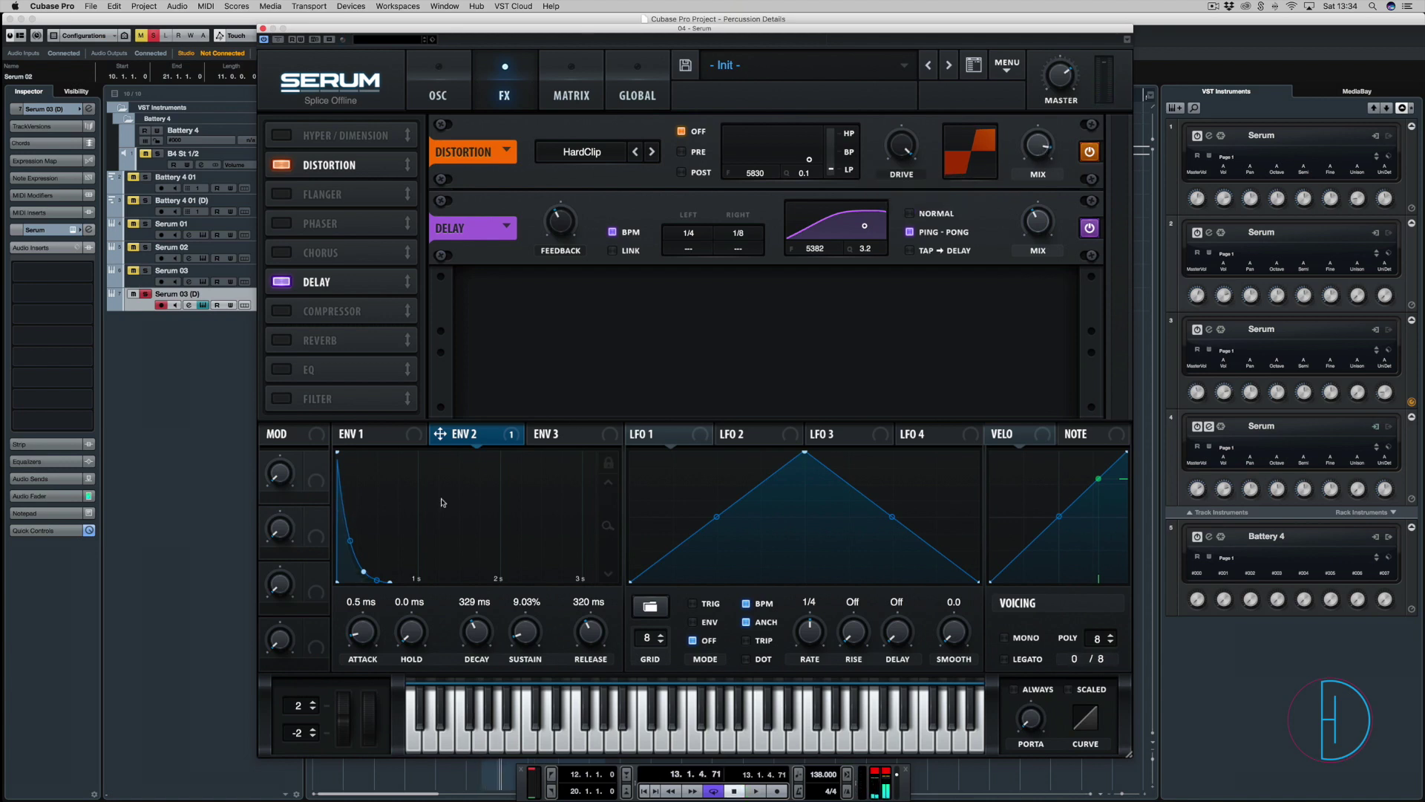
Modulate the distortion mix with ENV 2 at an amount of 58 and listen to the result.
{"action": "left_click_drag", "start_coordinate": [441, 435], "coordinate": [1039, 128]}
{"action": "key", "text": "space"}
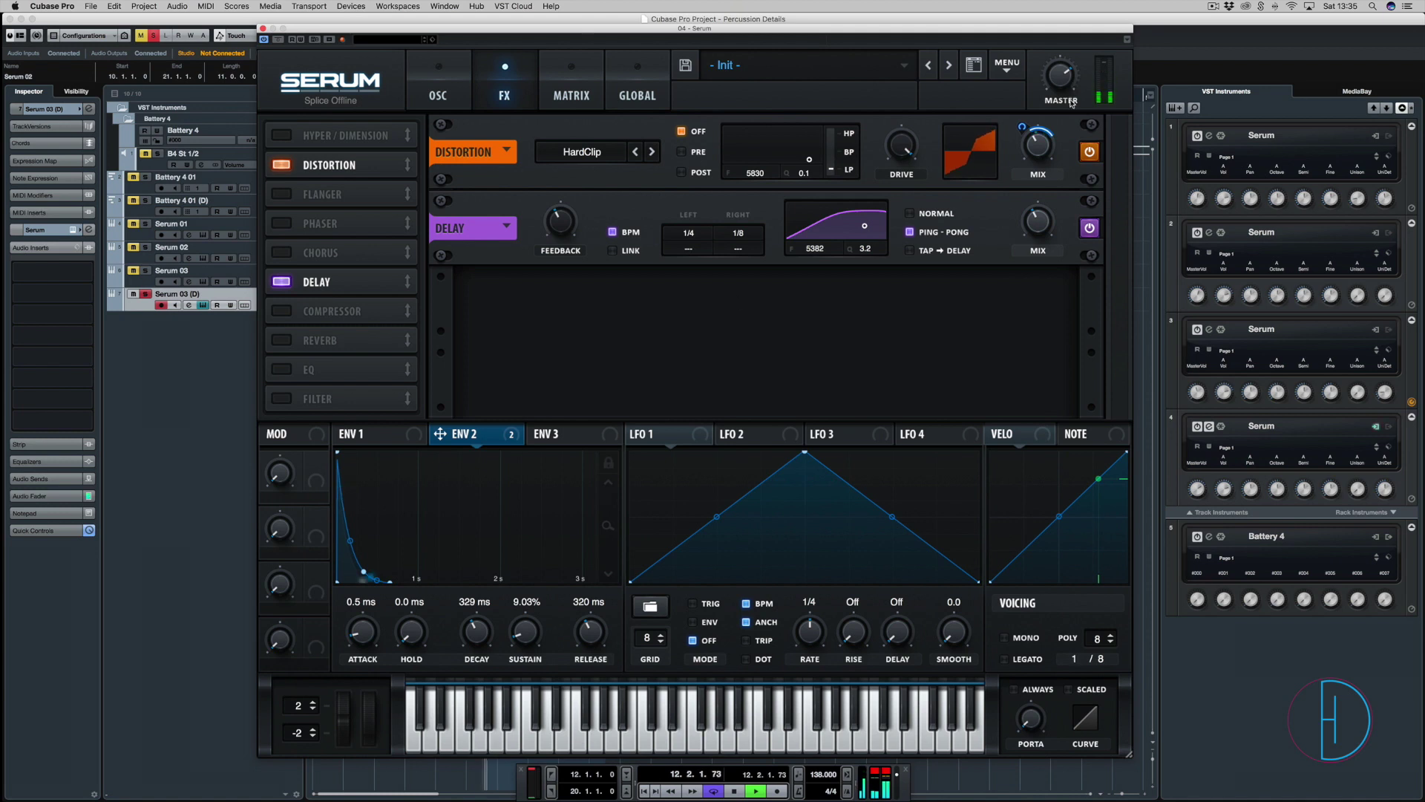
{"action": "mouse_move", "coordinate": [1023, 109]}
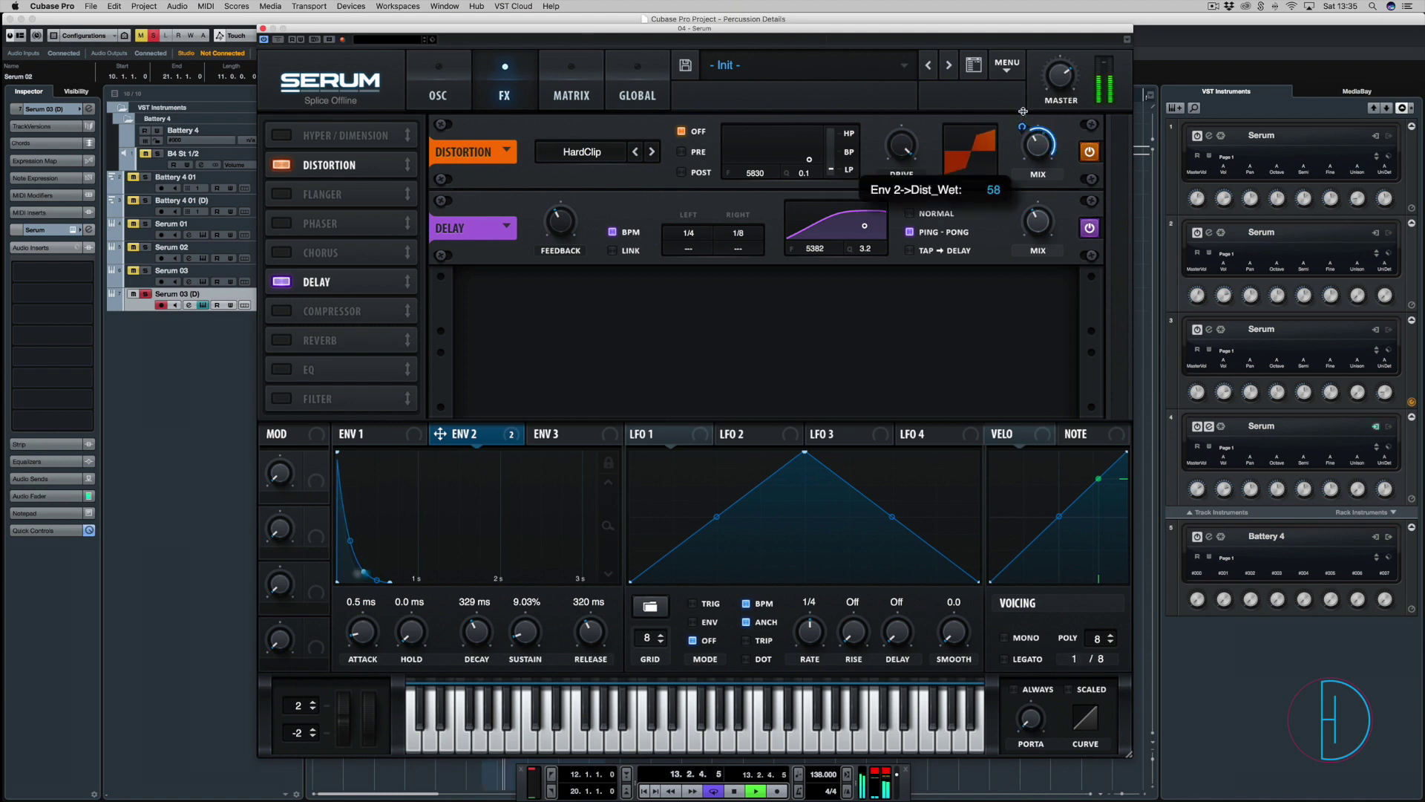
{"action": "key", "text": "space"}
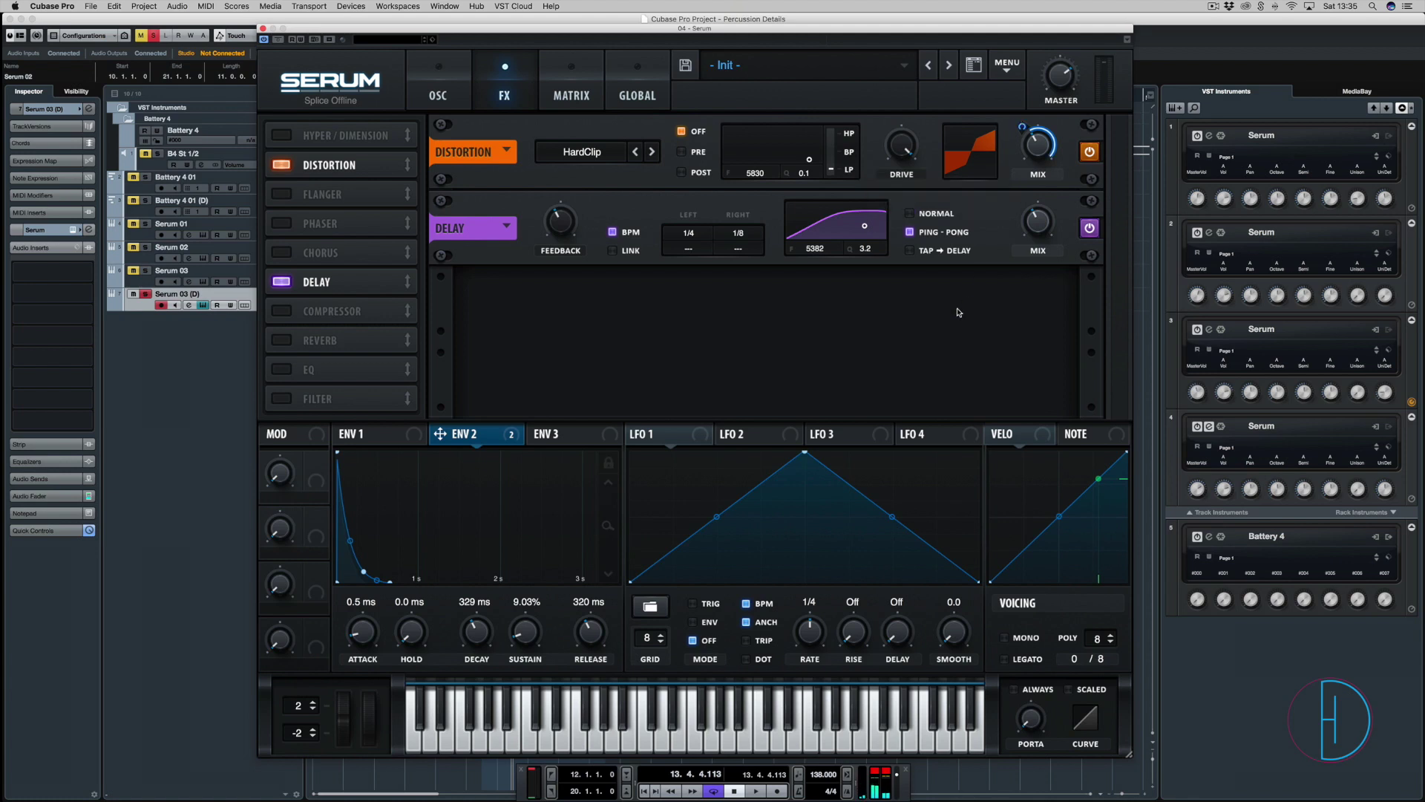
{"action": "key", "text": "space"}
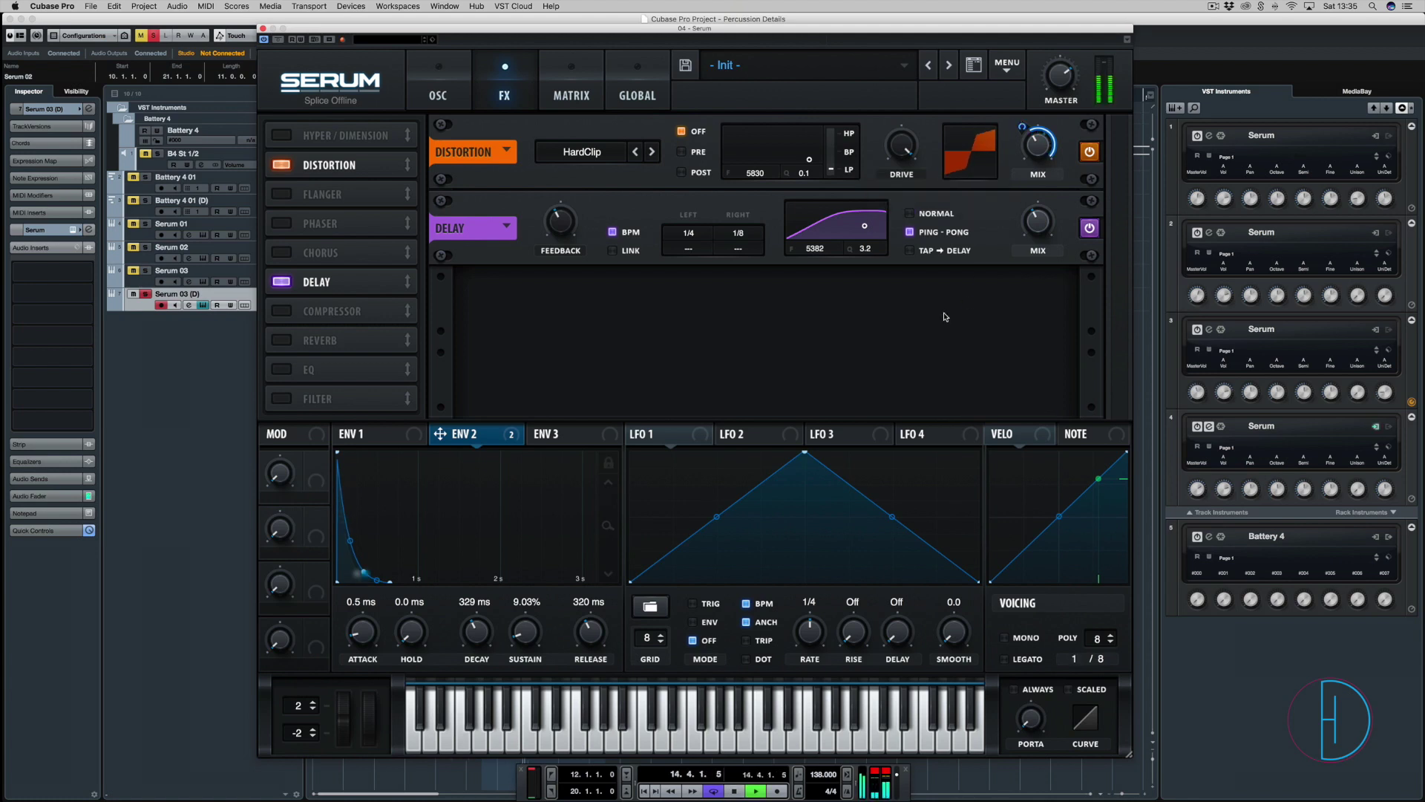
{"action": "key", "text": "space"}
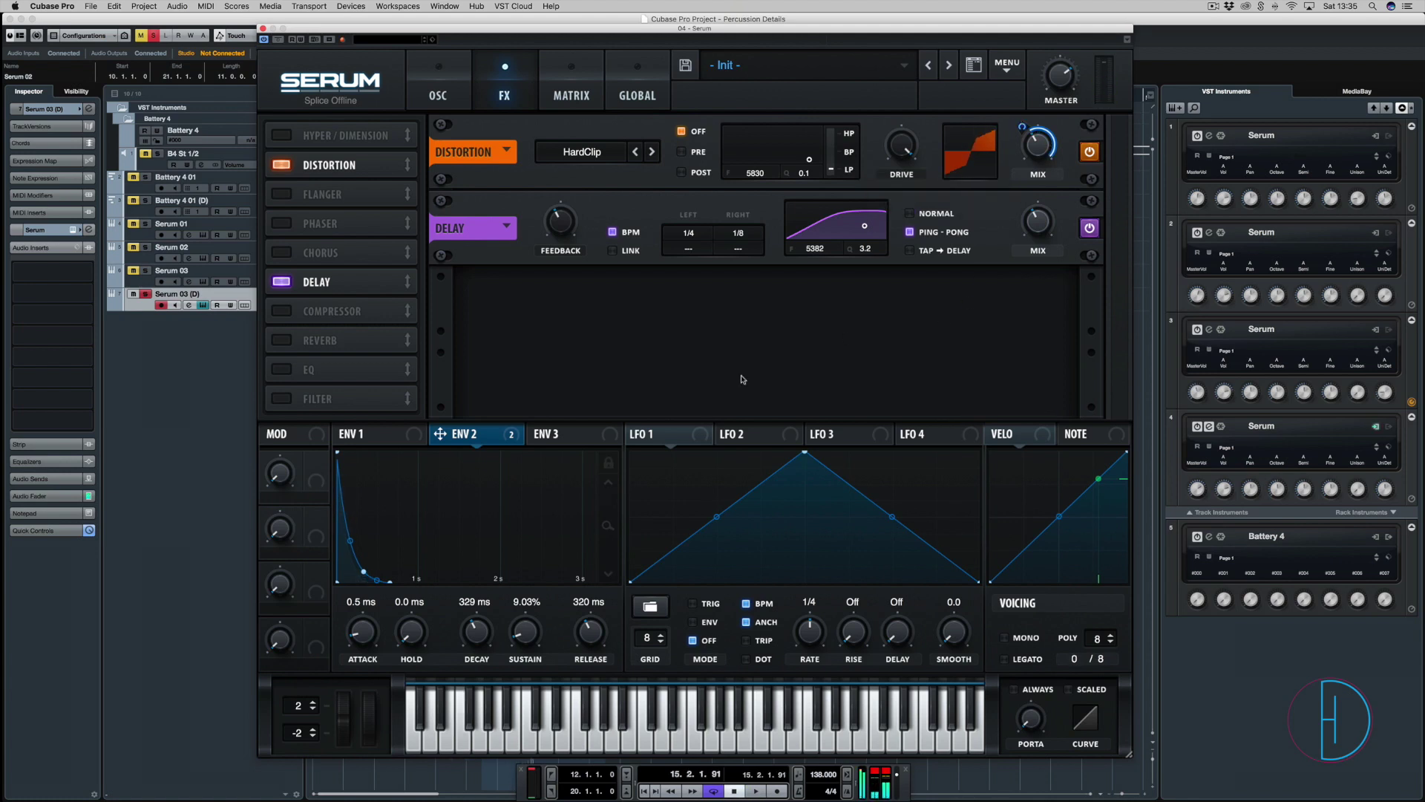
Close the Serum window and solo Serum 02 and Serum 03 alongside Serum 03 (D) for playback.
{"action": "left_click", "coordinate": [455, 95]}
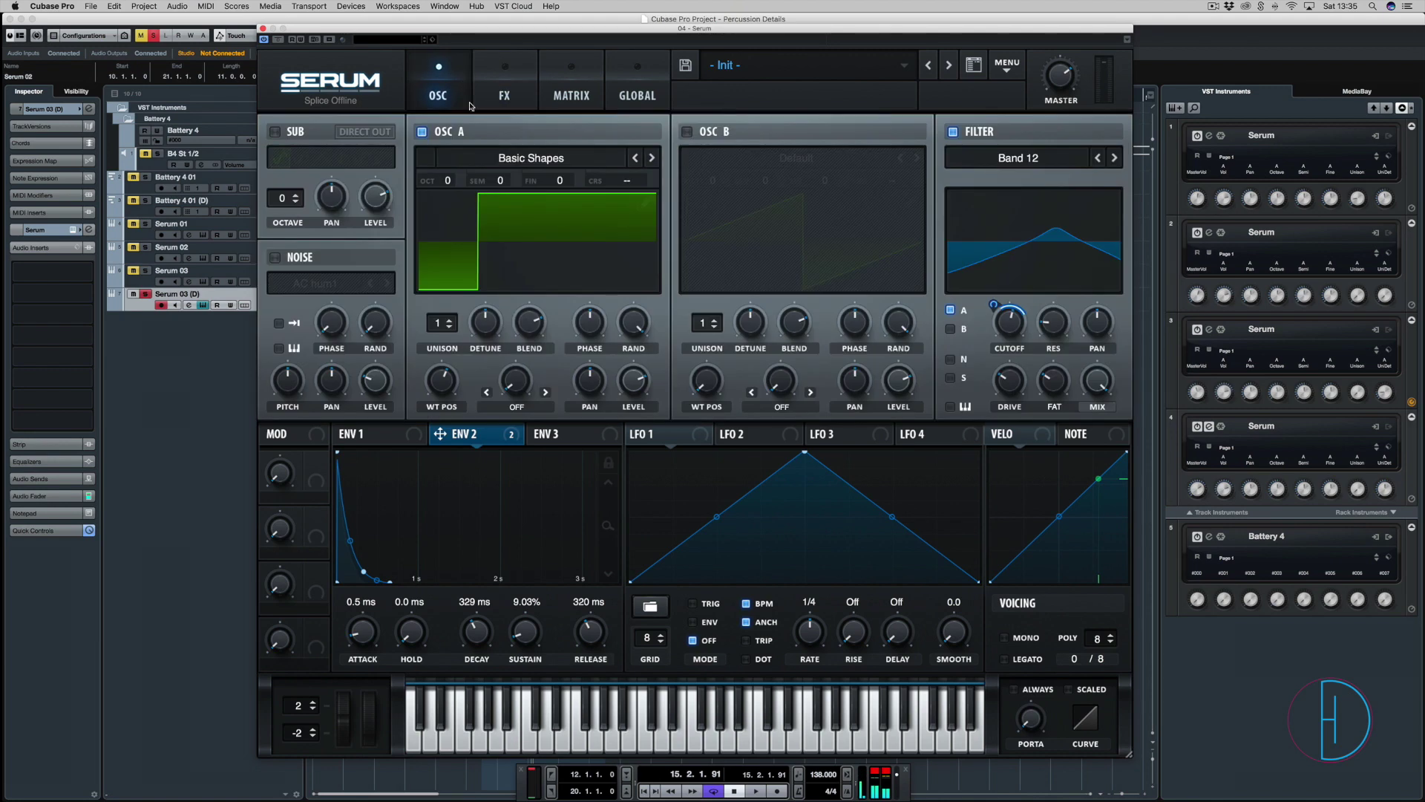
{"action": "left_click", "coordinate": [262, 28]}
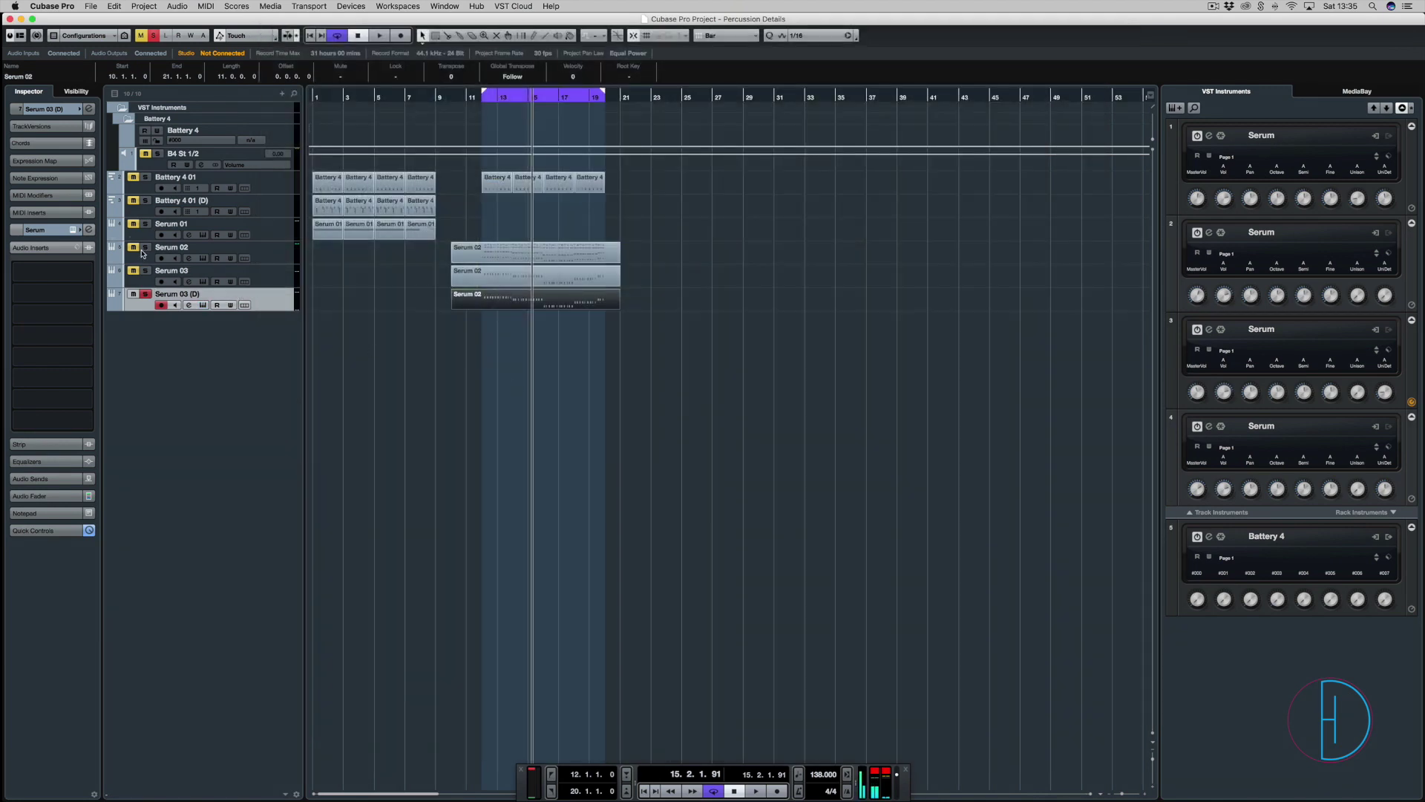
{"action": "key", "text": "space"}
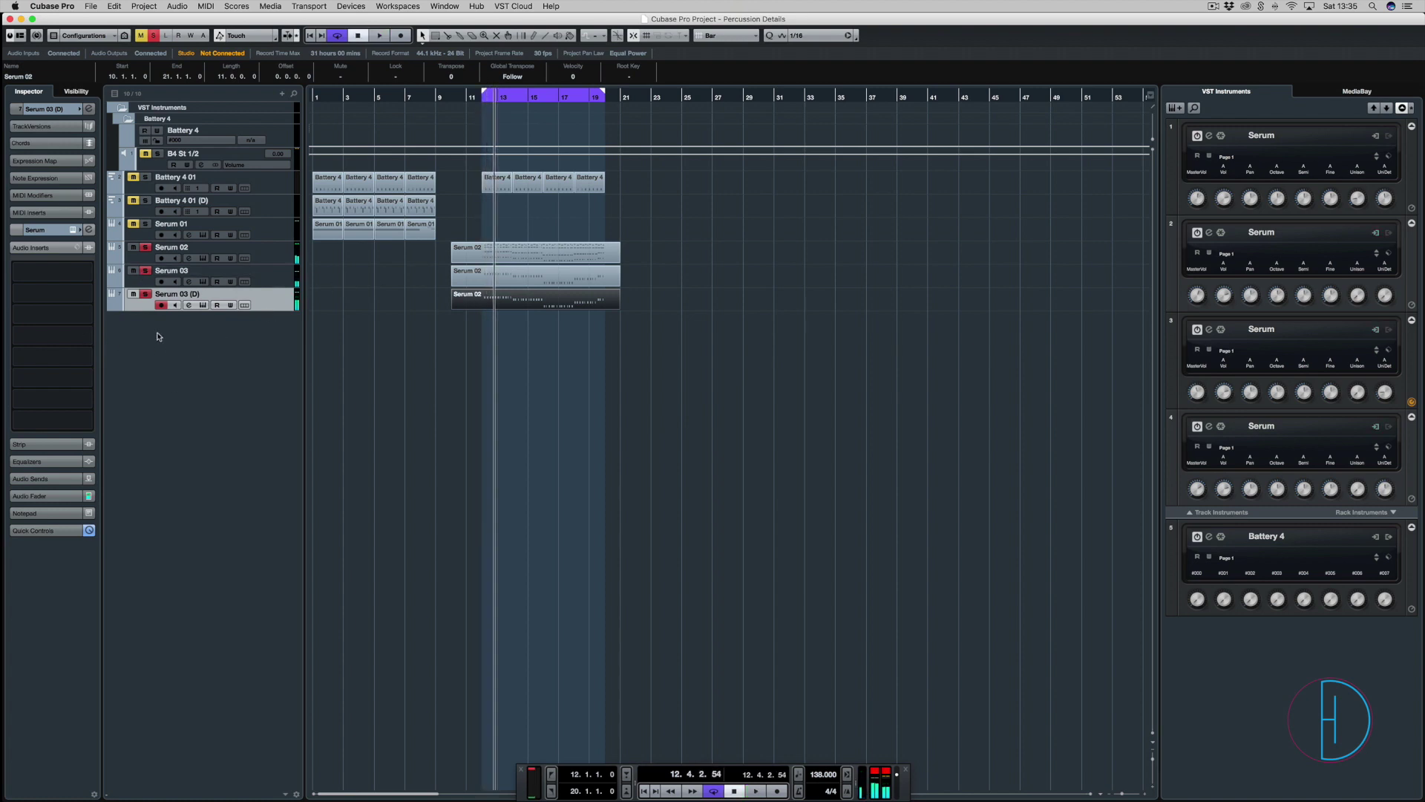
Reopen Serum for the Serum 03 (D) track, adjust its master level against the playing layers, and close its window.
{"action": "left_click", "coordinate": [73, 230]}
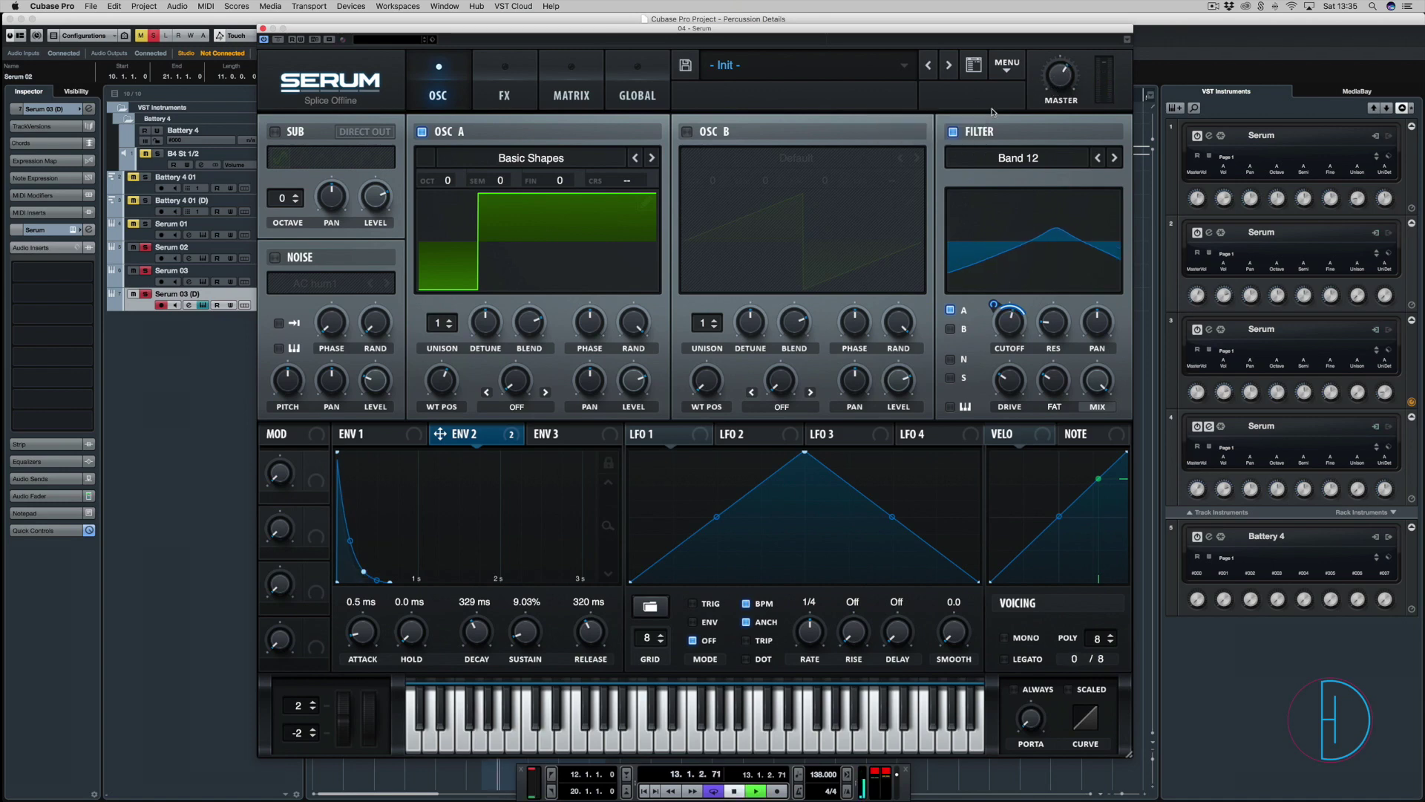
{"action": "mouse_move", "coordinate": [1054, 94]}
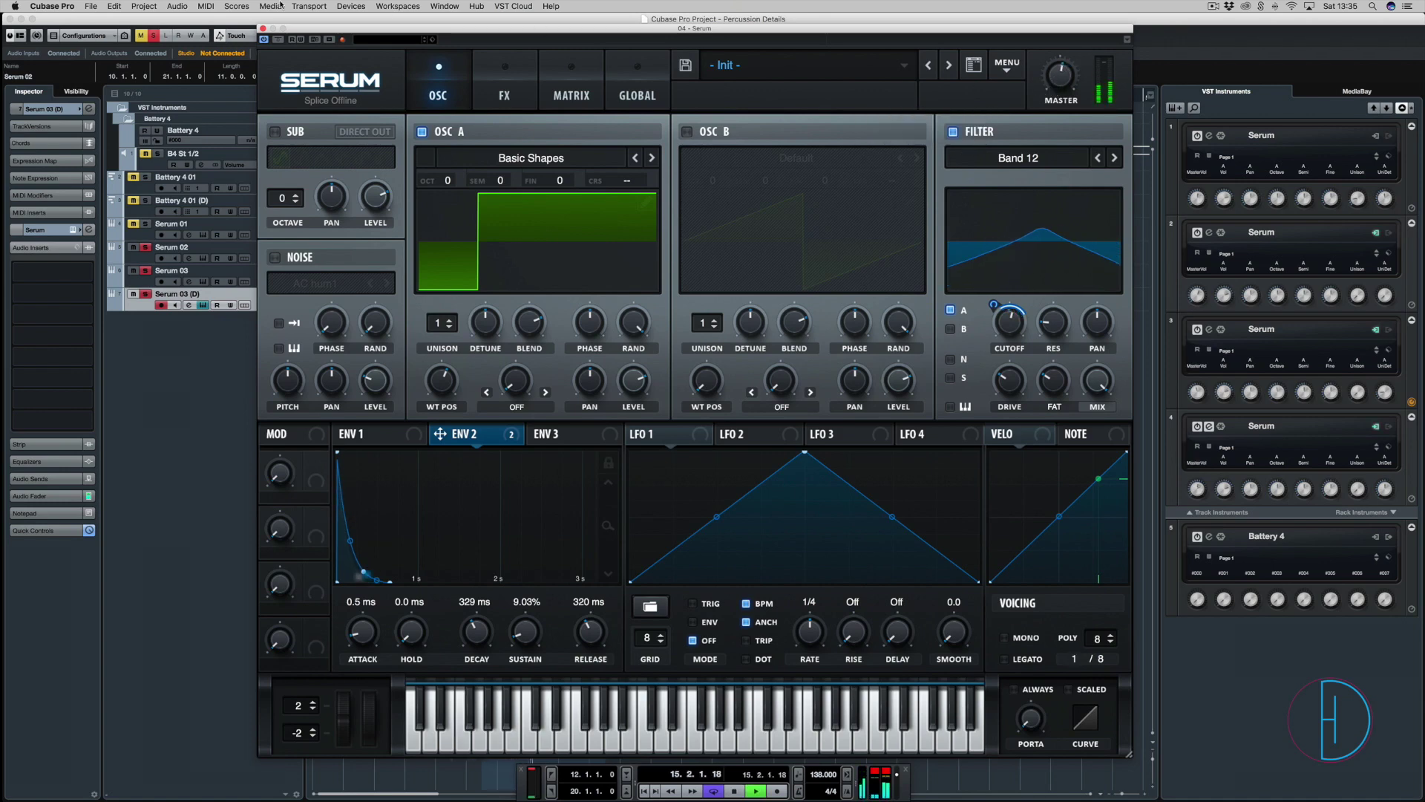
{"action": "key", "text": "space"}
{"action": "left_click", "coordinate": [263, 28]}
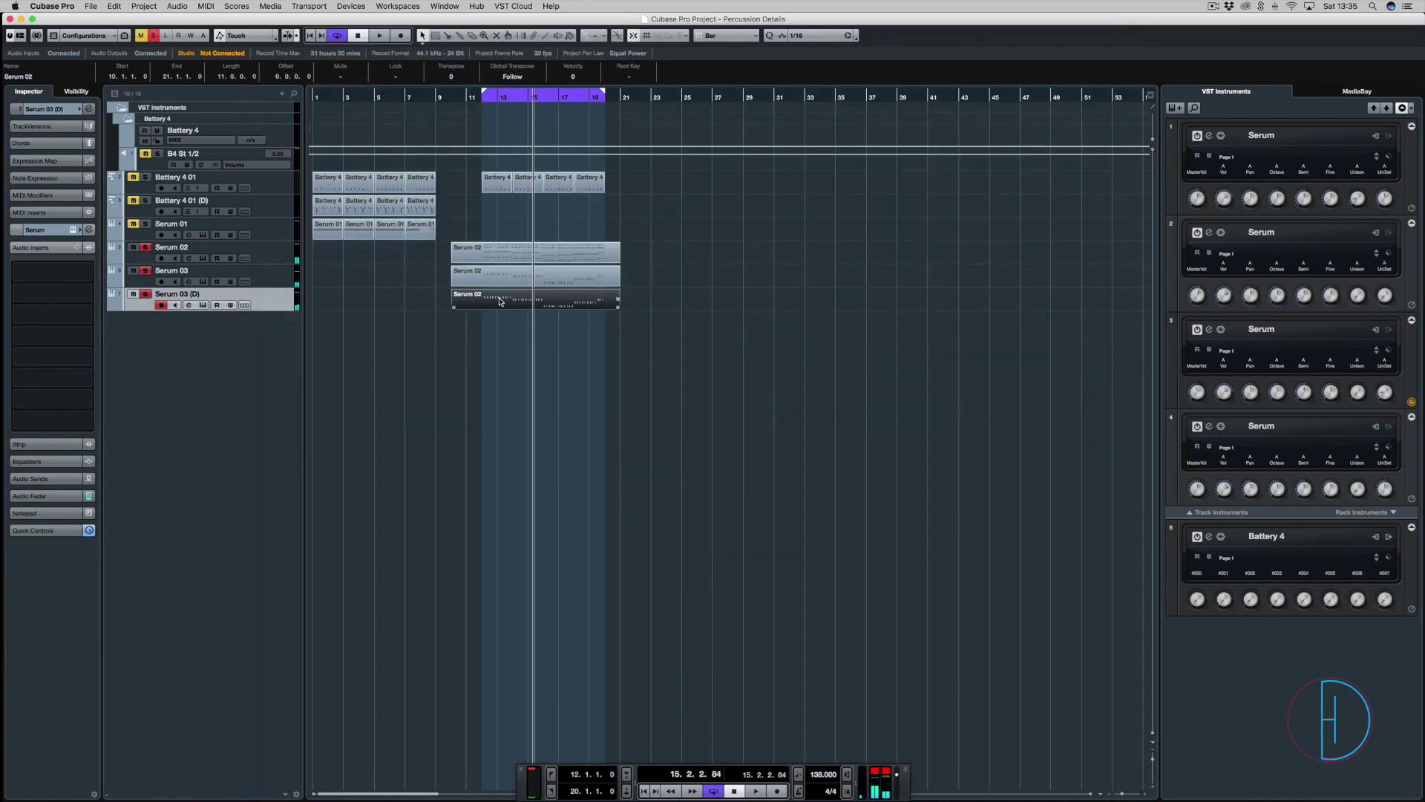
Unsolo Serum 03, lower the Serum 03 (D) channel fader slightly in the MixConsole, and check the level in playback.
{"action": "key", "text": "h"}
{"action": "key", "text": "h"}
{"action": "key", "text": "h"}
{"action": "key", "text": "h"}
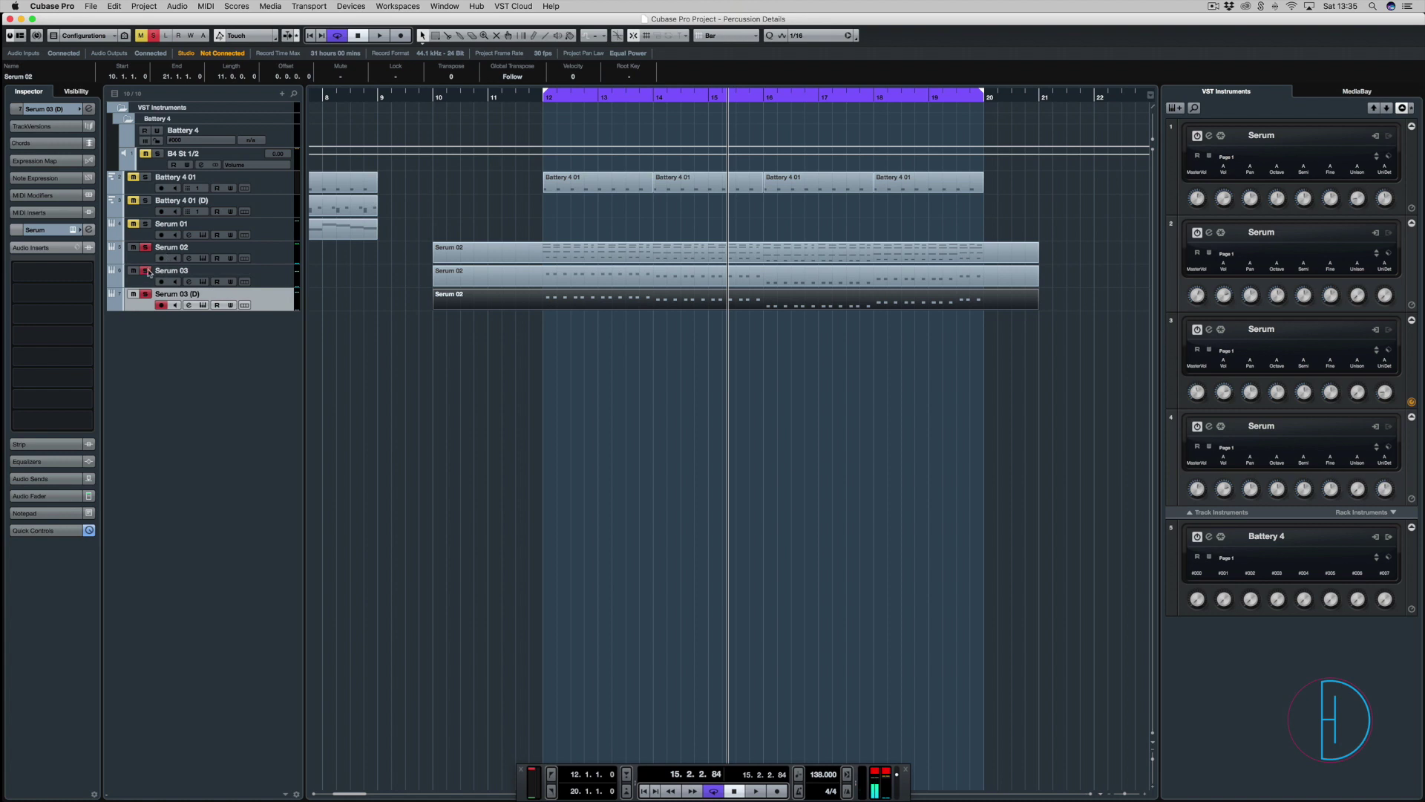
{"action": "key", "text": "F3"}
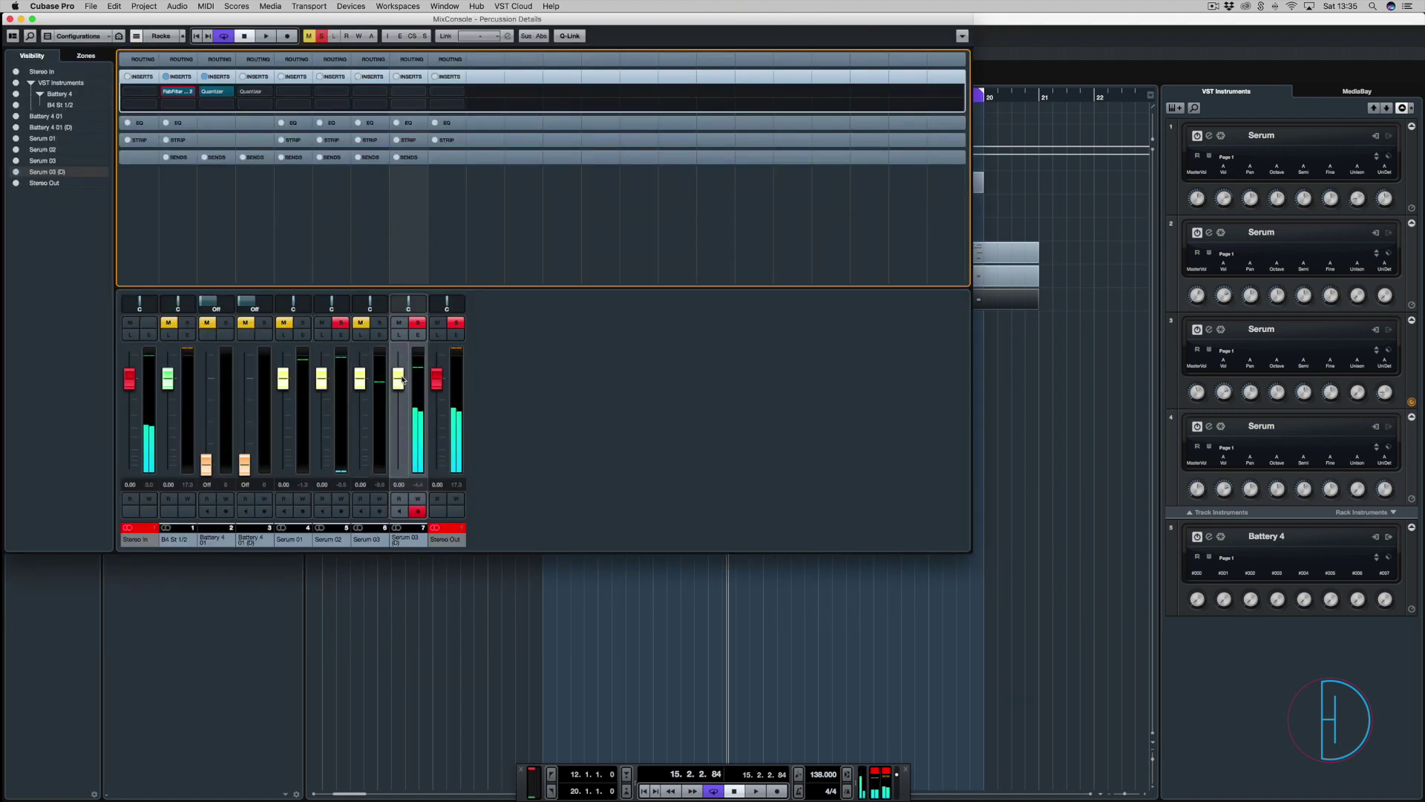
{"action": "left_click_drag", "start_coordinate": [398, 380], "coordinate": [395, 396]}
{"action": "key", "text": "space"}
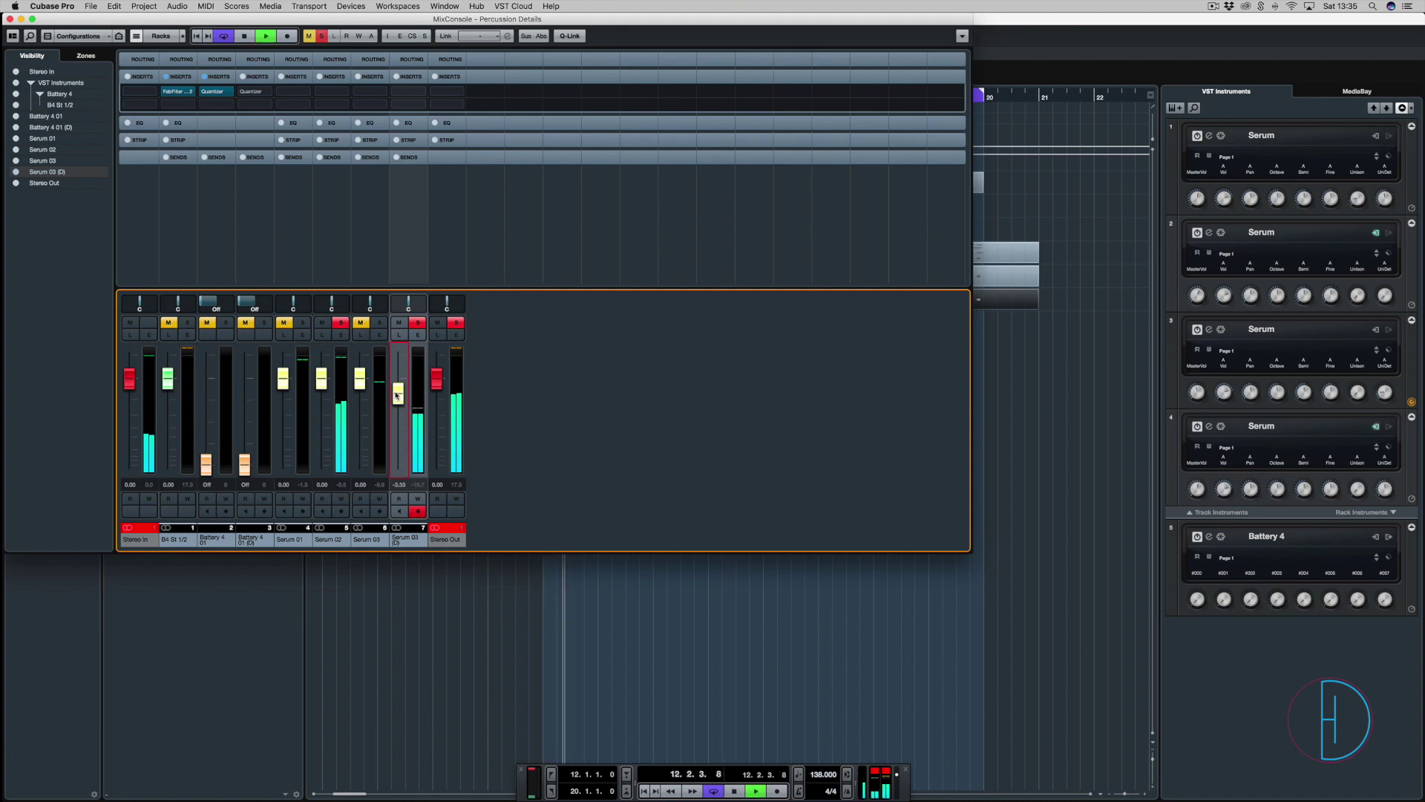
{"action": "key", "text": "F3"}
Open the Serum 03 (D) part in the Key Editor and end the cycle range at bar 14.
{"action": "double_click", "coordinate": [600, 300]}
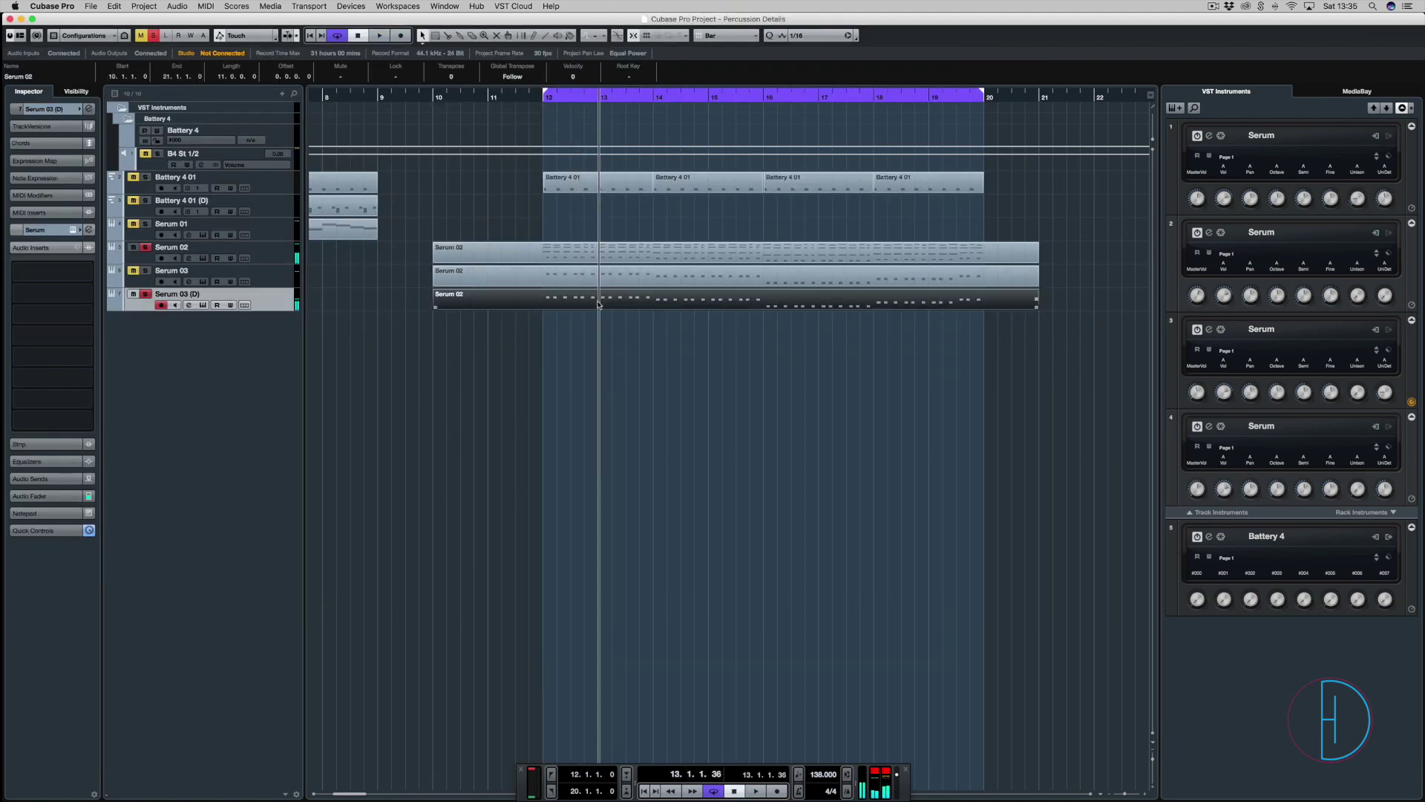
{"action": "key", "text": "g"}
{"action": "key", "text": "g"}
{"action": "key", "text": "g"}
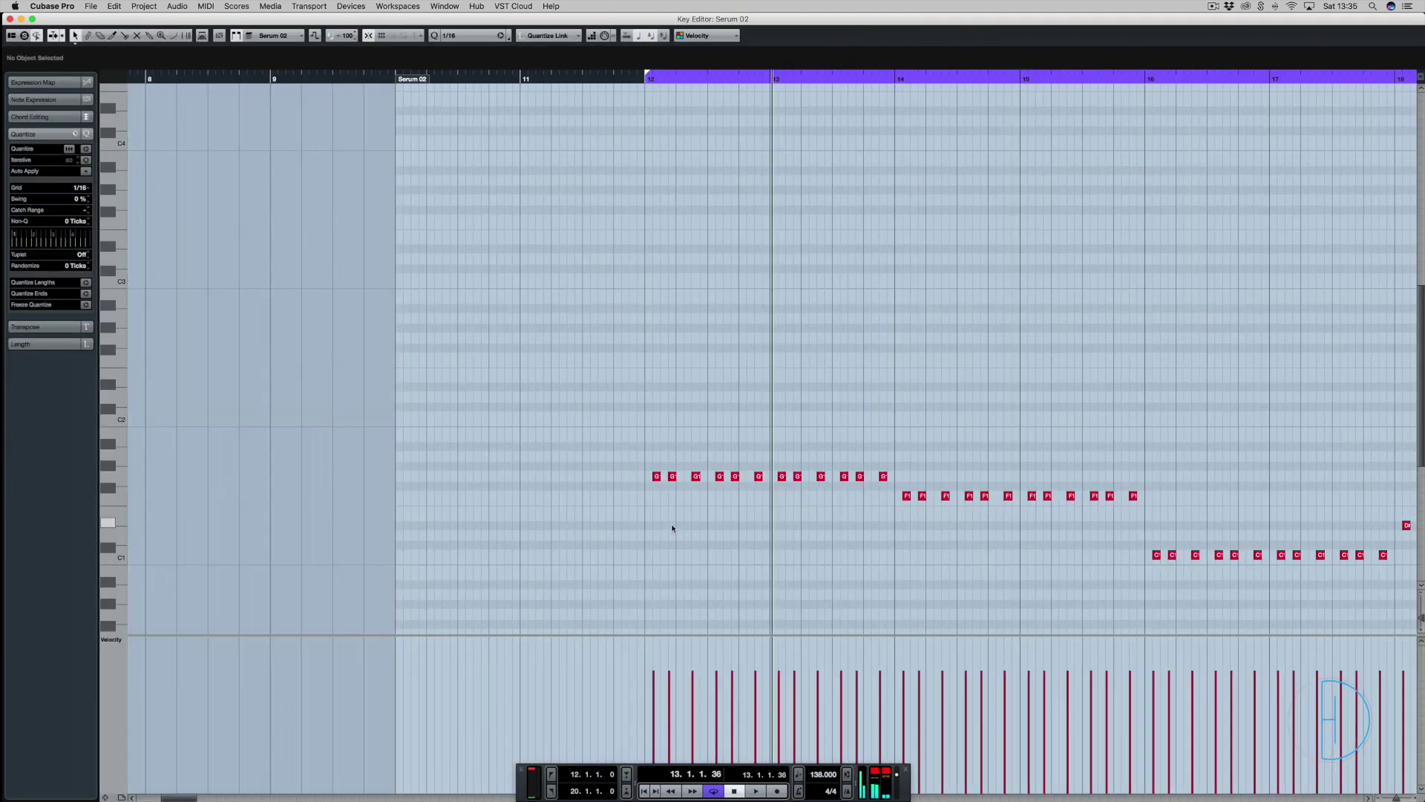
{"action": "left_click", "coordinate": [859, 80], "text": "alt"}
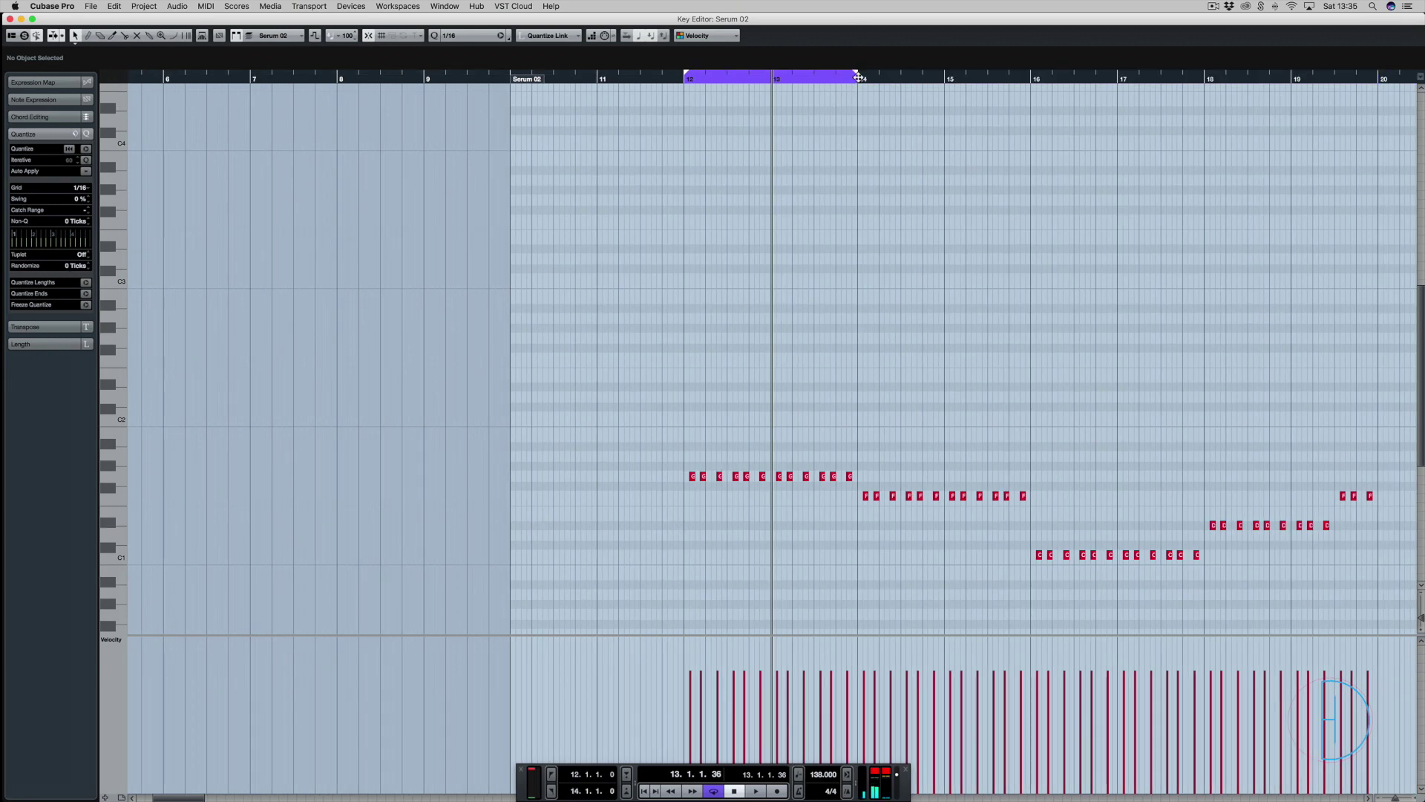
Duplicate the G1 notes of bars 12 and 13 one octave higher at G2, starting at 12.1.2.
{"action": "key", "text": "h"}
{"action": "key", "text": "h"}
{"action": "key", "text": "h"}
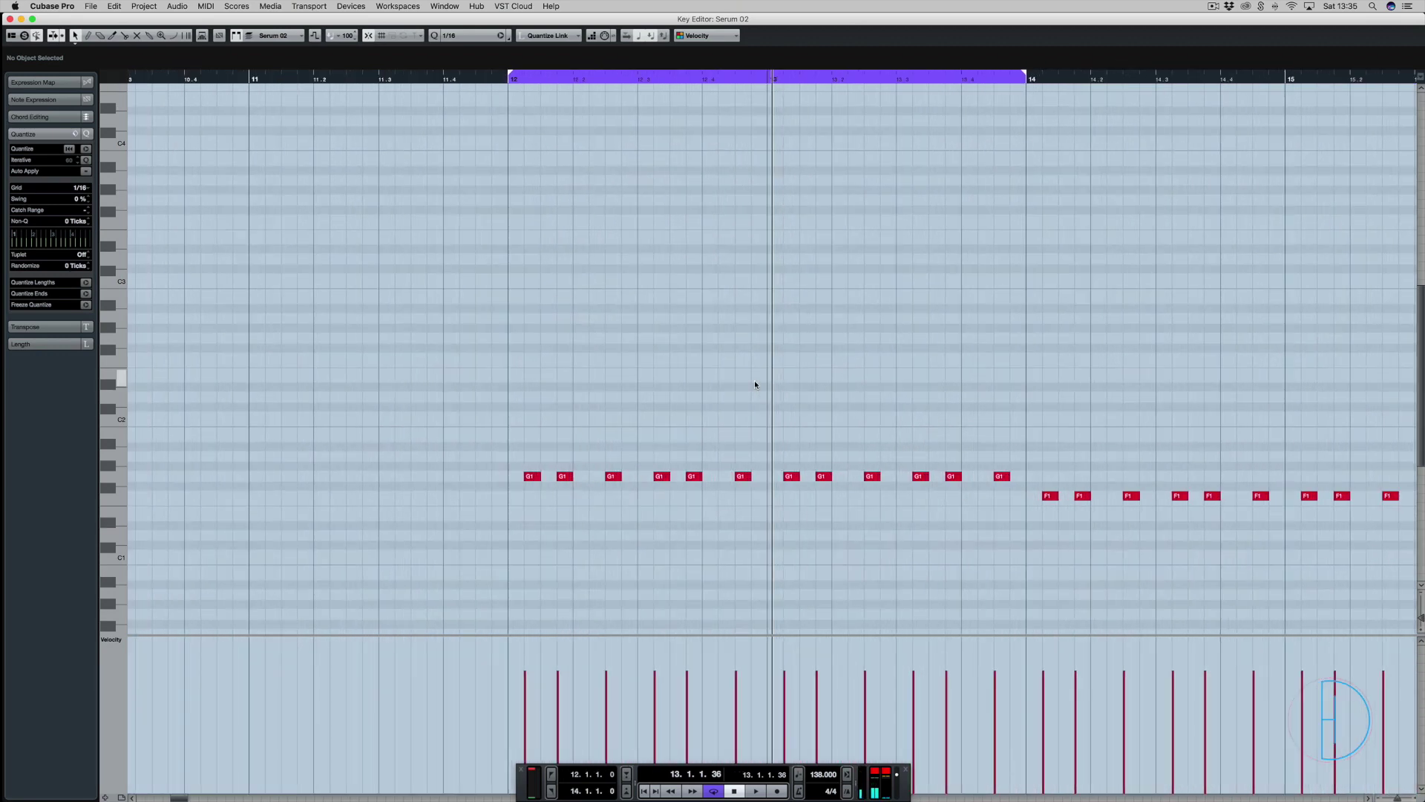
{"action": "key", "text": "h"}
{"action": "key", "text": "h"}
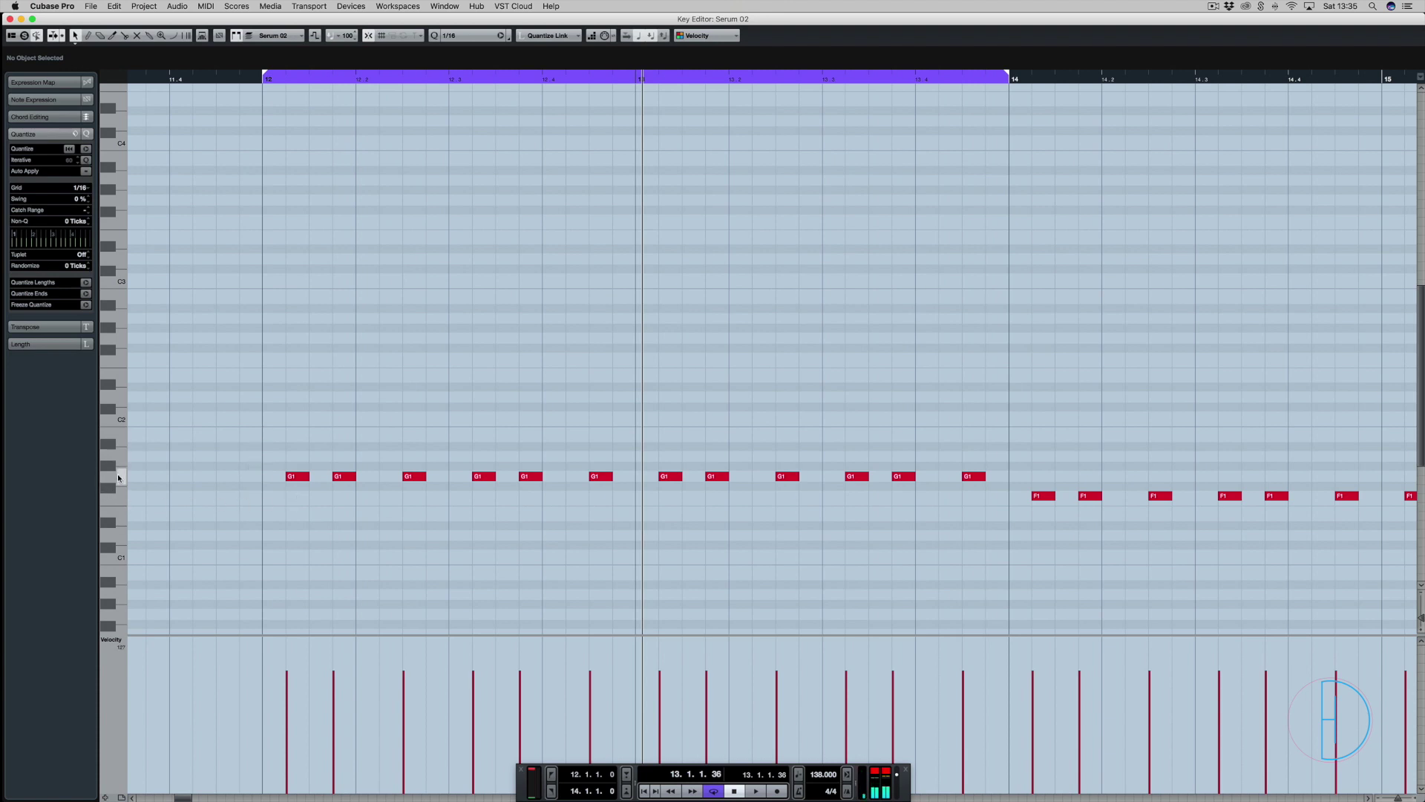
{"action": "scroll", "coordinate": [229, 459], "scroll_direction": "down", "scroll_amount": 3}
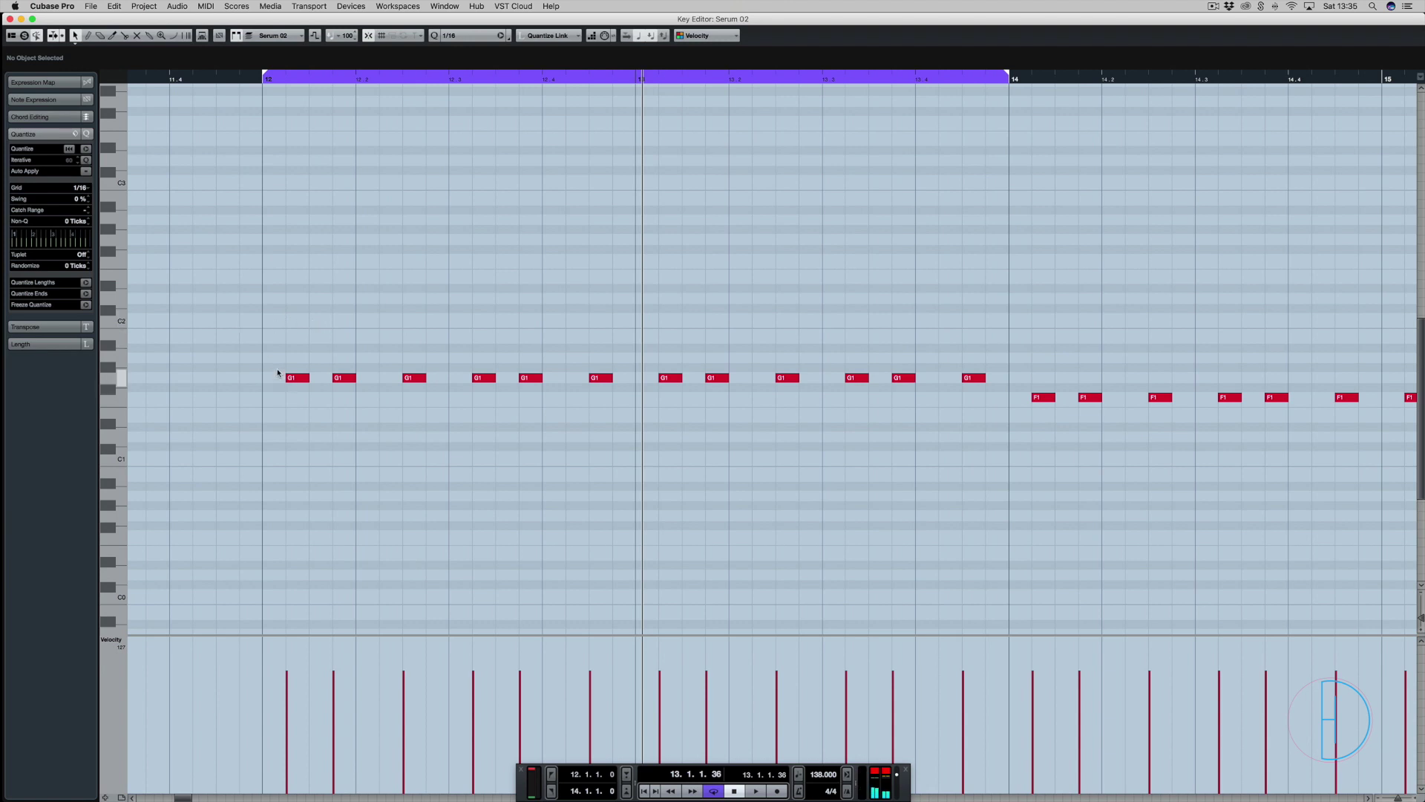
{"action": "left_click_drag", "start_coordinate": [283, 349], "coordinate": [987, 392]}
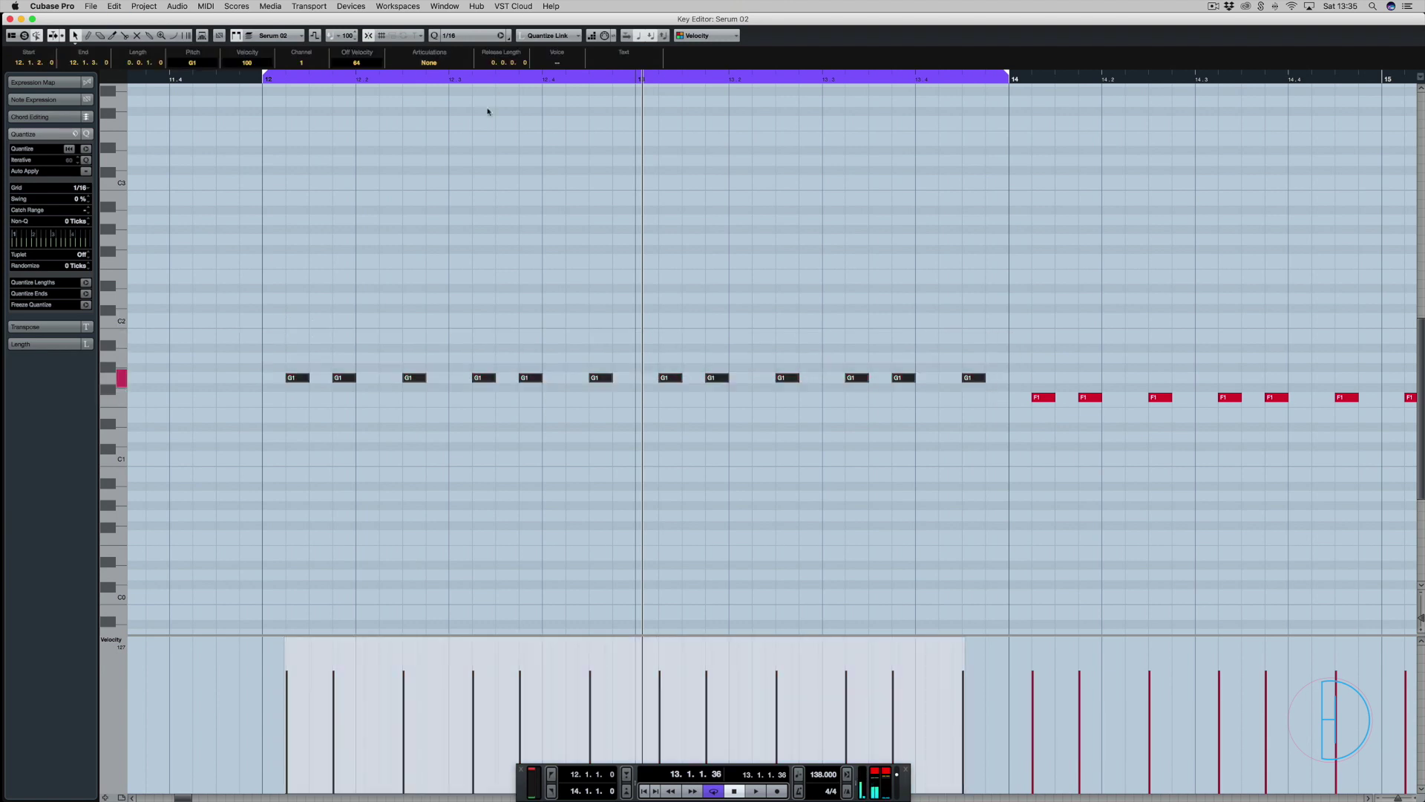
{"action": "left_click", "coordinate": [287, 77]}
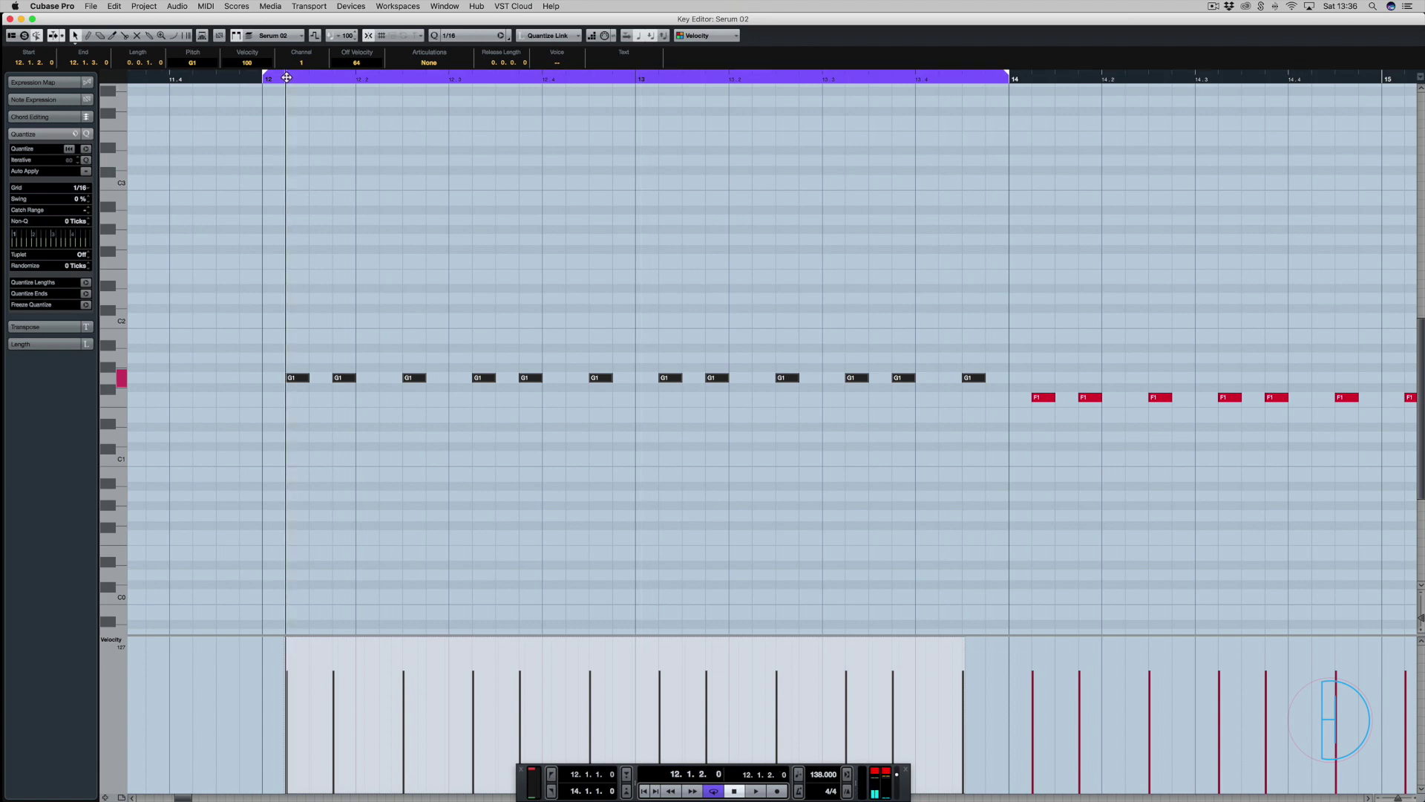
{"action": "key", "text": "super+v"}
{"action": "key", "text": "shift+Up"}
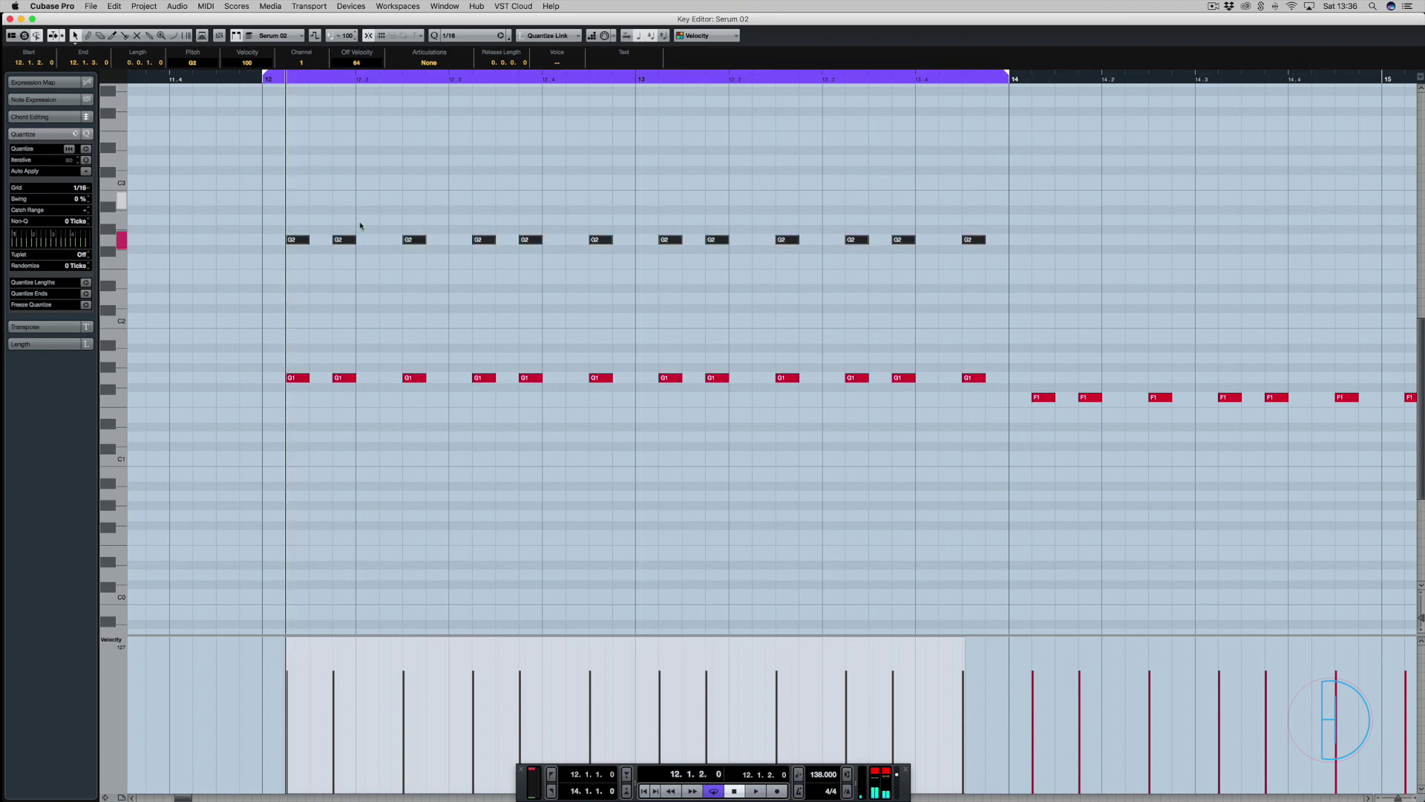
{"action": "left_click", "coordinate": [269, 191]}
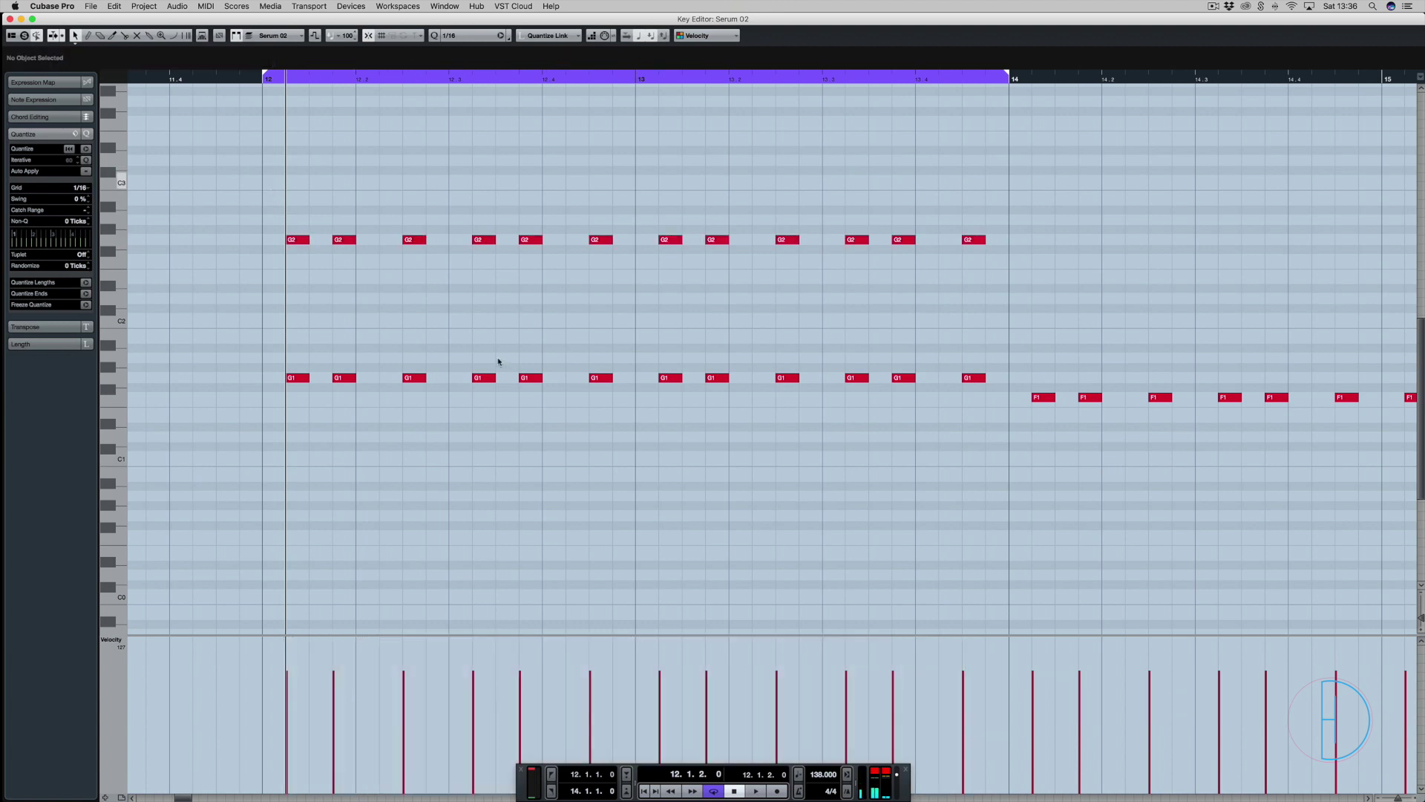
Shift the first G2 note to 12.1.3 and the third to 12.2.2, copying the latter to 12.2.4.
{"action": "left_click", "coordinate": [298, 242]}
{"action": "key", "text": "super+Right"}
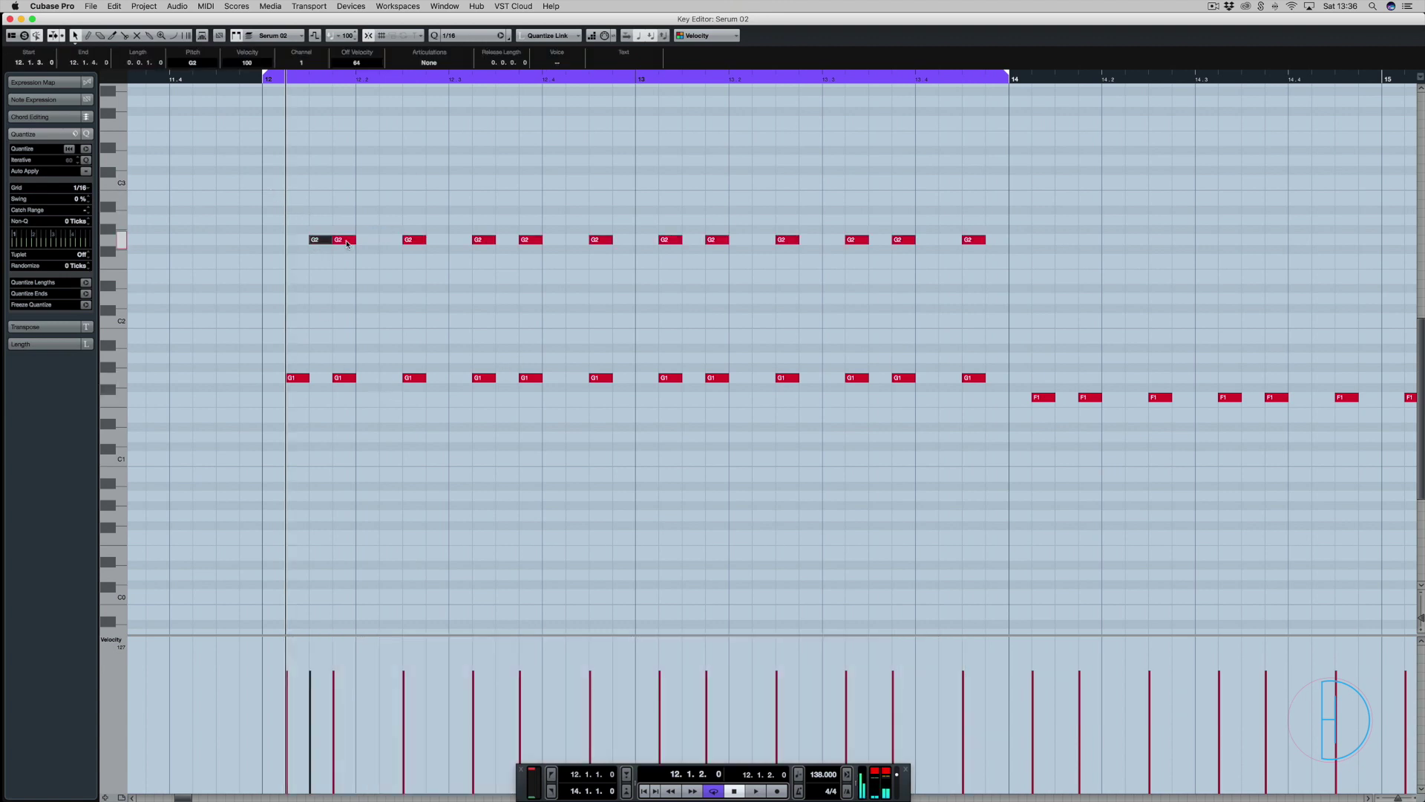
{"action": "left_click", "coordinate": [424, 241]}
{"action": "key", "text": "super+Left"}
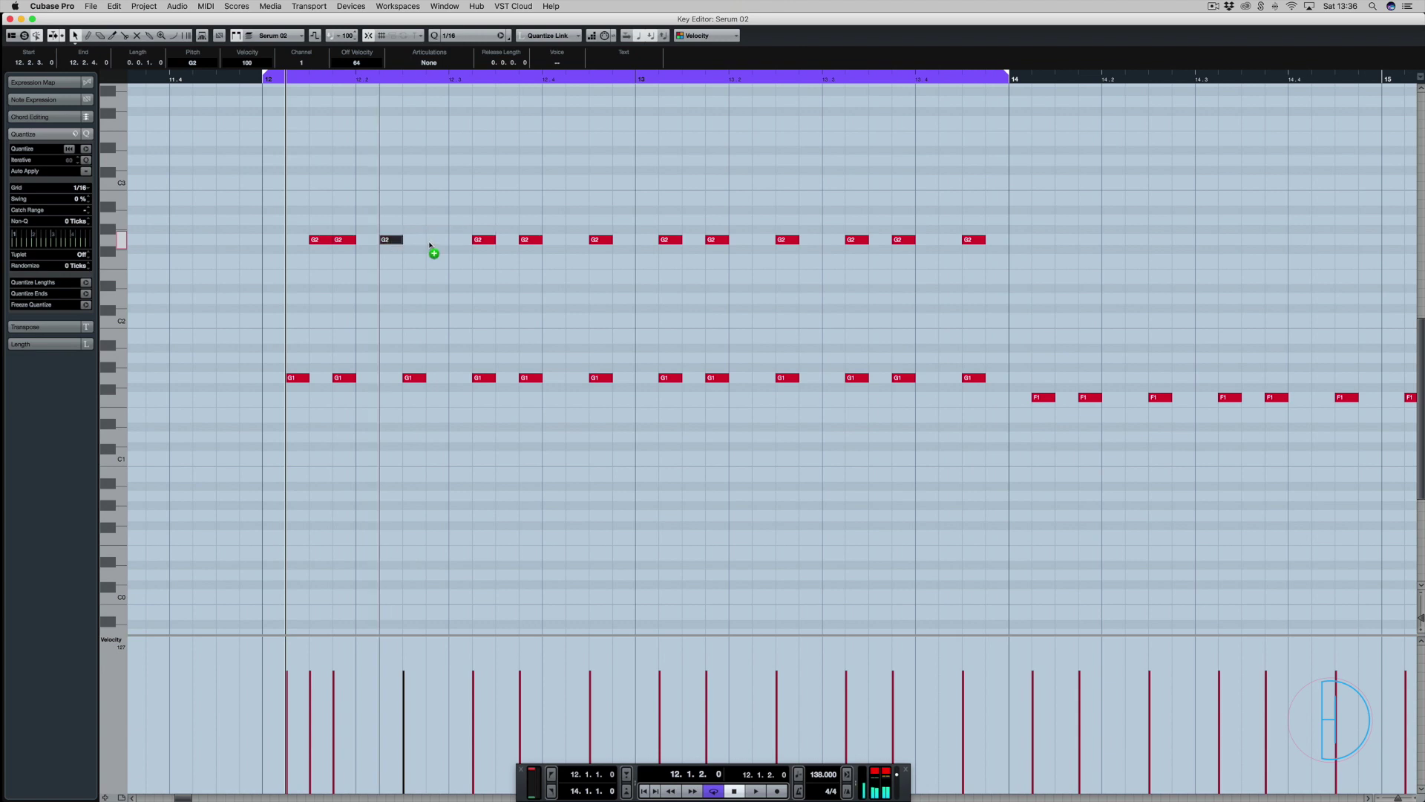
{"action": "left_click", "coordinate": [429, 245], "text": "alt"}
Delete the remaining G2 notes from beat 3 of bar 12 onwards and play the pattern from the cycle start.
{"action": "left_click_drag", "start_coordinate": [473, 221], "coordinate": [1070, 270]}
{"action": "key", "text": "Delete"}
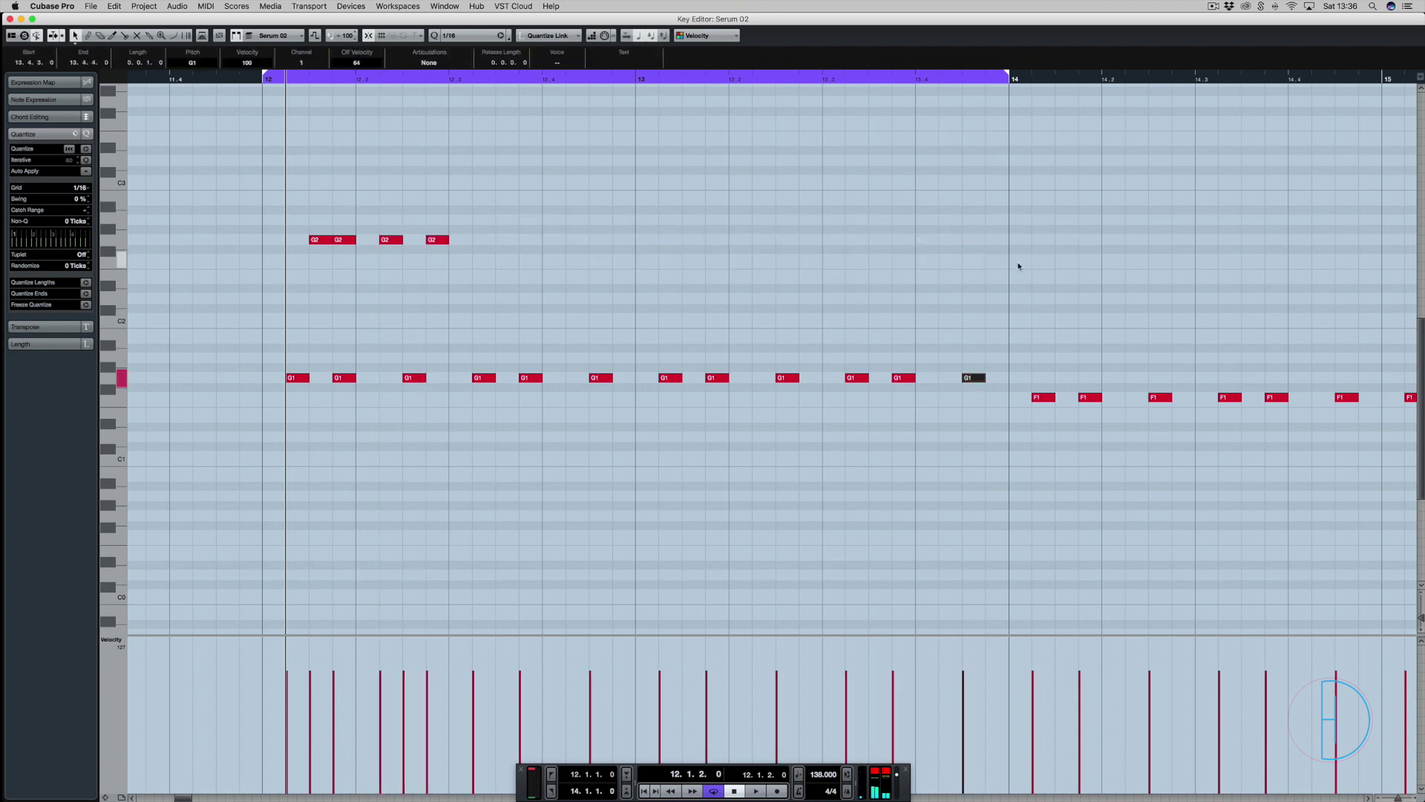
{"action": "key", "text": "KP_1"}
{"action": "key", "text": "space"}
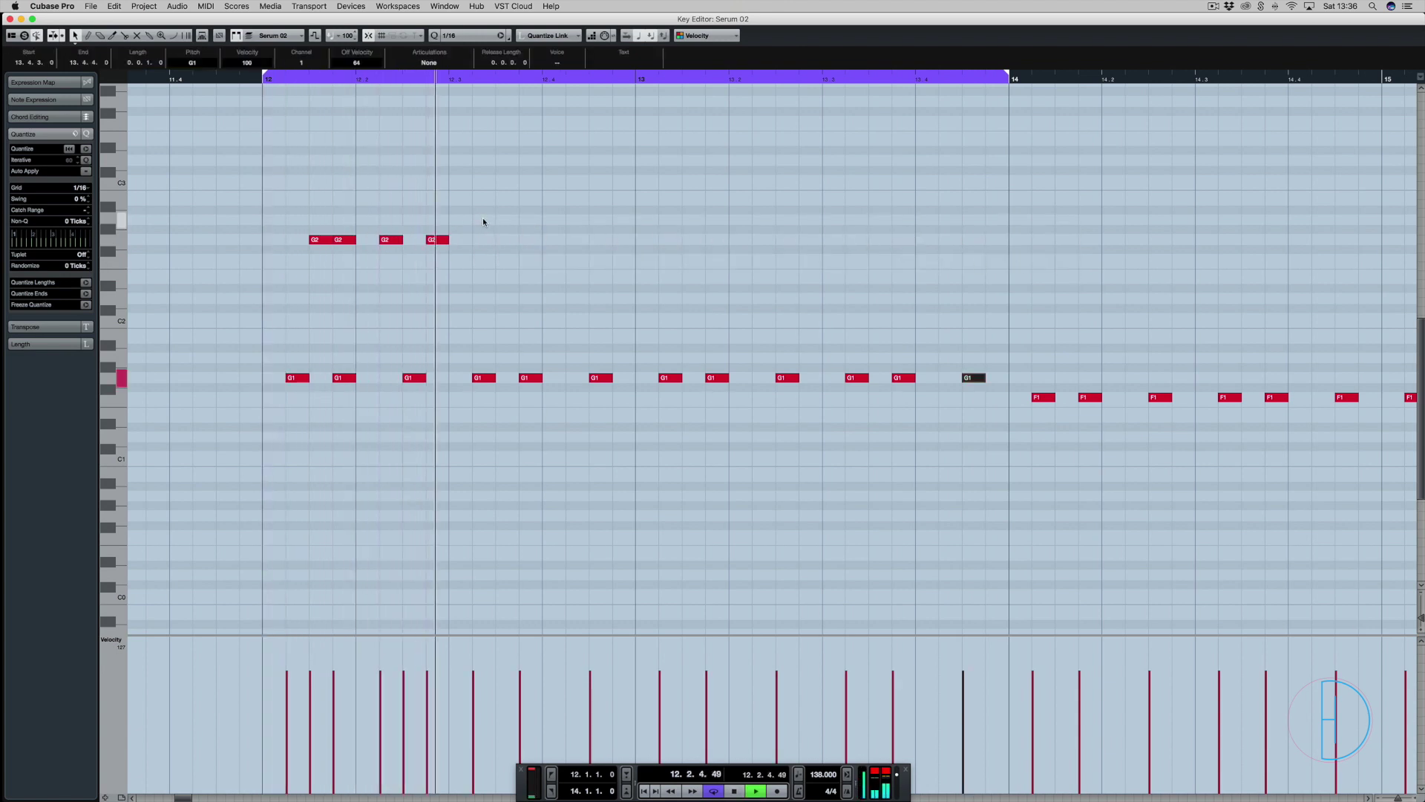
Transpose the G2 note at 12.1.4 down an octave and listen to the pattern.
{"action": "left_click", "coordinate": [351, 225]}
{"action": "left_click", "coordinate": [344, 240]}
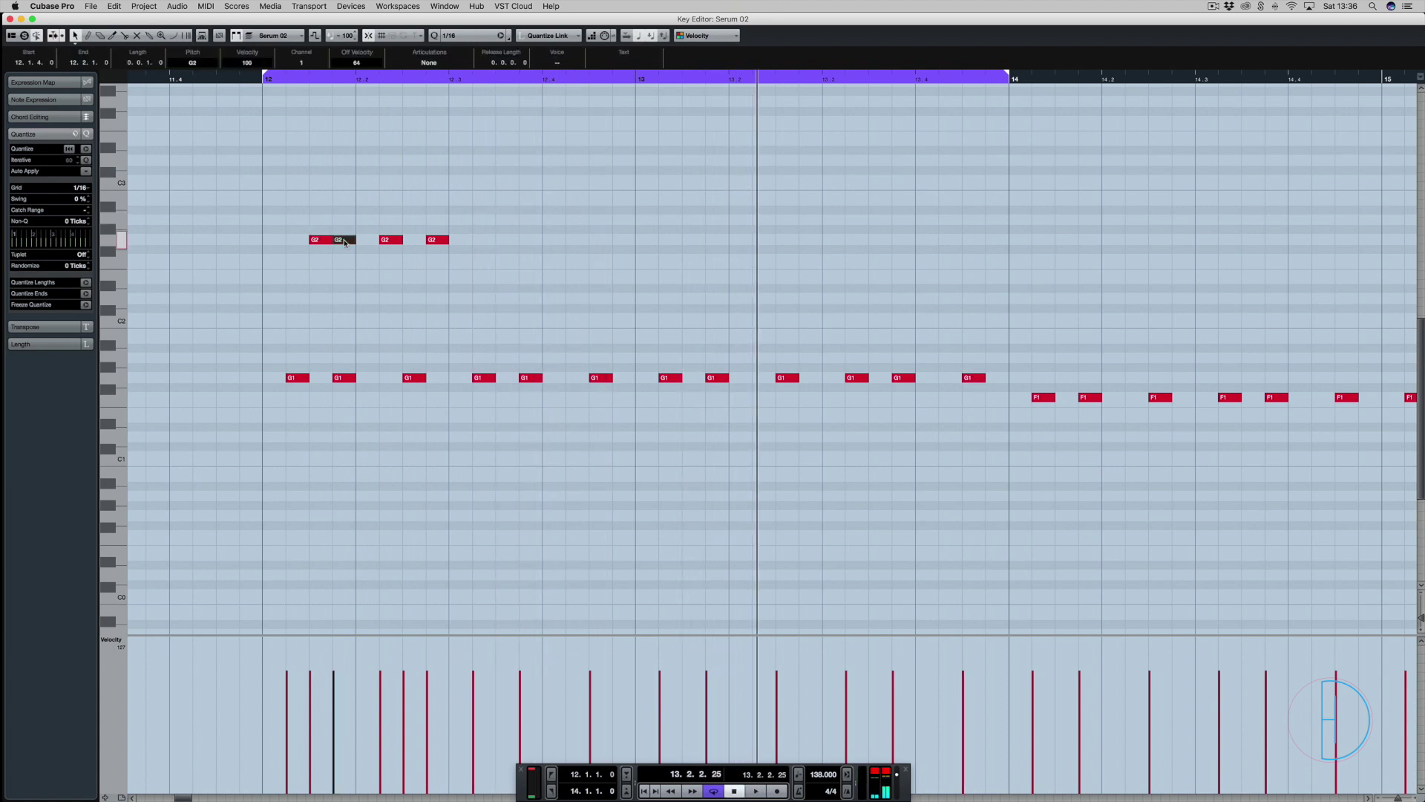
{"action": "key", "text": "shift+Down"}
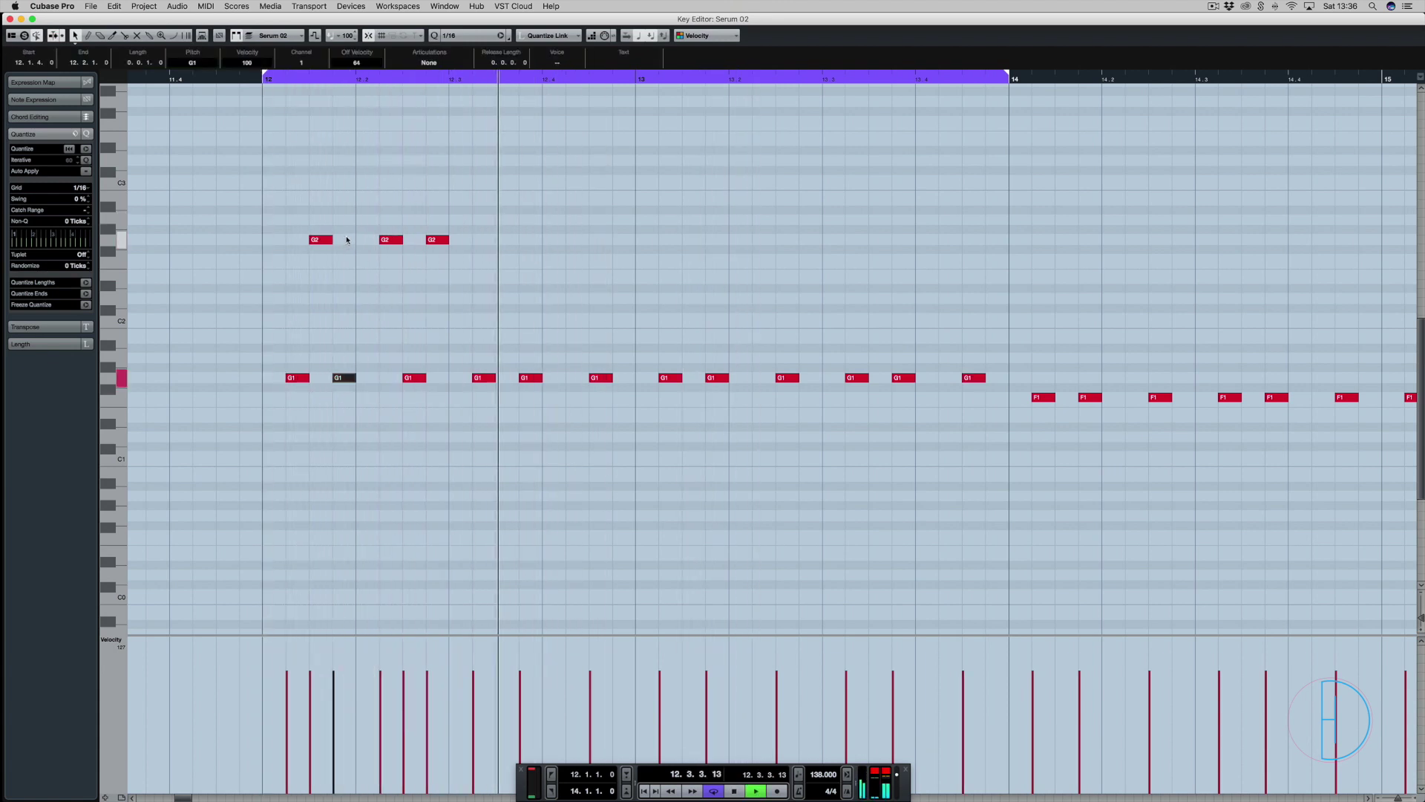
{"action": "key", "text": "space"}
Copy the three G2 notes so the copies start at 12.3.3, and play the pattern.
{"action": "left_click_drag", "start_coordinate": [303, 254], "coordinate": [472, 211]}
{"action": "left_click_drag", "start_coordinate": [317, 240], "coordinate": [503, 242]}
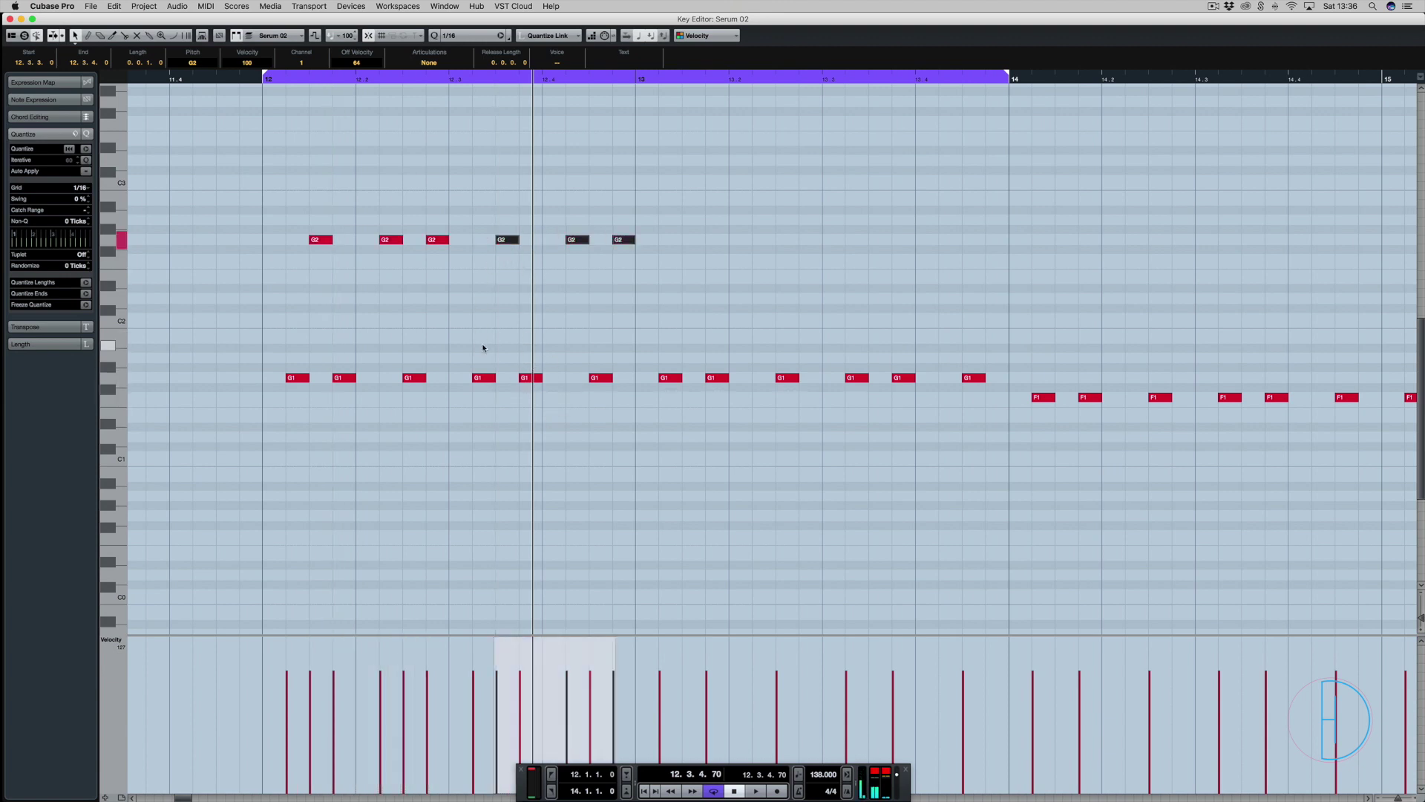
{"action": "key", "text": "space"}
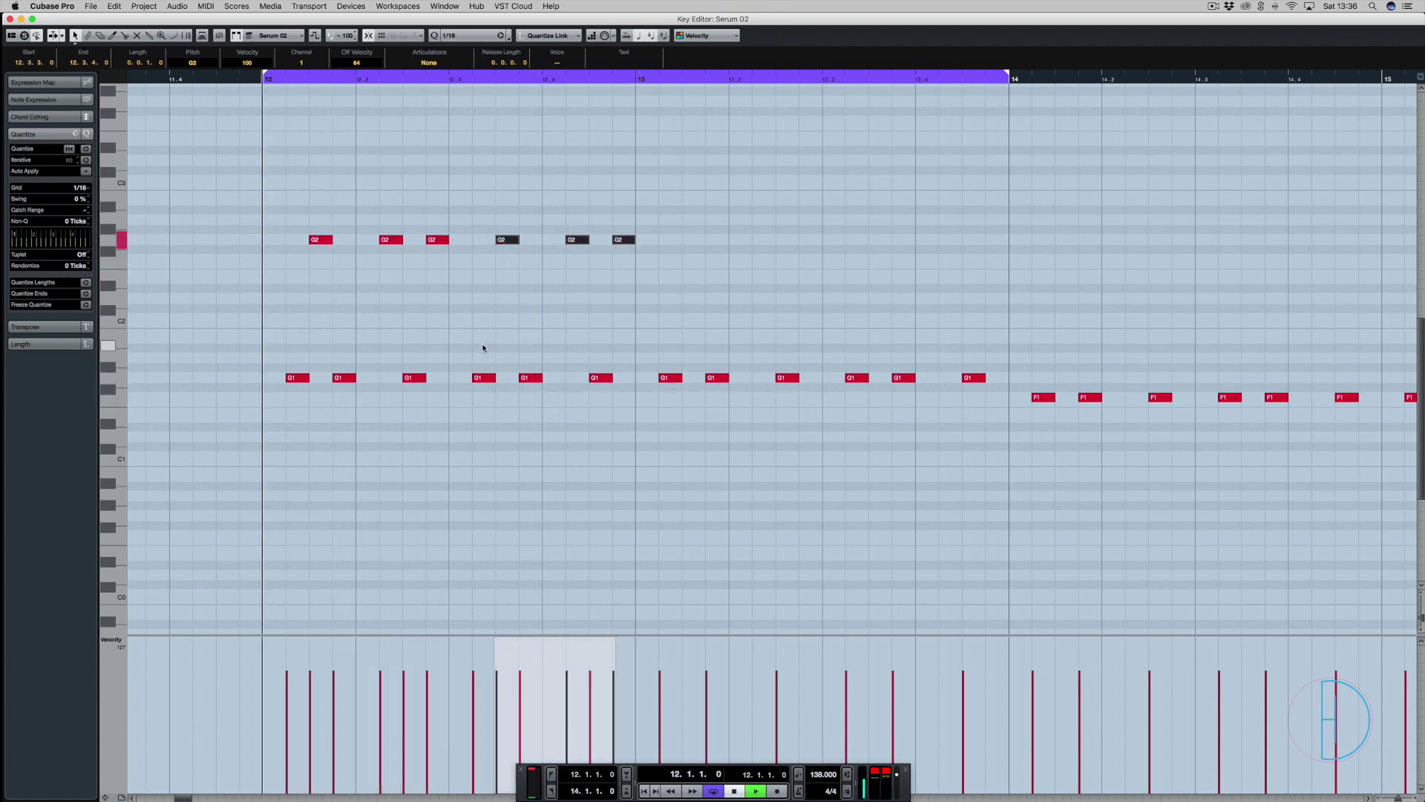
{"action": "left_click", "coordinate": [662, 218]}
{"action": "key", "text": "space"}
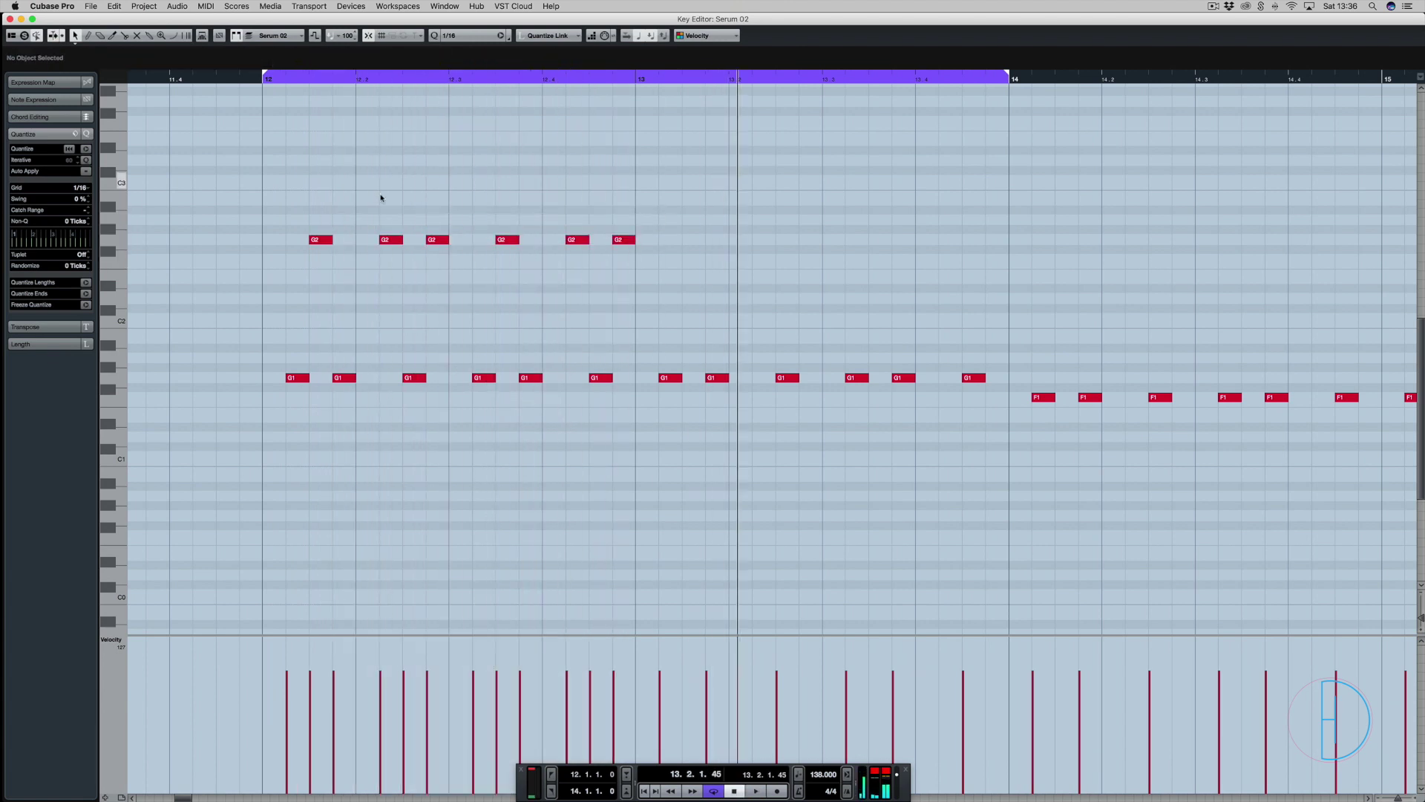
Try a variation with the first two copied G2 notes one sixteenth later and the third deleted, and listen.
{"action": "left_click", "coordinate": [501, 241]}
{"action": "left_click_drag", "start_coordinate": [504, 240], "coordinate": [528, 241]}
{"action": "left_click", "coordinate": [622, 240]}
{"action": "key", "text": "Delete"}
{"action": "left_click", "coordinate": [578, 241]}
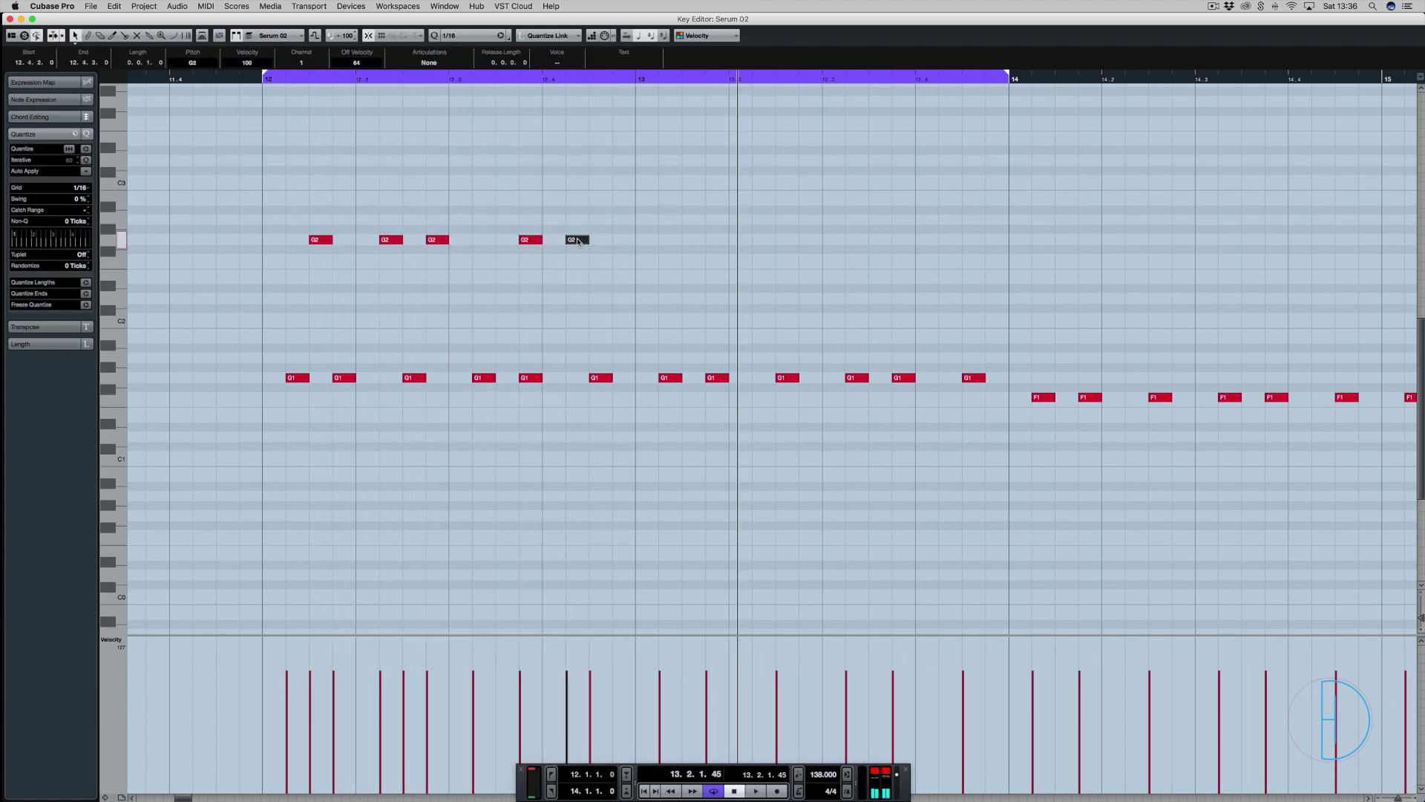
{"action": "key", "text": "ctrl+Right"}
{"action": "key", "text": "space"}
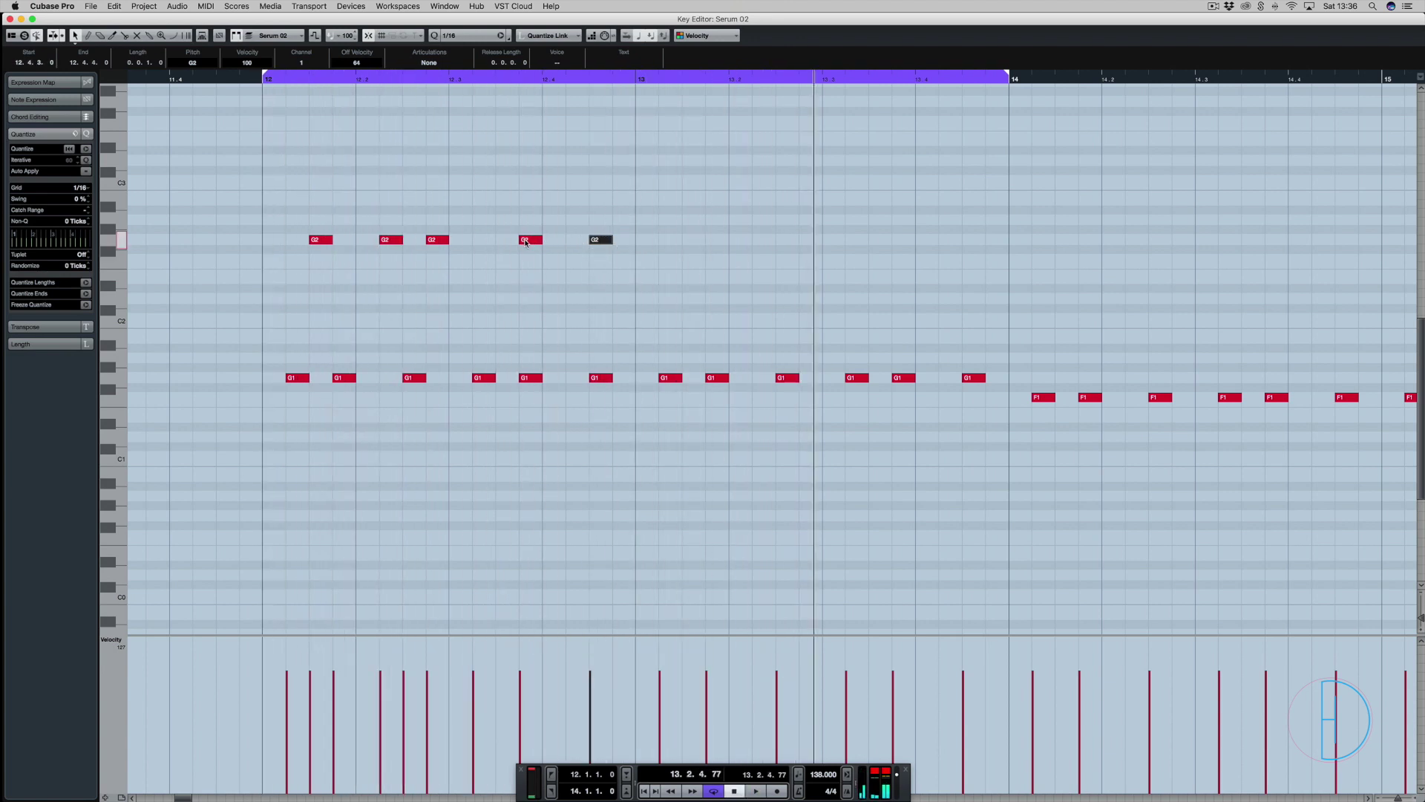
Try an extra G2 note at 12.3.2, copied from the one at 12.3.4, and play the pattern.
{"action": "left_click_drag", "start_coordinate": [532, 241], "coordinate": [486, 240]}
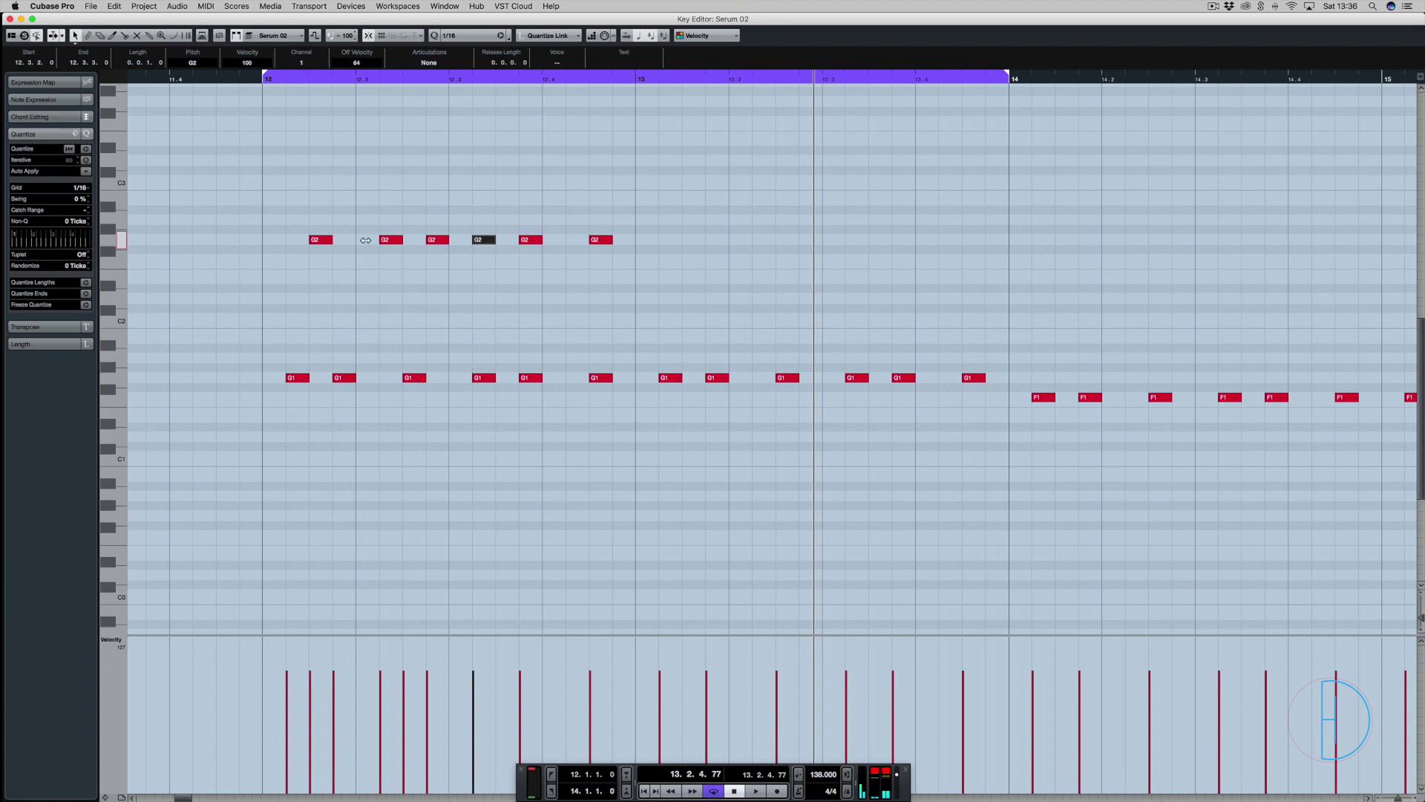
{"action": "key", "text": "space"}
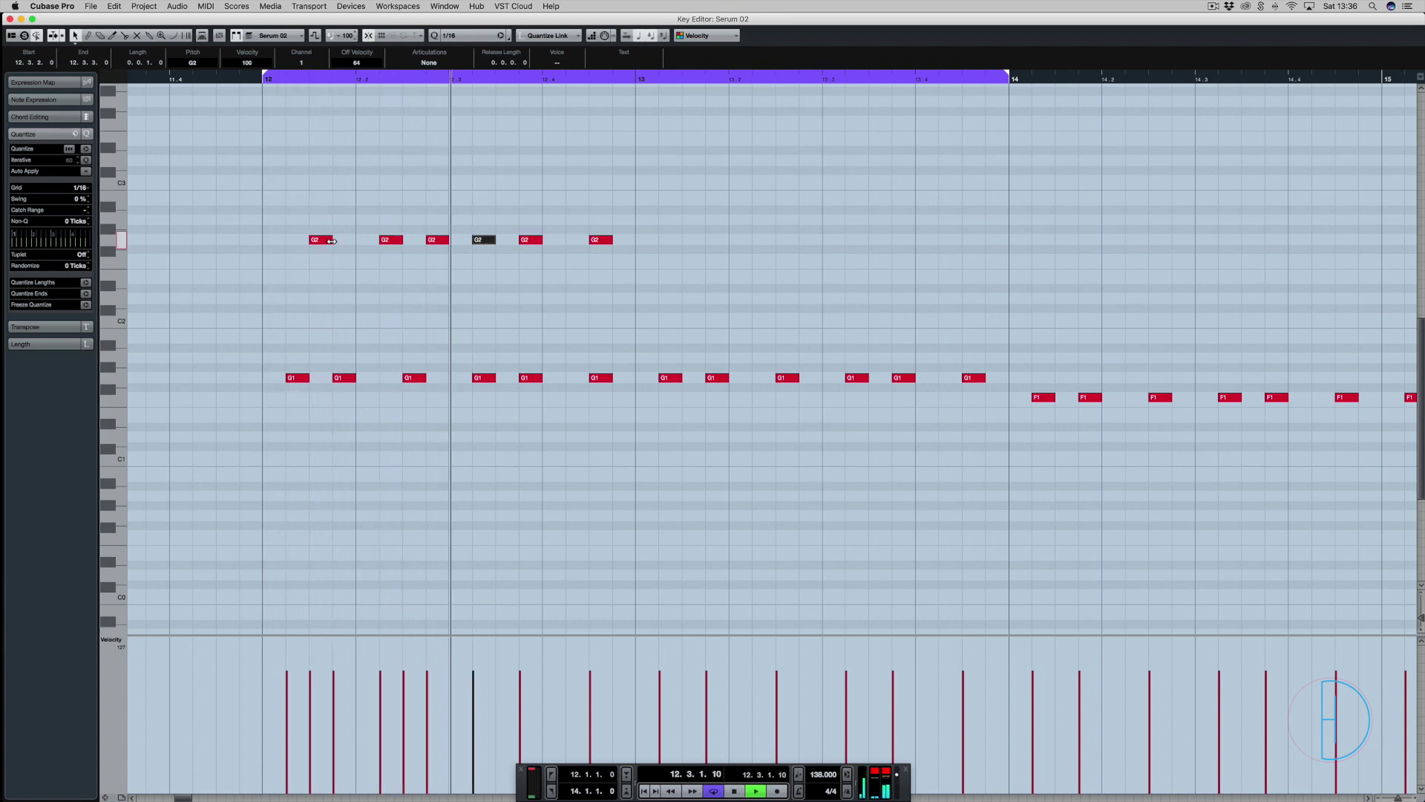
{"action": "key", "text": "space"}
Move the last two G2 notes of bar 12 to 12.4.2 and 12.4.4 and play the pattern.
{"action": "left_click", "coordinate": [529, 240]}
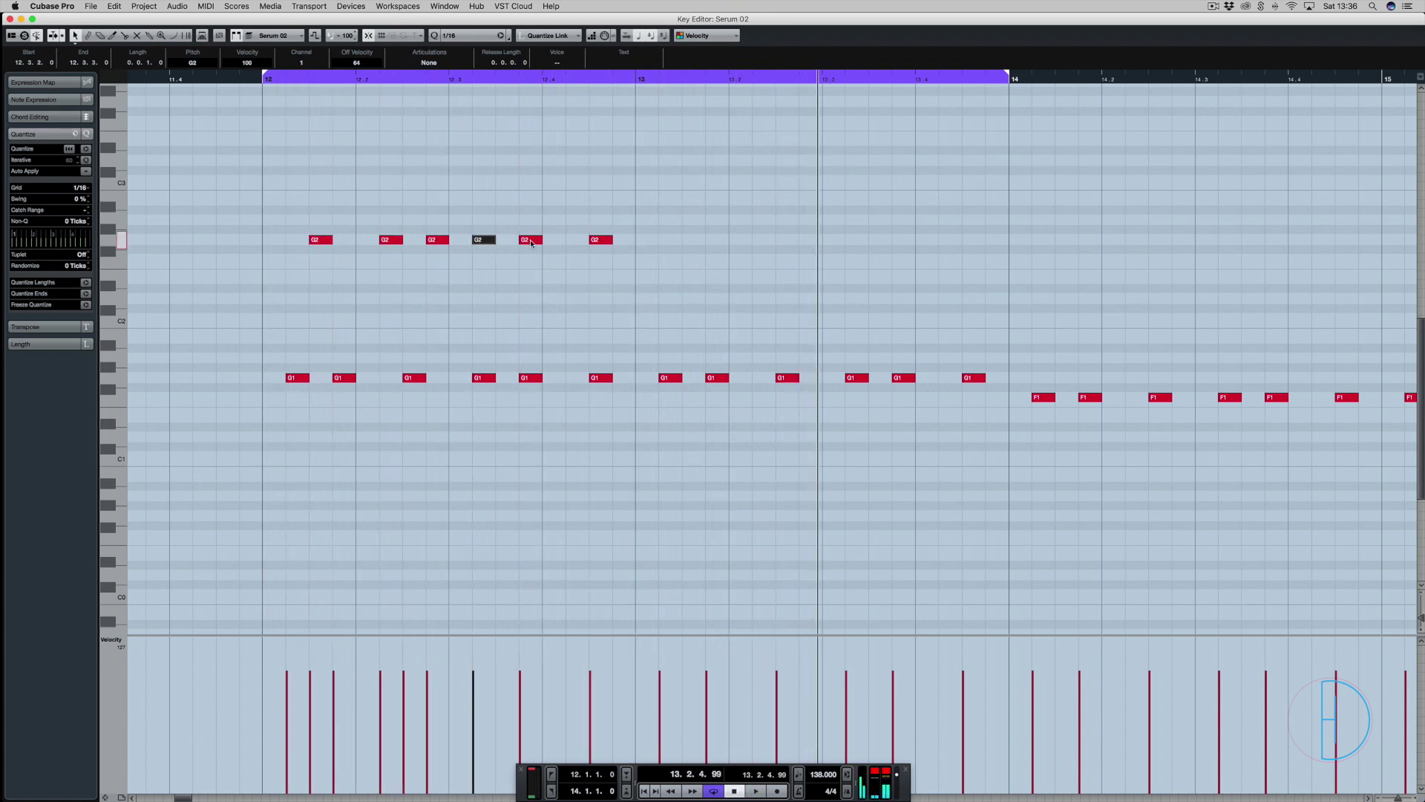
{"action": "left_click_drag", "start_coordinate": [576, 240], "coordinate": [619, 241]}
{"action": "key", "text": "ctrl+Right"}
{"action": "key", "text": "space"}
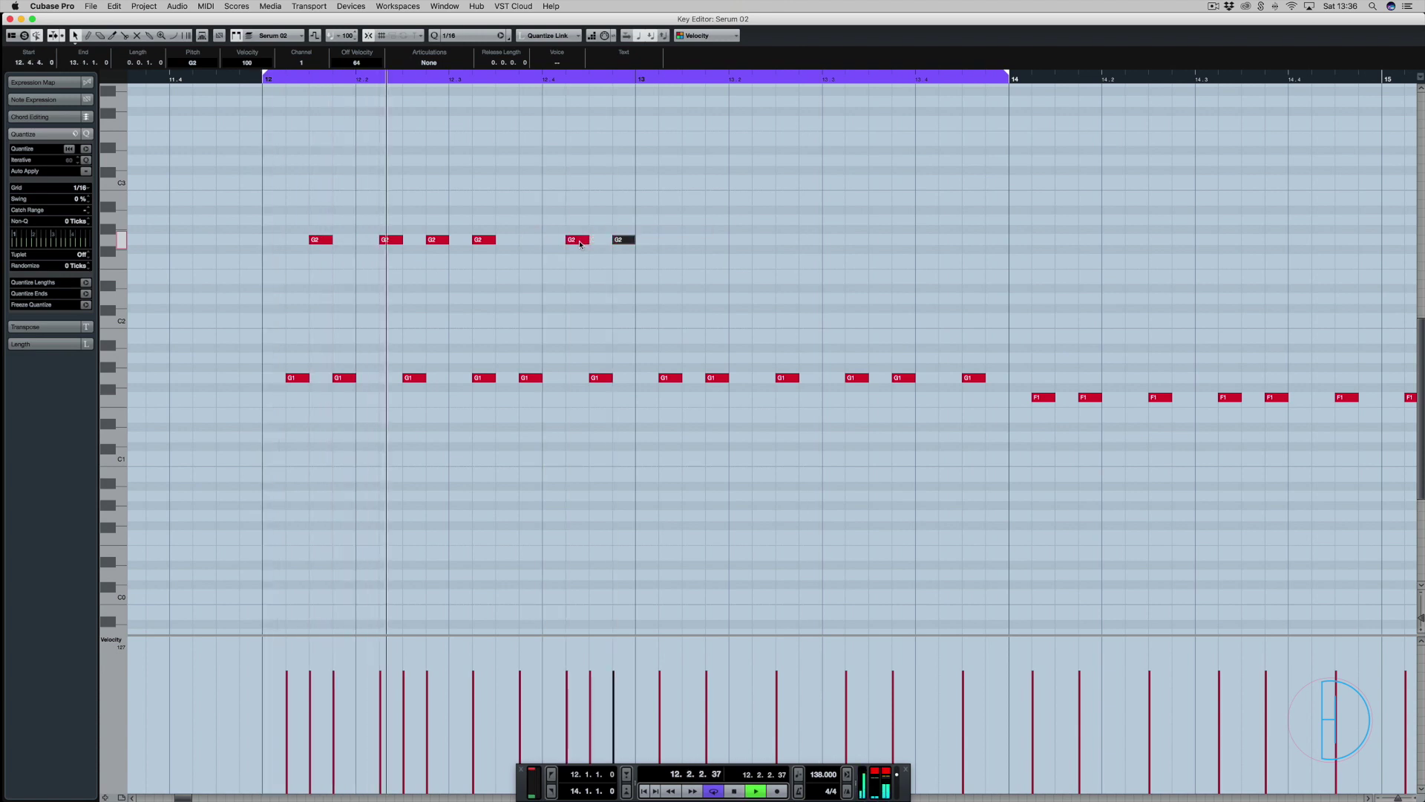
{"action": "key", "text": "space"}
Move the G2 note at 12.3.2 one sixteenth later to 12.3.3 and listen to the result.
{"action": "left_click", "coordinate": [485, 240]}
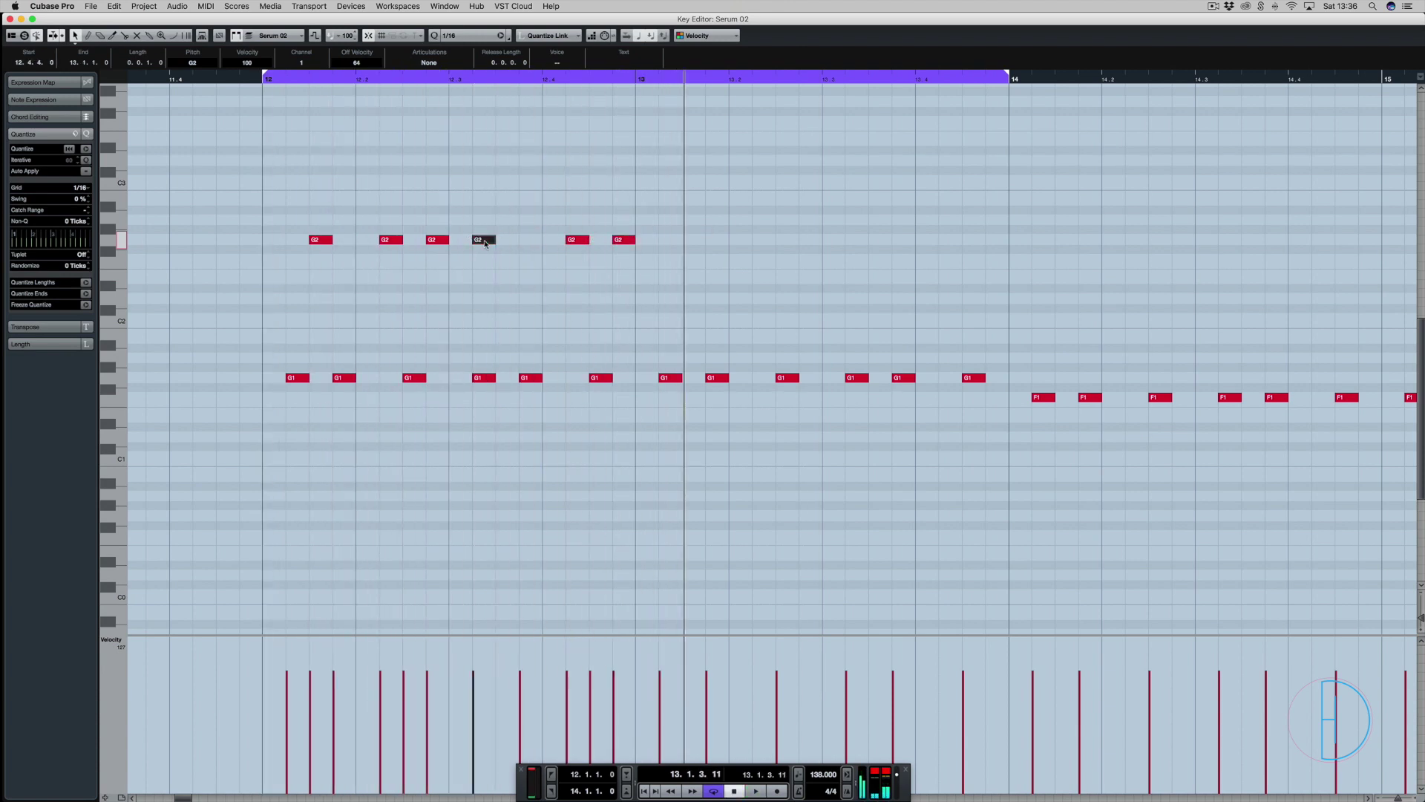
{"action": "left_click_drag", "start_coordinate": [487, 240], "coordinate": [511, 241]}
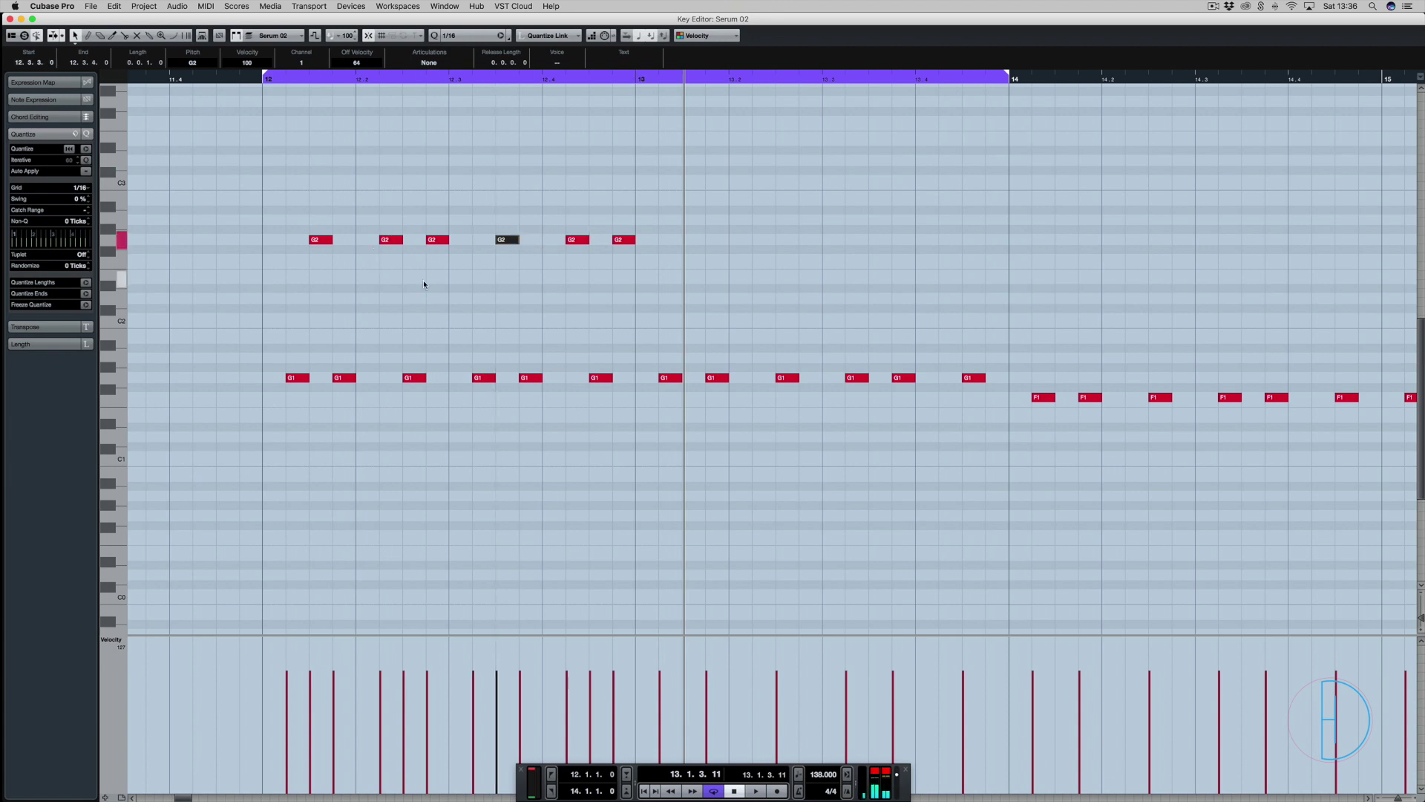
{"action": "left_click", "coordinate": [473, 232]}
{"action": "key", "text": "space"}
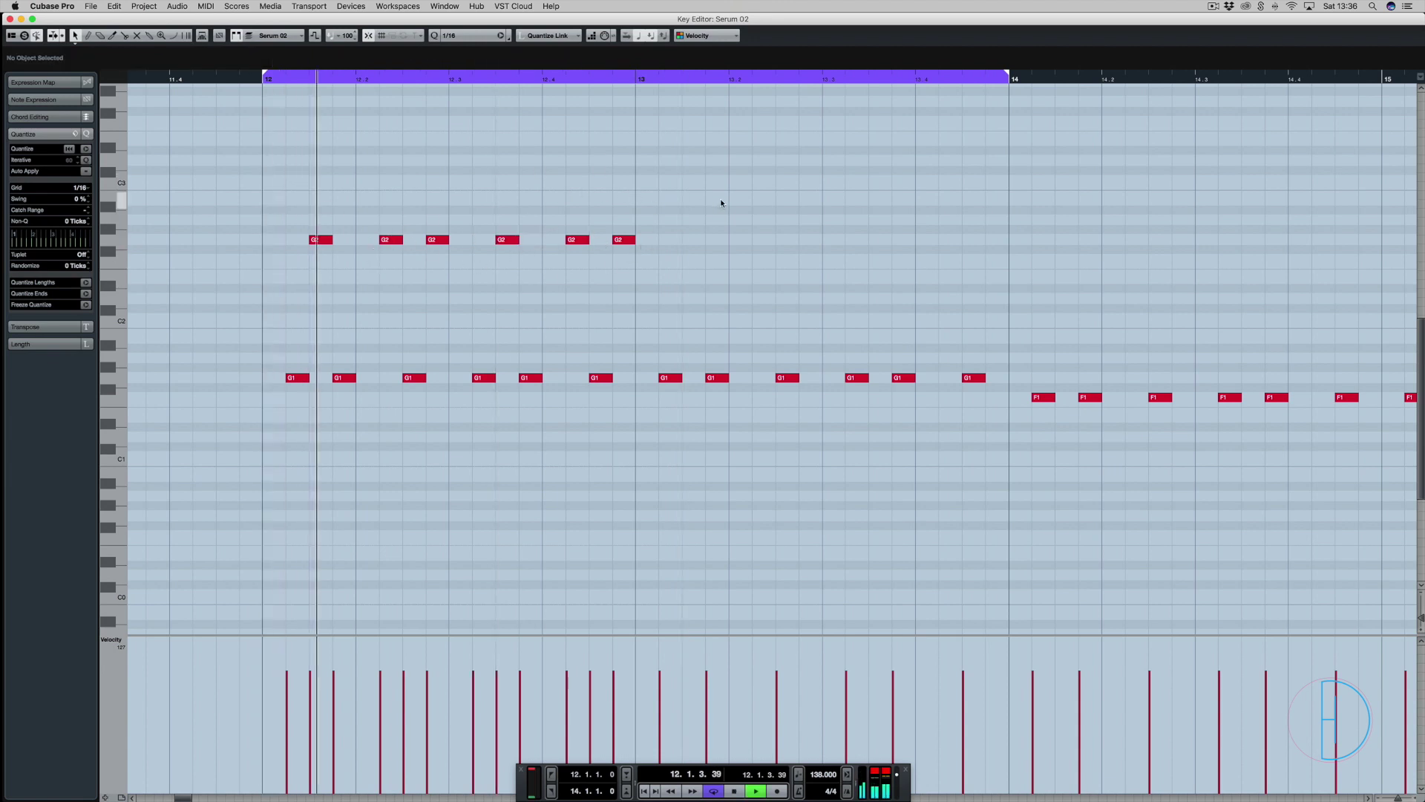
Copy the six G2 notes of bar 12 into bar 13, starting at 13.1.3.
{"action": "left_click_drag", "start_coordinate": [679, 216], "coordinate": [297, 246]}
{"action": "key", "text": "space"}
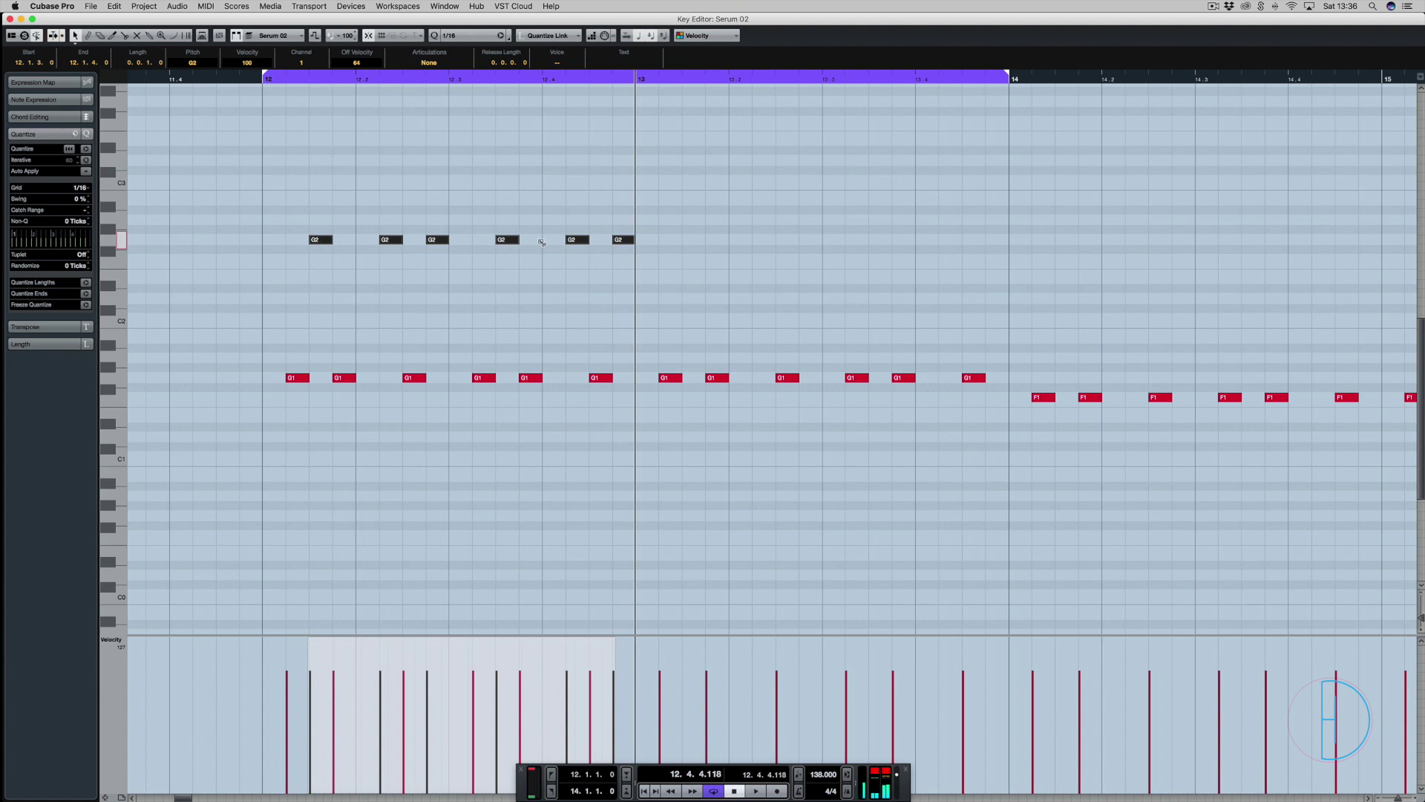
{"action": "left_click_drag", "start_coordinate": [681, 243], "coordinate": [693, 245]}
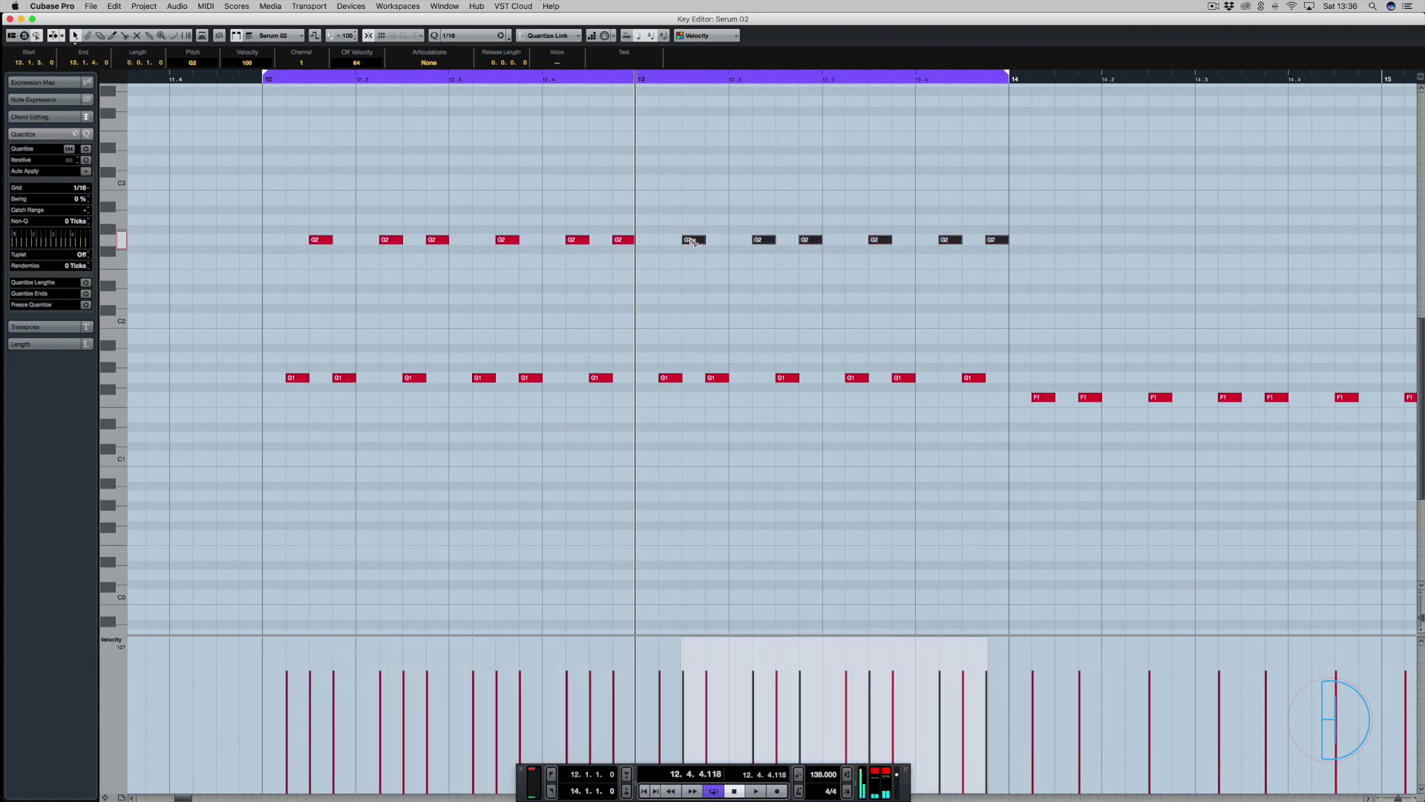
Delete the original G1 notes in bars 12 and 13, transpose all remaining notes down an octave, and play the part.
{"action": "left_click_drag", "start_coordinate": [993, 351], "coordinate": [171, 409]}
{"action": "key", "text": "Delete"}
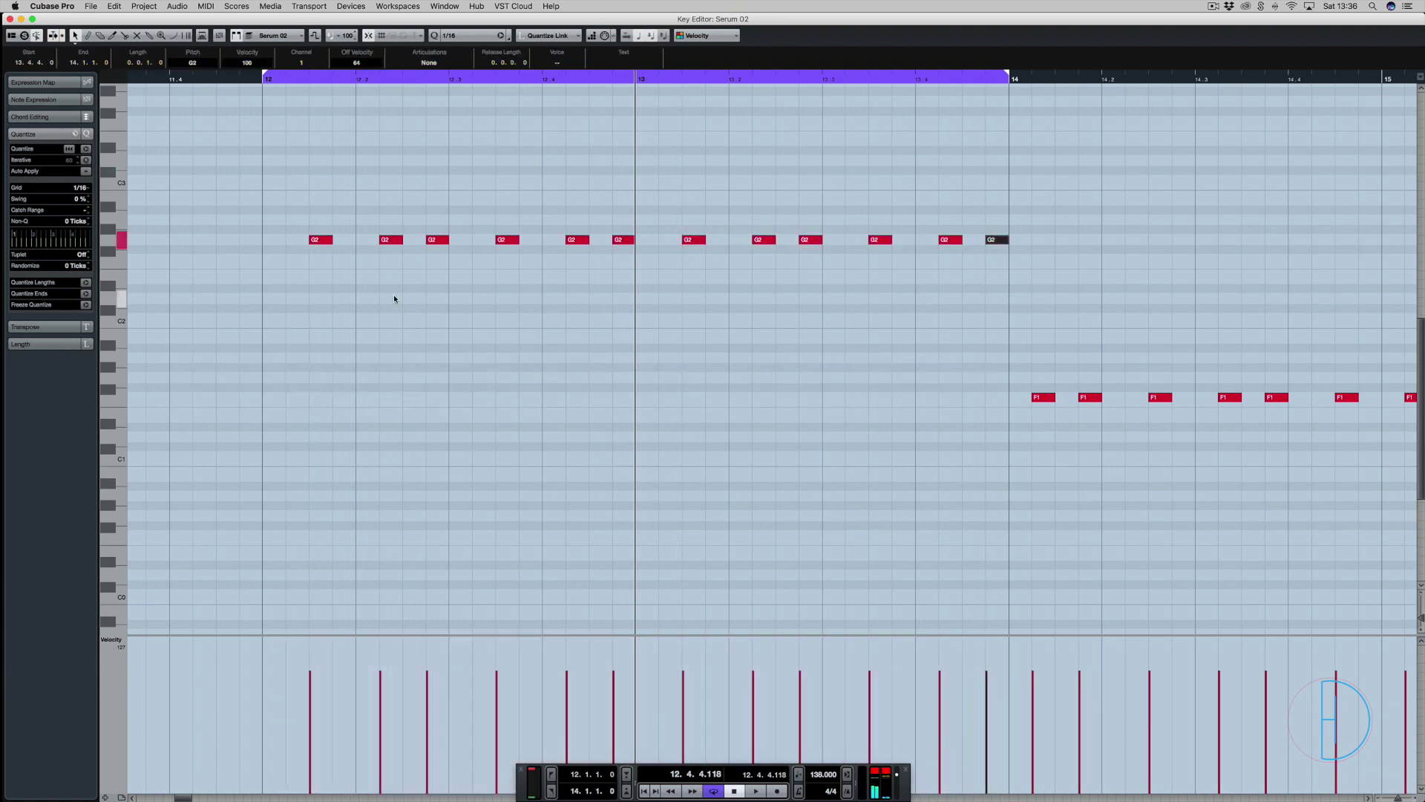
{"action": "key", "text": "super+a"}
{"action": "key", "text": "shift+Down"}
{"action": "key", "text": "space"}
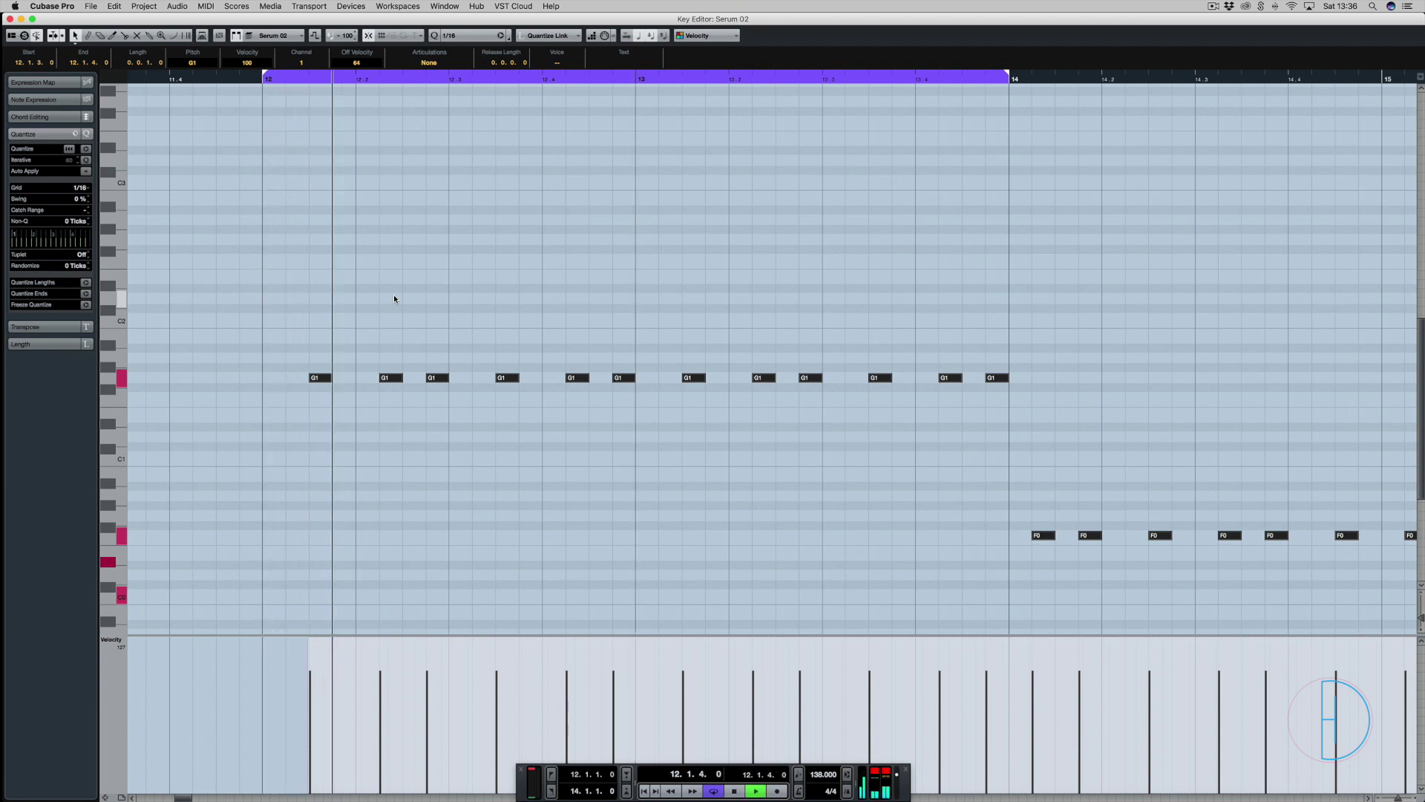
Copy the G1 pattern of bars 12 and 13 into bars 14–15, and repeat the resulting four bars in bars 16–19.
{"action": "key", "text": "g"}
{"action": "key", "text": "g"}
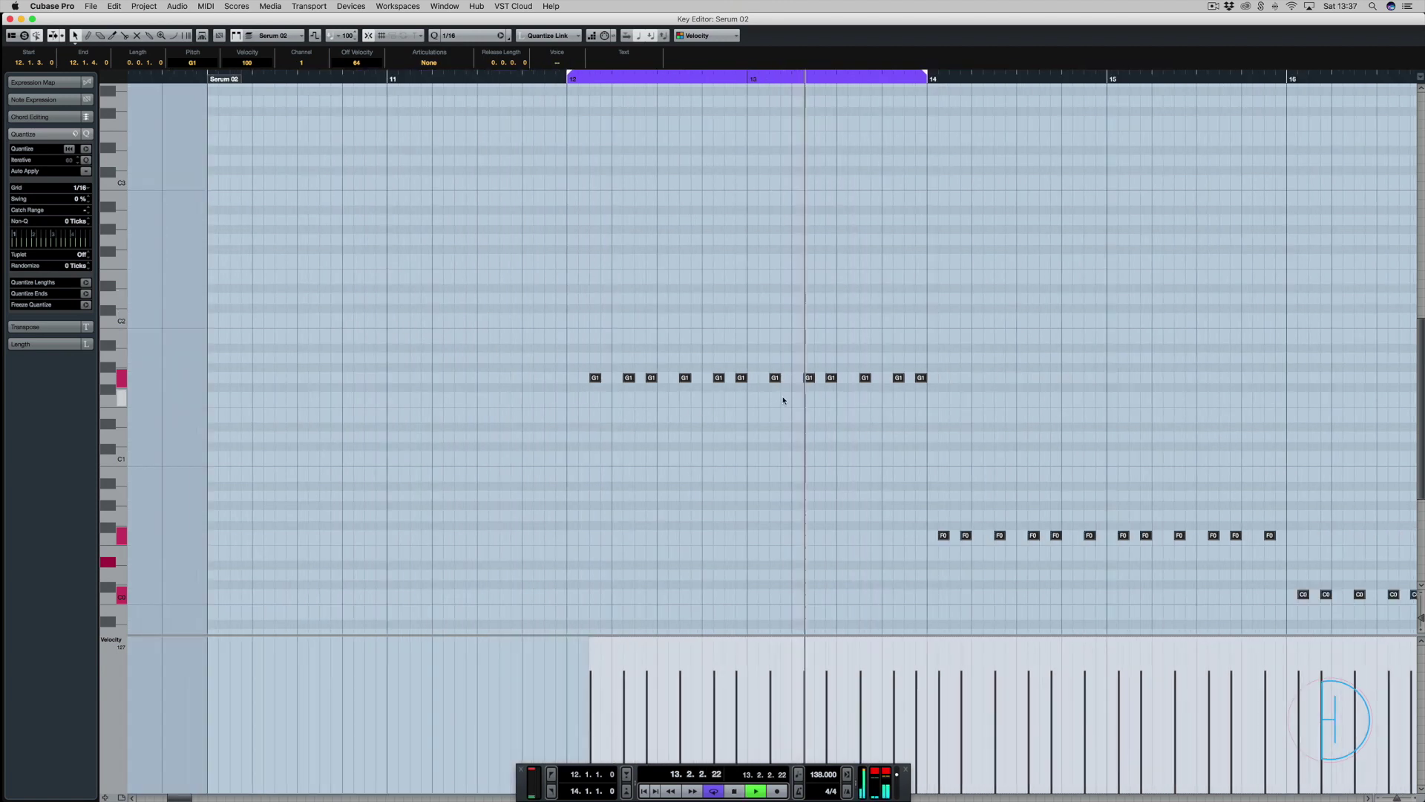
{"action": "mouse_move", "coordinate": [969, 361]}
{"action": "left_mouse_down"}
{"action": "mouse_move", "coordinate": [583, 386]}
{"action": "mouse_move", "coordinate": [950, 382]}
{"action": "left_mouse_up"}
{"action": "key", "text": "space"}
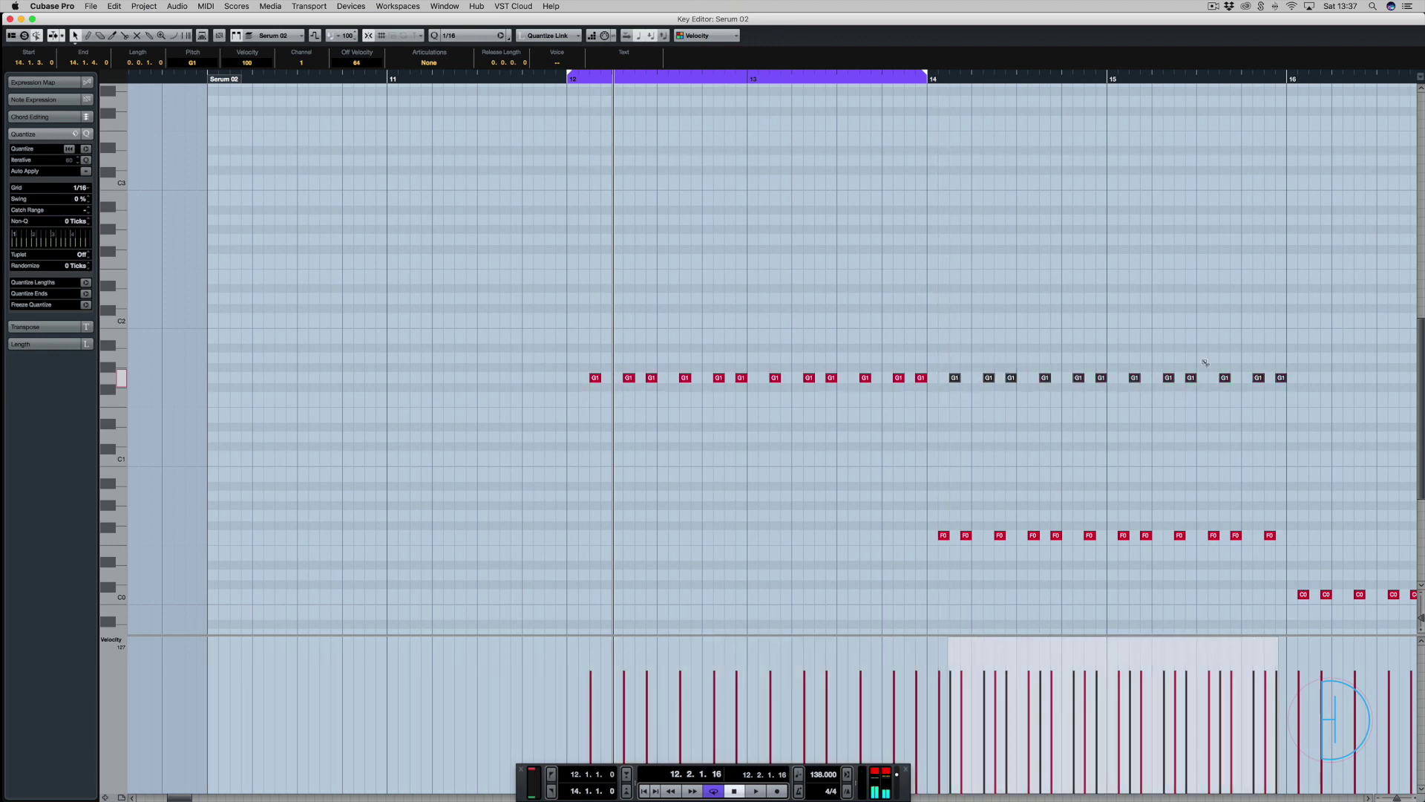
{"action": "left_click_drag", "start_coordinate": [1314, 343], "coordinate": [1310, 379]}
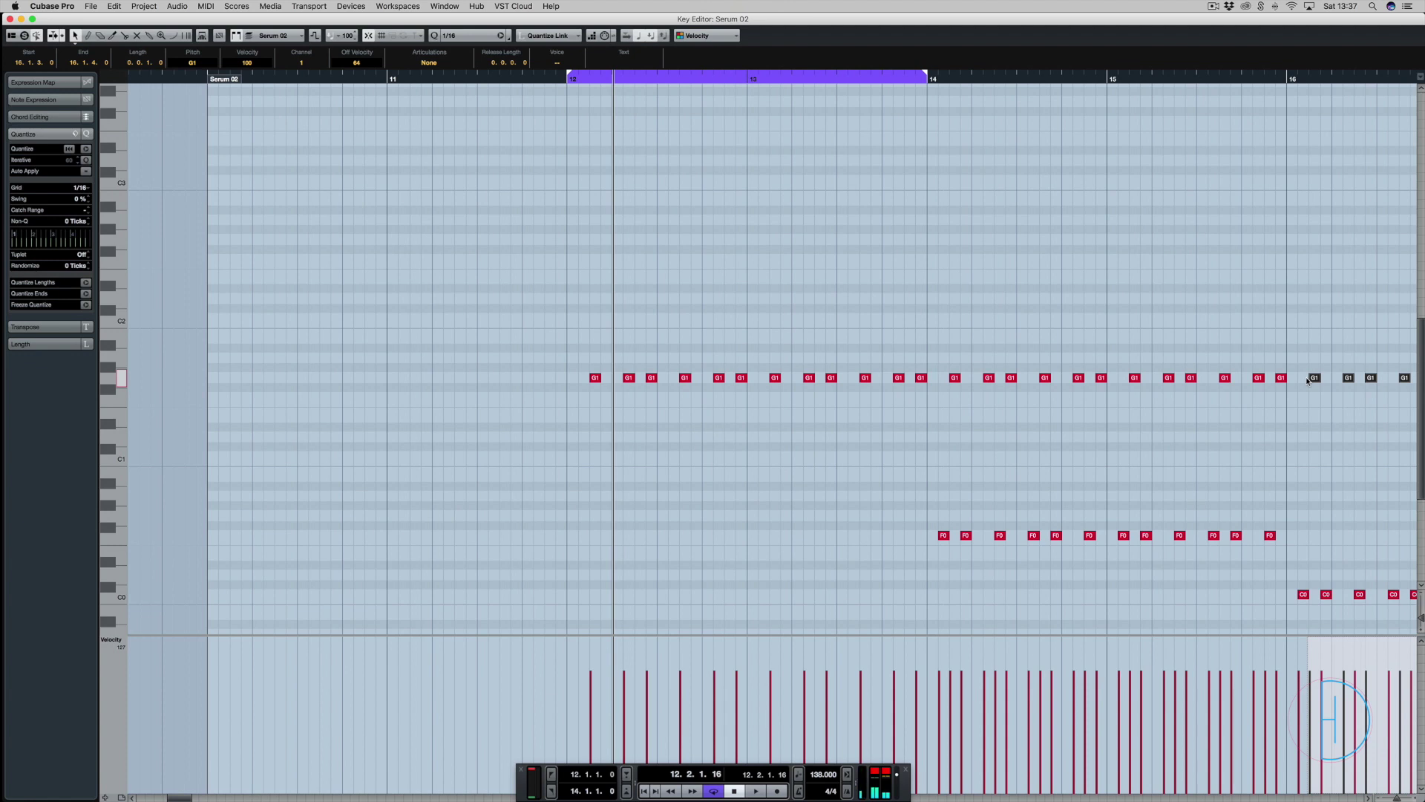
Transpose all copied G1 notes from bar 14 to bar 19 down two semitones to F1.
{"action": "key", "text": "g"}
{"action": "key", "text": "g"}
{"action": "key", "text": "g"}
{"action": "key", "text": "g"}
{"action": "key", "text": "g"}
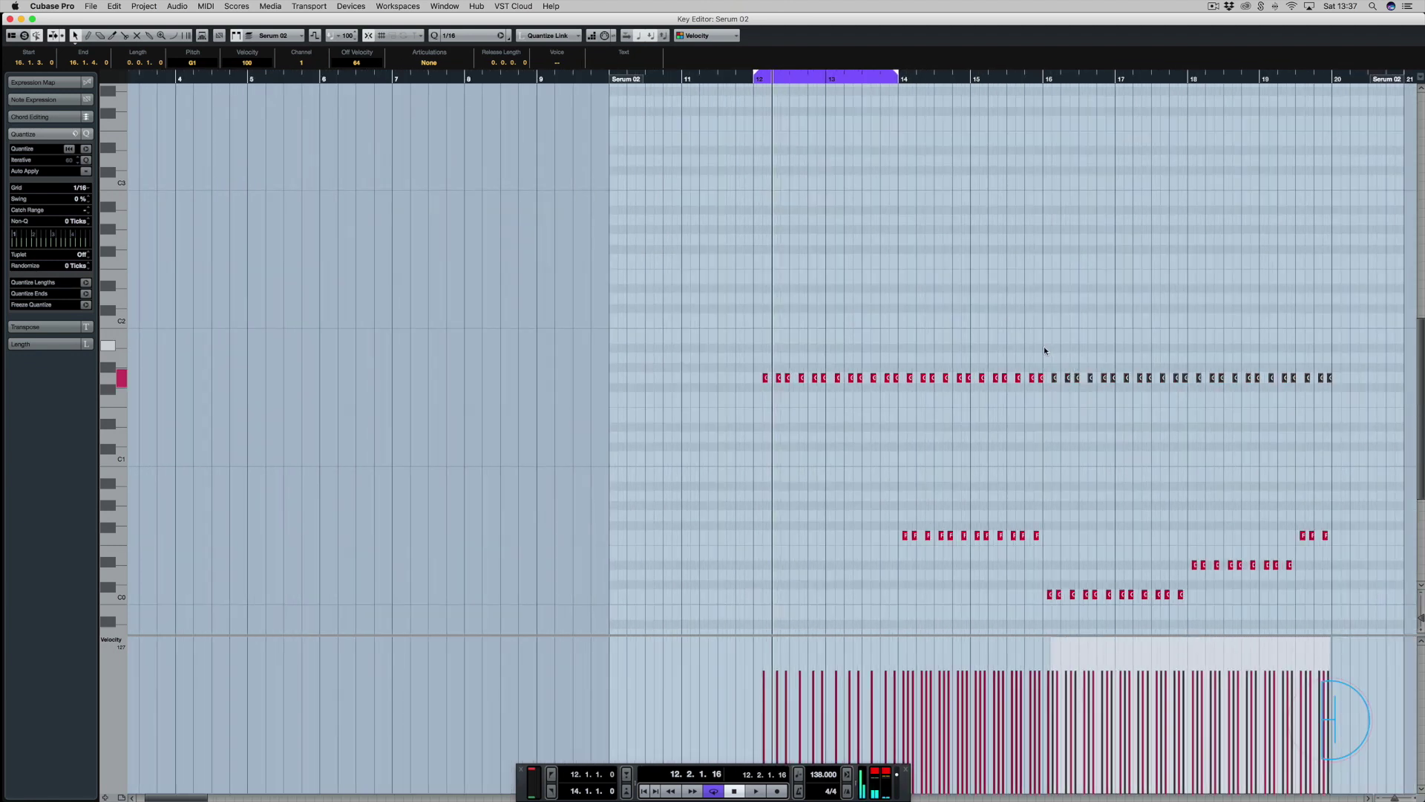
{"action": "scroll", "coordinate": [1044, 349], "scroll_direction": "right", "scroll_amount": 4}
{"action": "scroll", "coordinate": [1045, 349], "scroll_direction": "down", "scroll_amount": 3}
{"action": "left_click_drag", "start_coordinate": [1106, 205], "coordinate": [632, 285]}
{"action": "key", "text": "Down"}
{"action": "key", "text": "Down"}
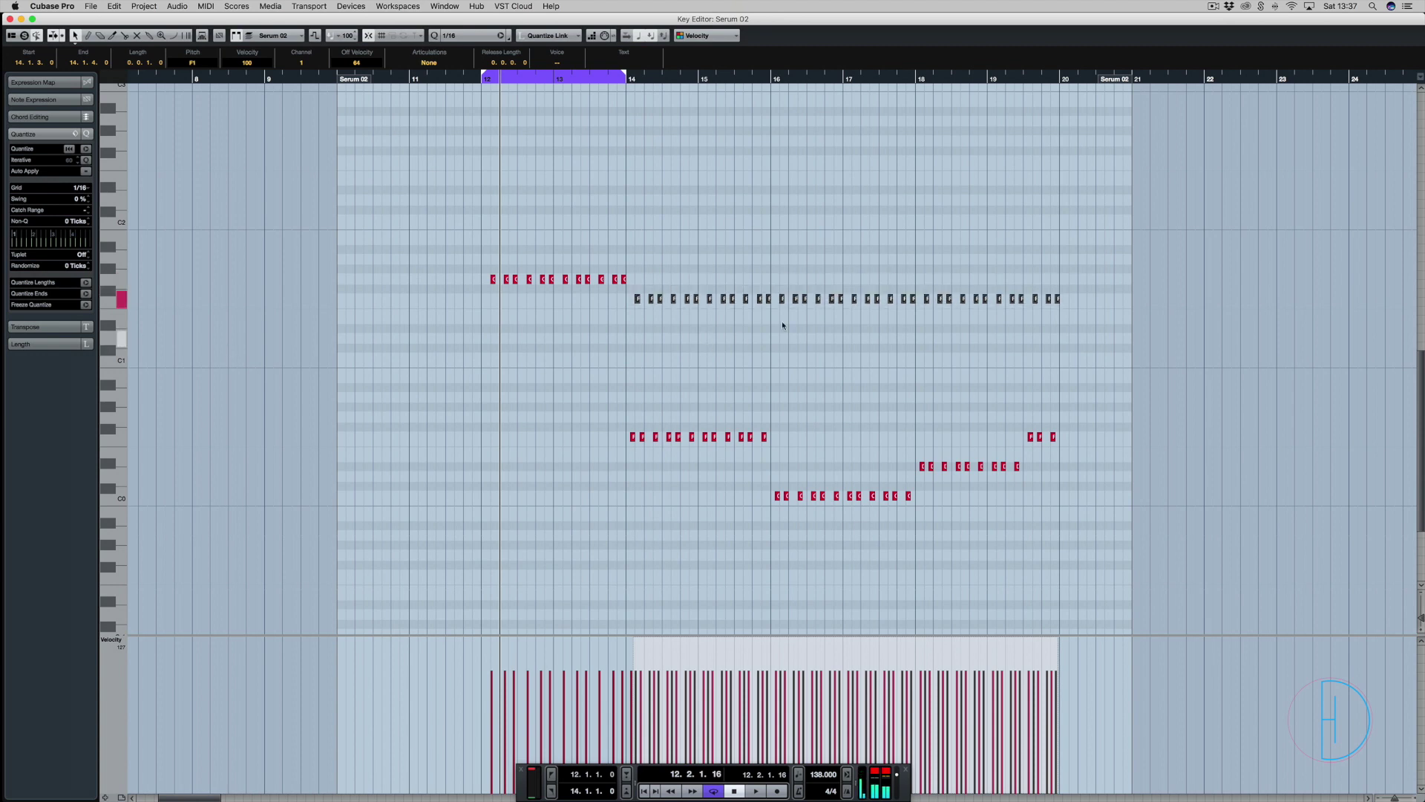
Transpose the copied upper notes in bars 16 to 19 down five semitones to C1.
{"action": "left_click_drag", "start_coordinate": [1200, 252], "coordinate": [777, 310]}
{"action": "key", "text": "Down"}
{"action": "key", "text": "Down"}
{"action": "key", "text": "Down"}
{"action": "key", "text": "Down"}
{"action": "key", "text": "Down"}
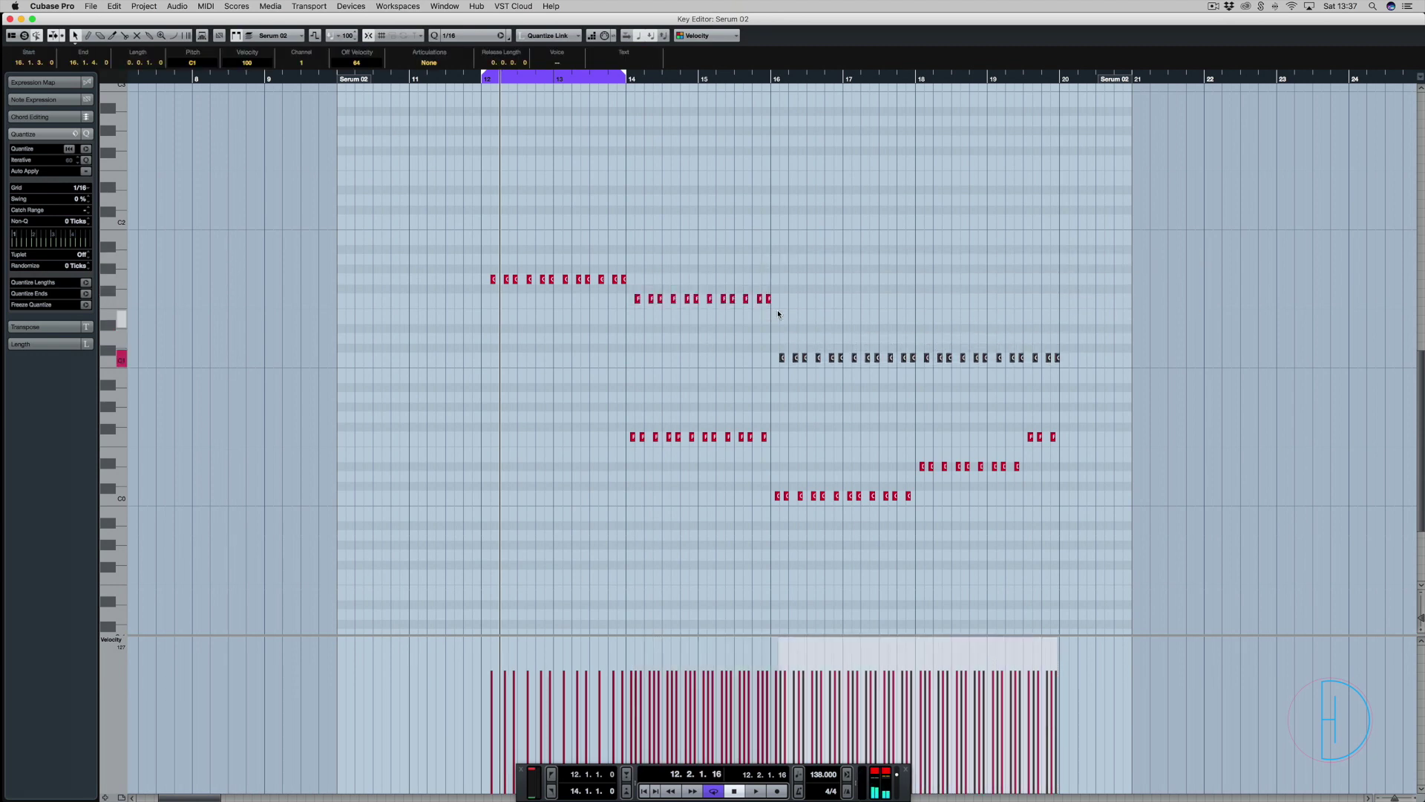
Raise the C1 notes in bars 18 and 19 by three semitones, and the last three notes of bar 19 by another two.
{"action": "left_click_drag", "start_coordinate": [1105, 310], "coordinate": [919, 370]}
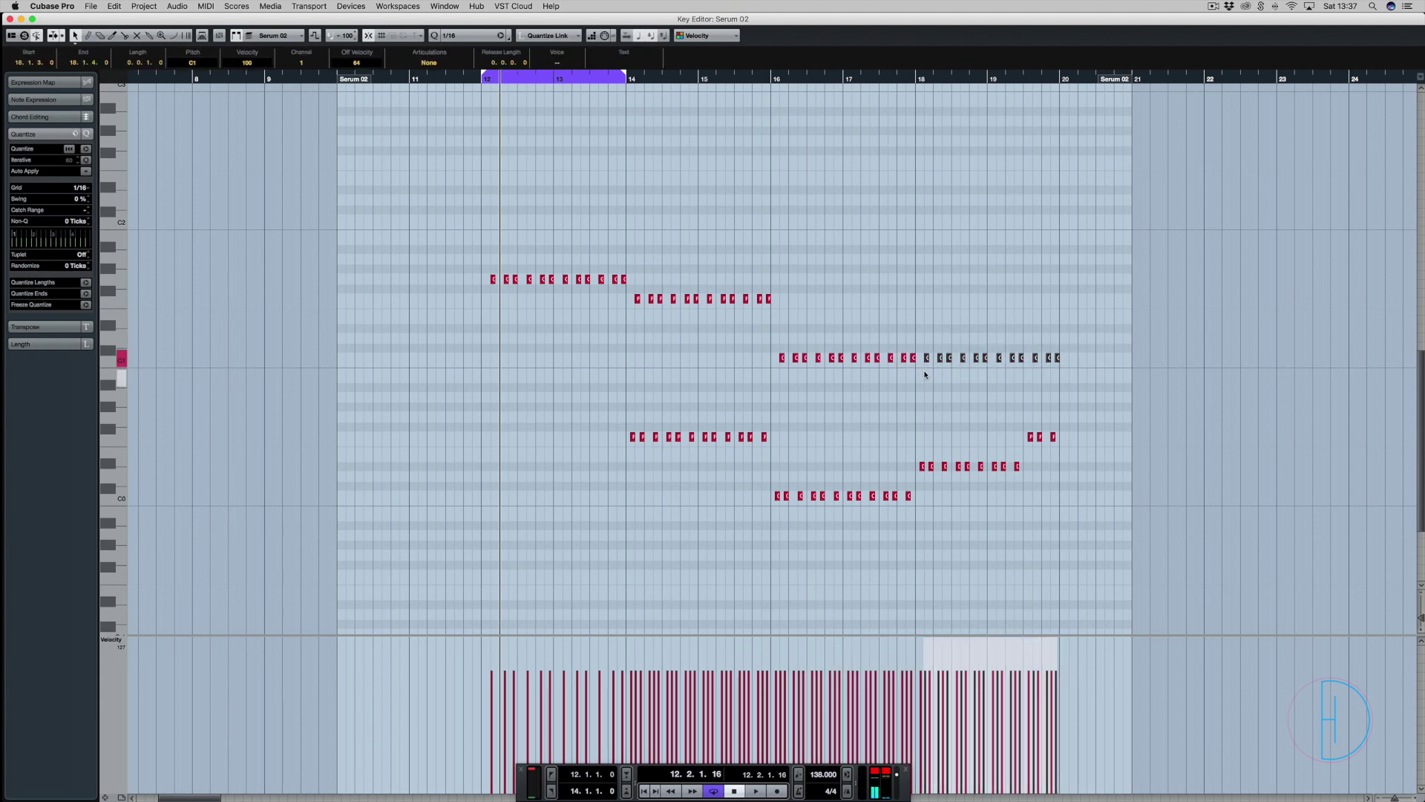
{"action": "key", "text": "Up"}
{"action": "key", "text": "Up"}
{"action": "key", "text": "Up"}
{"action": "left_click", "coordinate": [1079, 413]}
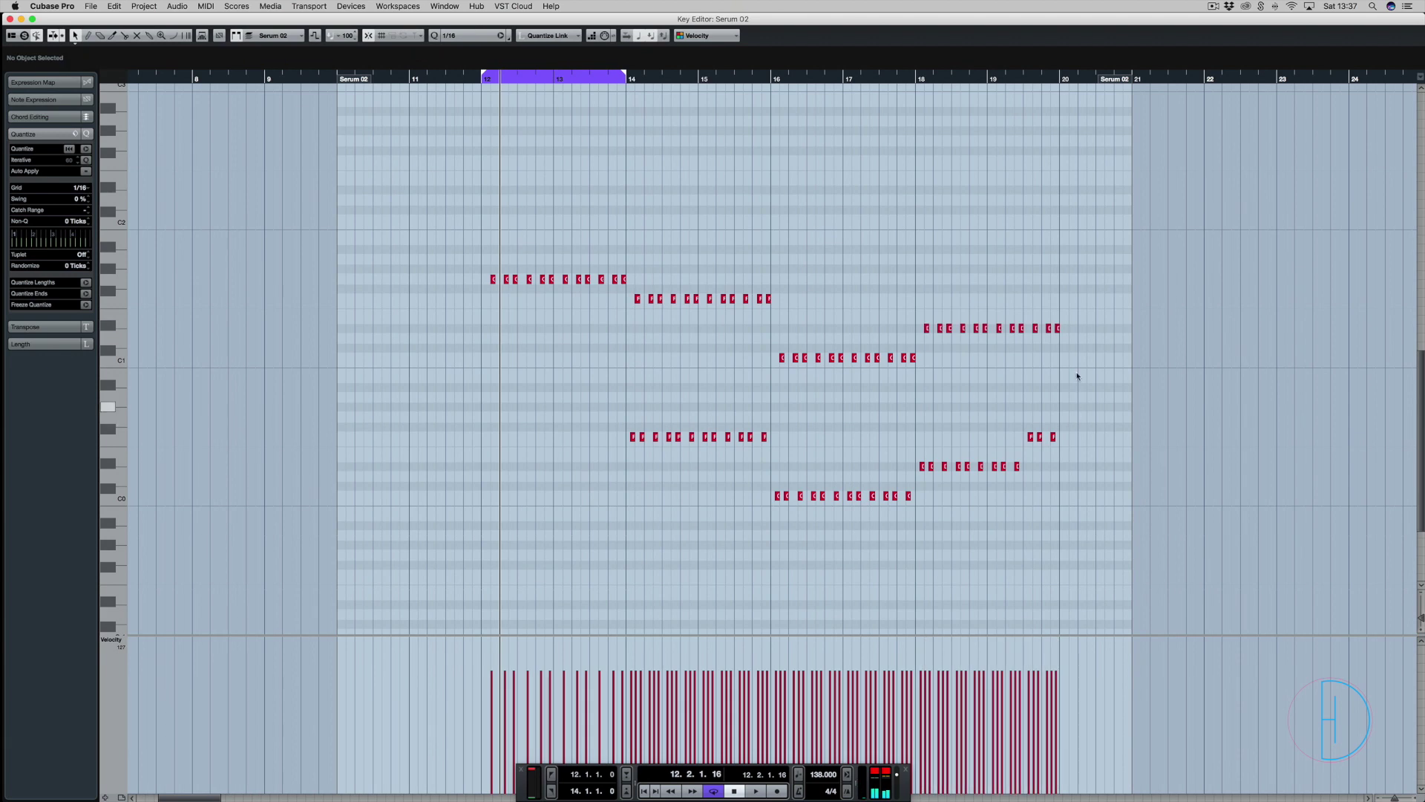
{"action": "left_click_drag", "start_coordinate": [1078, 319], "coordinate": [1034, 335]}
{"action": "key", "text": "Up"}
{"action": "key", "text": "Up"}
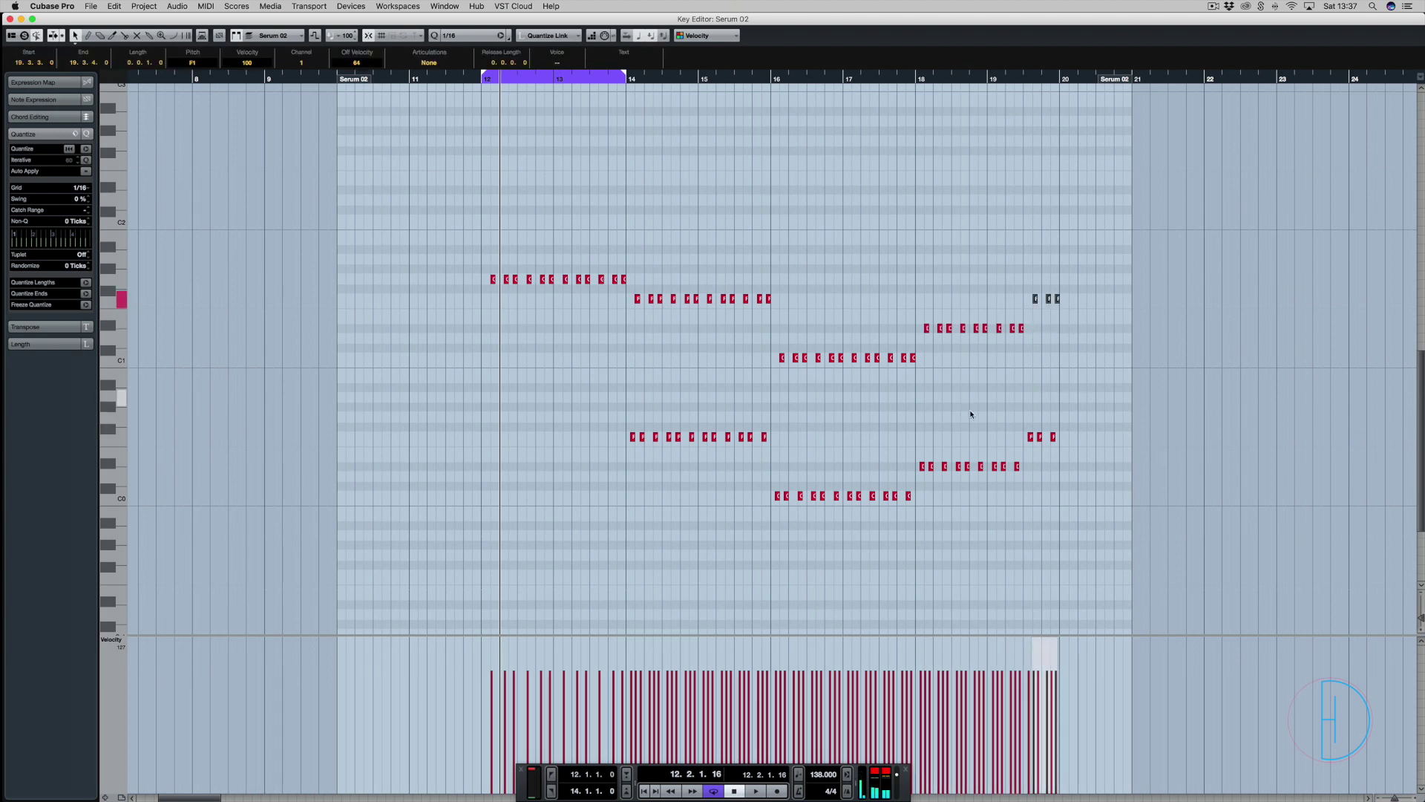
Delete the original lower notes in bars 14 to 19 and play the part with the loop extended to bar 20.
{"action": "left_click_drag", "start_coordinate": [1078, 414], "coordinate": [517, 517]}
{"action": "key", "text": "Delete"}
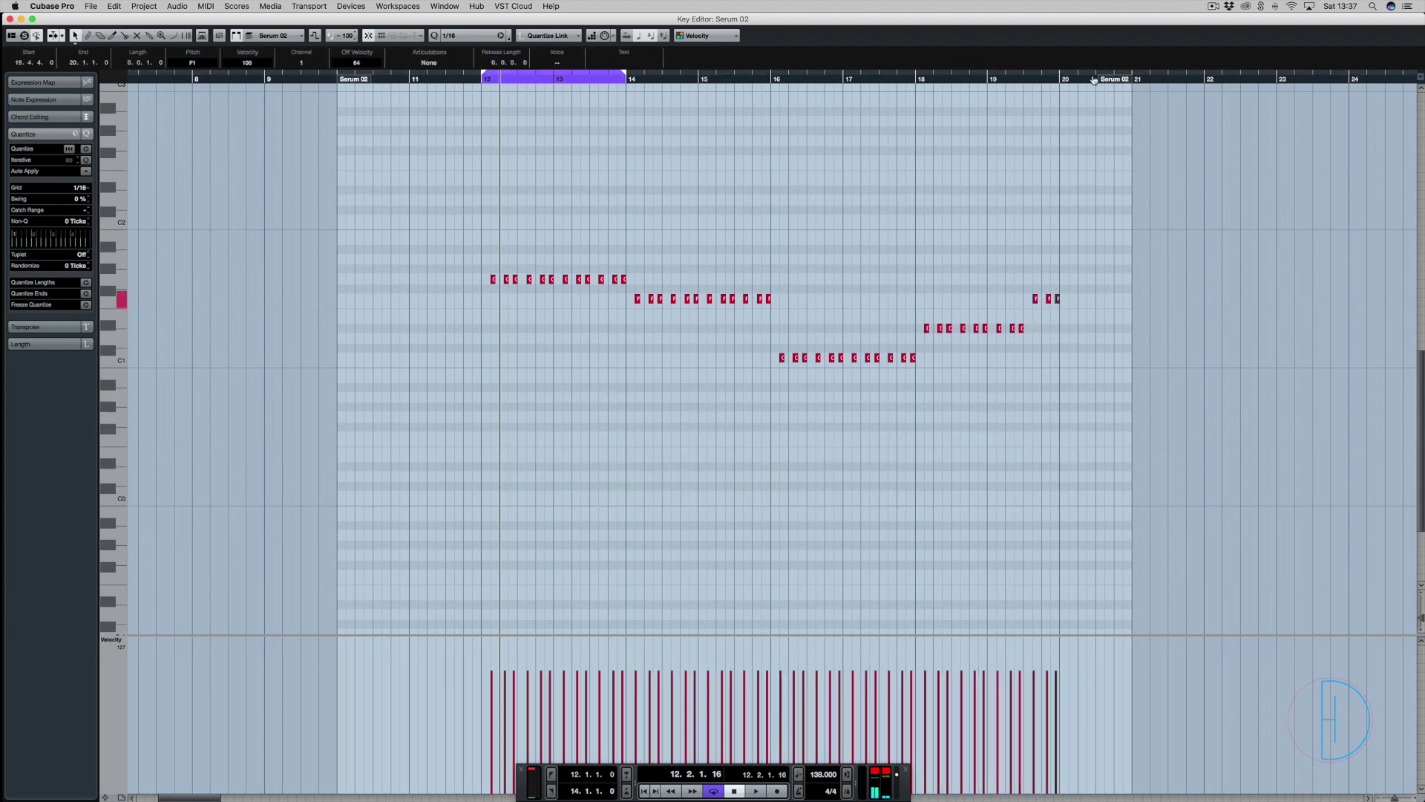
{"action": "left_click", "coordinate": [1059, 79], "text": "alt"}
{"action": "key", "text": "space"}
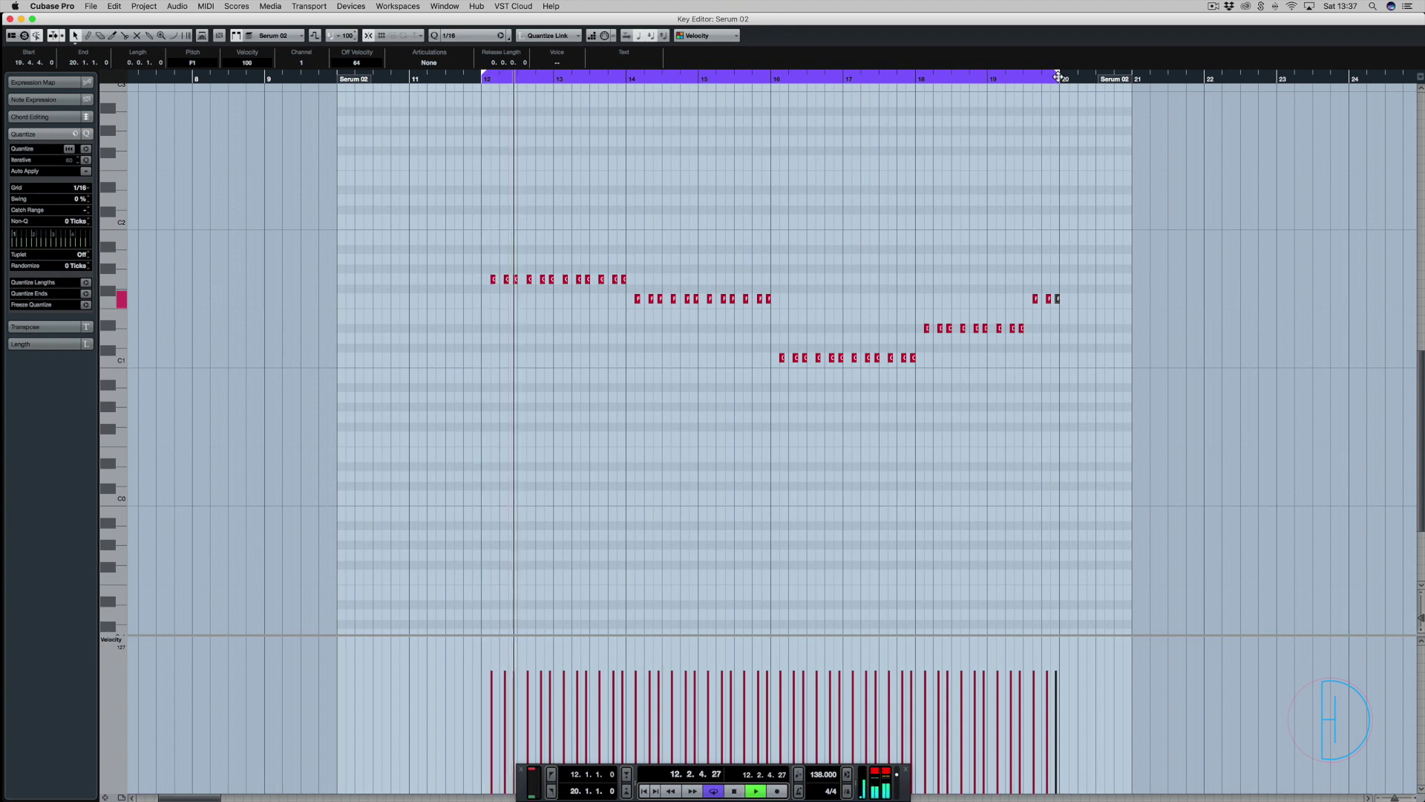
Close the Key Editor and audition all layers with every track solo cleared and the Battery 4 01 track muted.
{"action": "key", "text": "Escape"}
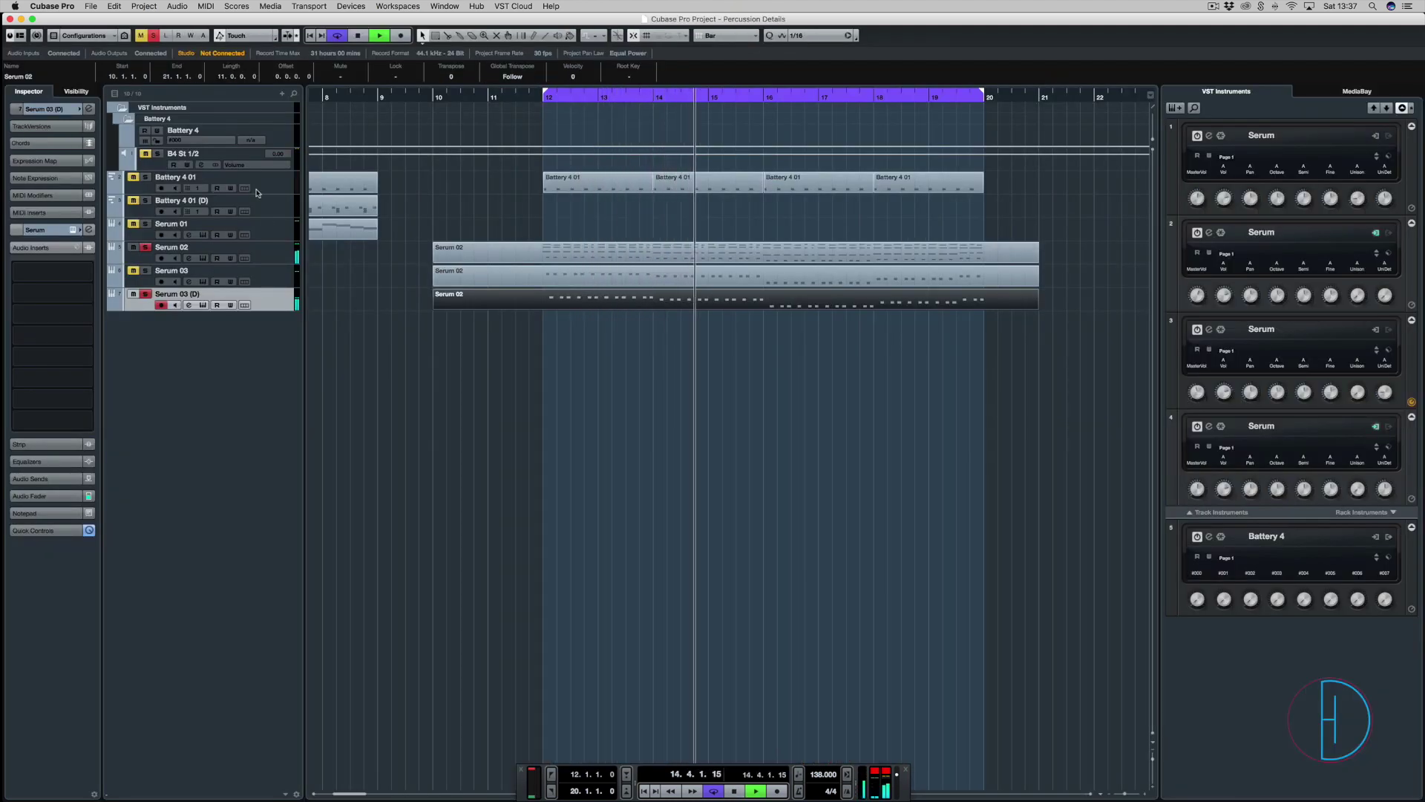
{"action": "left_click", "coordinate": [157, 35]}
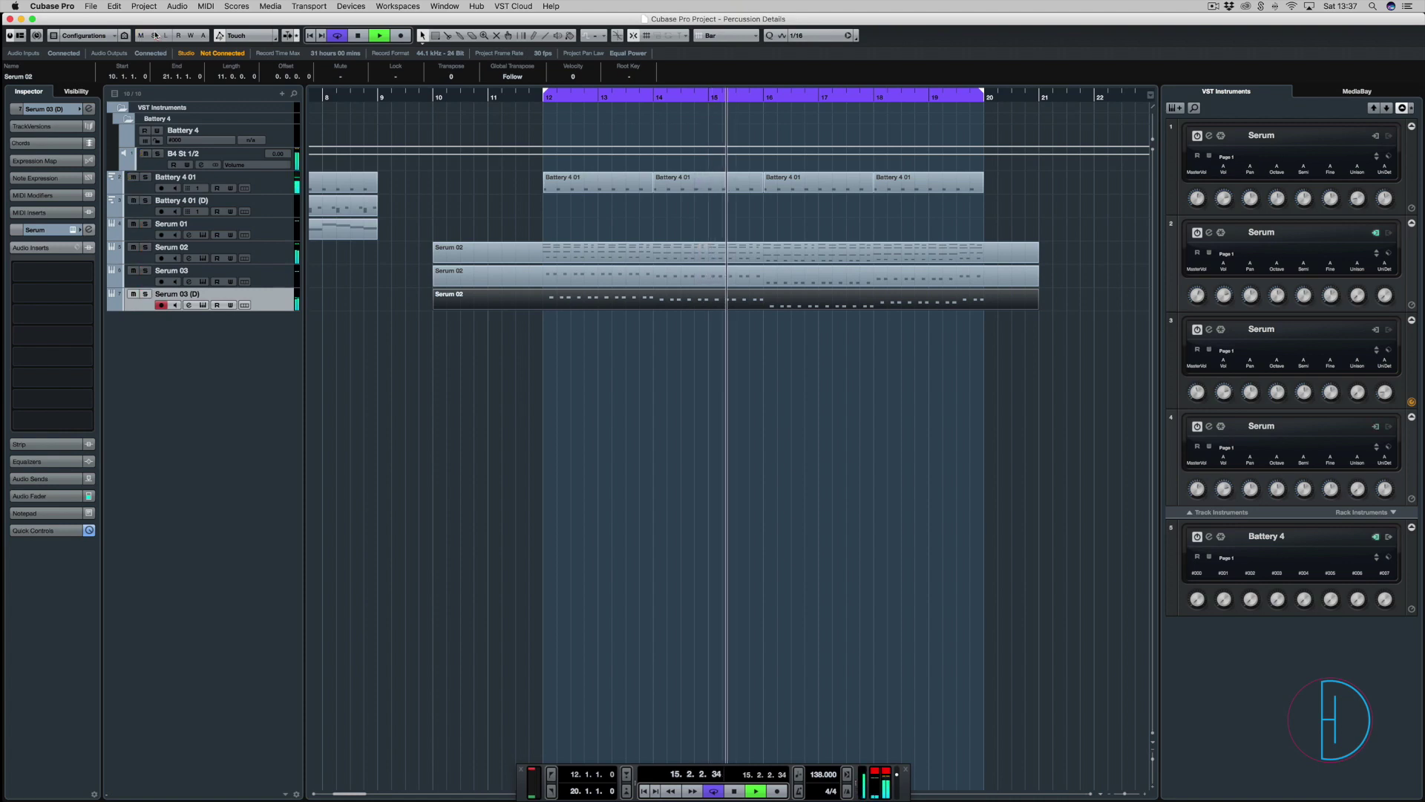
{"action": "left_click", "coordinate": [134, 176]}
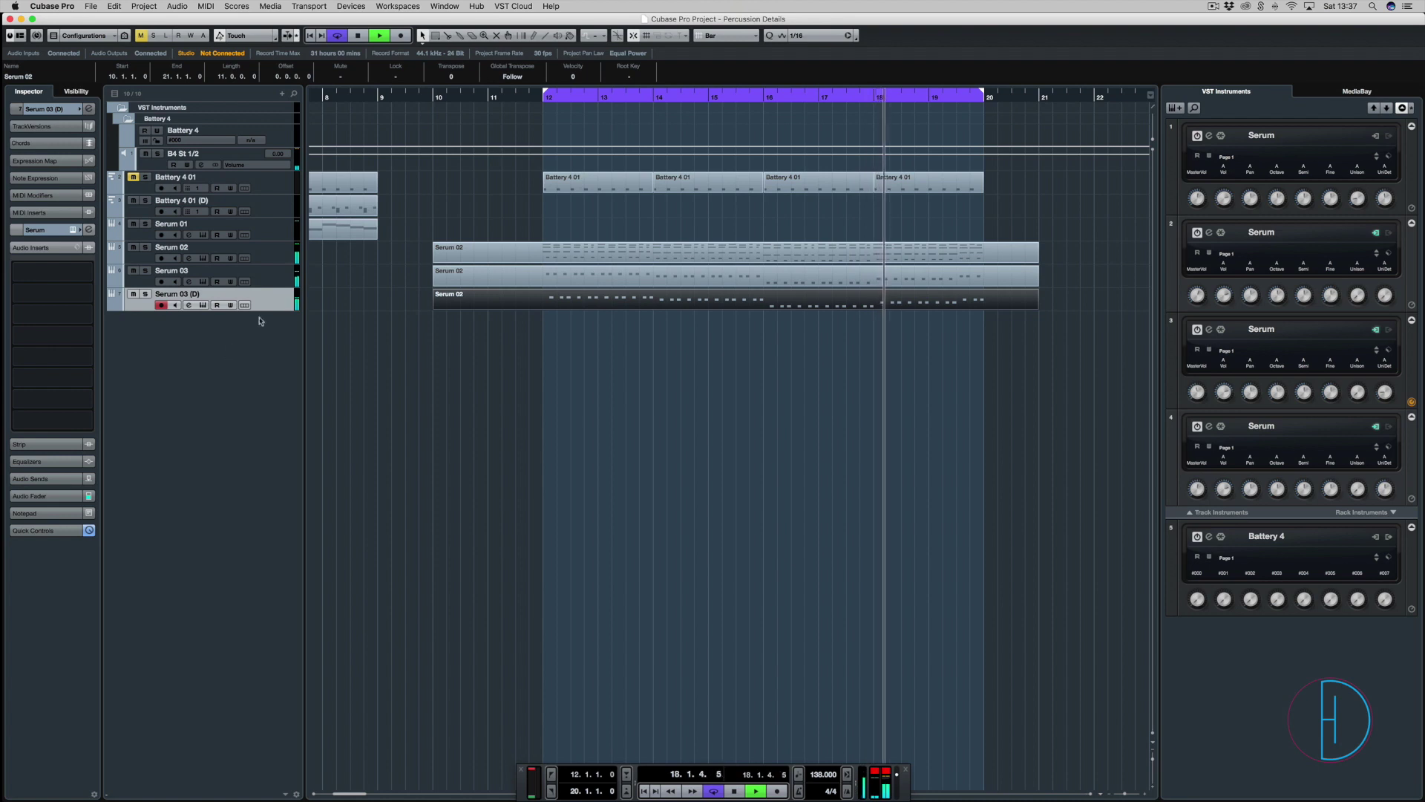
{"action": "key", "text": "space"}
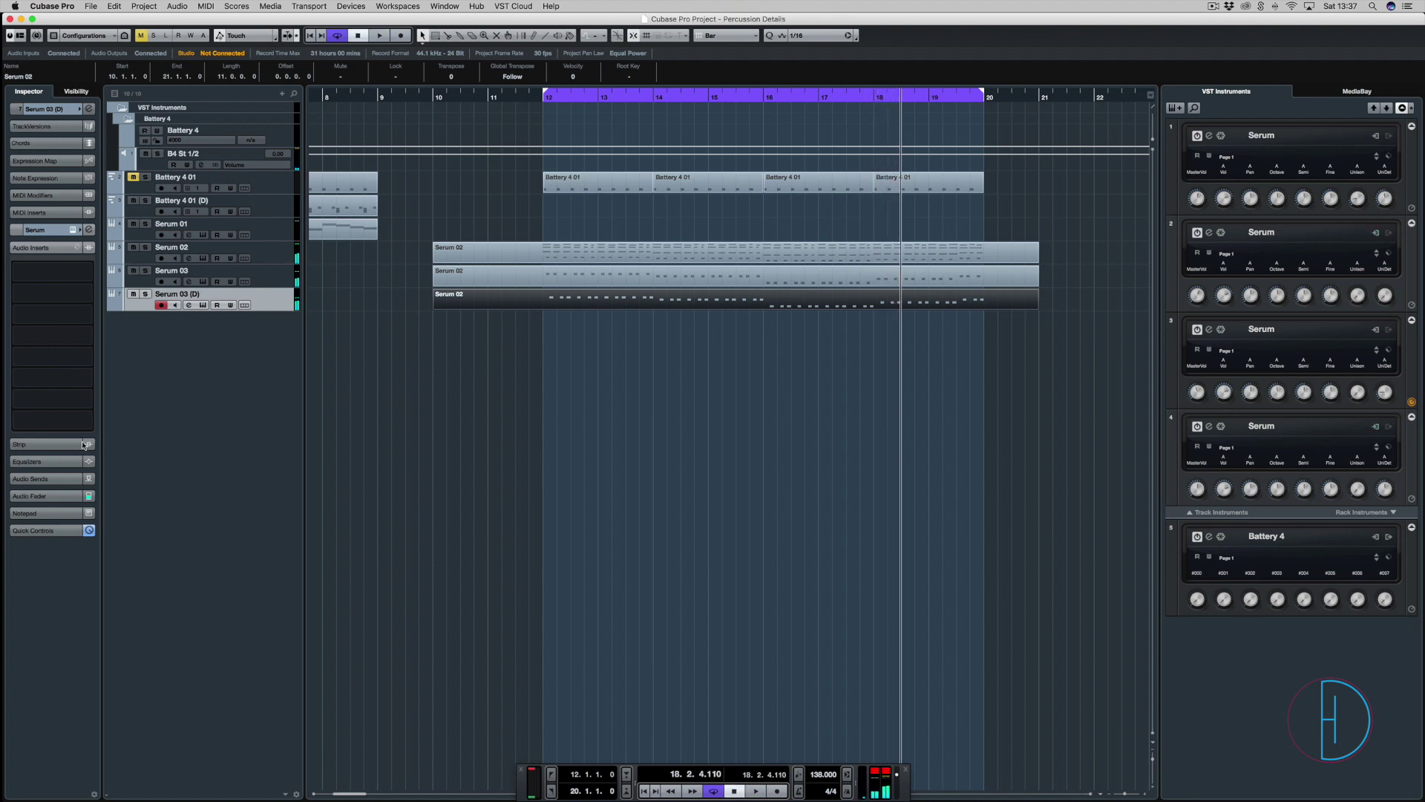
Open the Serum instrument of the Serum 03 (D) track and lower its Band 12 filter cutoff during playback.
{"action": "left_click", "coordinate": [74, 231]}
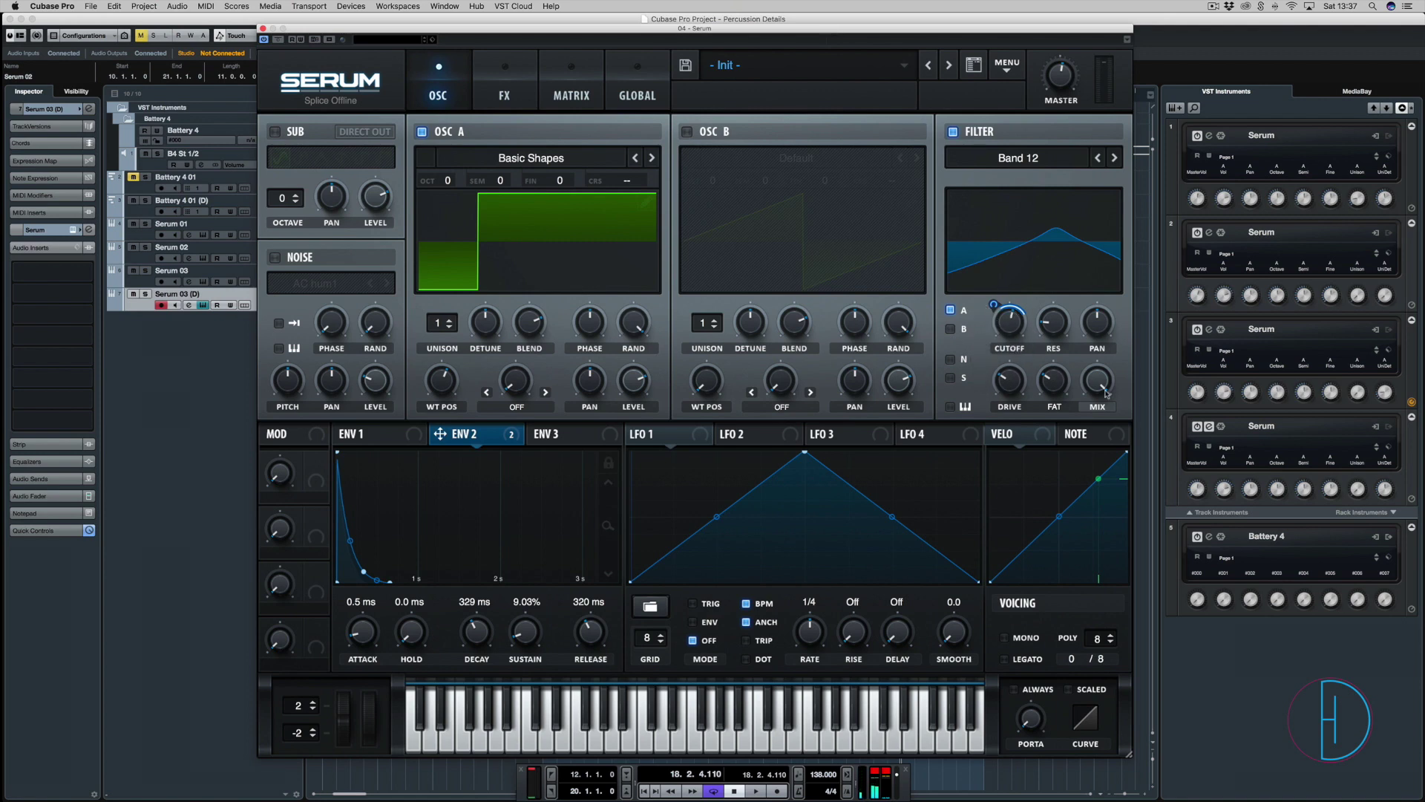
{"action": "mouse_move", "coordinate": [1009, 338]}
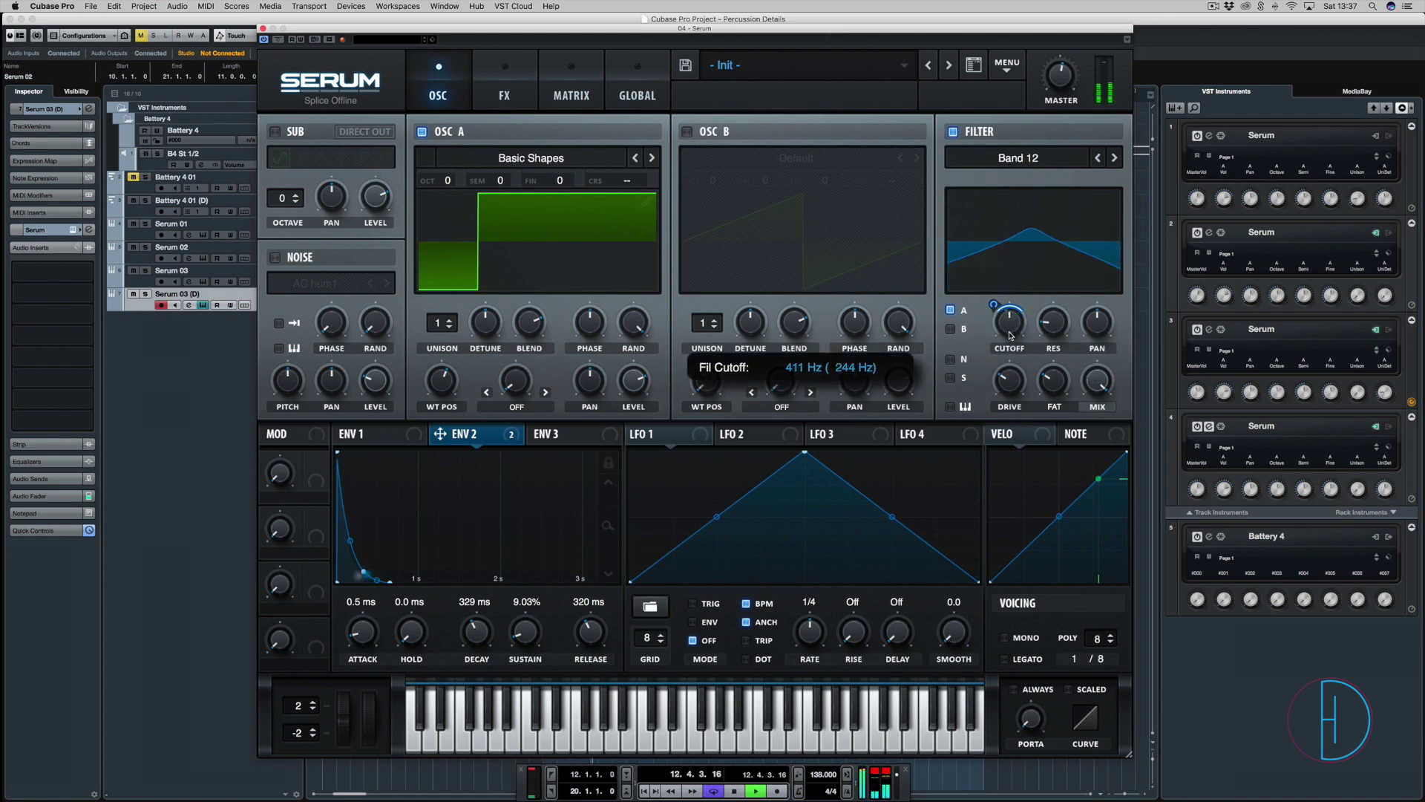
{"action": "left_click_drag", "start_coordinate": [1010, 338], "coordinate": [1009, 343]}
Raise the feedback of Serum's delay effect, return to the oscillator page, and close the instrument window.
{"action": "left_click", "coordinate": [483, 85]}
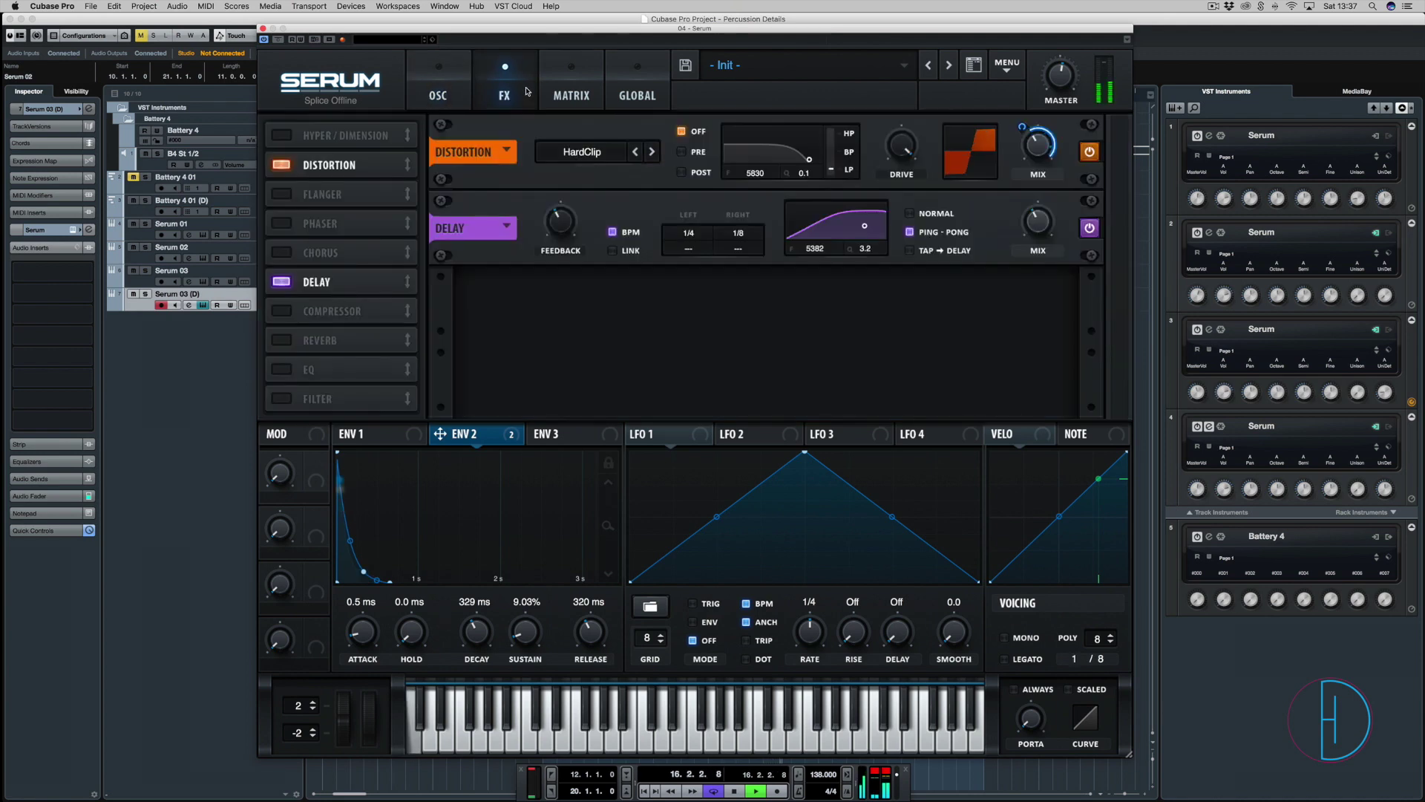
{"action": "mouse_move", "coordinate": [1039, 226]}
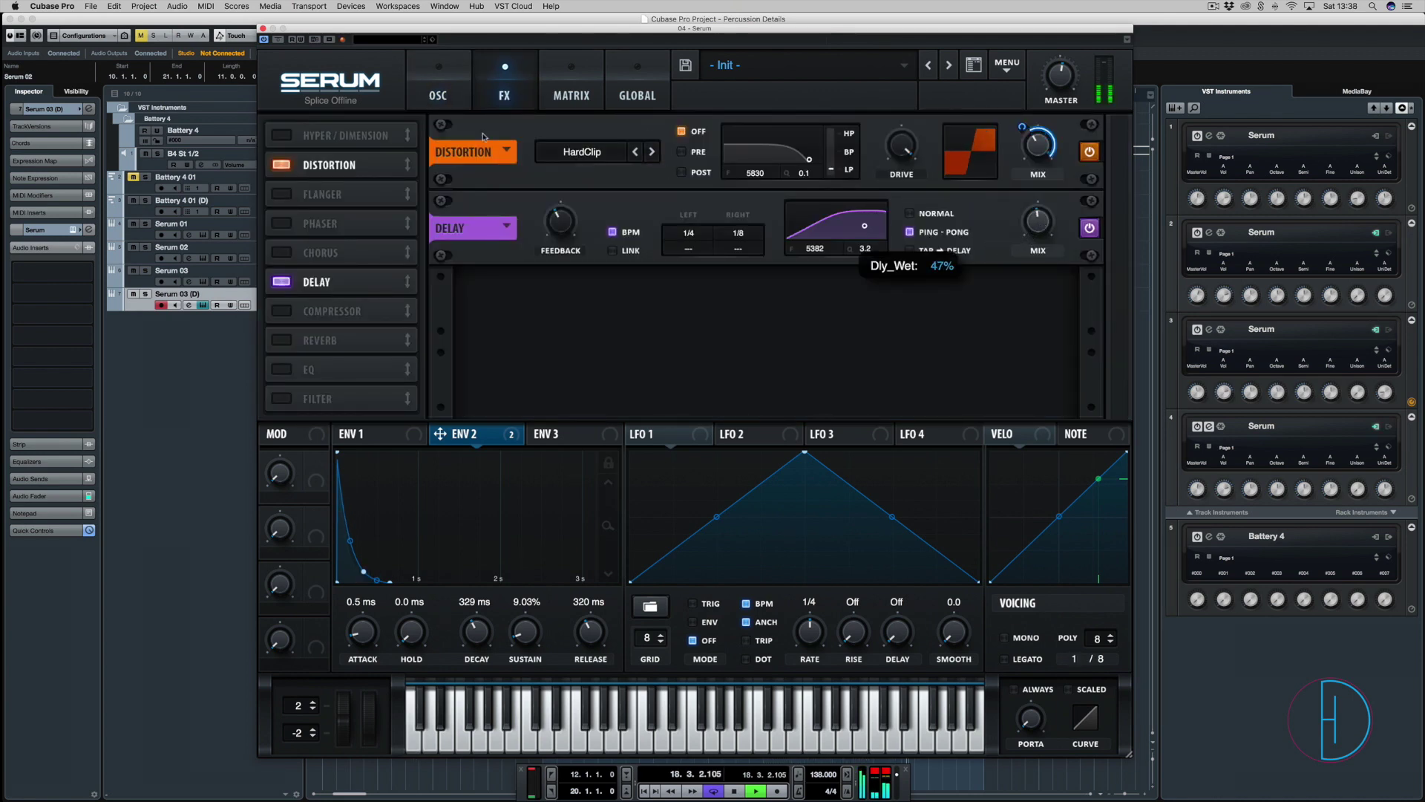
{"action": "left_click_drag", "start_coordinate": [573, 225], "coordinate": [573, 207]}
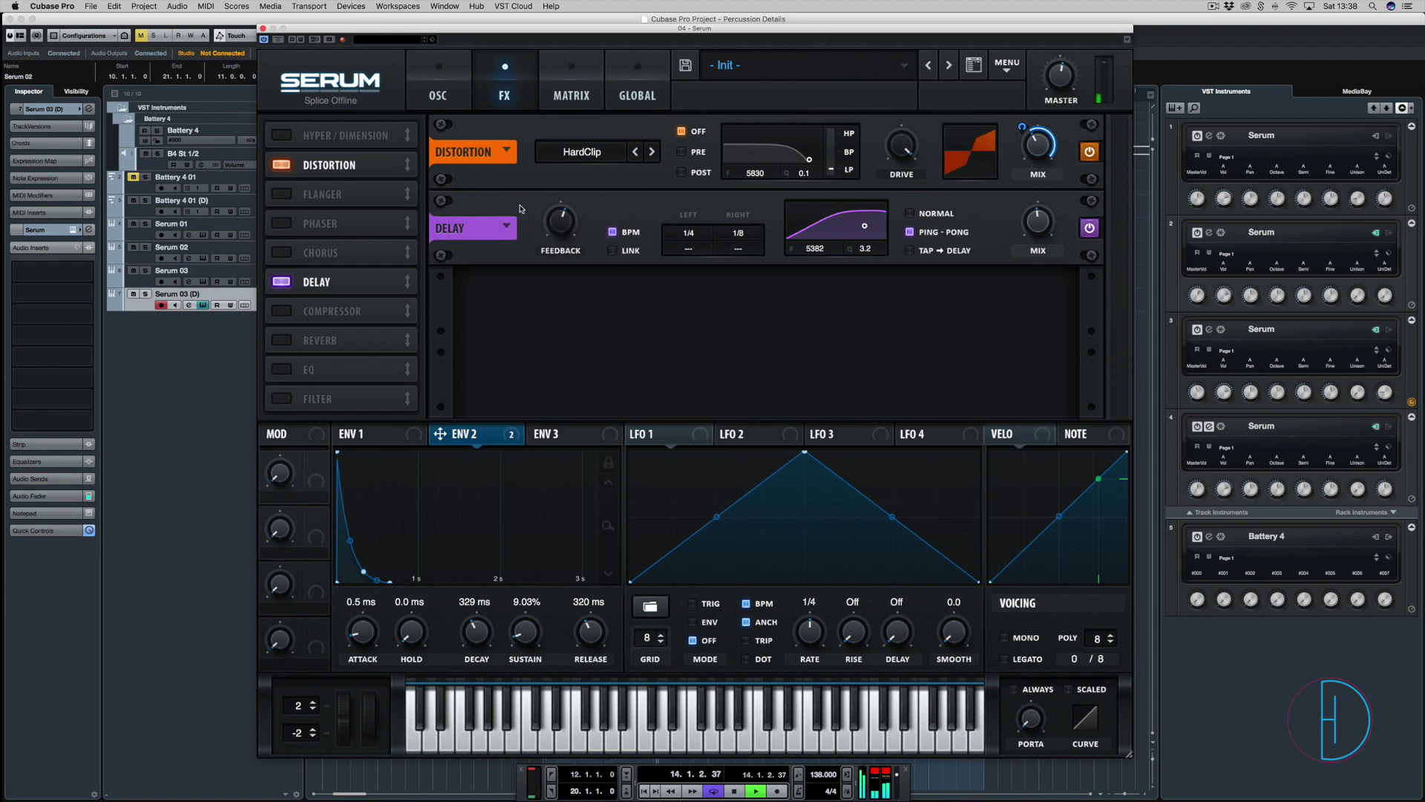
{"action": "left_click", "coordinate": [451, 71]}
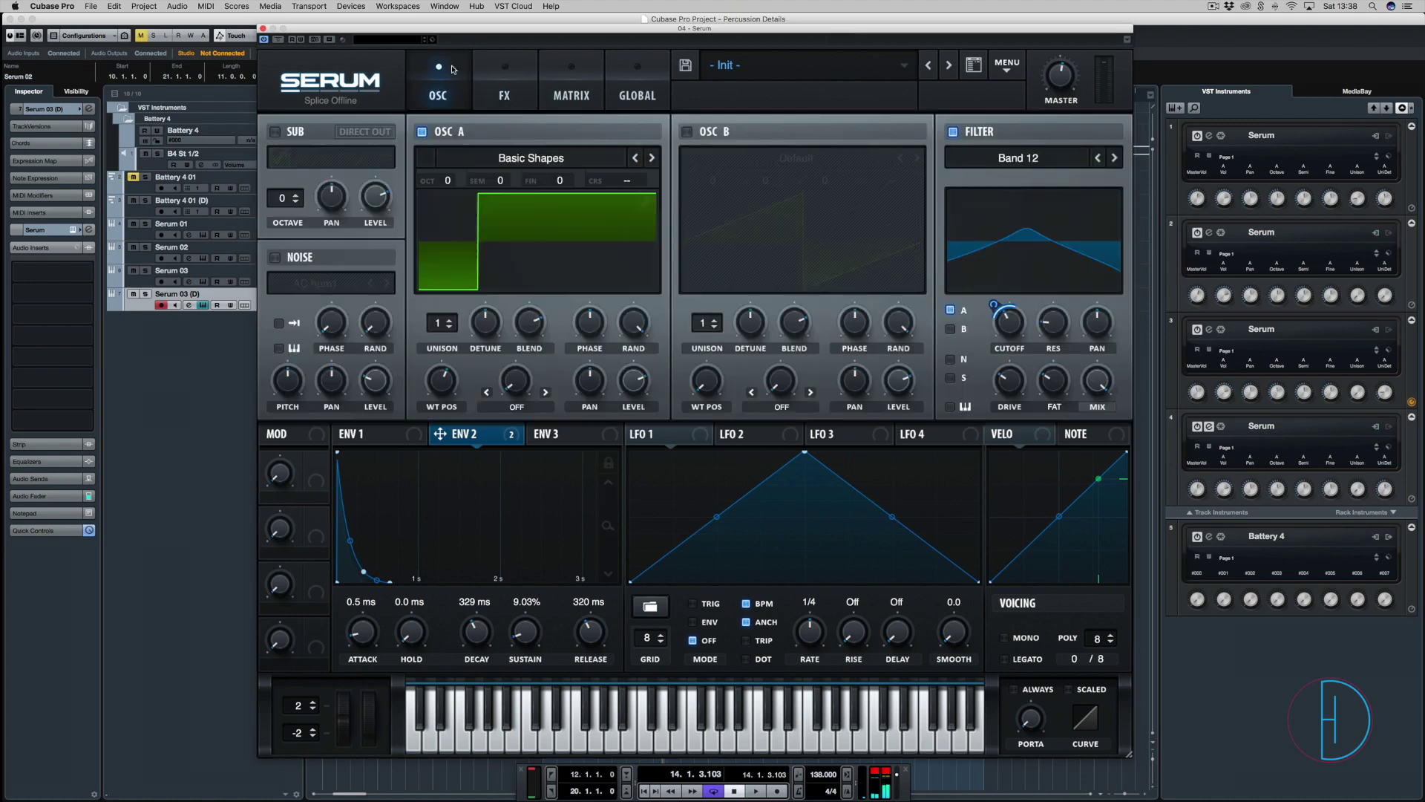
{"action": "left_click", "coordinate": [263, 28]}
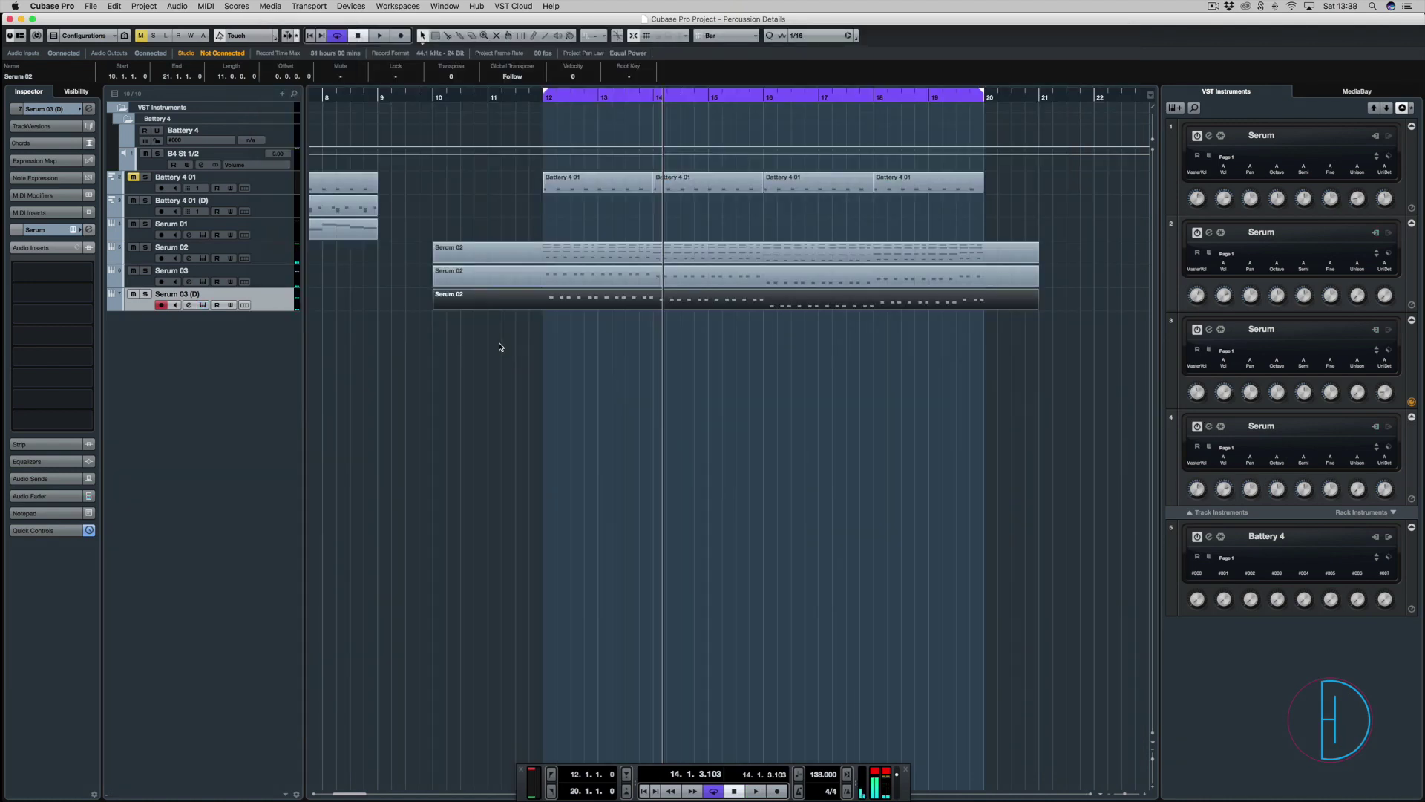
Insert FabFilter Pro-Q 2 and FabFilter Pro-C 2 in the first two insert slots of the Serum 03 (D) channel.
{"action": "key", "text": "F3"}
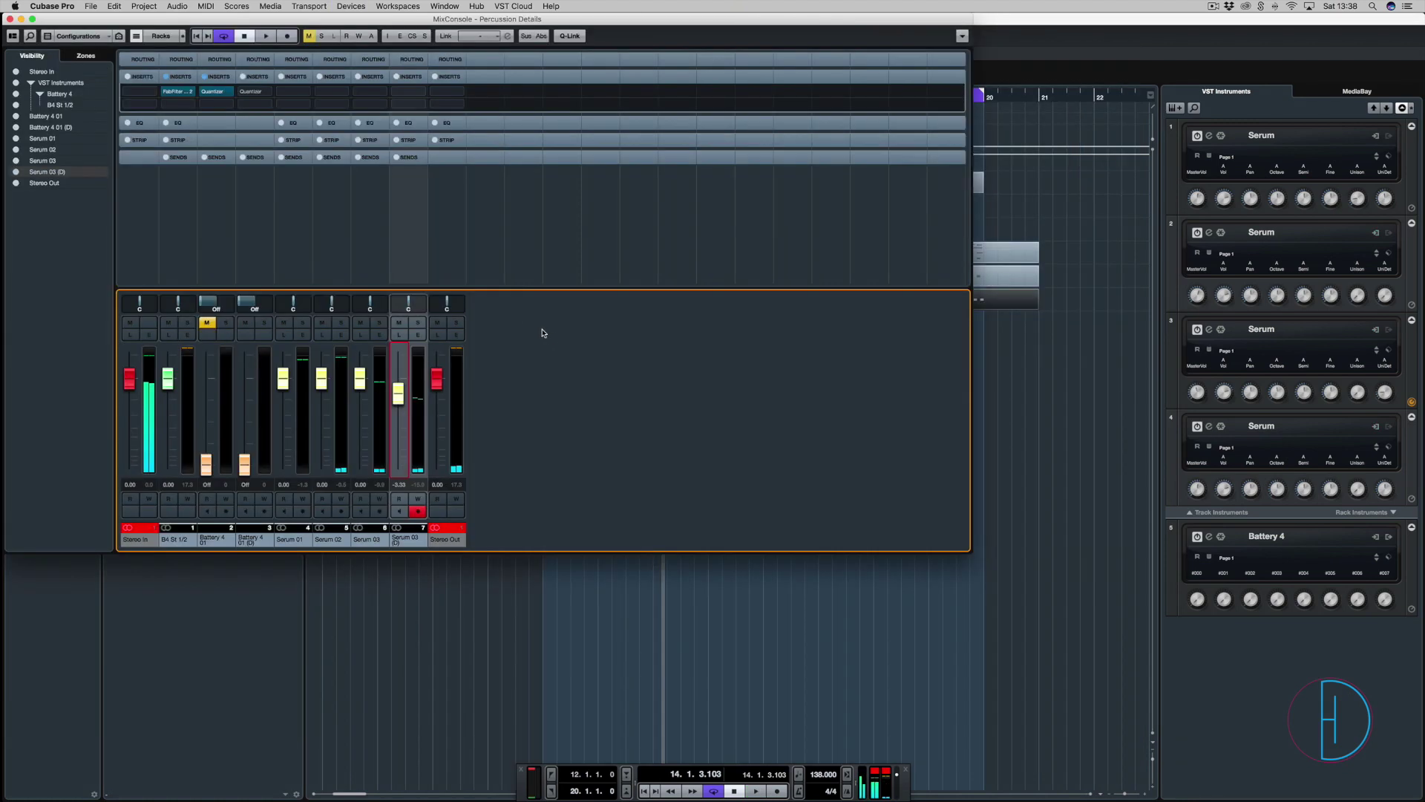
{"action": "left_click", "coordinate": [427, 92]}
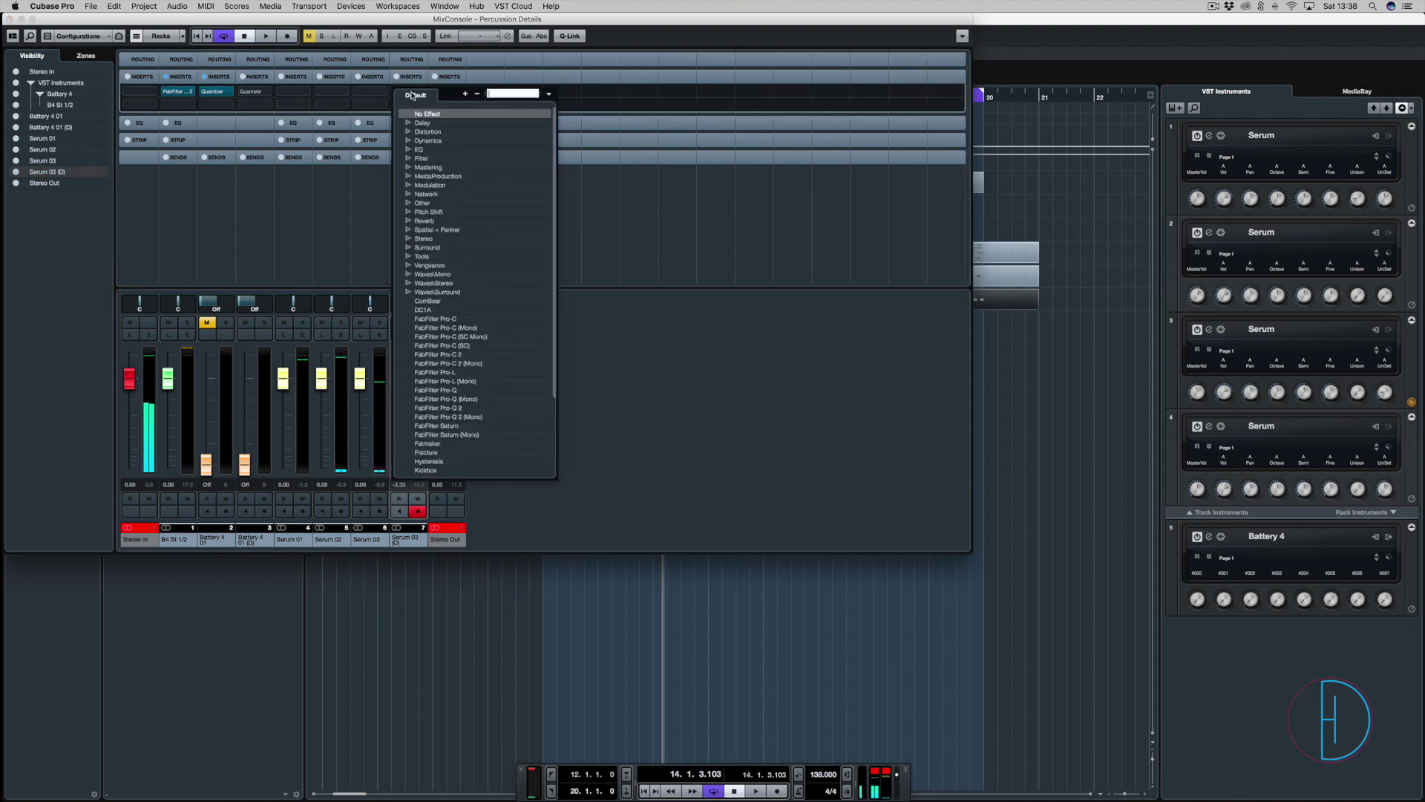
{"action": "left_click", "coordinate": [438, 408]}
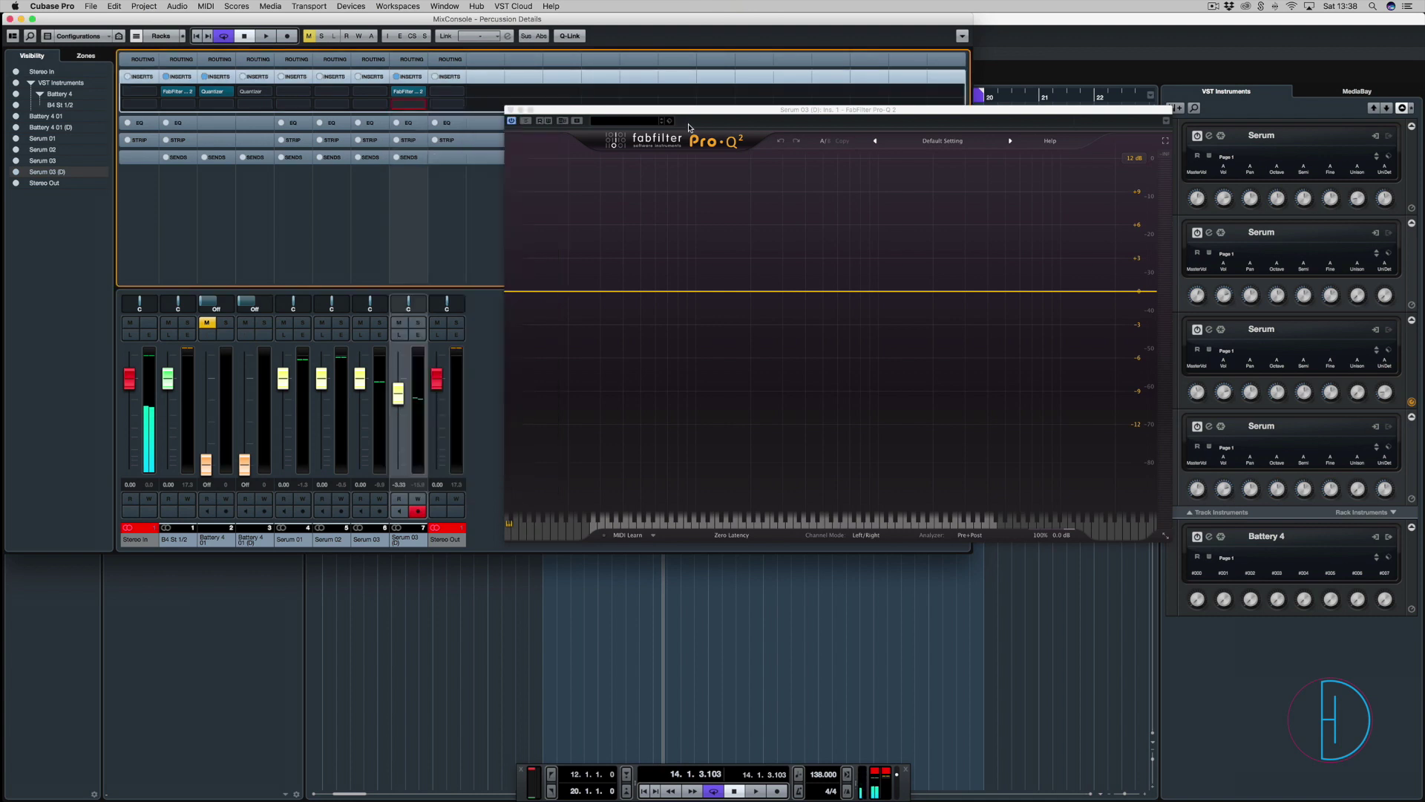
{"action": "left_click_drag", "start_coordinate": [646, 173], "coordinate": [661, 122]}
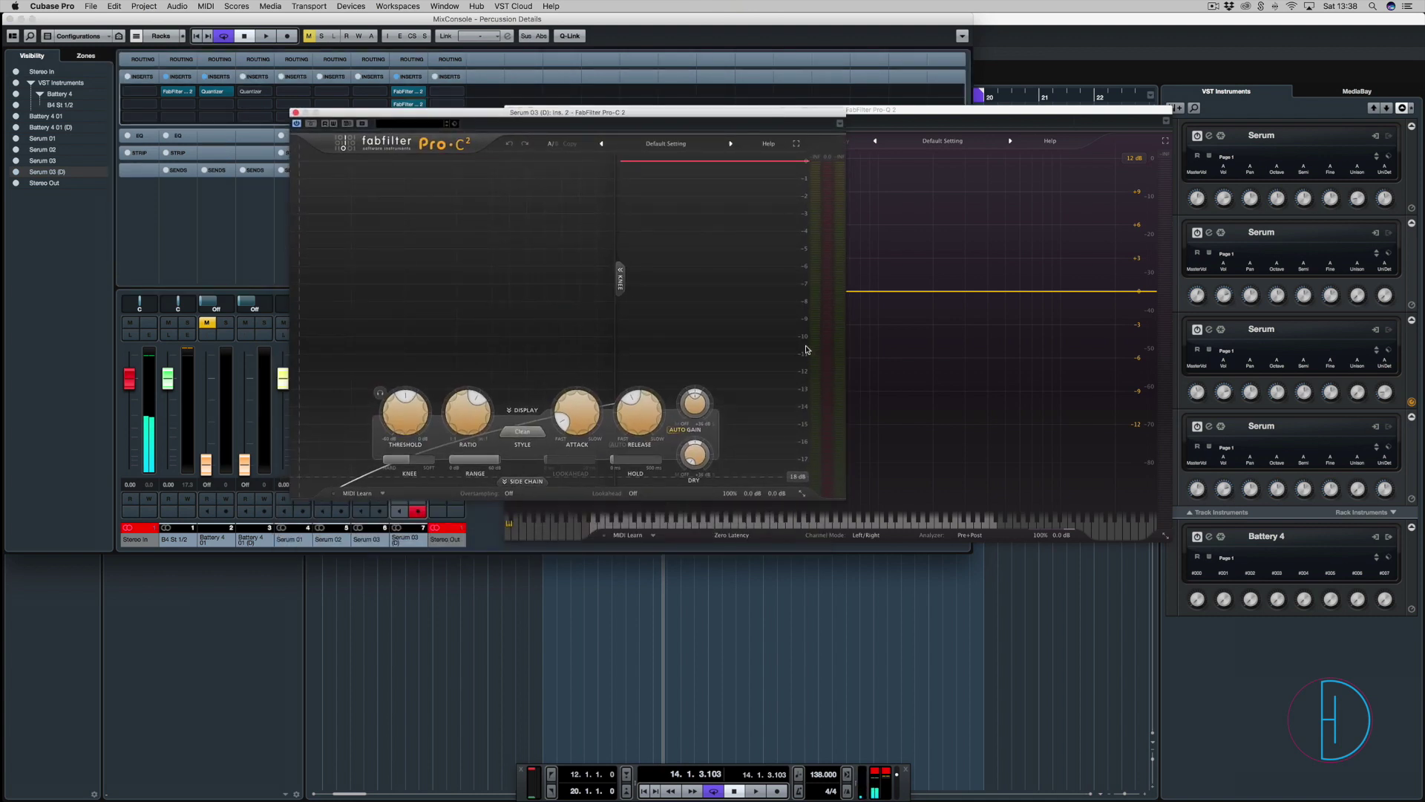
Adjust the Pro-C 2 knee, raise the threshold to its maximum, and set the ratio to about 2.04:1.
{"action": "left_click", "coordinate": [801, 493]}
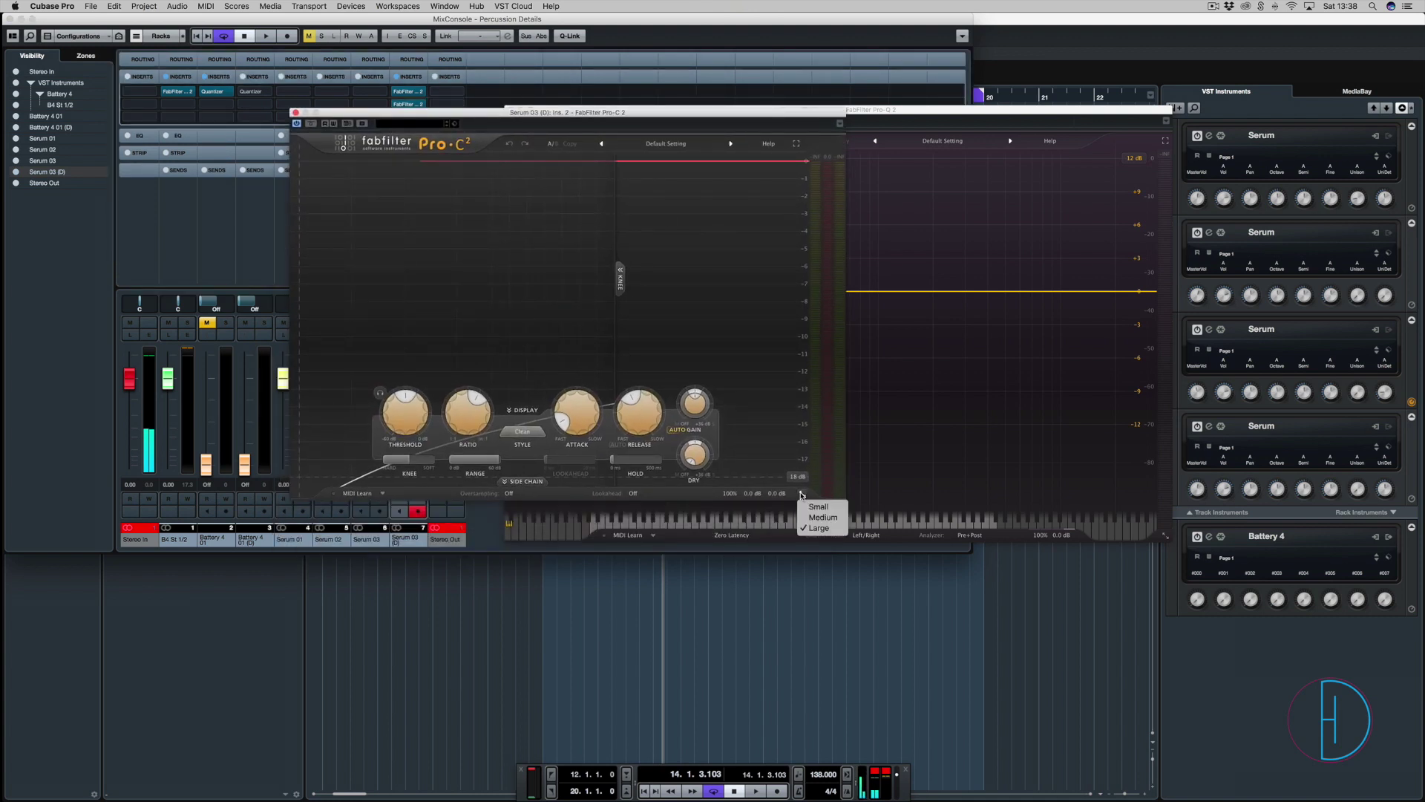
{"action": "left_click", "coordinate": [815, 403]}
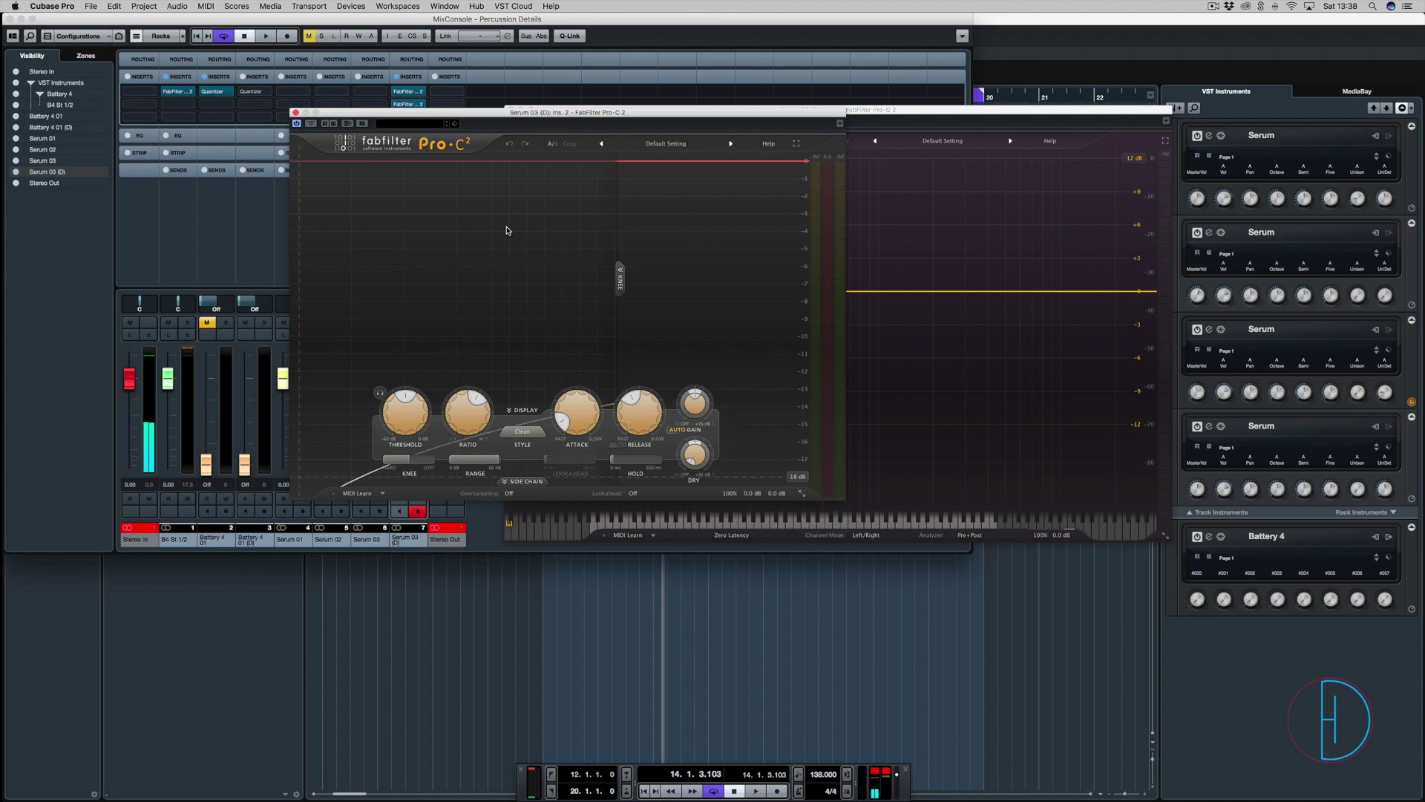
{"action": "left_click_drag", "start_coordinate": [510, 116], "coordinate": [645, 185]}
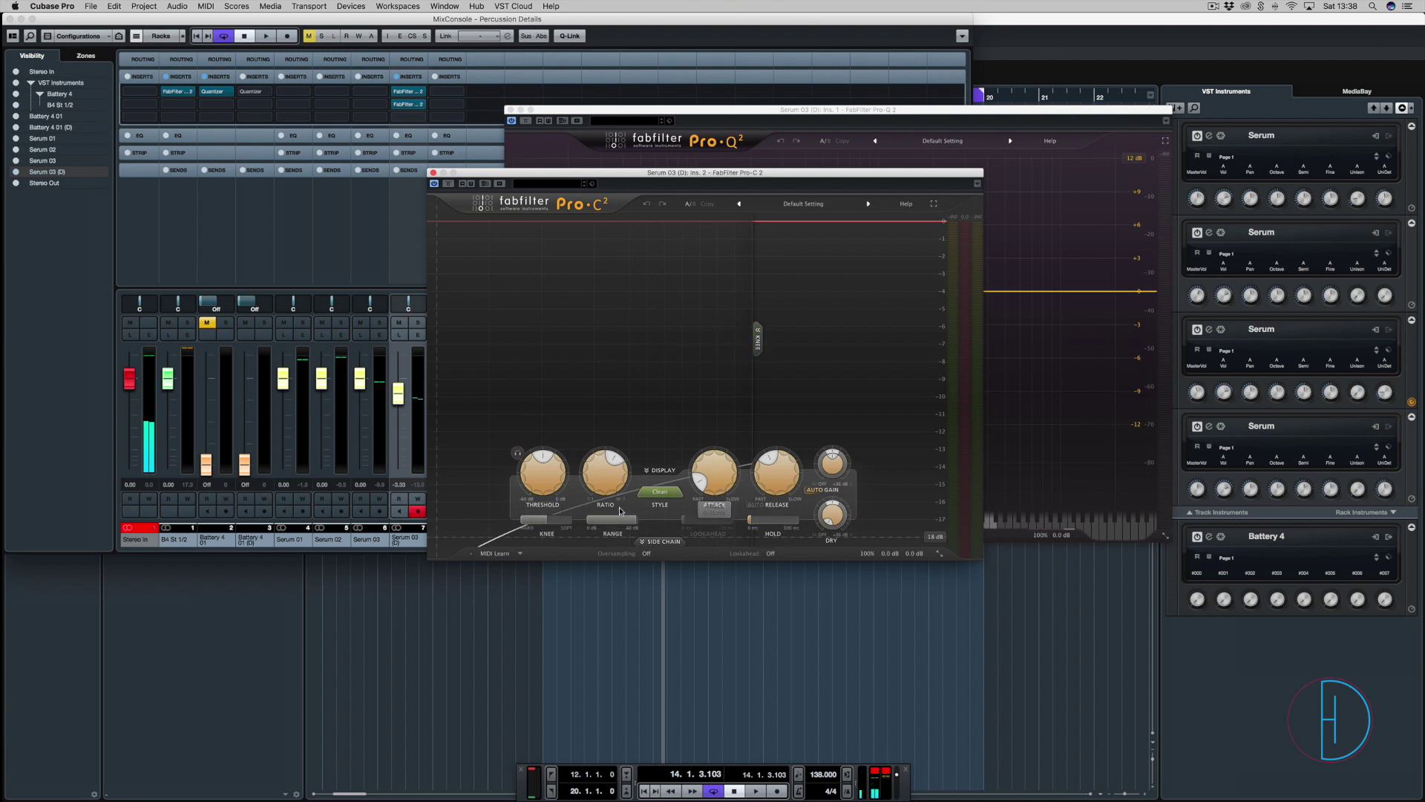
{"action": "left_click_drag", "start_coordinate": [547, 523], "coordinate": [498, 554]}
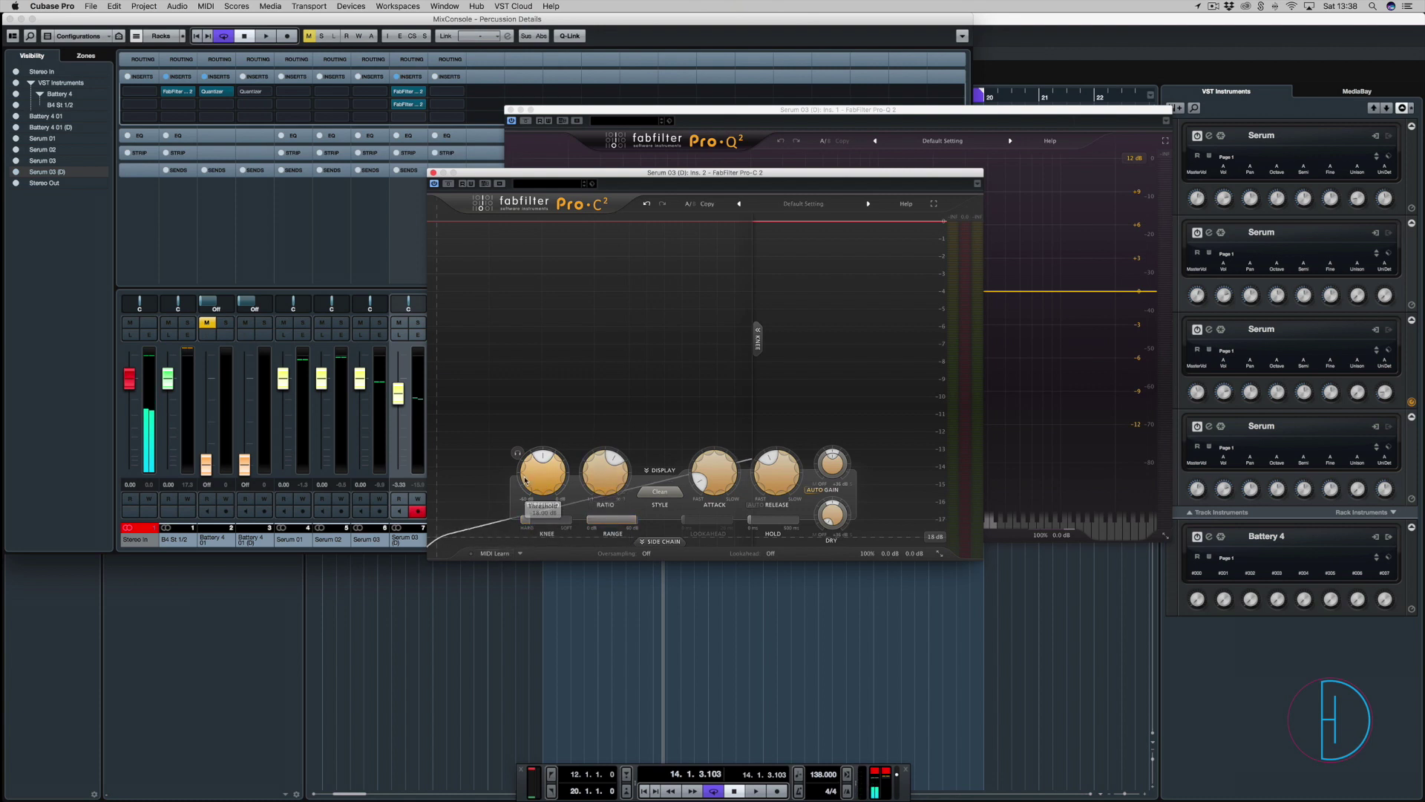
{"action": "left_click_drag", "start_coordinate": [526, 480], "coordinate": [582, 367]}
{"action": "left_click_drag", "start_coordinate": [606, 463], "coordinate": [603, 478]}
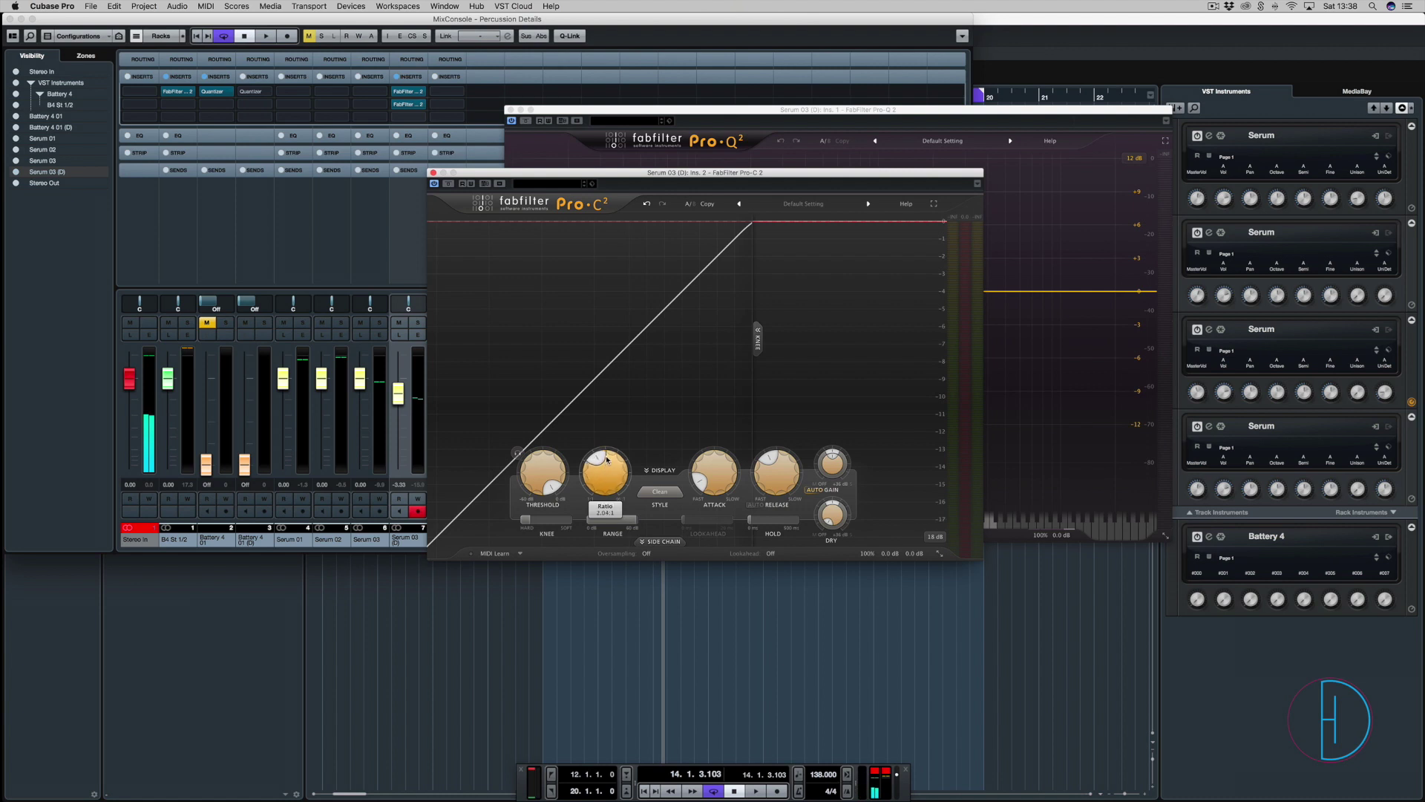
Set the Pro-C 2 style to Classic and lower its threshold while the loop plays.
{"action": "key", "text": "space"}
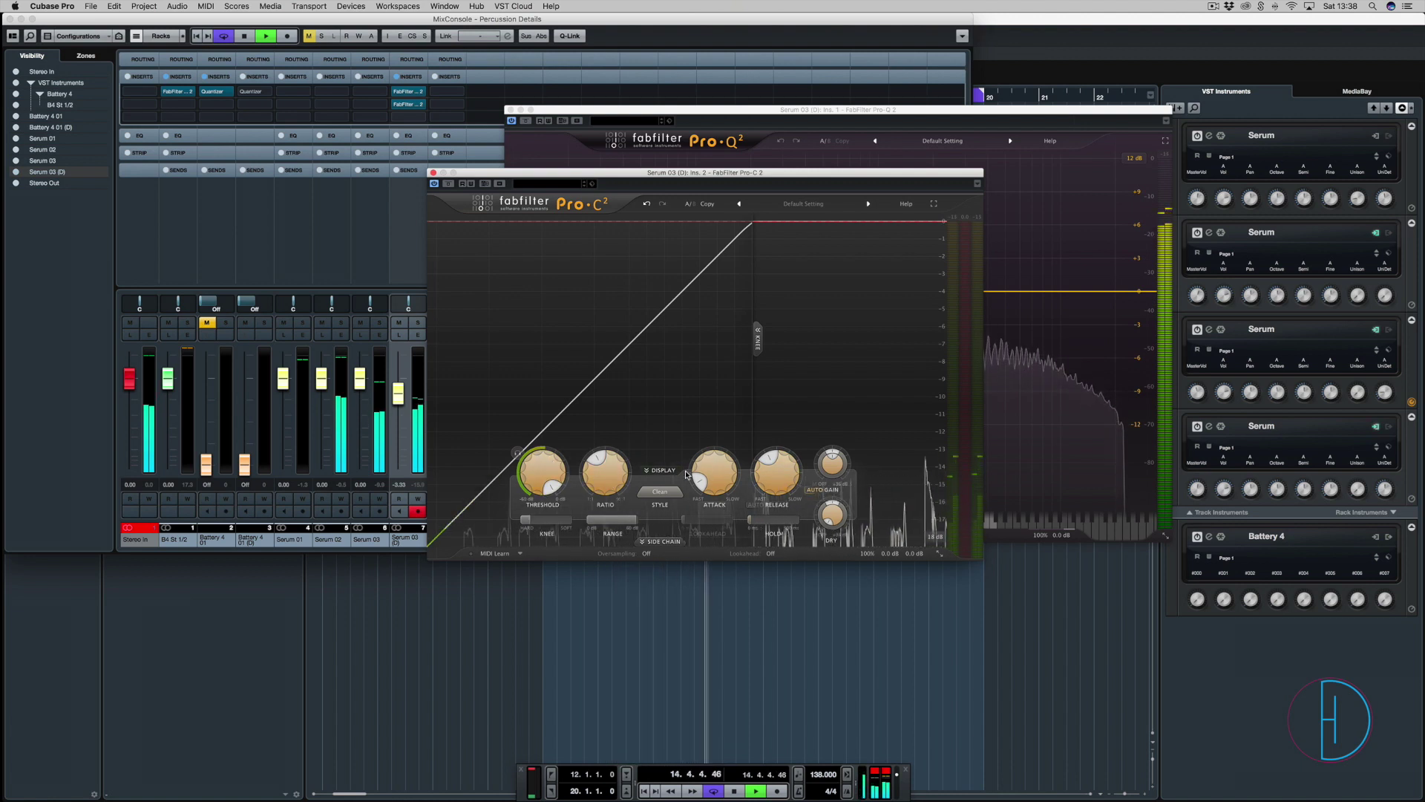
{"action": "key", "text": "space"}
{"action": "left_click", "coordinate": [657, 494]}
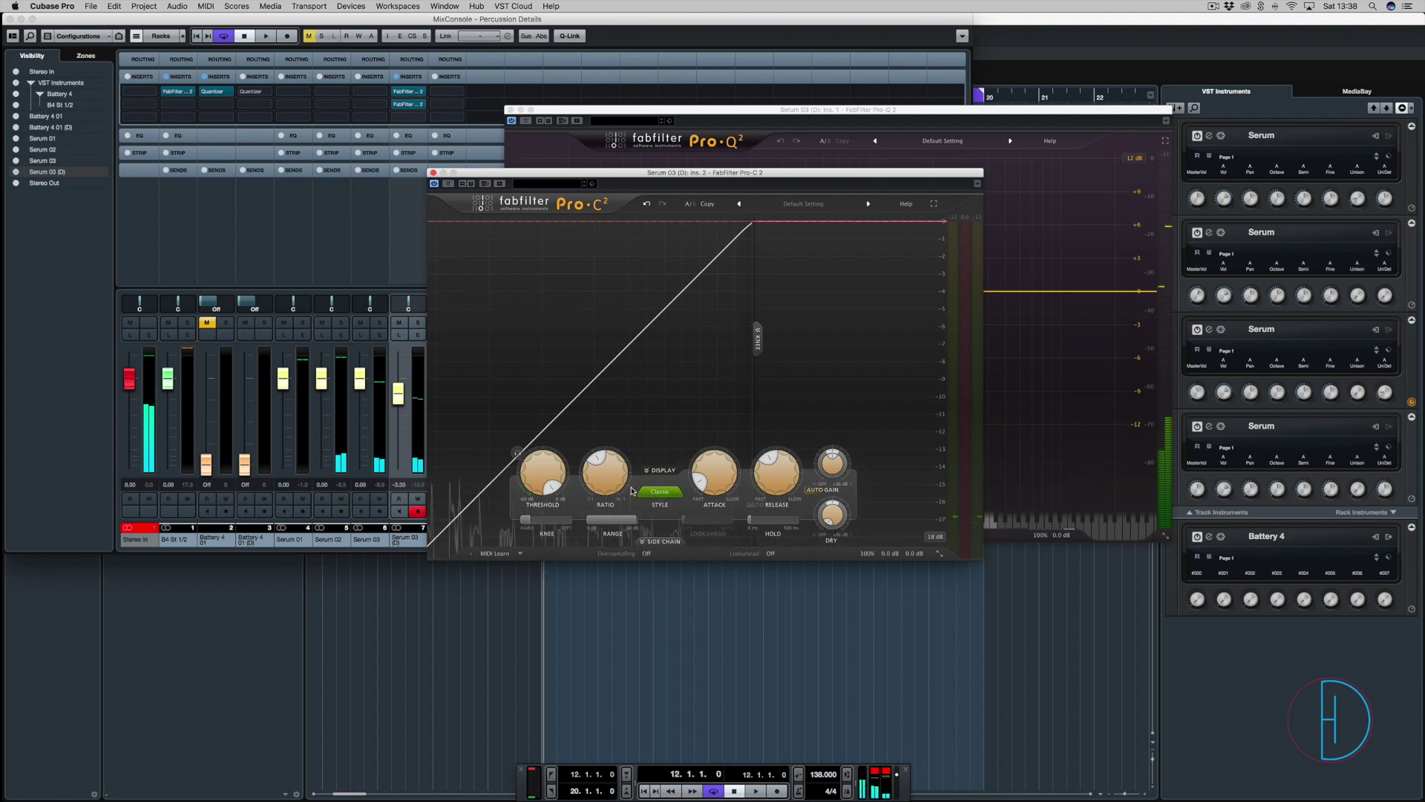
{"action": "key", "text": "space"}
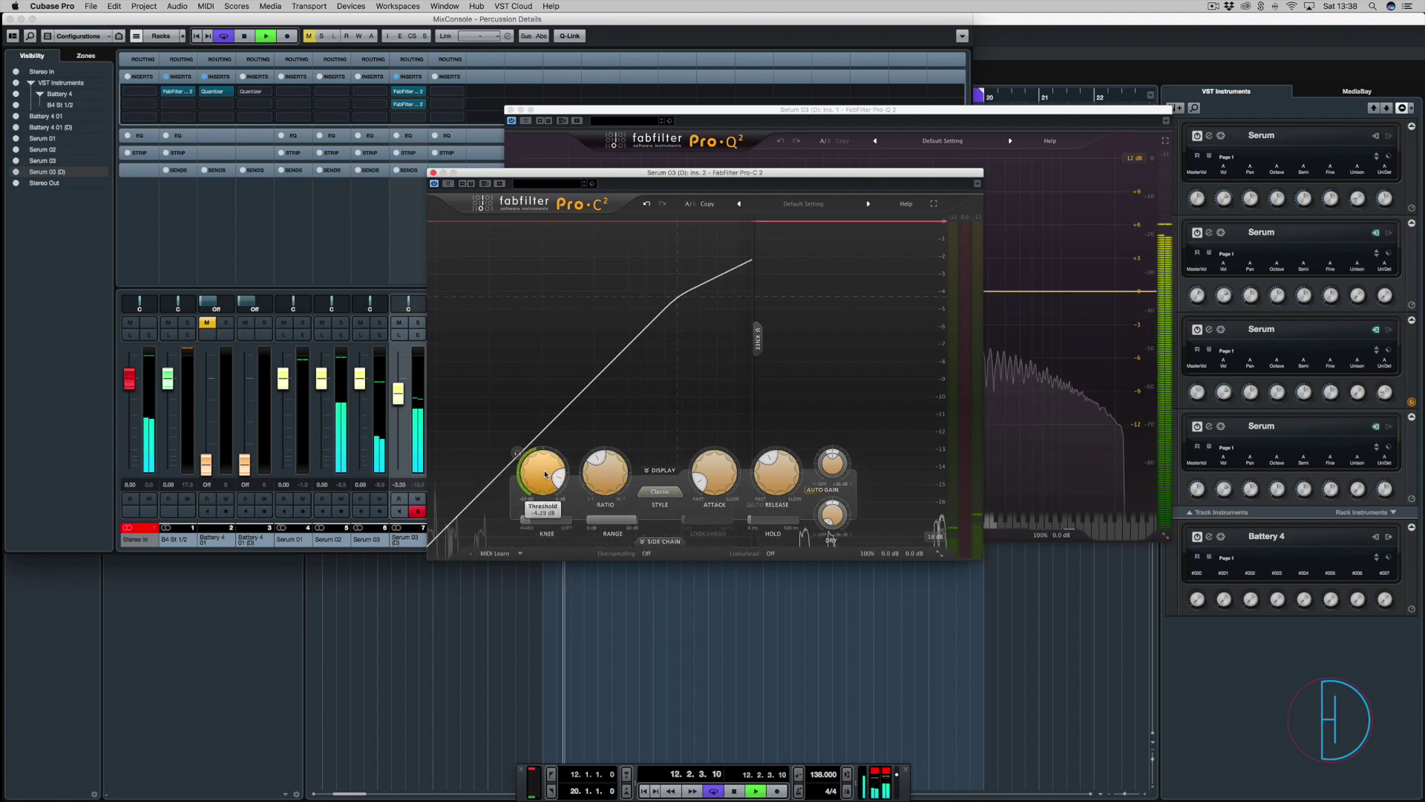
{"action": "left_click_drag", "start_coordinate": [541, 478], "coordinate": [539, 547]}
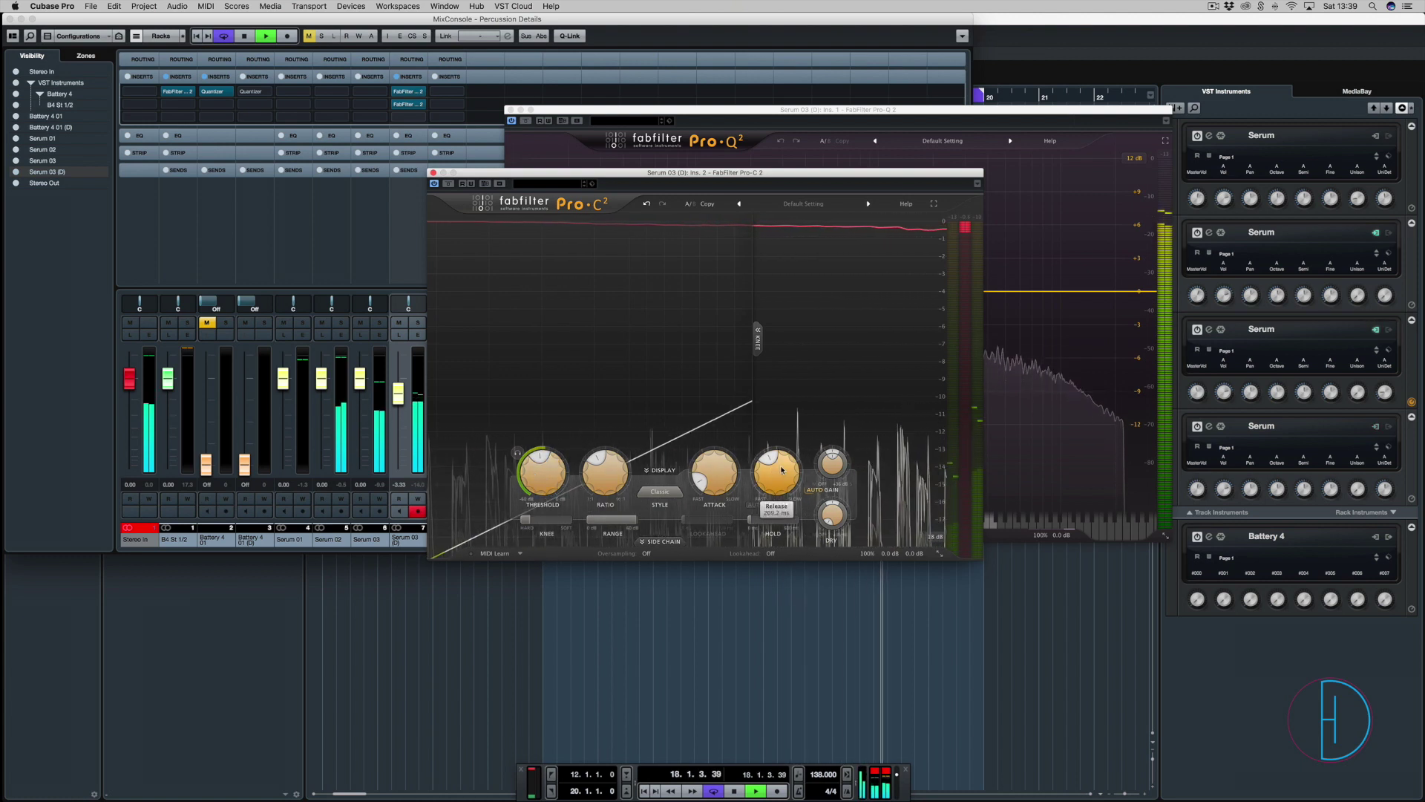
Shorten the Pro-C 2 release and set its threshold to about -22 dB while the loop plays.
{"action": "left_click_drag", "start_coordinate": [782, 469], "coordinate": [740, 499]}
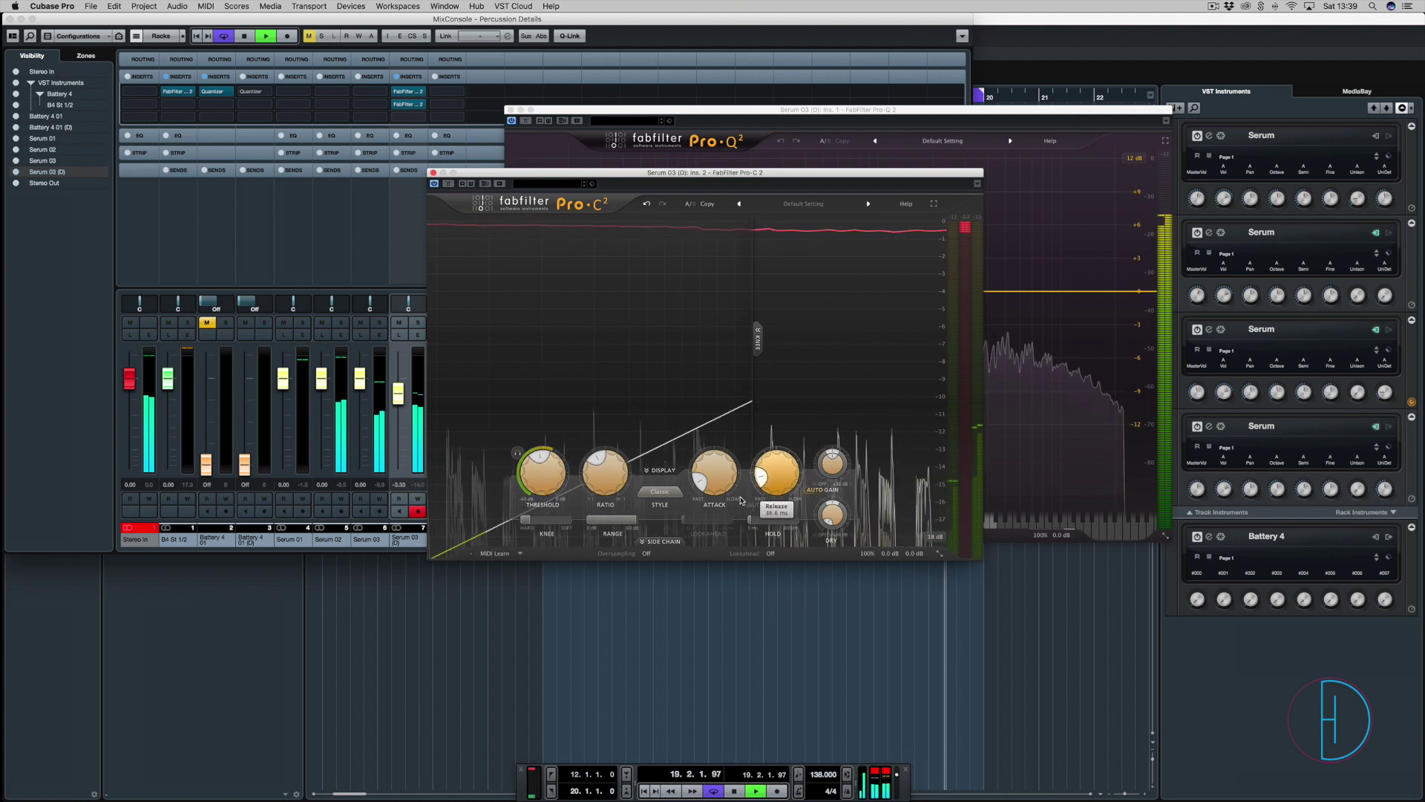
{"action": "left_click_drag", "start_coordinate": [546, 481], "coordinate": [522, 462]}
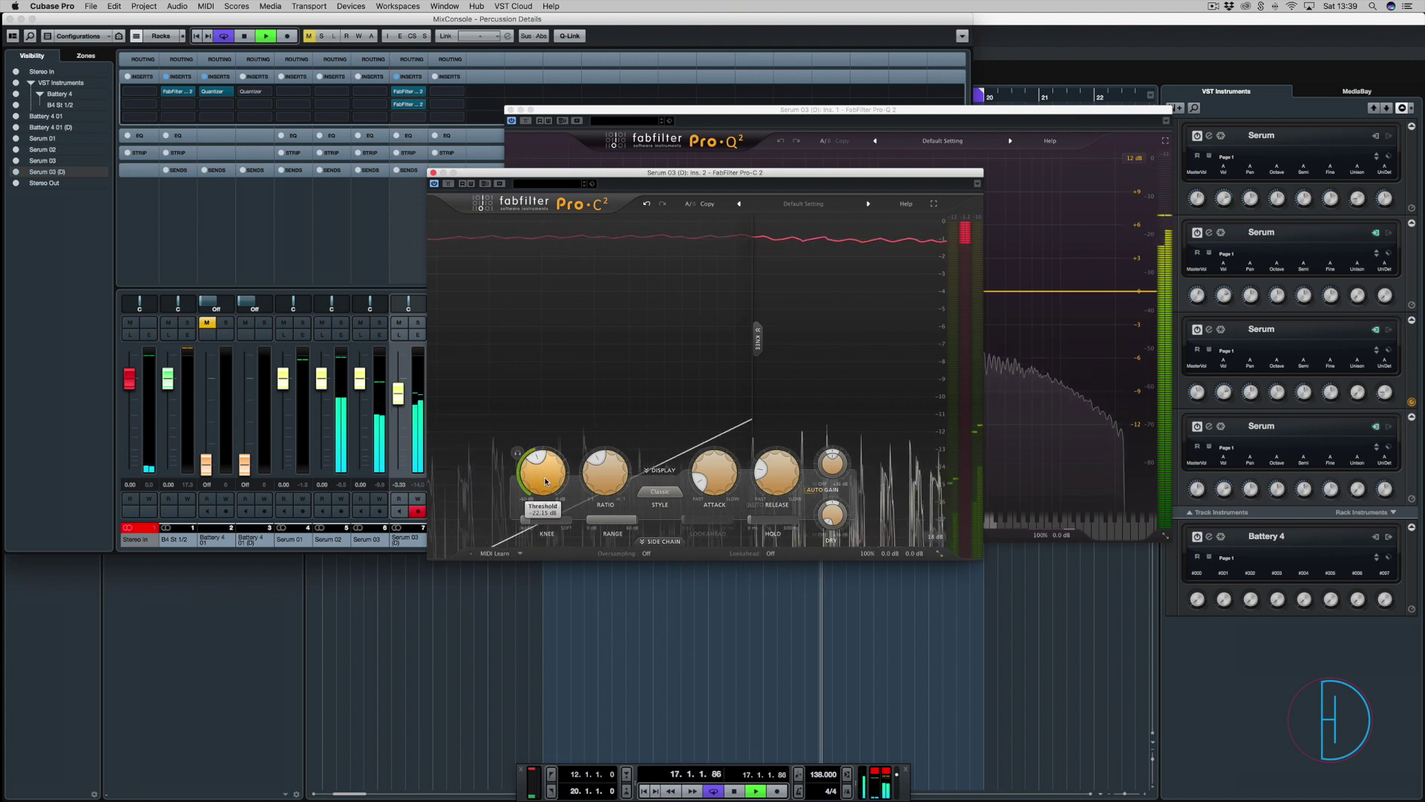
{"action": "key", "text": "space"}
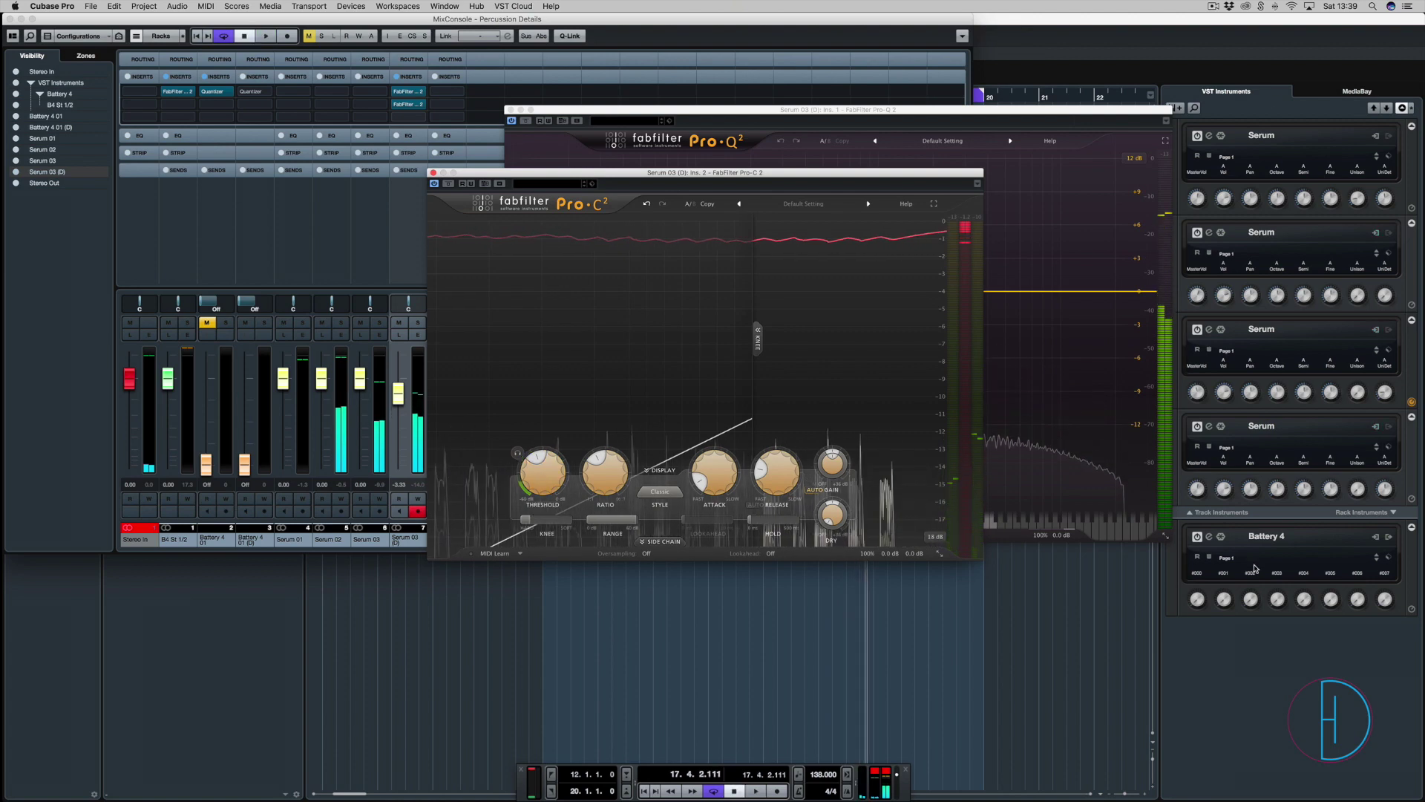
Raise the master level of the Serum 03 (D) instrument and raise the Pro-C 2 threshold to ease the compression.
{"action": "left_click", "coordinate": [1210, 427]}
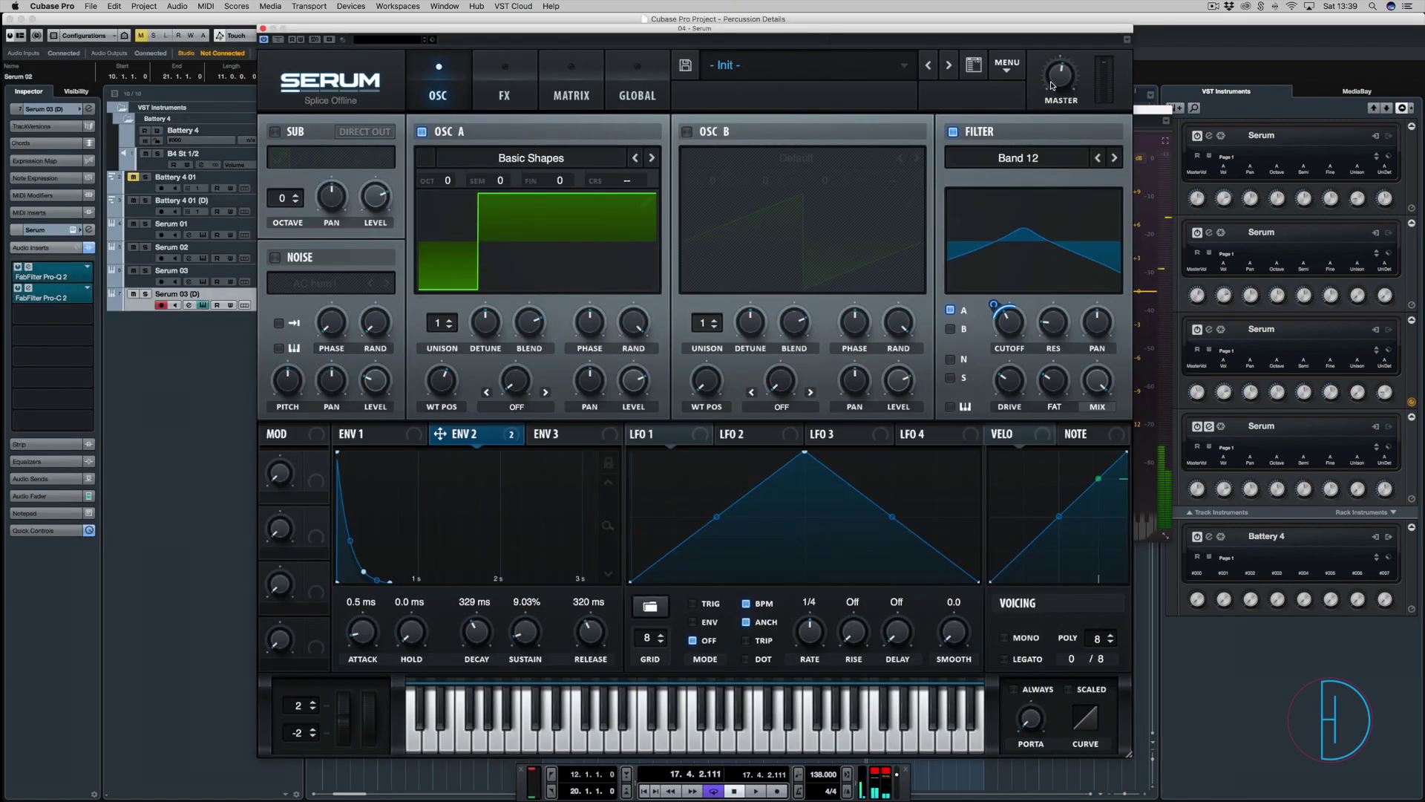
{"action": "left_click_drag", "start_coordinate": [1058, 91], "coordinate": [1056, 65]}
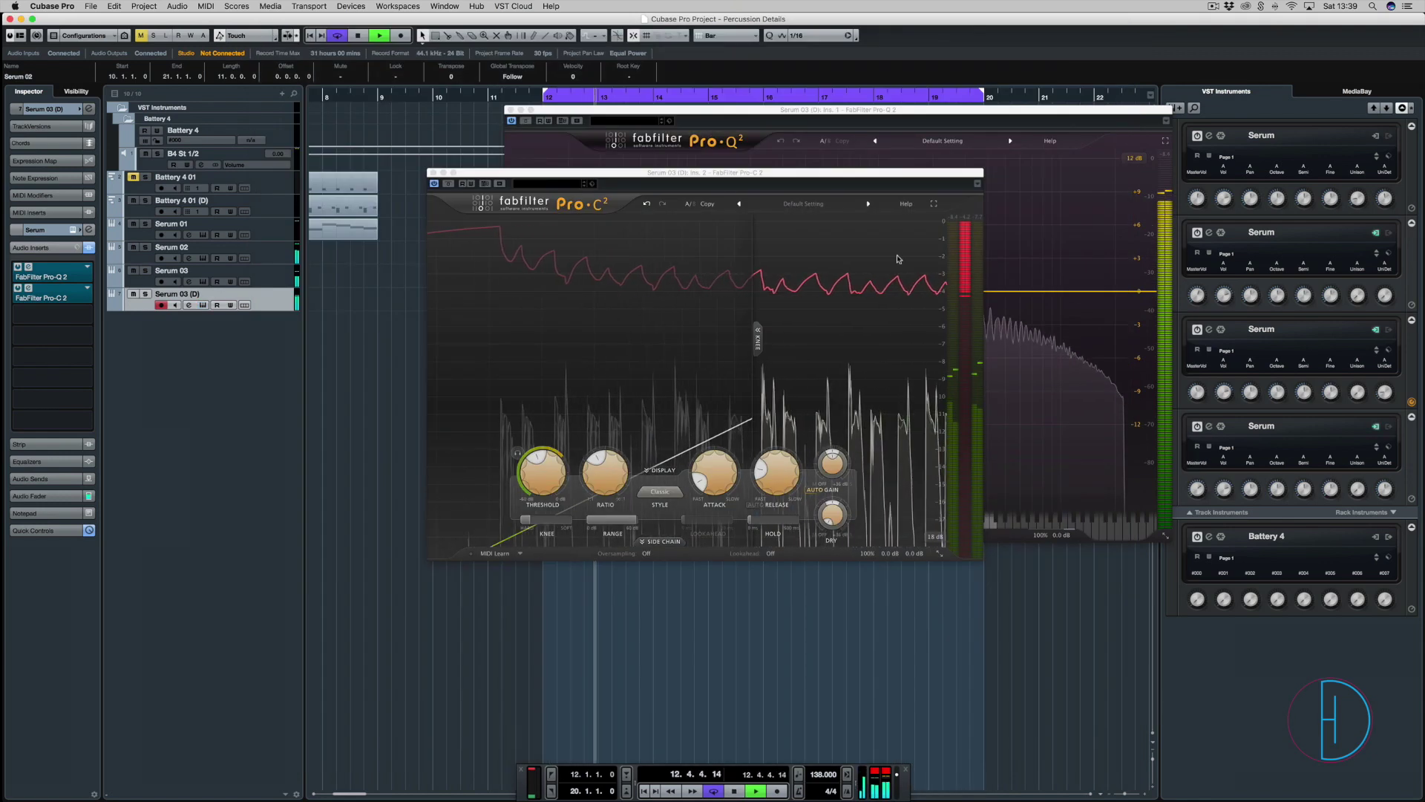
{"action": "mouse_move", "coordinate": [541, 475]}
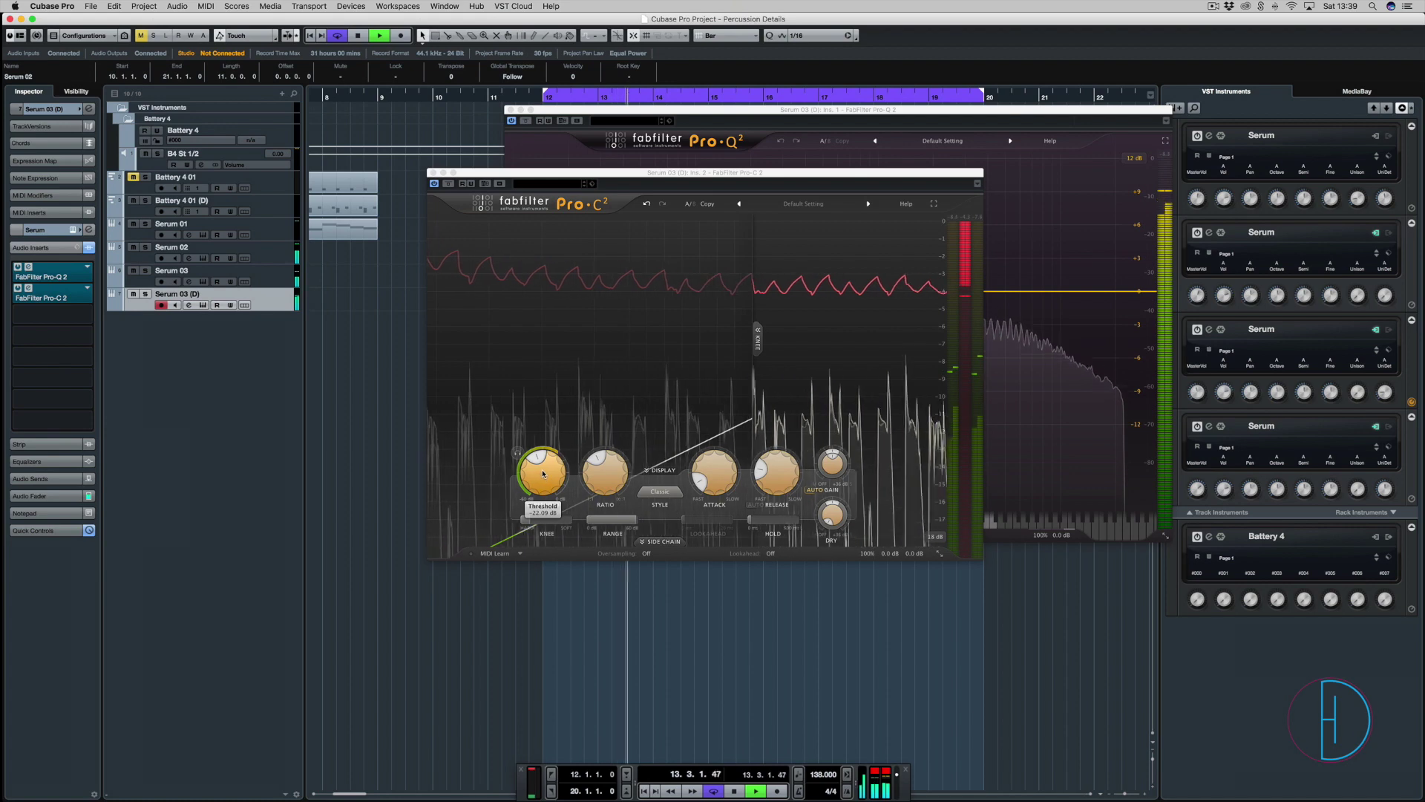
{"action": "left_click_drag", "start_coordinate": [543, 474], "coordinate": [539, 553]}
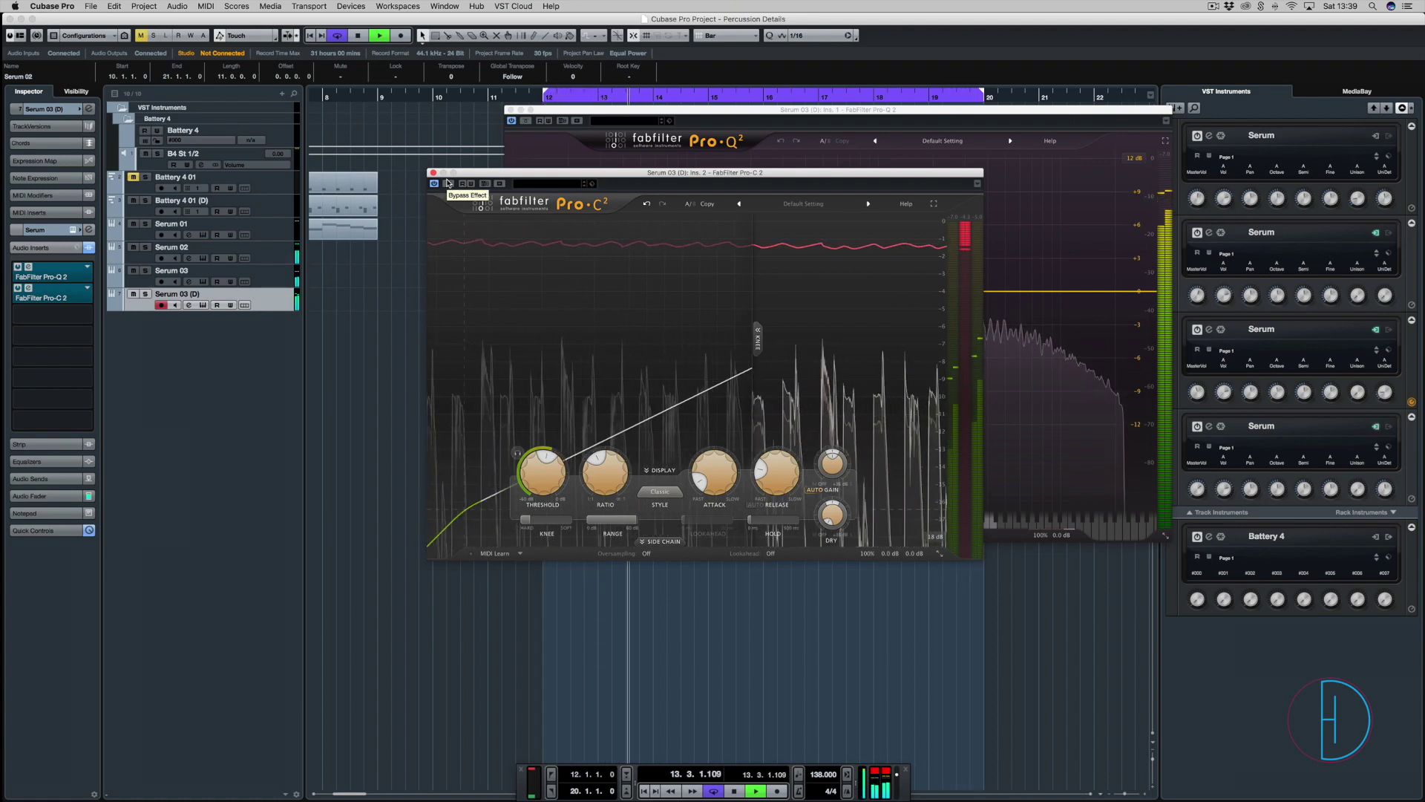
Compare the layer with Pro-C 2 bypassed and active during playback, then close the compressor window.
{"action": "left_click", "coordinate": [448, 183]}
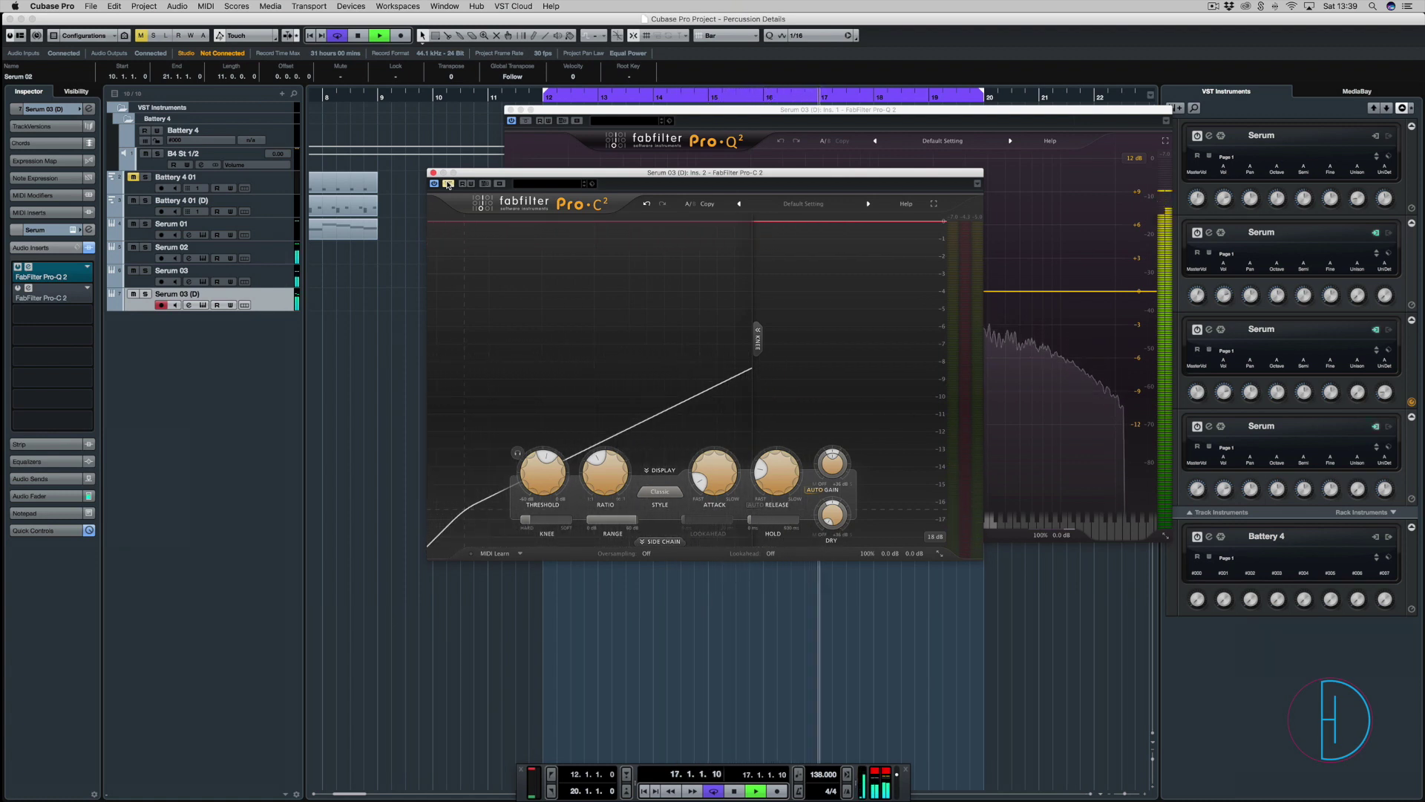
{"action": "left_click", "coordinate": [447, 184]}
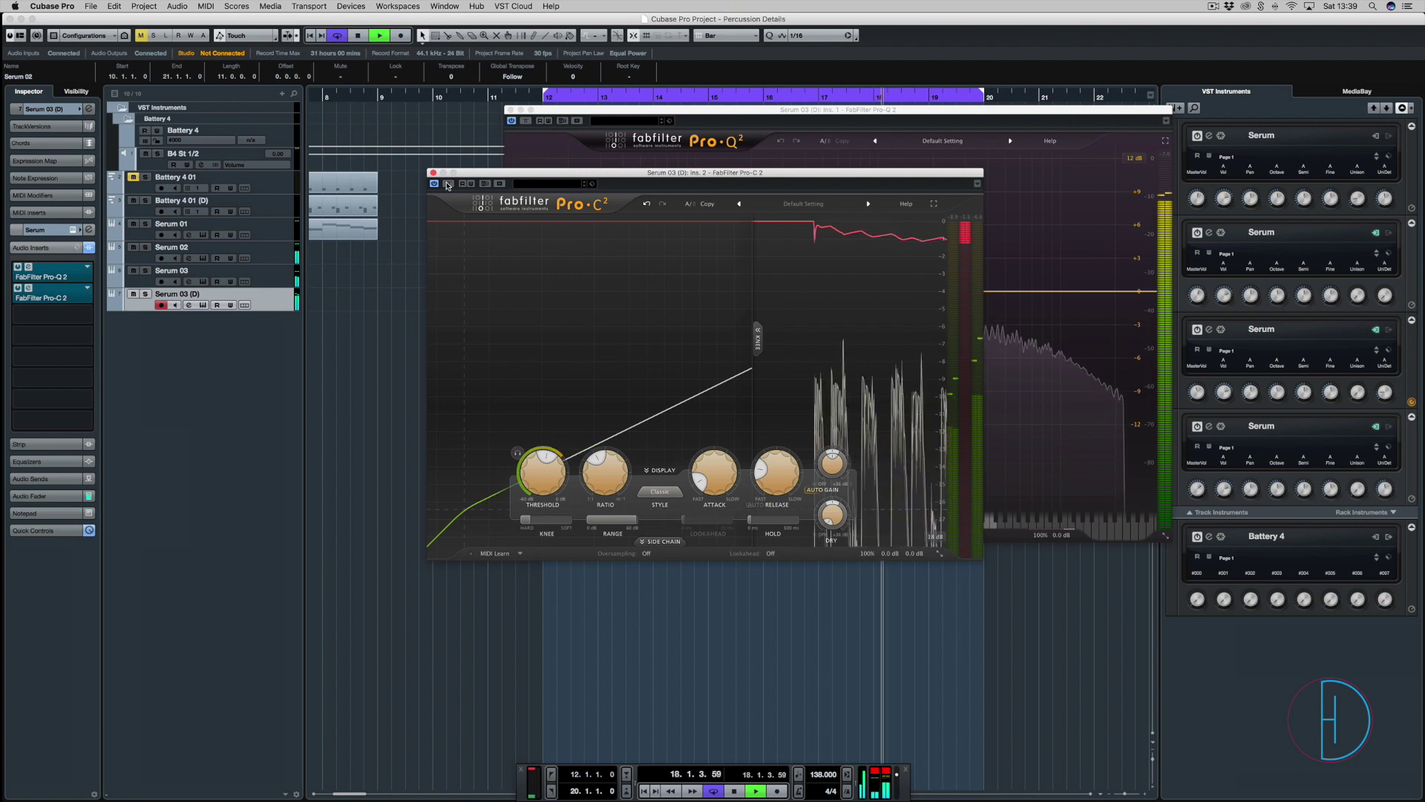
{"action": "key", "text": "space"}
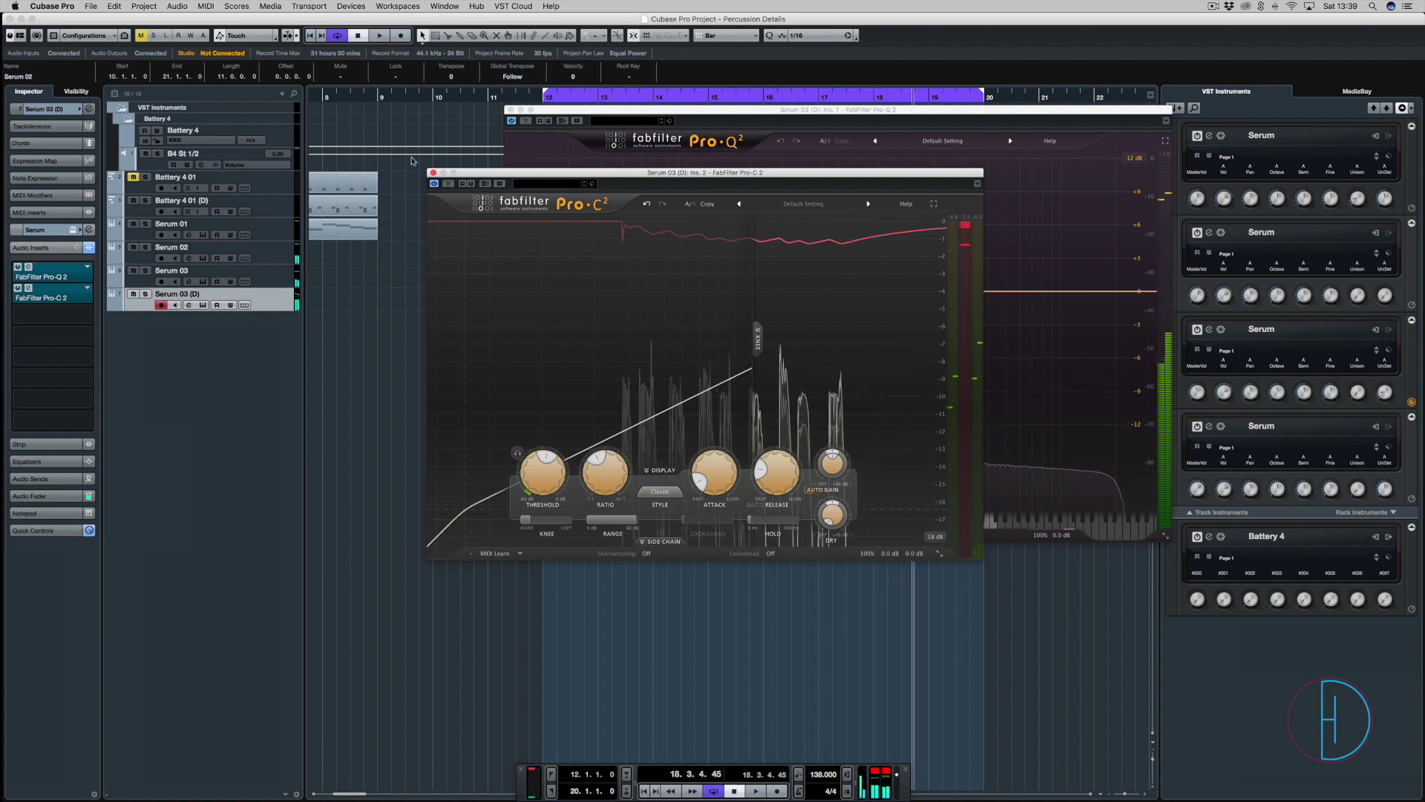
{"action": "left_click", "coordinate": [434, 173]}
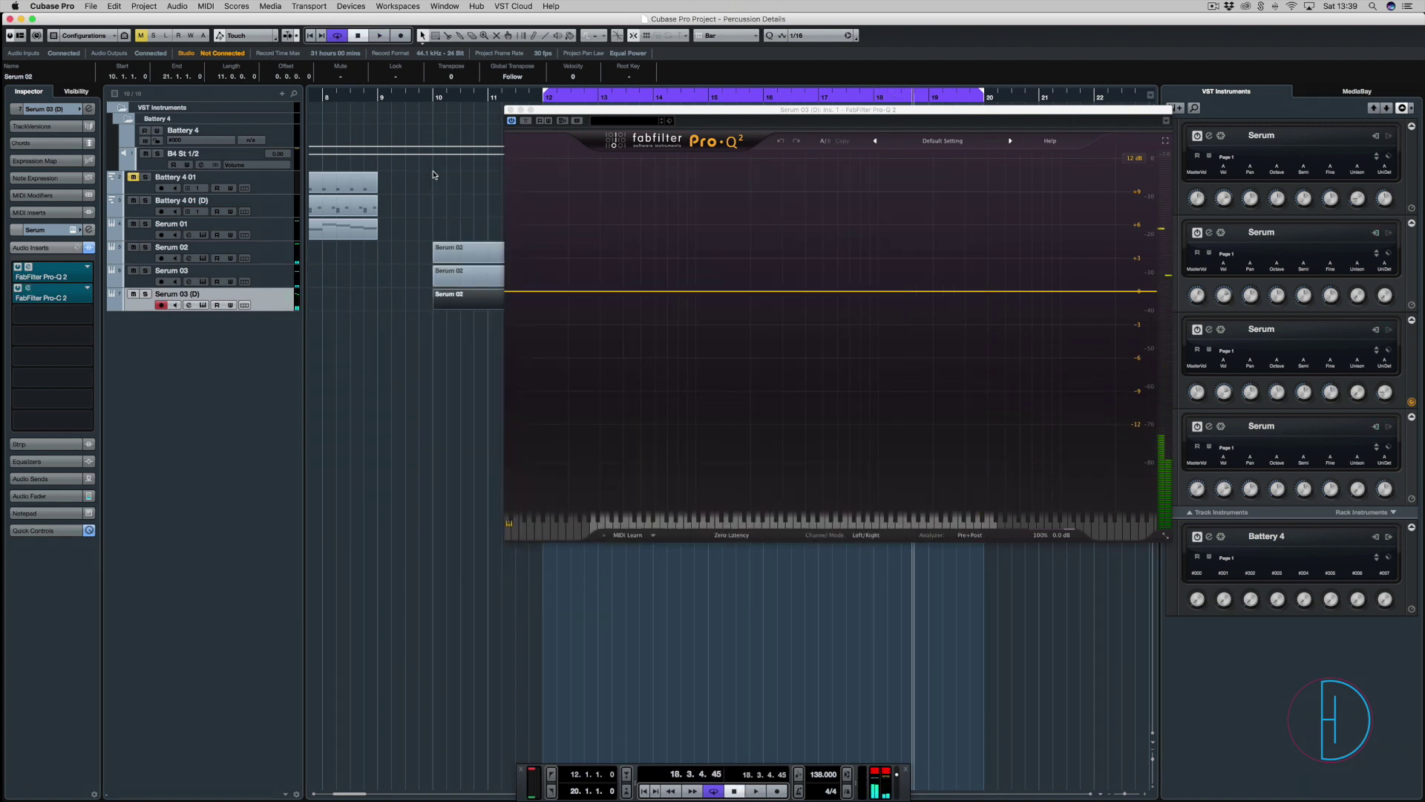
Add a low-cut band at about 77 Hz in Pro-Q 2 and a second Band Pass band at about 574 Hz.
{"action": "key", "text": "space"}
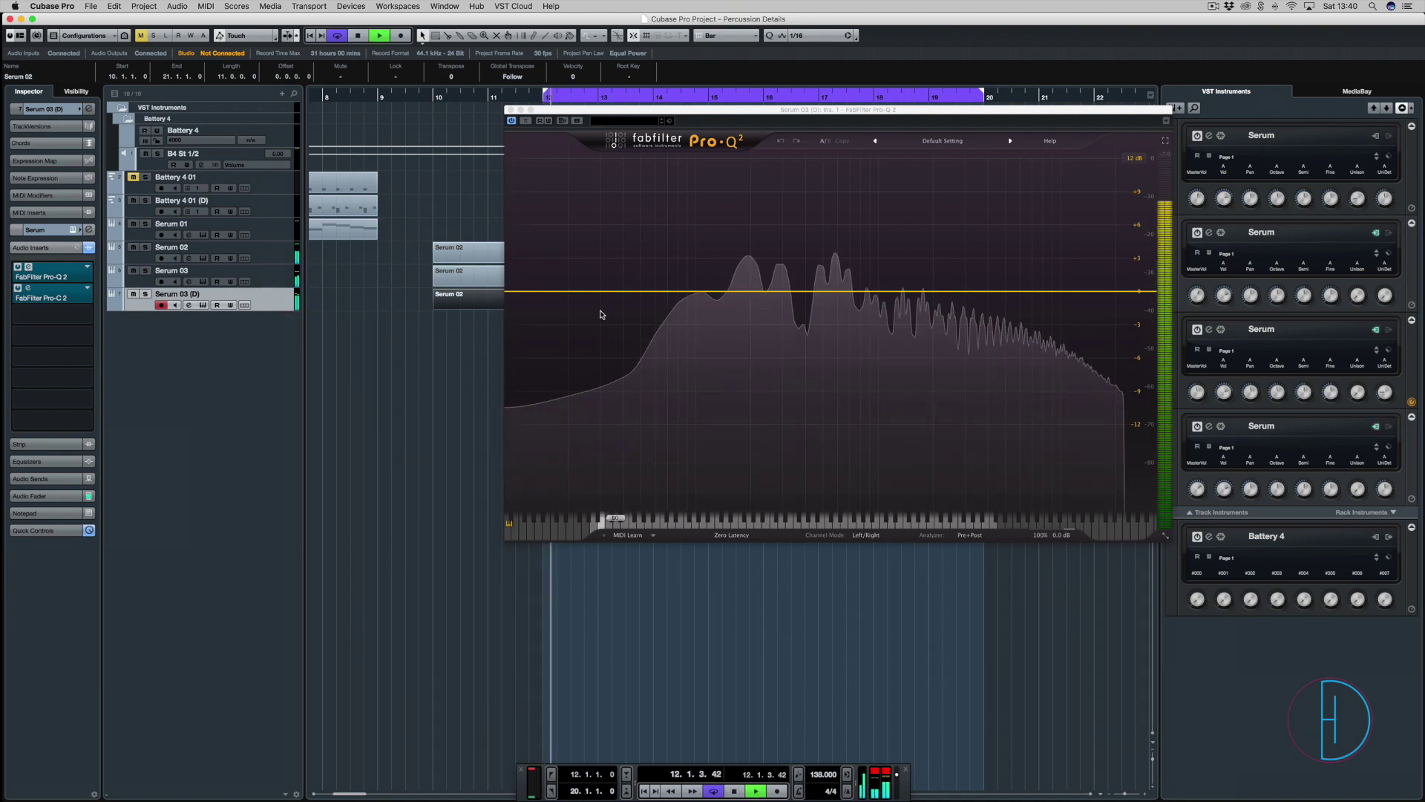
{"action": "left_click_drag", "start_coordinate": [513, 293], "coordinate": [675, 331]}
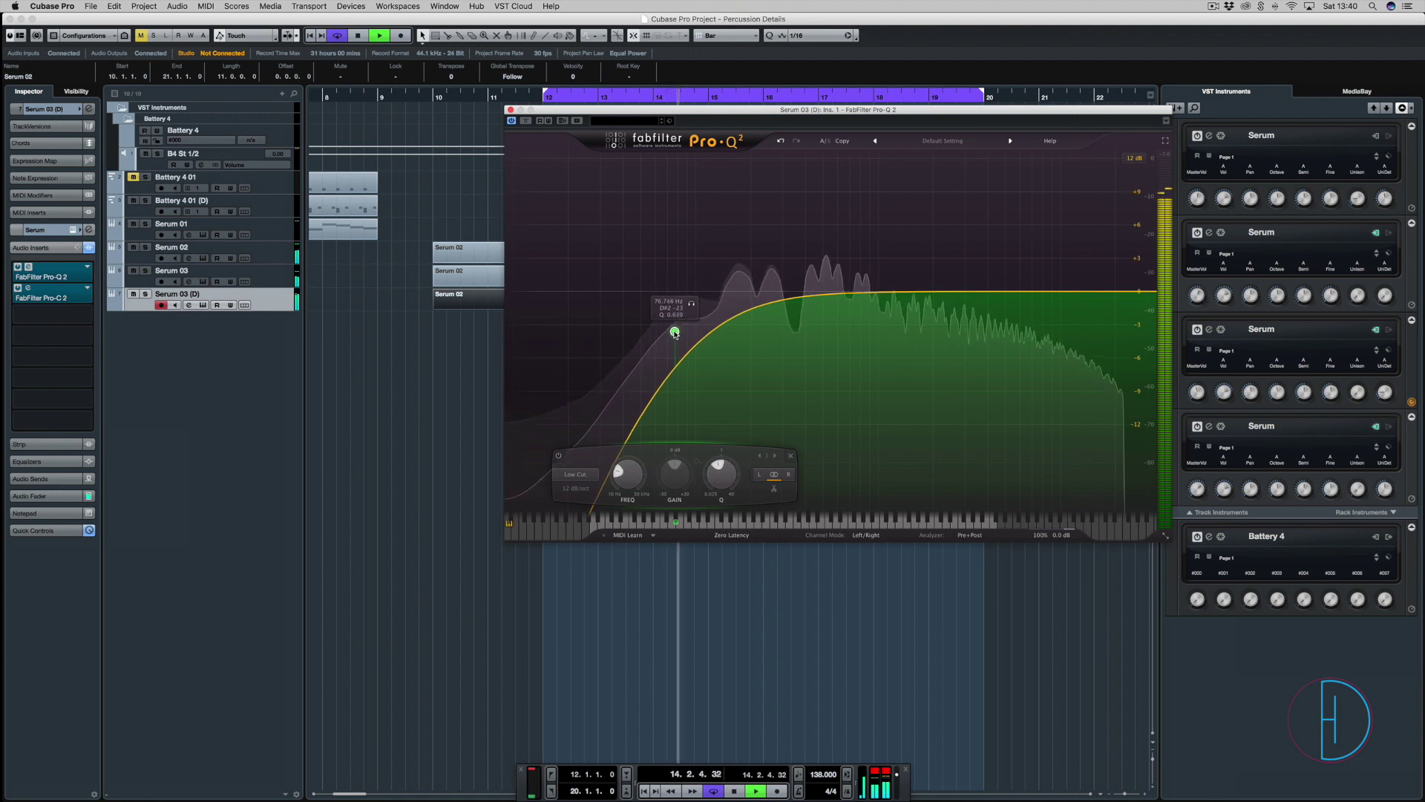
{"action": "left_click", "coordinate": [957, 293]}
{"action": "key", "text": "space"}
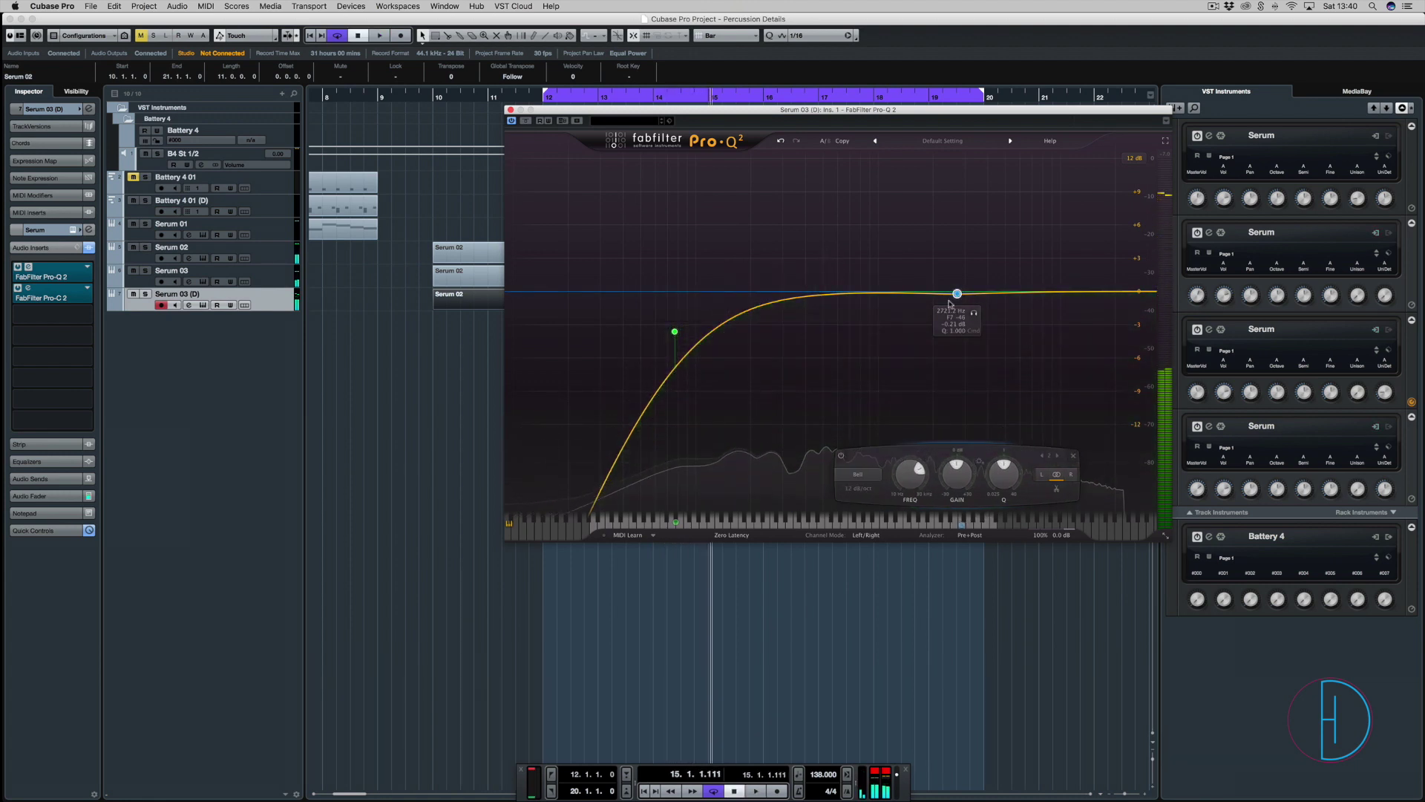
{"action": "left_click", "coordinate": [858, 474]}
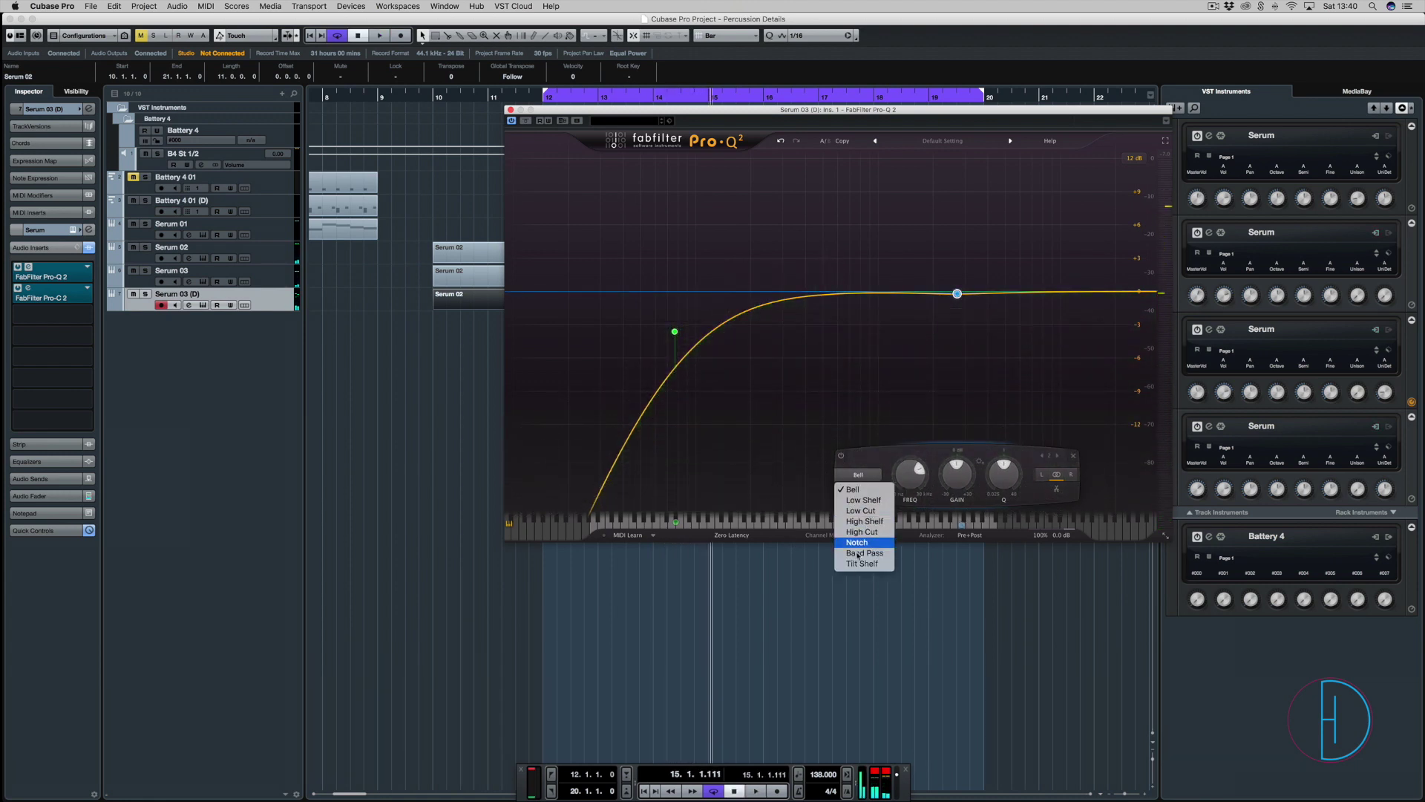
{"action": "left_click", "coordinate": [865, 553]}
{"action": "left_click_drag", "start_coordinate": [957, 293], "coordinate": [827, 290]}
{"action": "key", "text": "space"}
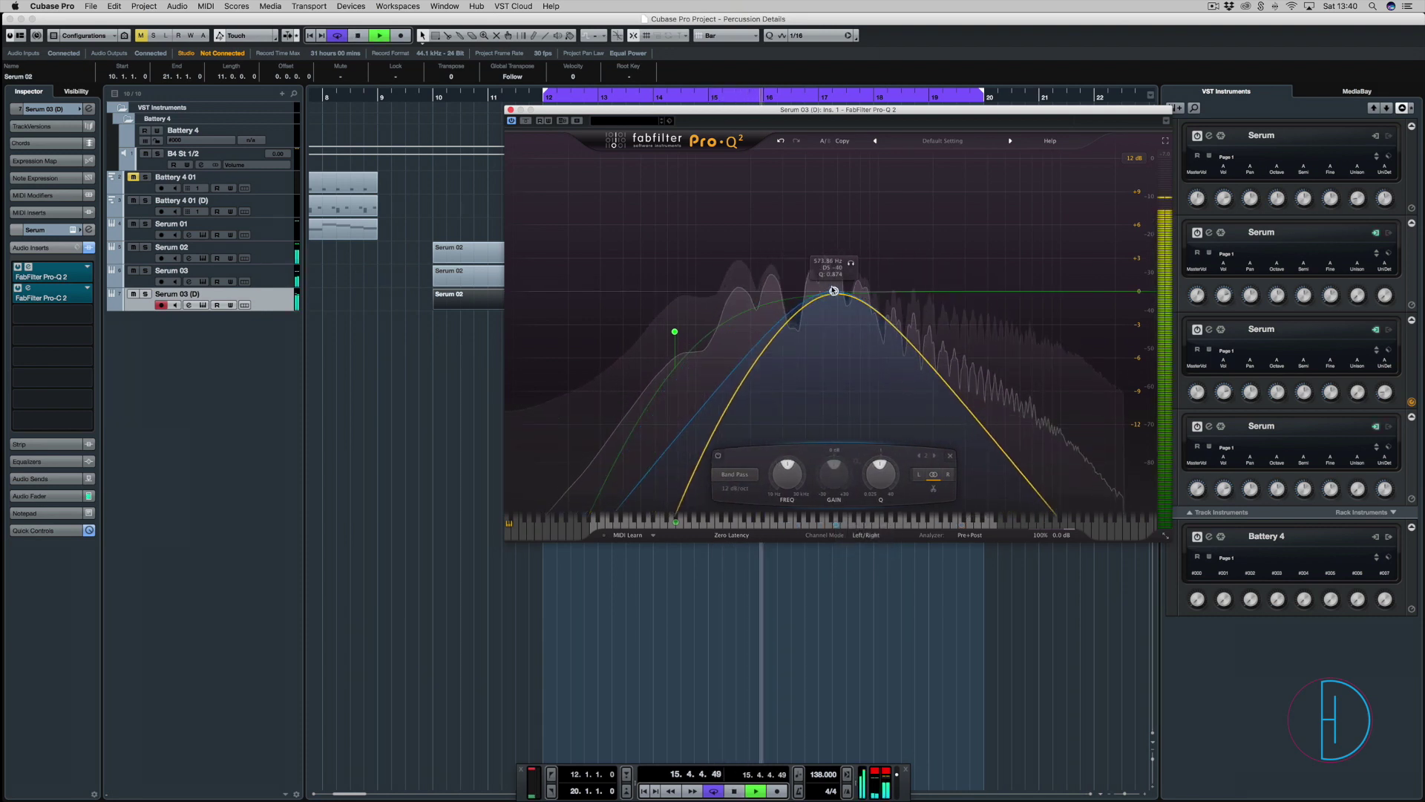
Steepen the band-pass slope, widen the band, and centre it at about 826 Hz while the loop plays.
{"action": "left_click", "coordinate": [737, 492]}
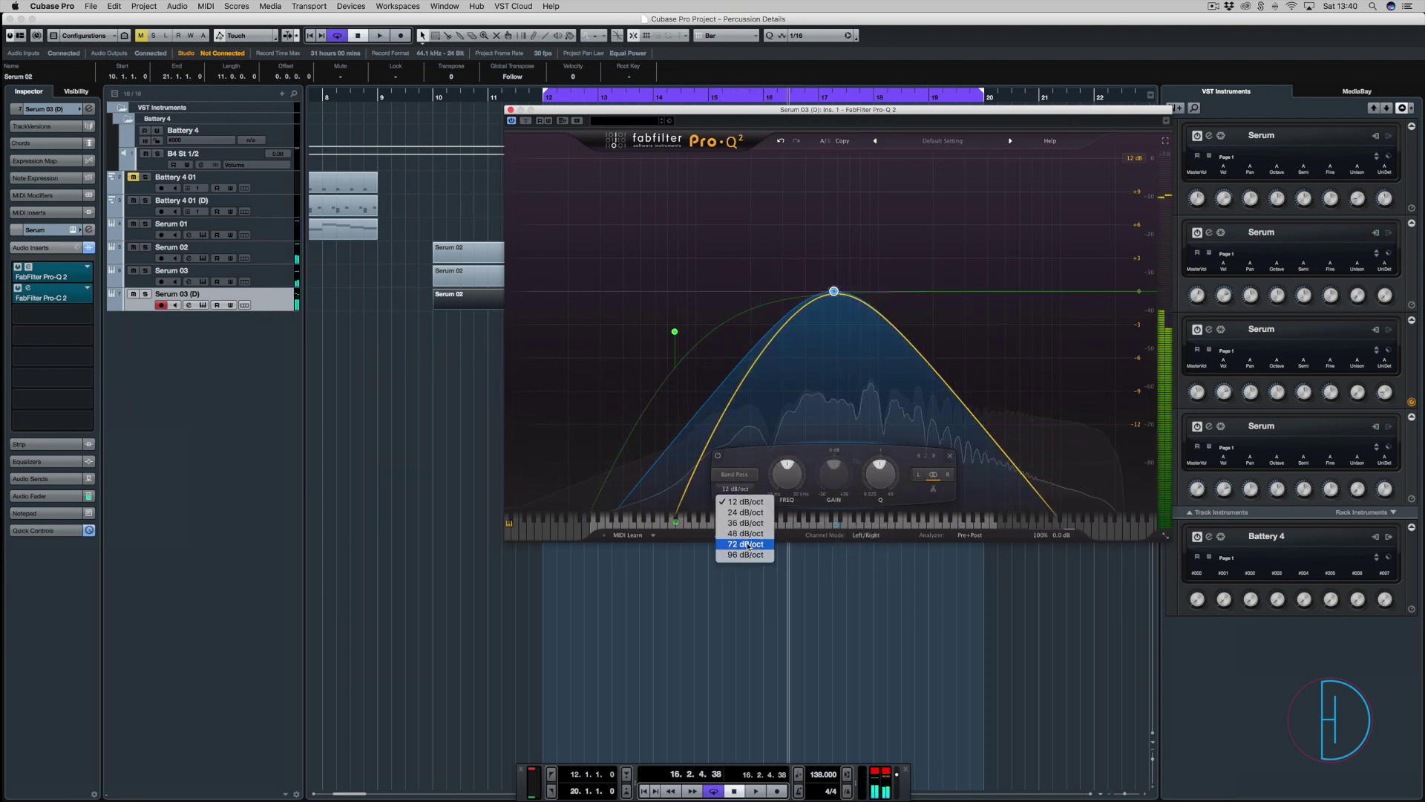
{"action": "left_click", "coordinate": [742, 547]}
{"action": "left_click_drag", "start_coordinate": [835, 292], "coordinate": [882, 251]}
{"action": "key", "text": "space"}
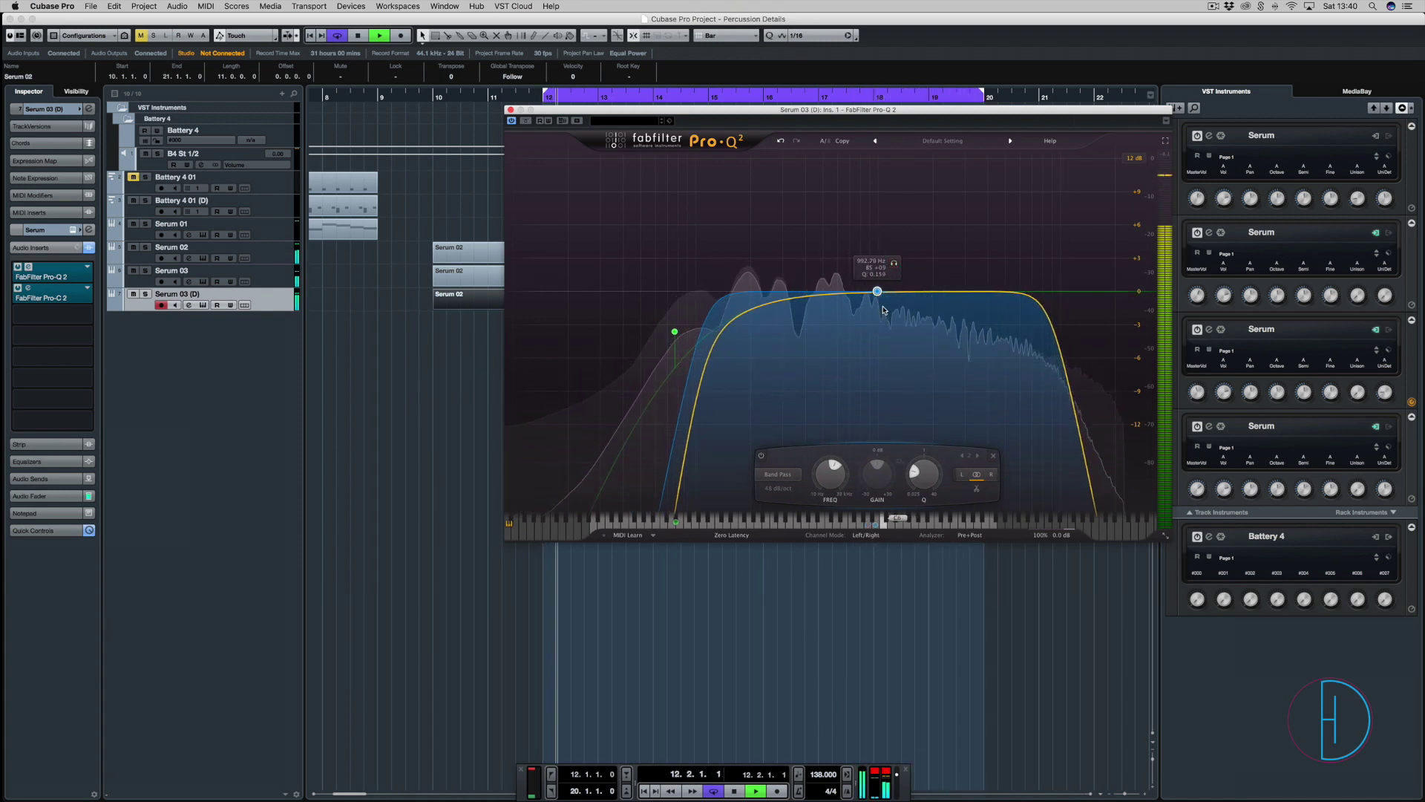
{"action": "left_click_drag", "start_coordinate": [878, 291], "coordinate": [839, 295]}
{"action": "mouse_move", "coordinate": [839, 294]}
{"action": "left_mouse_down"}
{"action": "mouse_move", "coordinate": [820, 325]}
{"action": "mouse_move", "coordinate": [775, 326]}
{"action": "mouse_move", "coordinate": [832, 328]}
{"action": "mouse_move", "coordinate": [826, 302]}
{"action": "mouse_move", "coordinate": [863, 305]}
{"action": "left_mouse_up"}
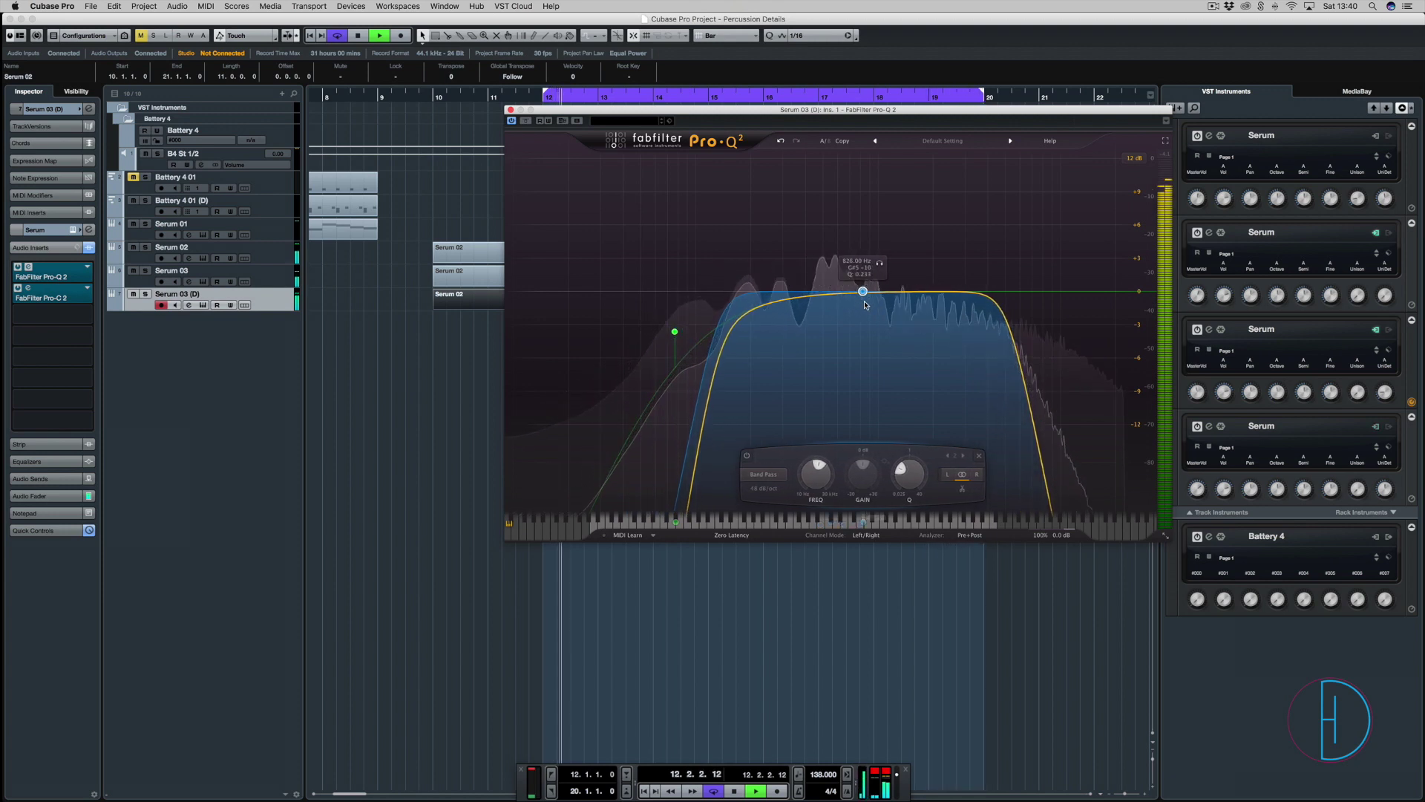
{"action": "key", "text": "space"}
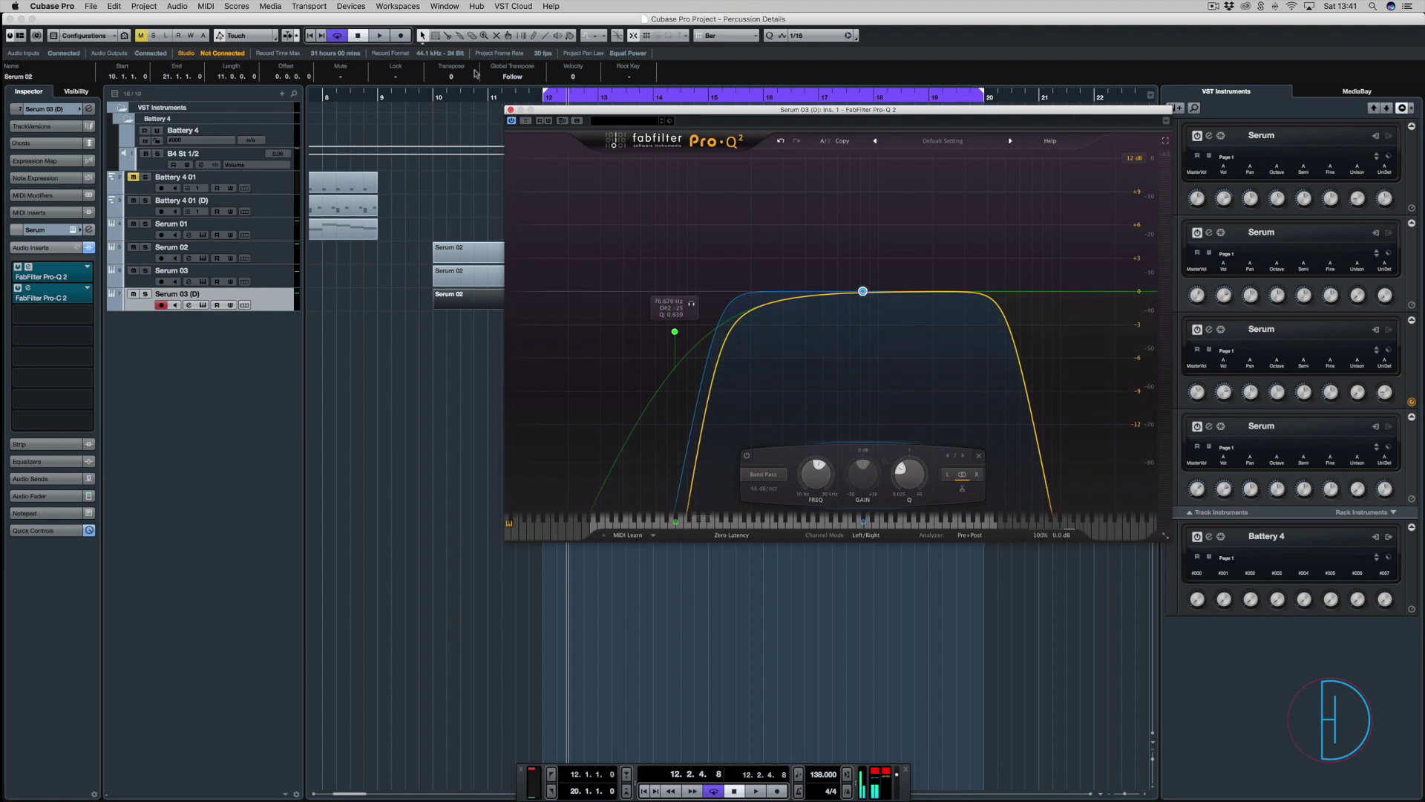
Delete the low-cut band, narrow the band-pass slightly during playback, and close Pro-Q 2.
{"action": "left_click", "coordinate": [675, 332]}
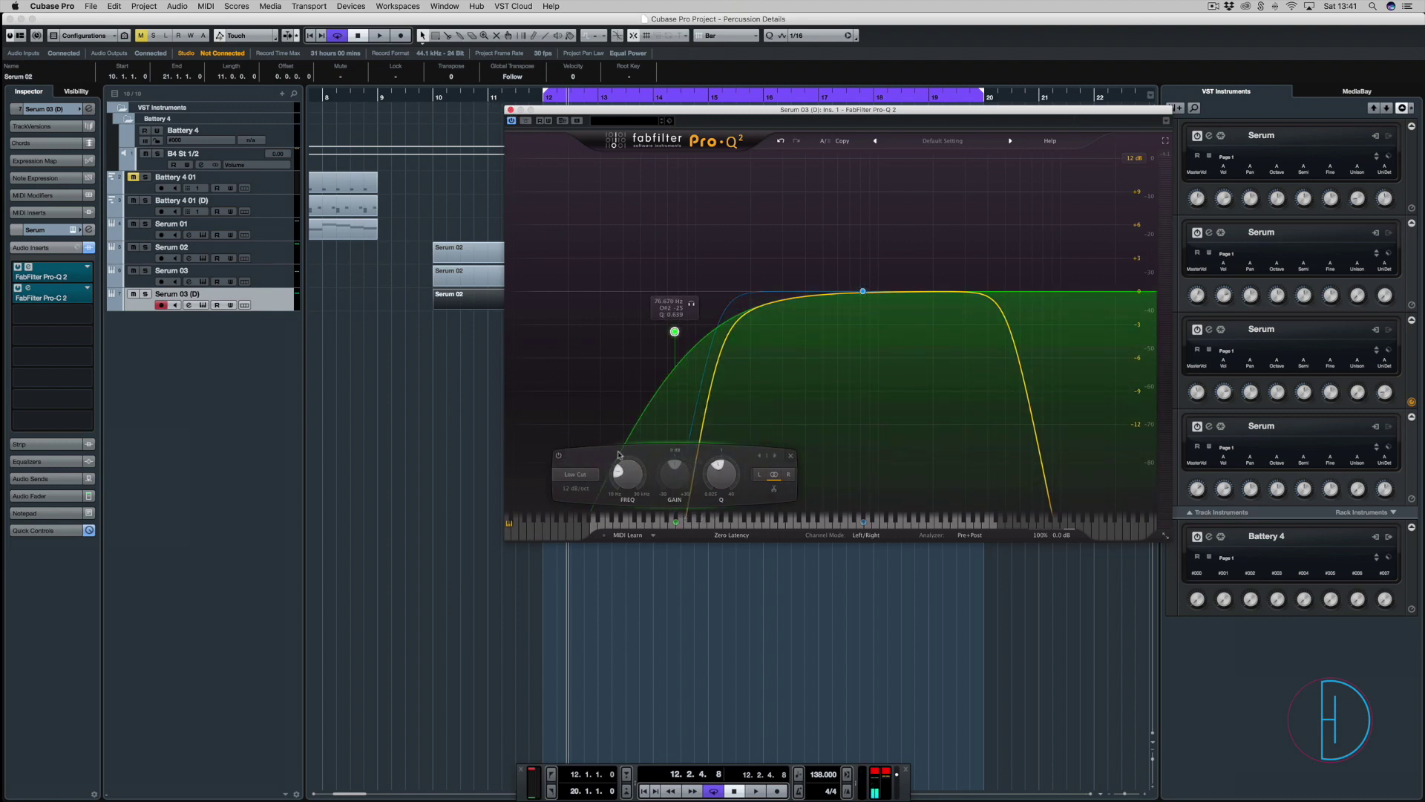
{"action": "left_click", "coordinate": [791, 455]}
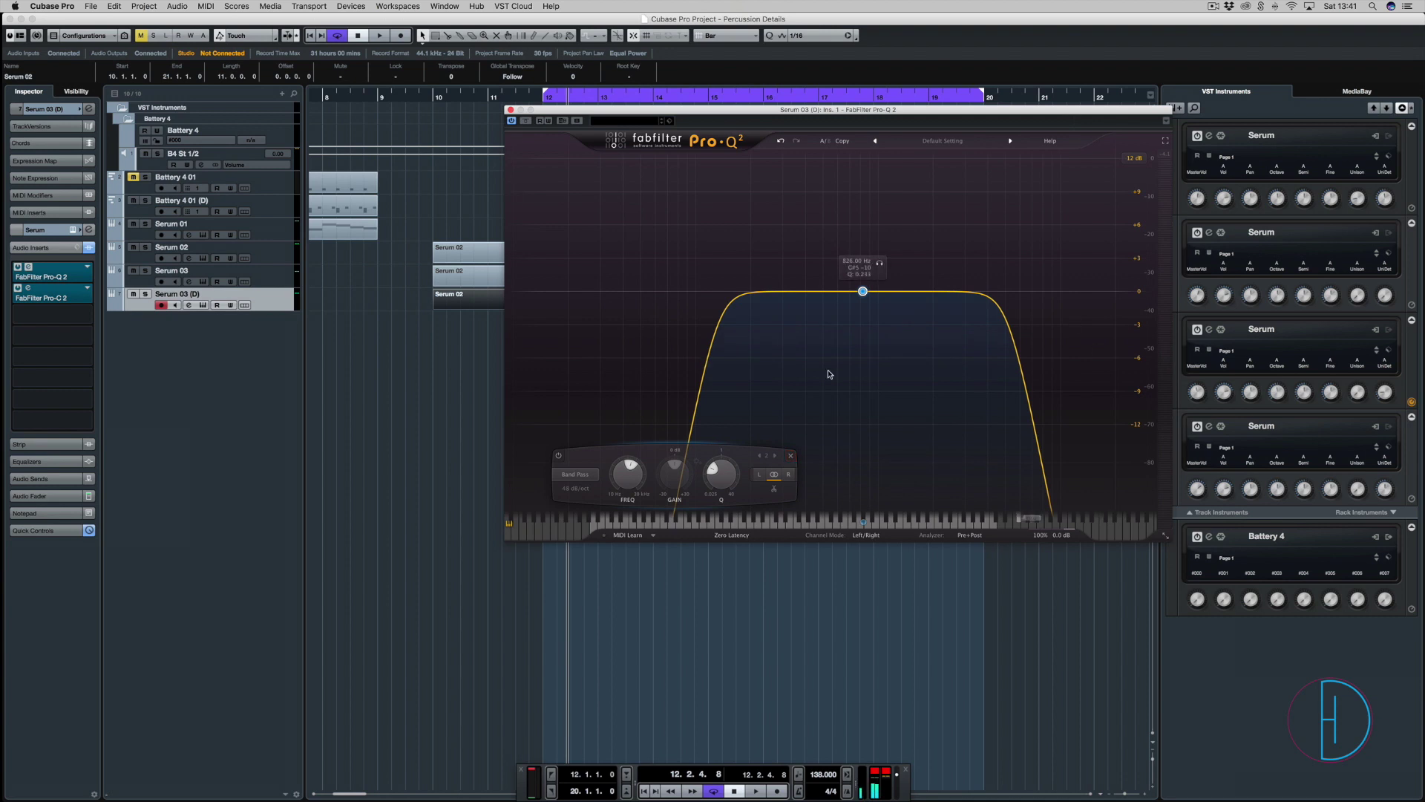
{"action": "key", "text": "space"}
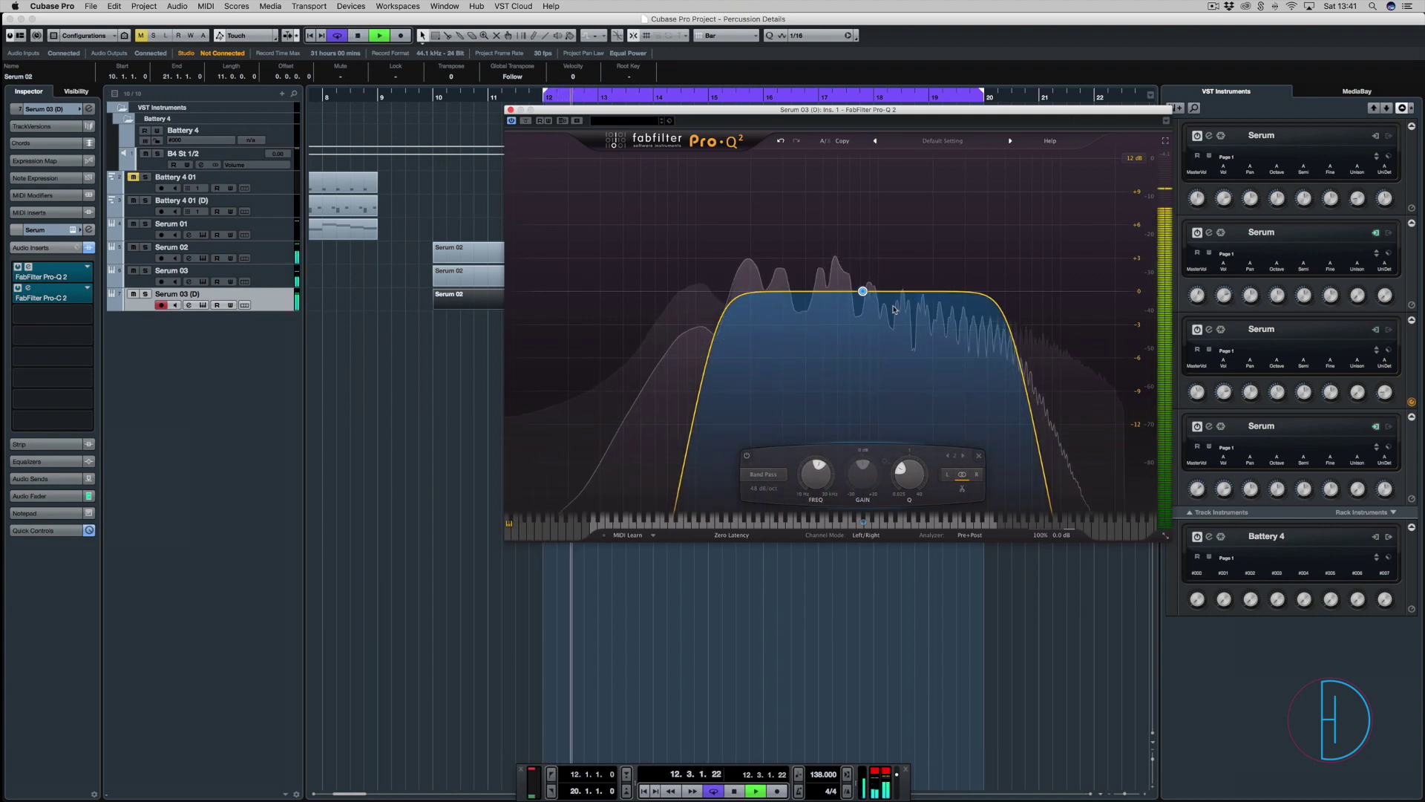
{"action": "left_click_drag", "start_coordinate": [863, 292], "coordinate": [861, 300]}
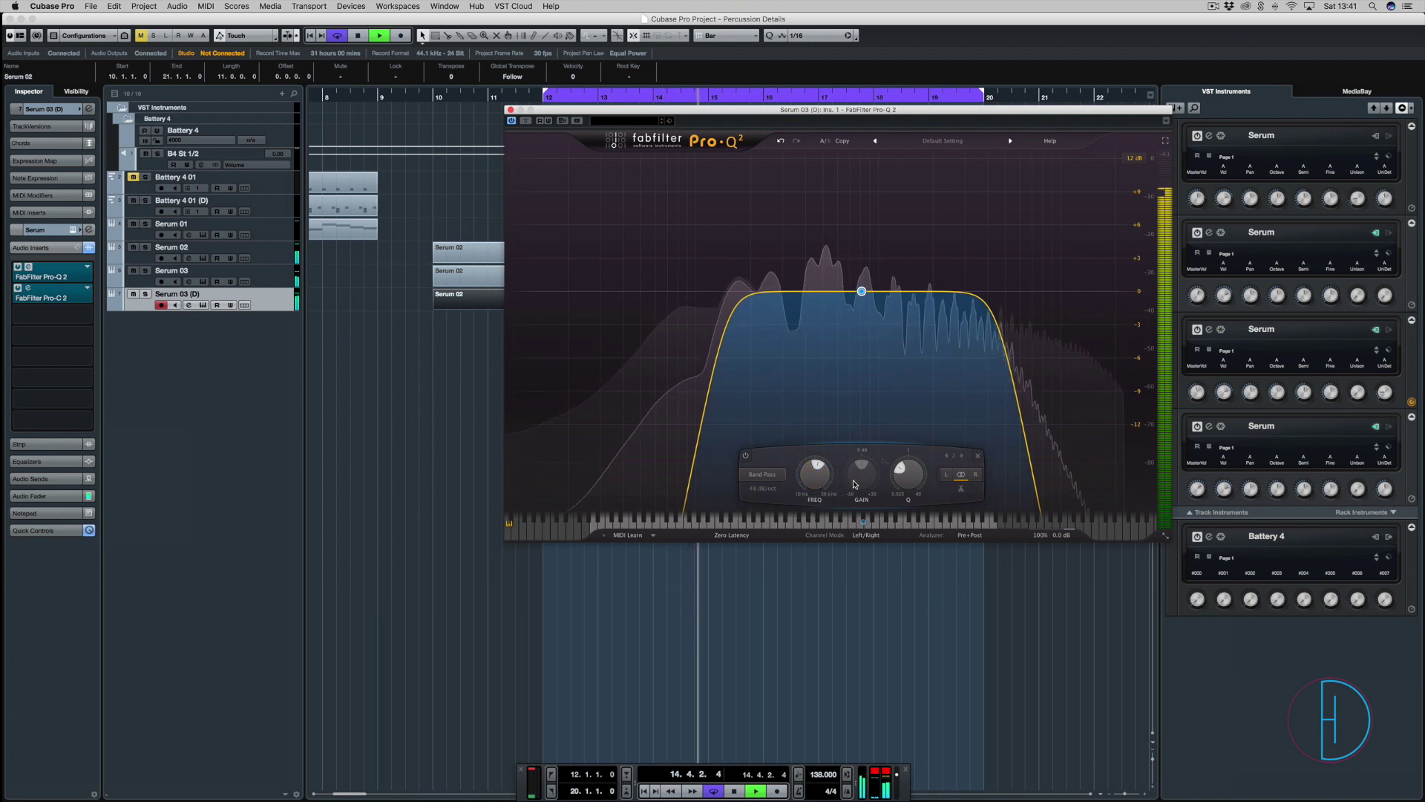
{"action": "key", "text": "space"}
{"action": "left_click", "coordinate": [511, 110]}
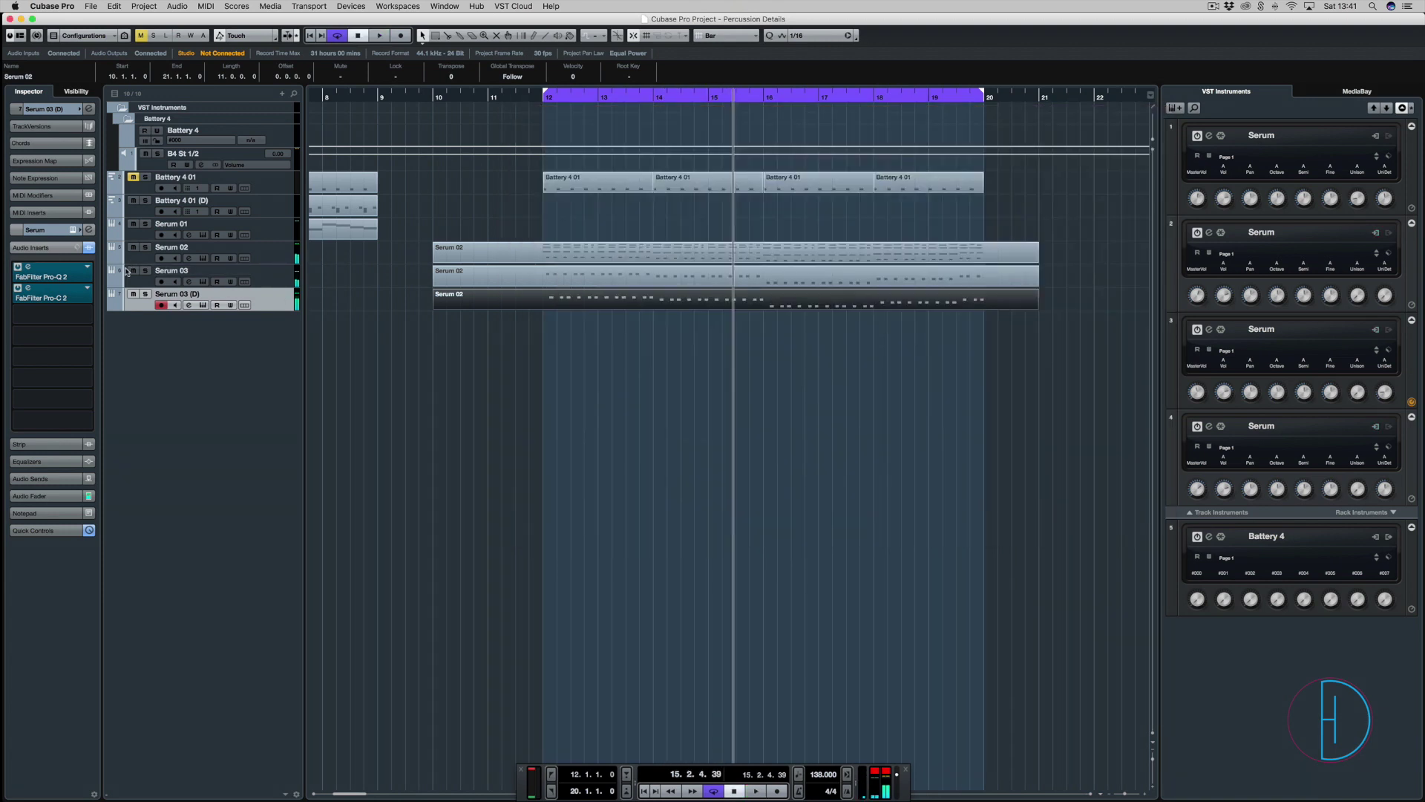
Solo the Serum 03 and Serum 03 (D) tracks and show the MixConsole.
{"action": "left_click", "coordinate": [146, 271]}
{"action": "key", "text": "space"}
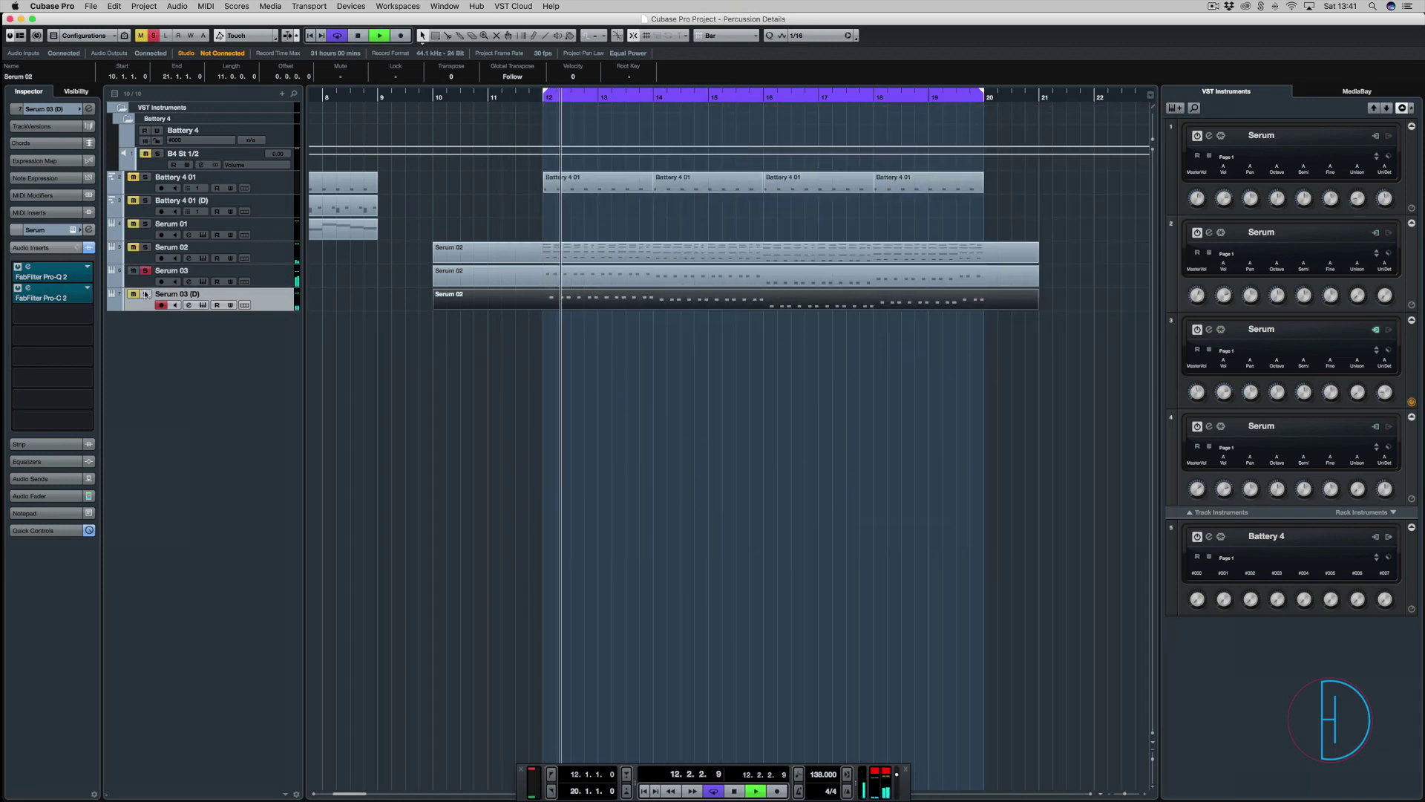
{"action": "left_click", "coordinate": [146, 295]}
{"action": "key", "text": "F3"}
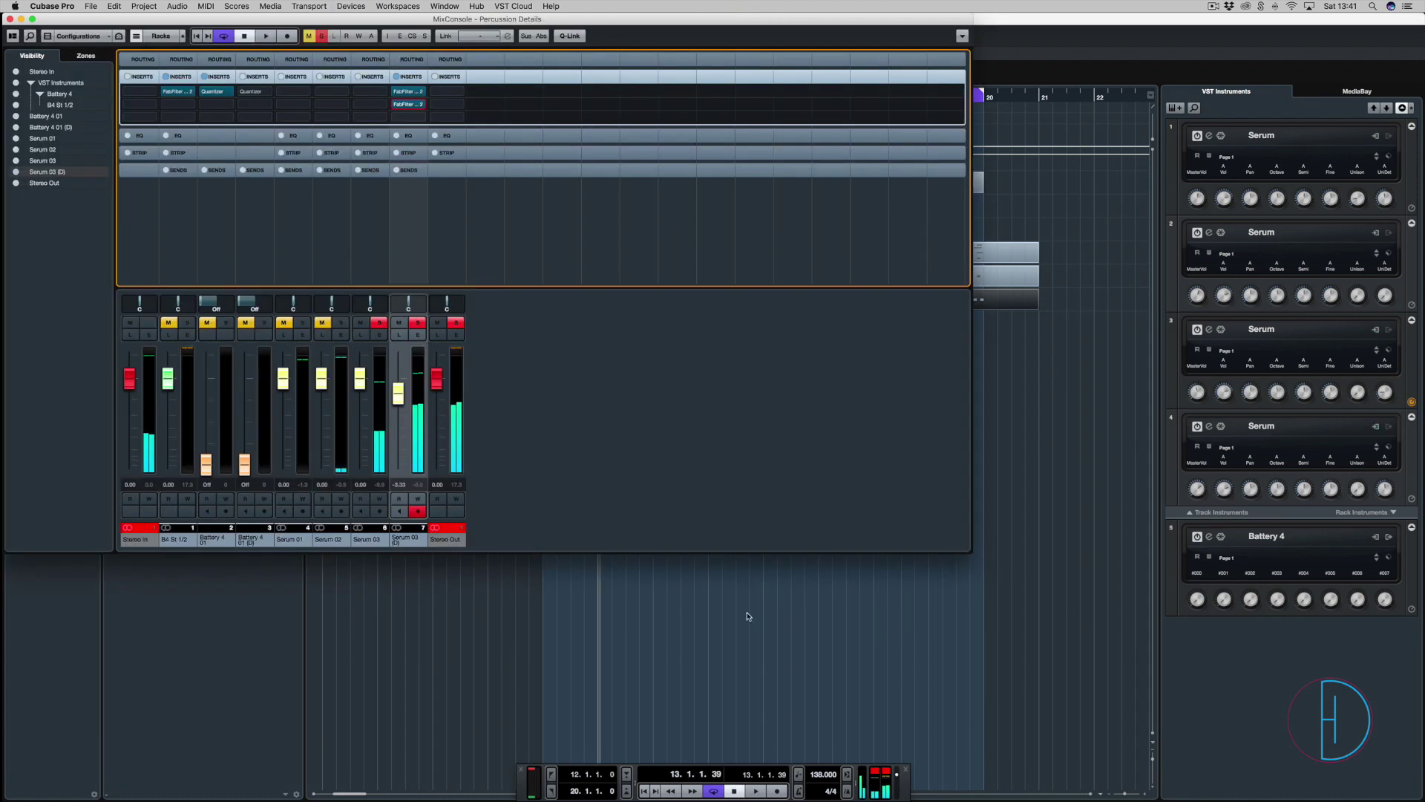
Reopen Pro-C 2 on the Serum 03 (D) channel, adjust its output gain, and play the loop.
{"action": "mouse_move", "coordinate": [407, 106]}
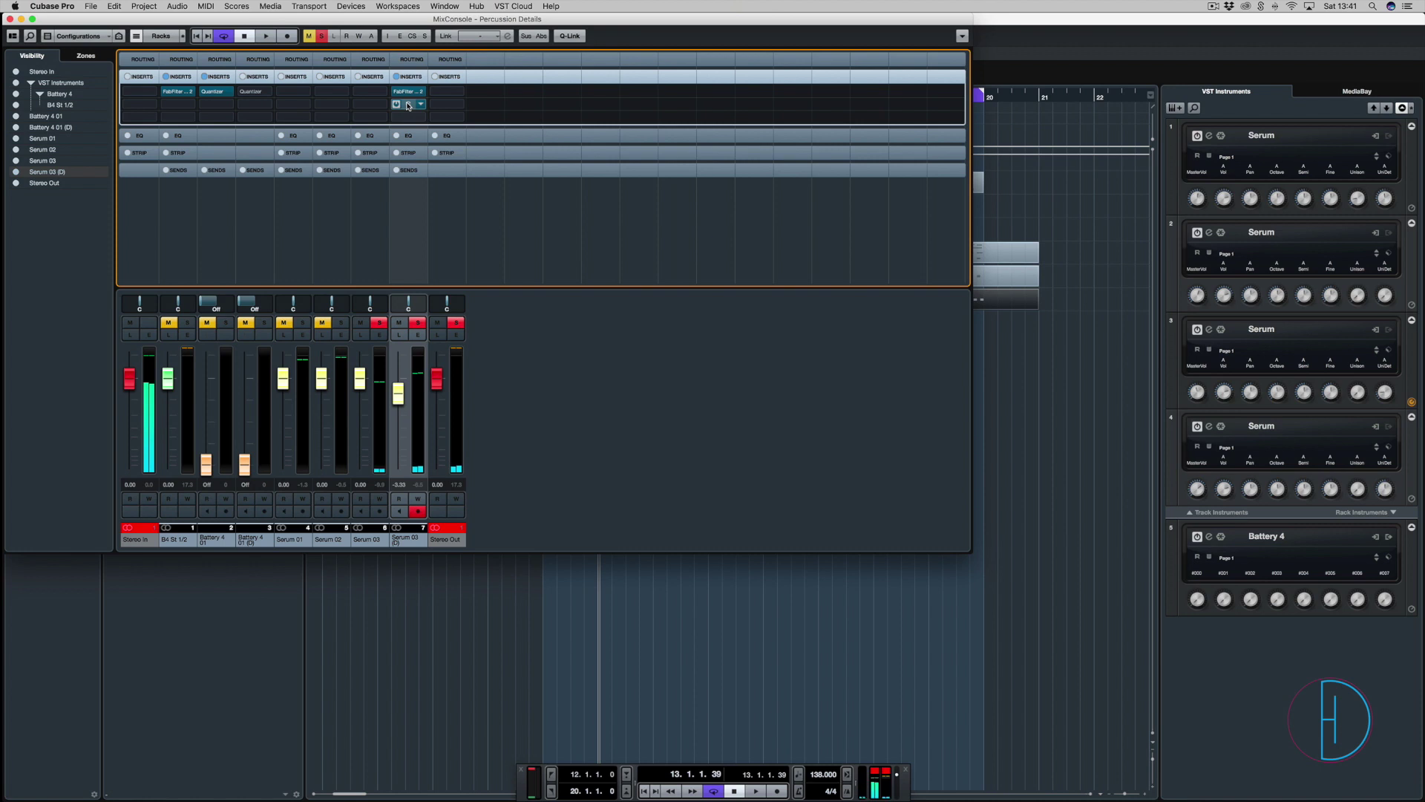
{"action": "left_click", "coordinate": [407, 106]}
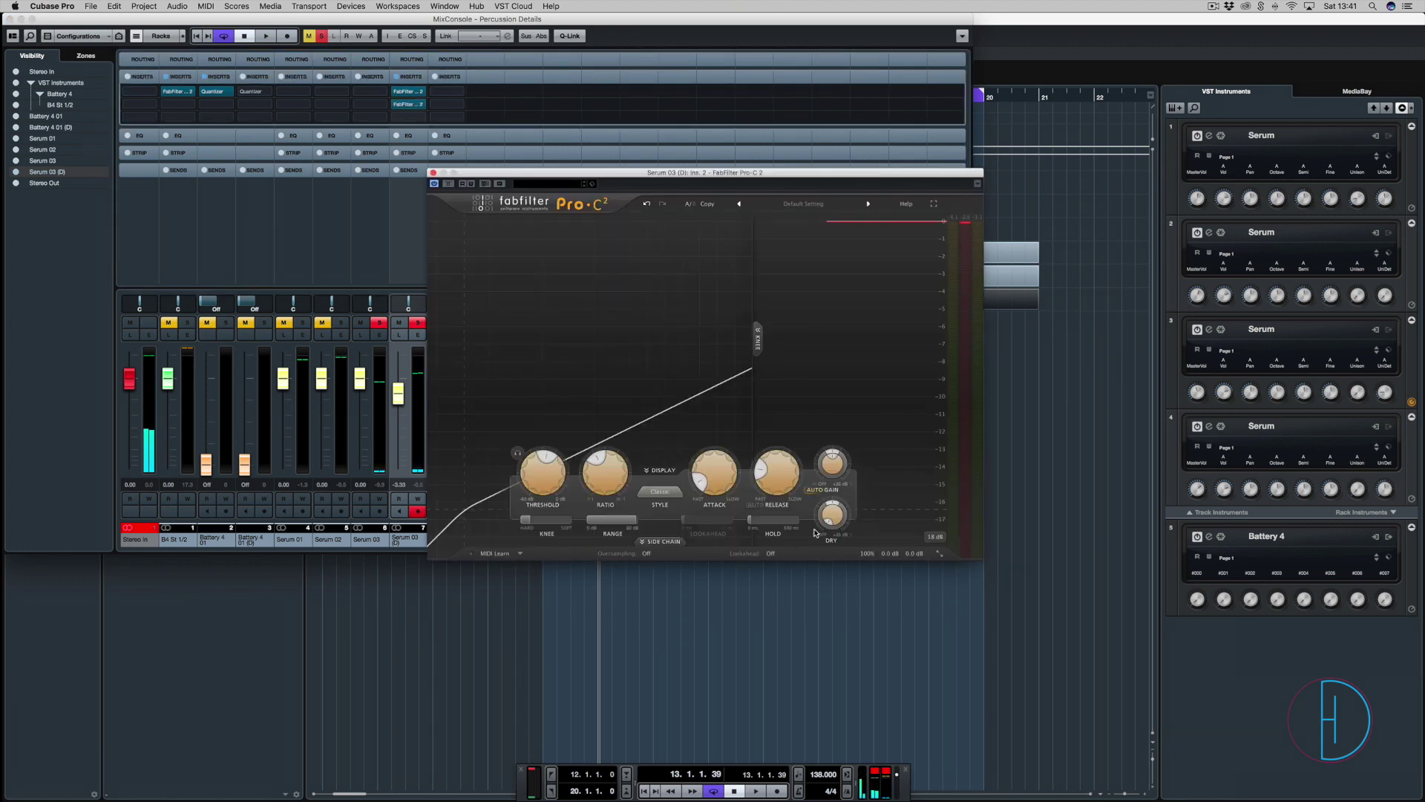
{"action": "left_click_drag", "start_coordinate": [832, 475], "coordinate": [818, 482]}
{"action": "key", "text": "space"}
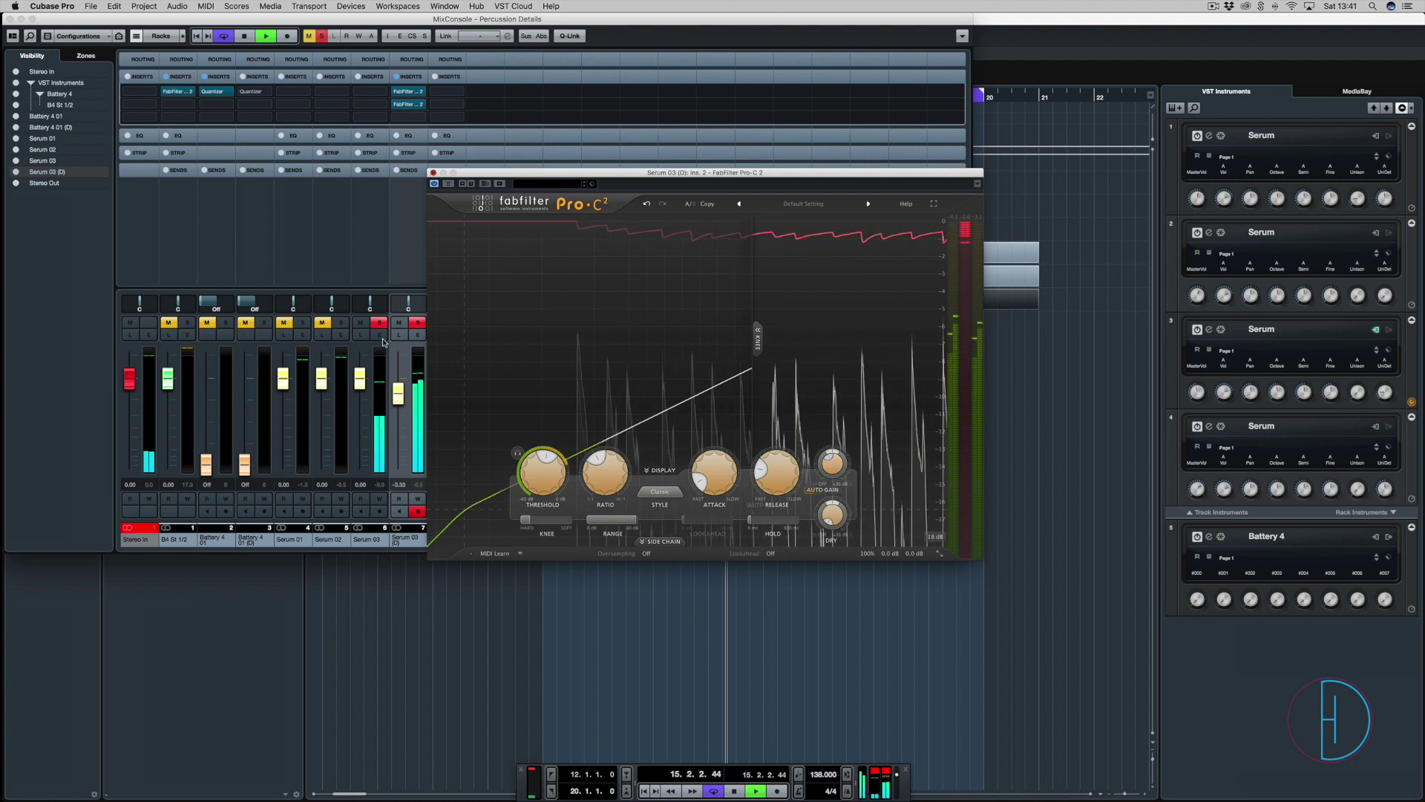
Lower the Serum 03 (D) channel fader and return to the project window.
{"action": "left_click", "coordinate": [398, 399]}
{"action": "left_click_drag", "start_coordinate": [398, 398], "coordinate": [398, 414]}
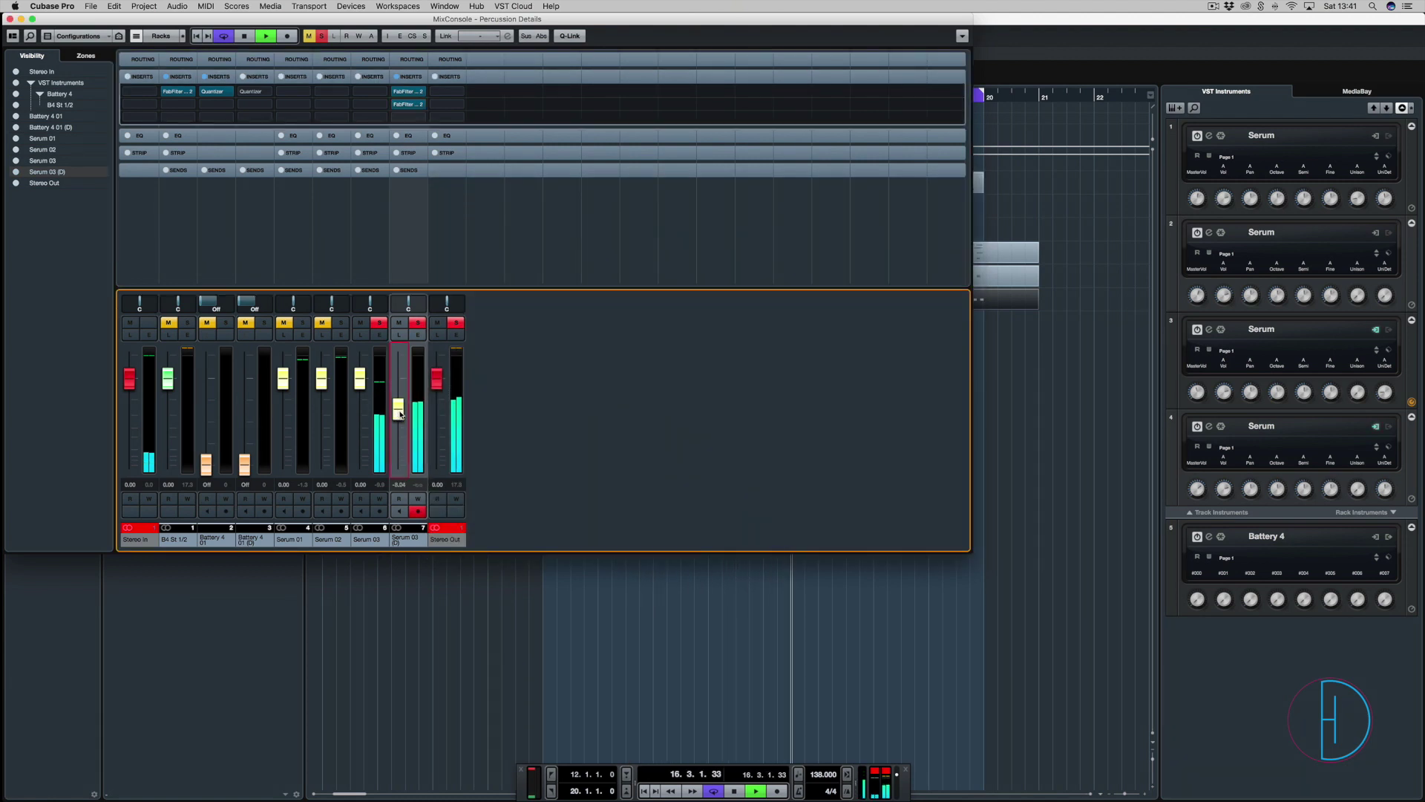
{"action": "key", "text": "F3"}
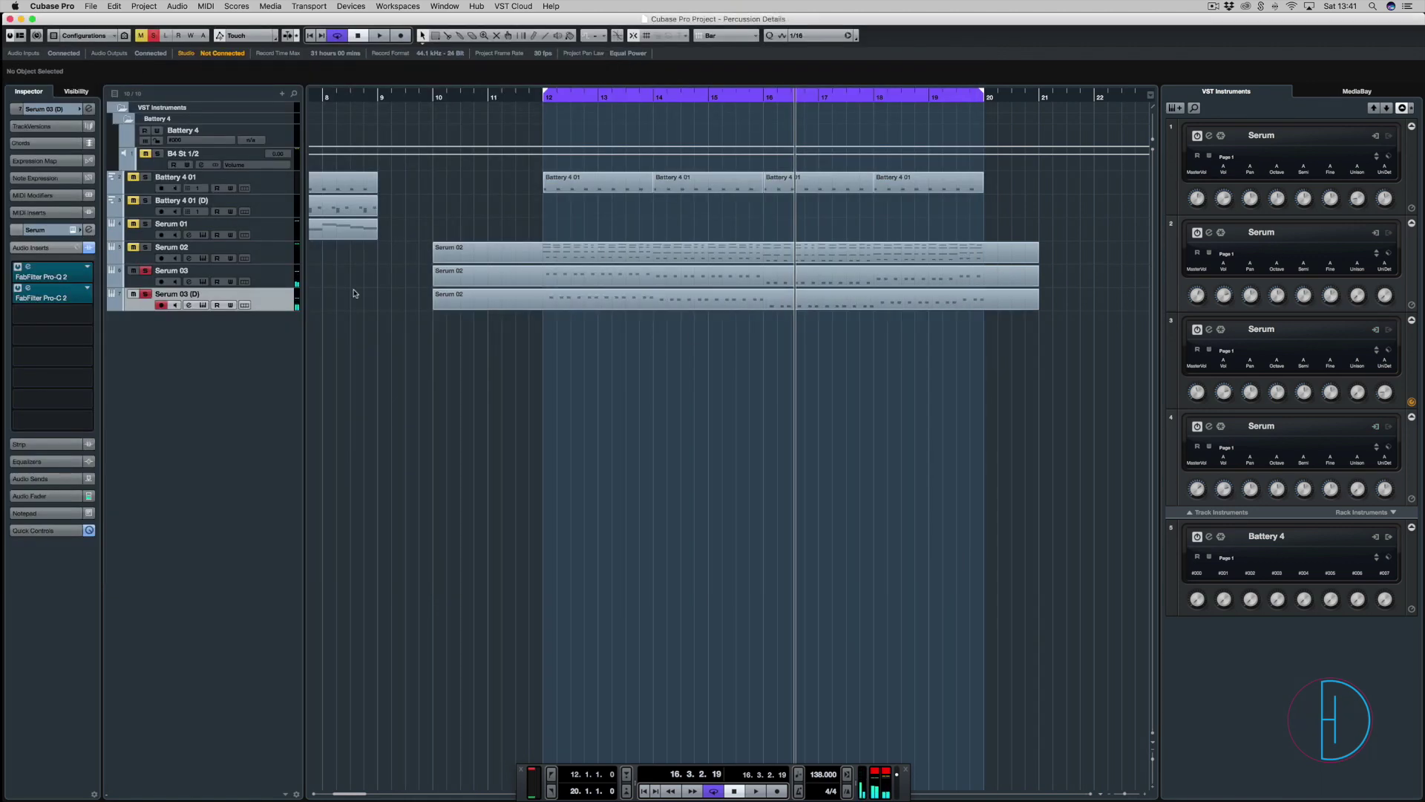
Solo the Serum 02 track alongside both Serum 03 layers and open its Serum instrument during playback.
{"action": "key", "text": "space"}
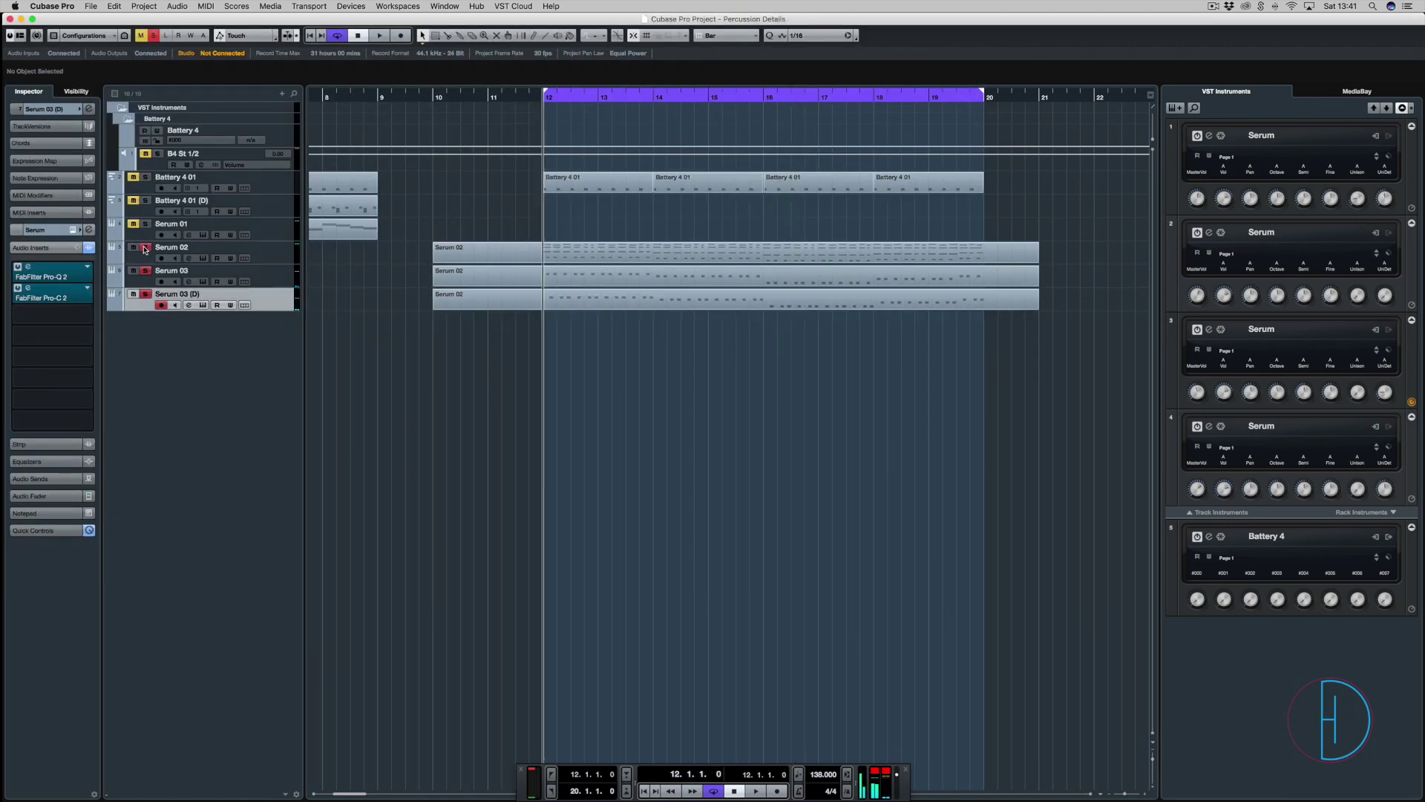
{"action": "key", "text": "space"}
{"action": "left_click", "coordinate": [122, 254]}
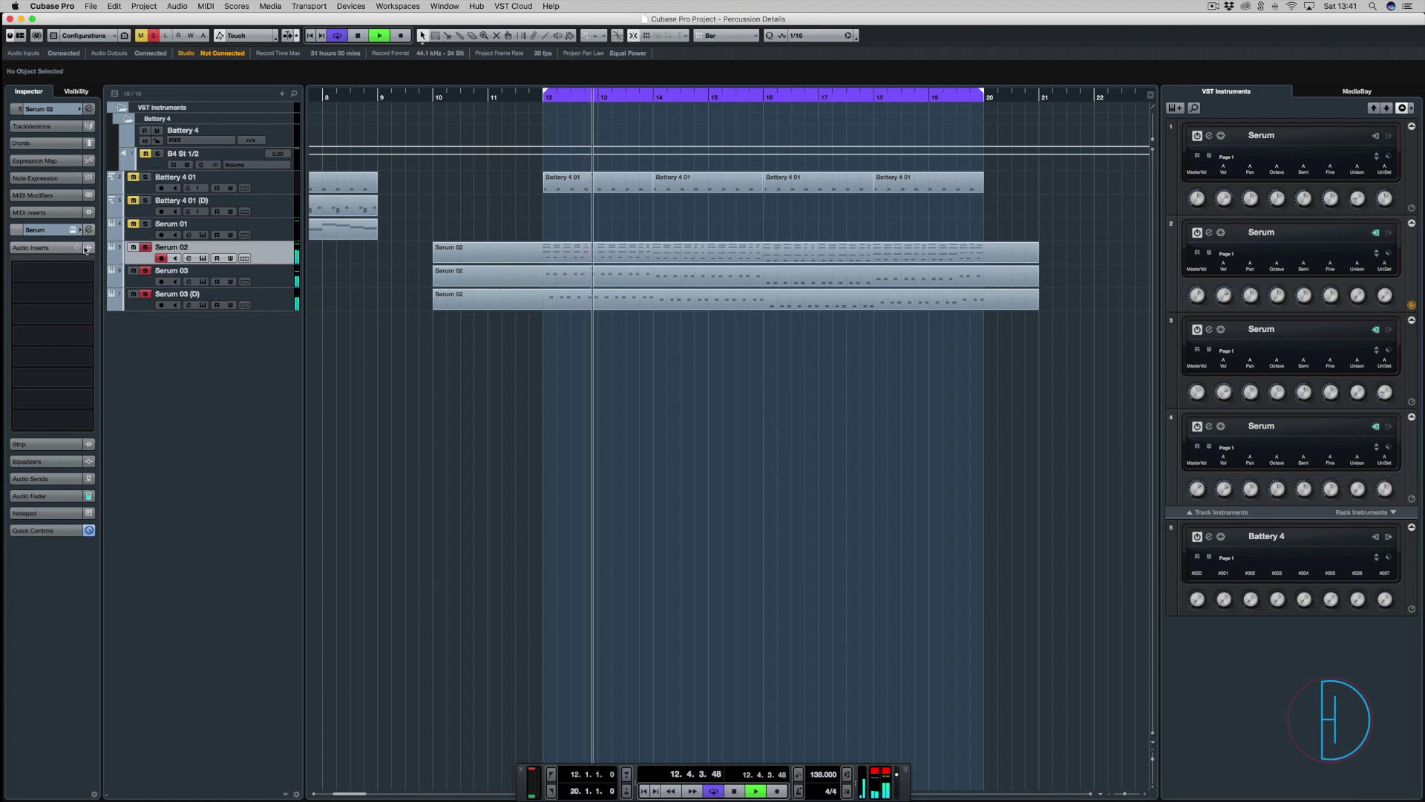
{"action": "left_click", "coordinate": [202, 257]}
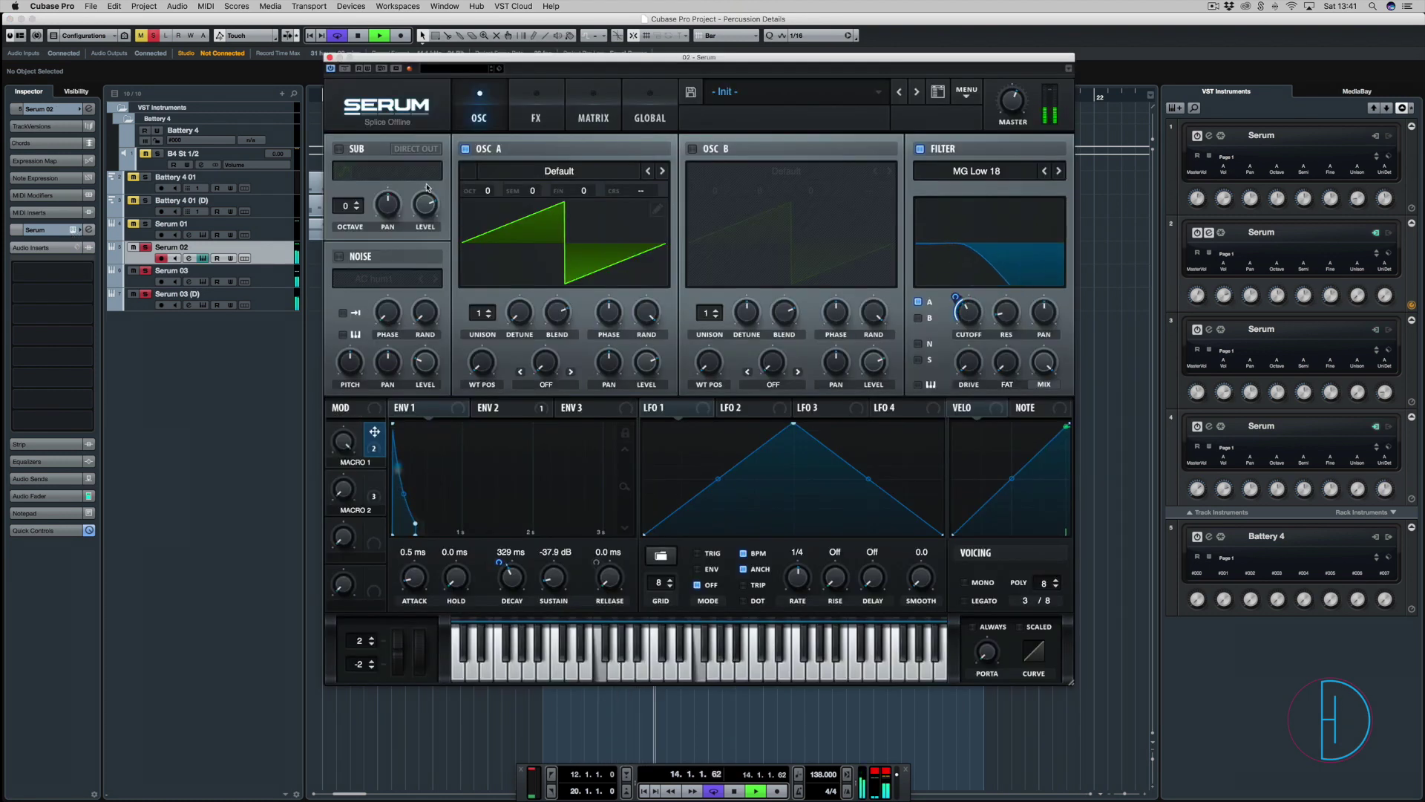
Sweep Macro 1 of the Serum 02 instrument down and back up while the loop plays.
{"action": "left_click_drag", "start_coordinate": [343, 441], "coordinate": [339, 505]}
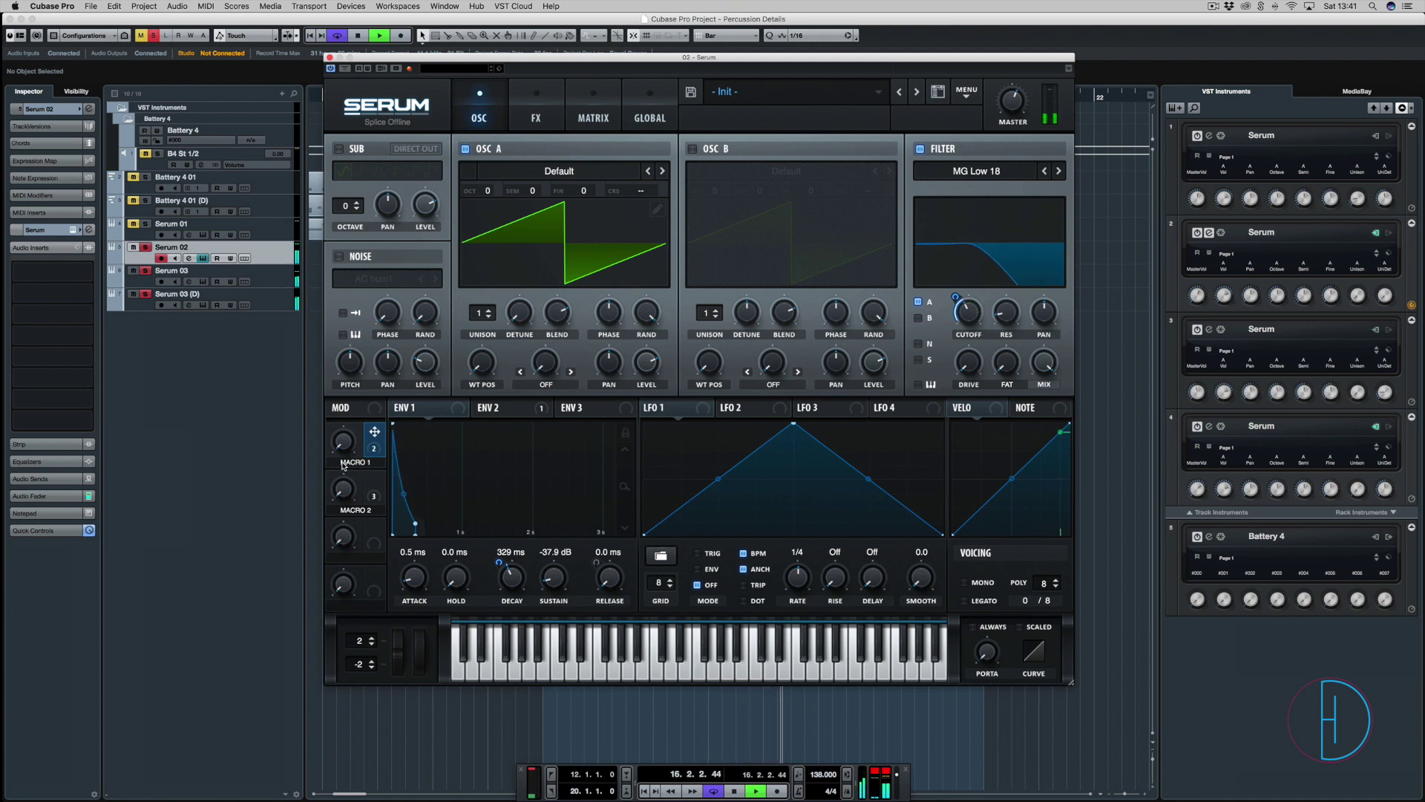
{"action": "left_click_drag", "start_coordinate": [347, 446], "coordinate": [345, 406]}
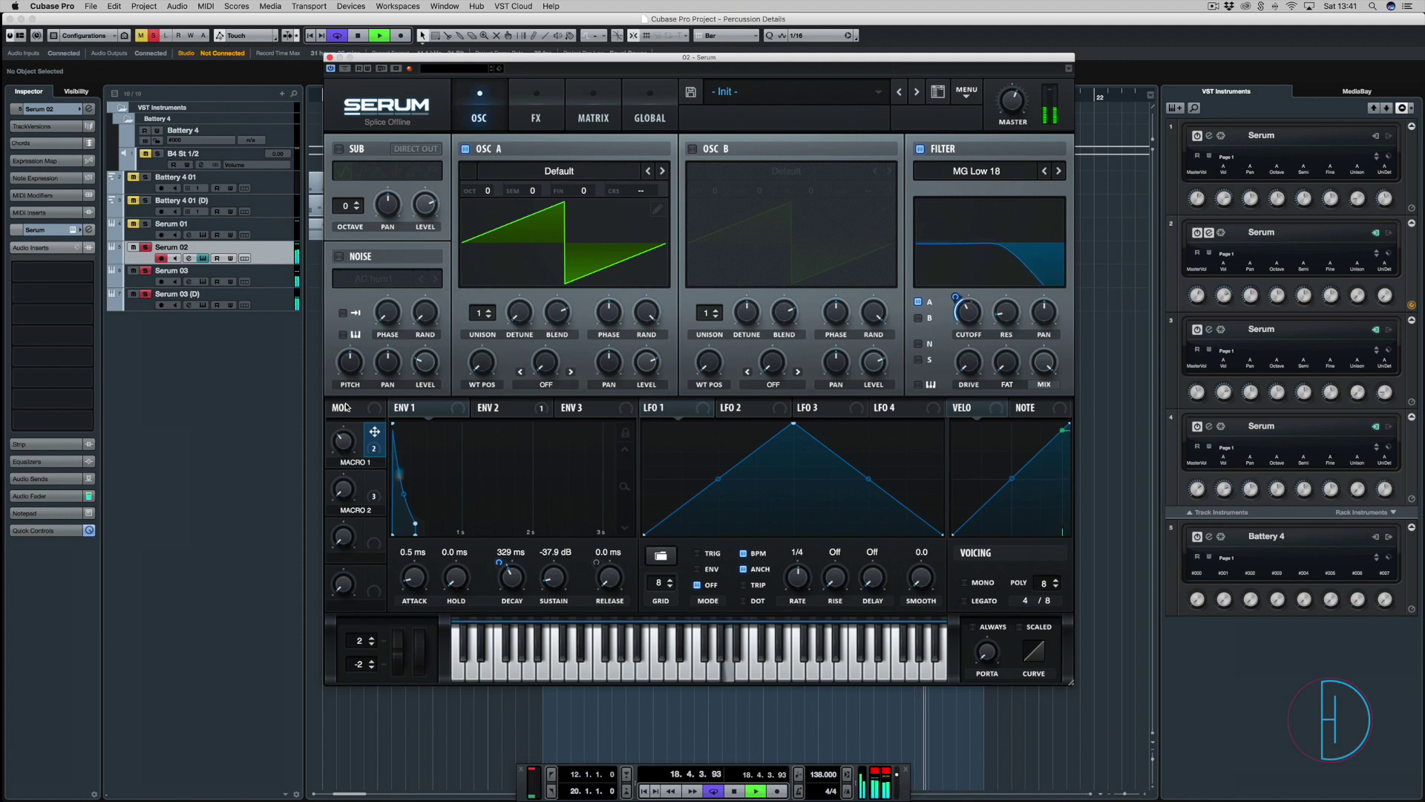
Compare the loop without and with the Serum 03 (D) layer soloed, stop playback and close the Serum 02 instrument.
{"action": "left_click", "coordinate": [206, 374]}
{"action": "left_click", "coordinate": [147, 295]}
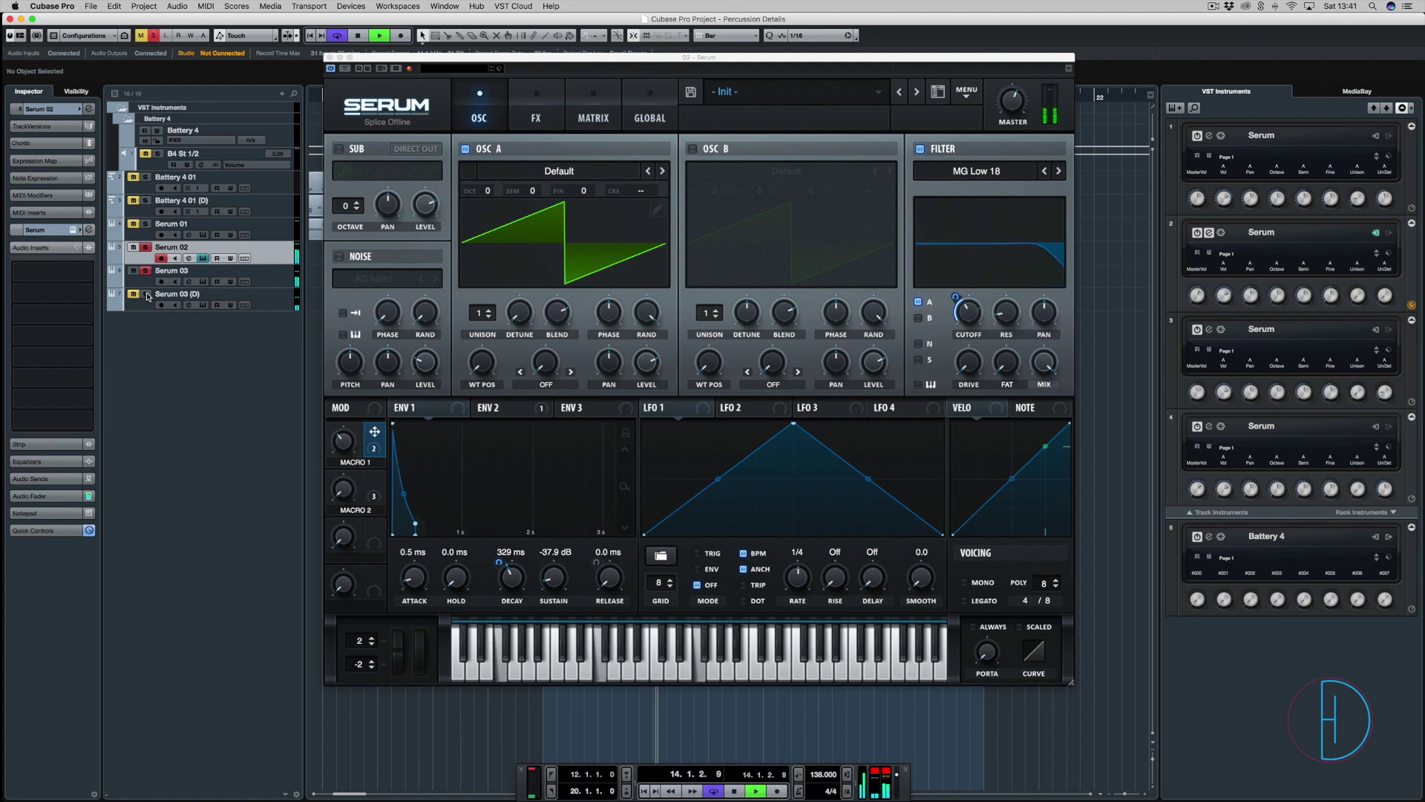
{"action": "left_click", "coordinate": [146, 295]}
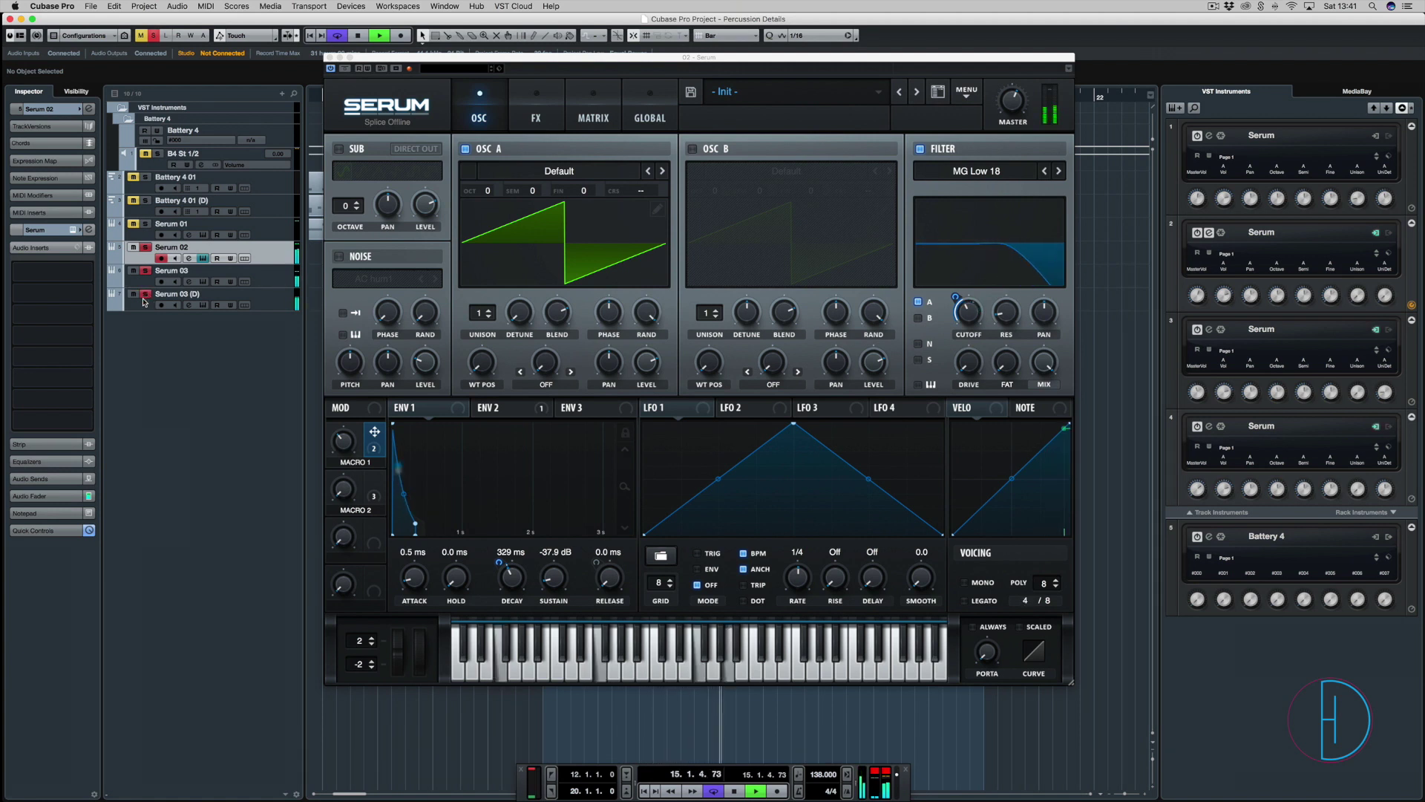
{"action": "key", "text": "space"}
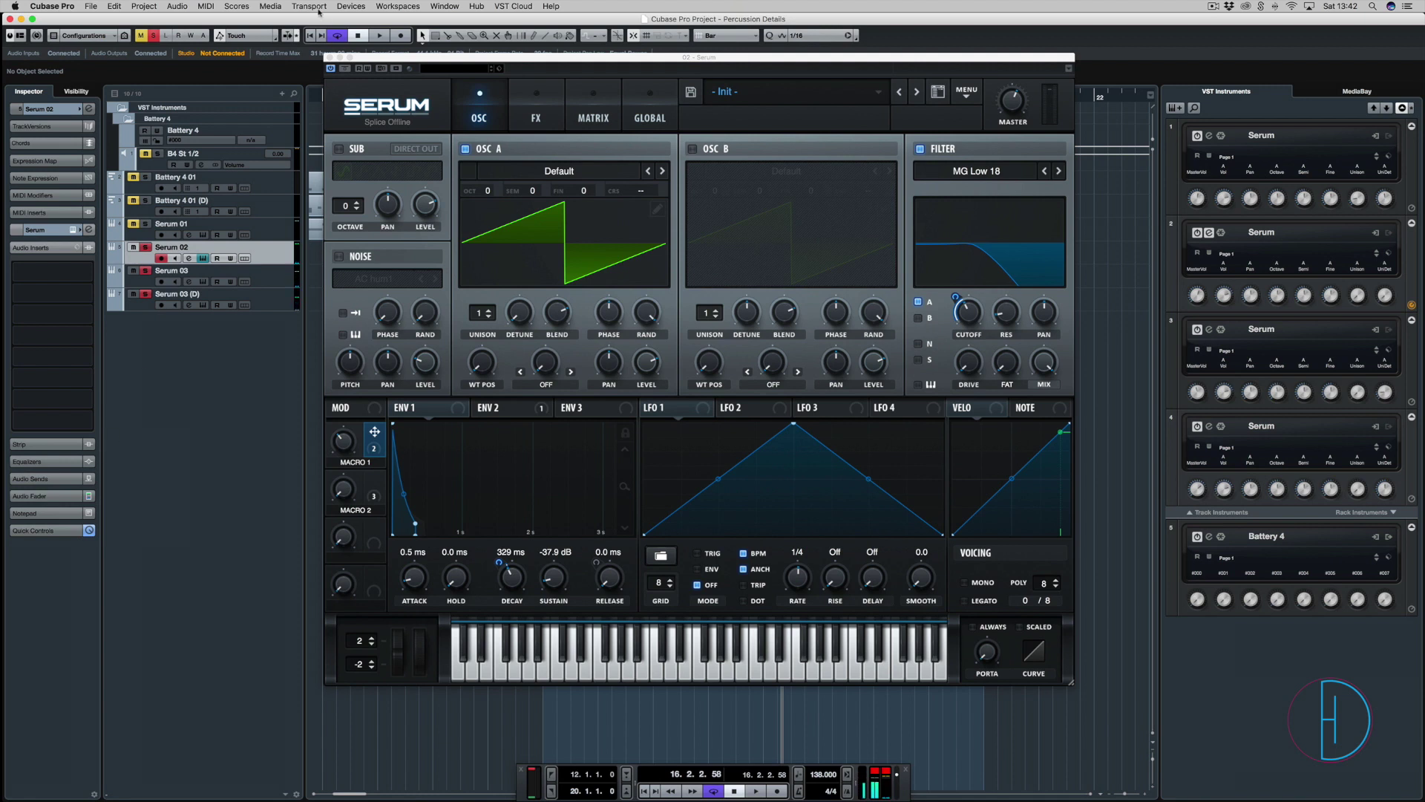
{"action": "left_click", "coordinate": [329, 58]}
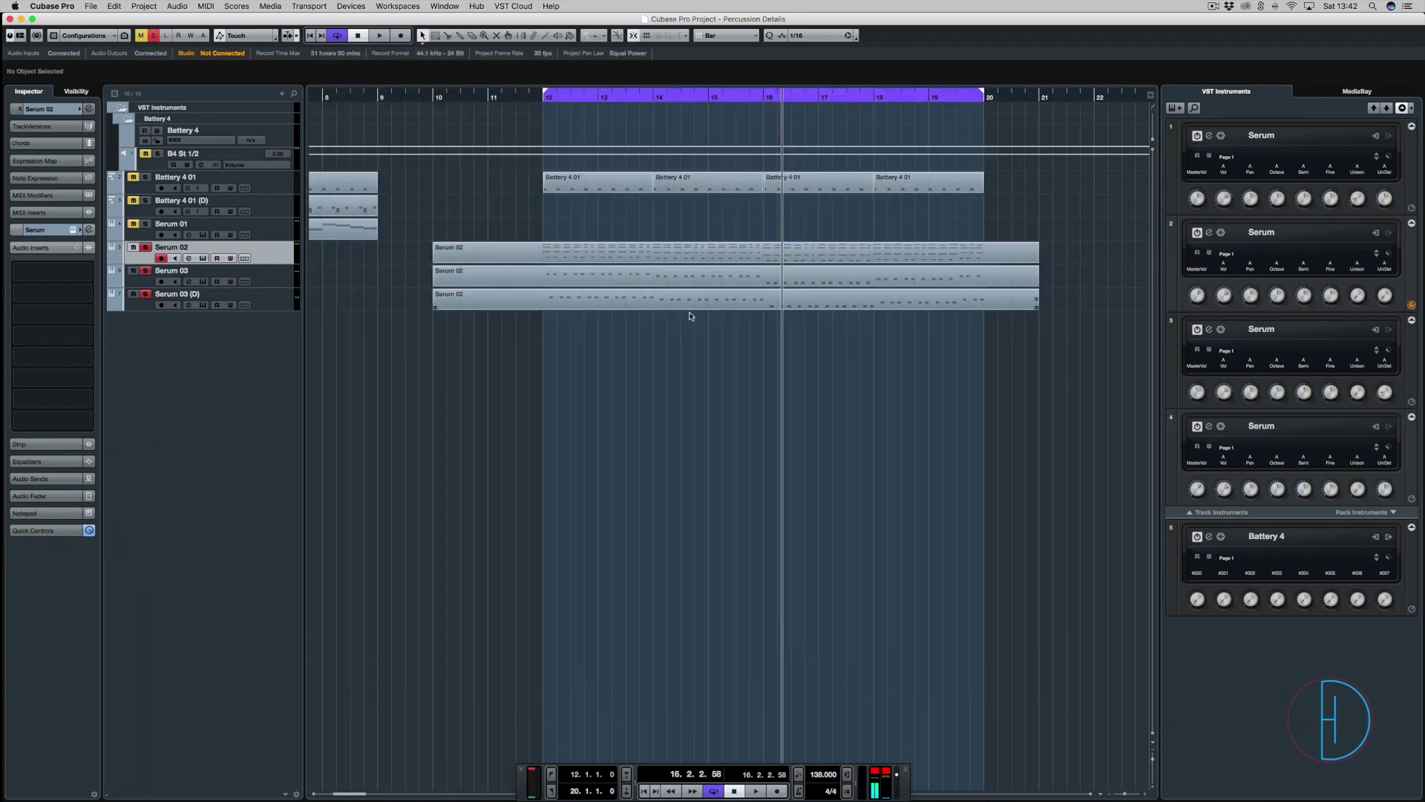
Examine the notes of the Serum 03 and Serum 03 (D) parts together in the Key Editor.
{"action": "left_click_drag", "start_coordinate": [690, 279], "coordinate": [763, 341]}
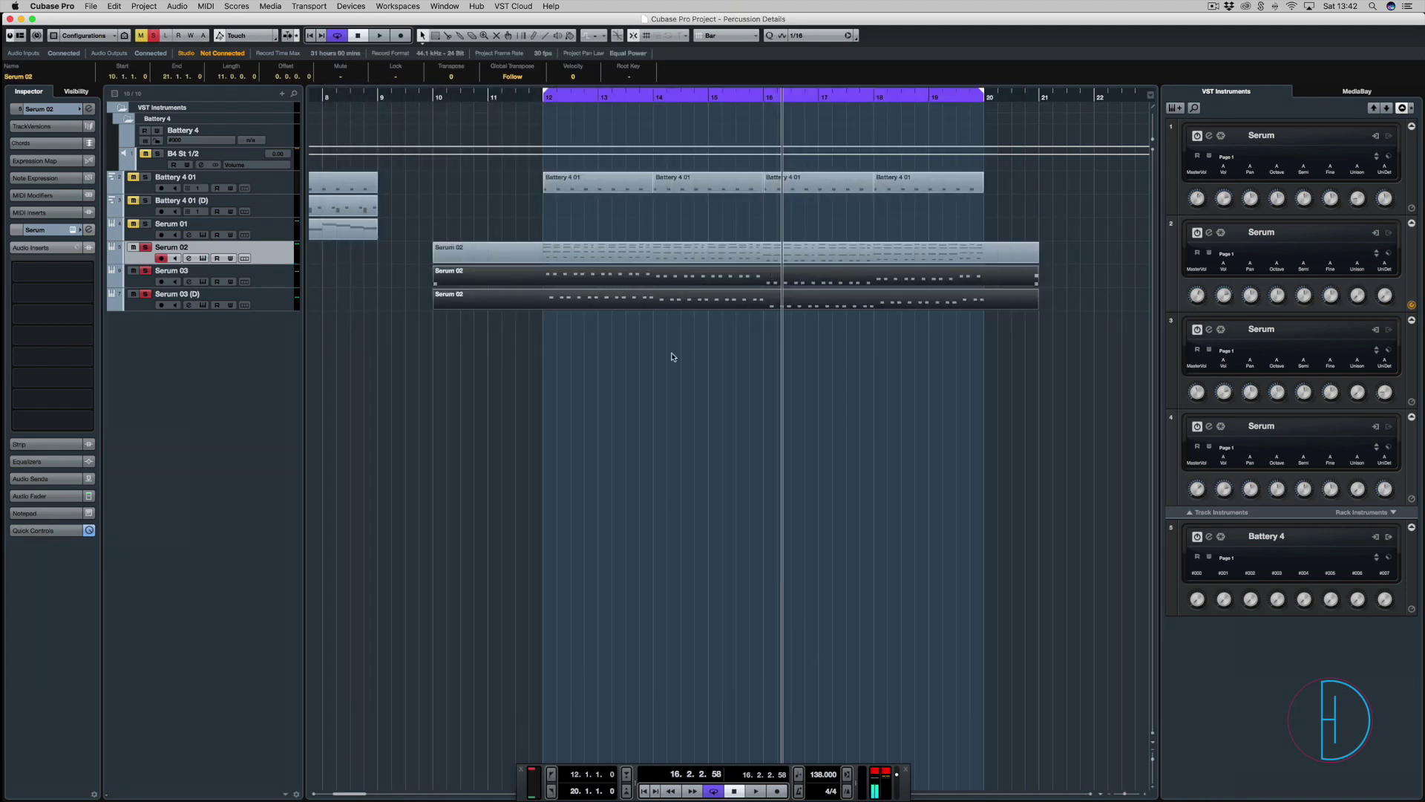
{"action": "key", "text": "super+e"}
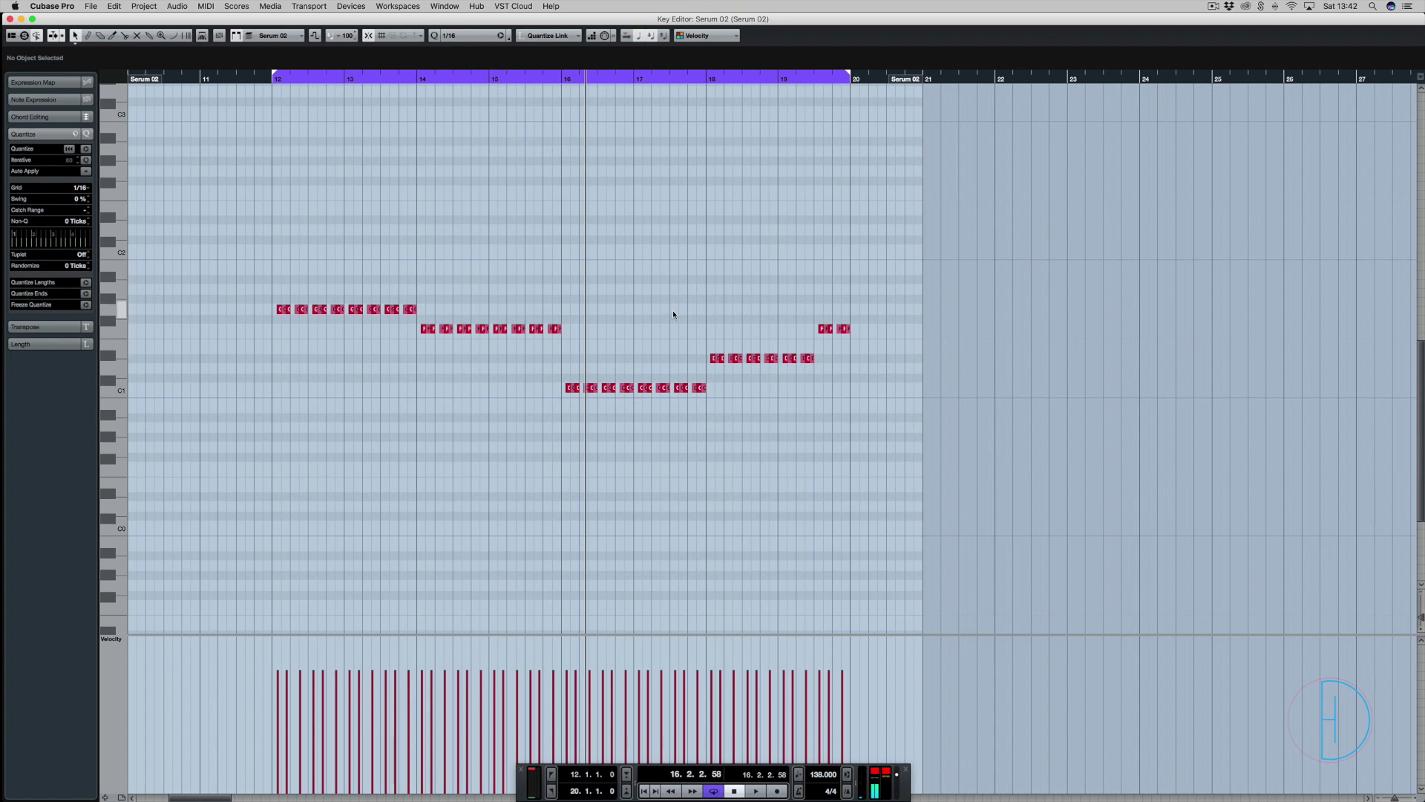
{"action": "key", "text": "Return"}
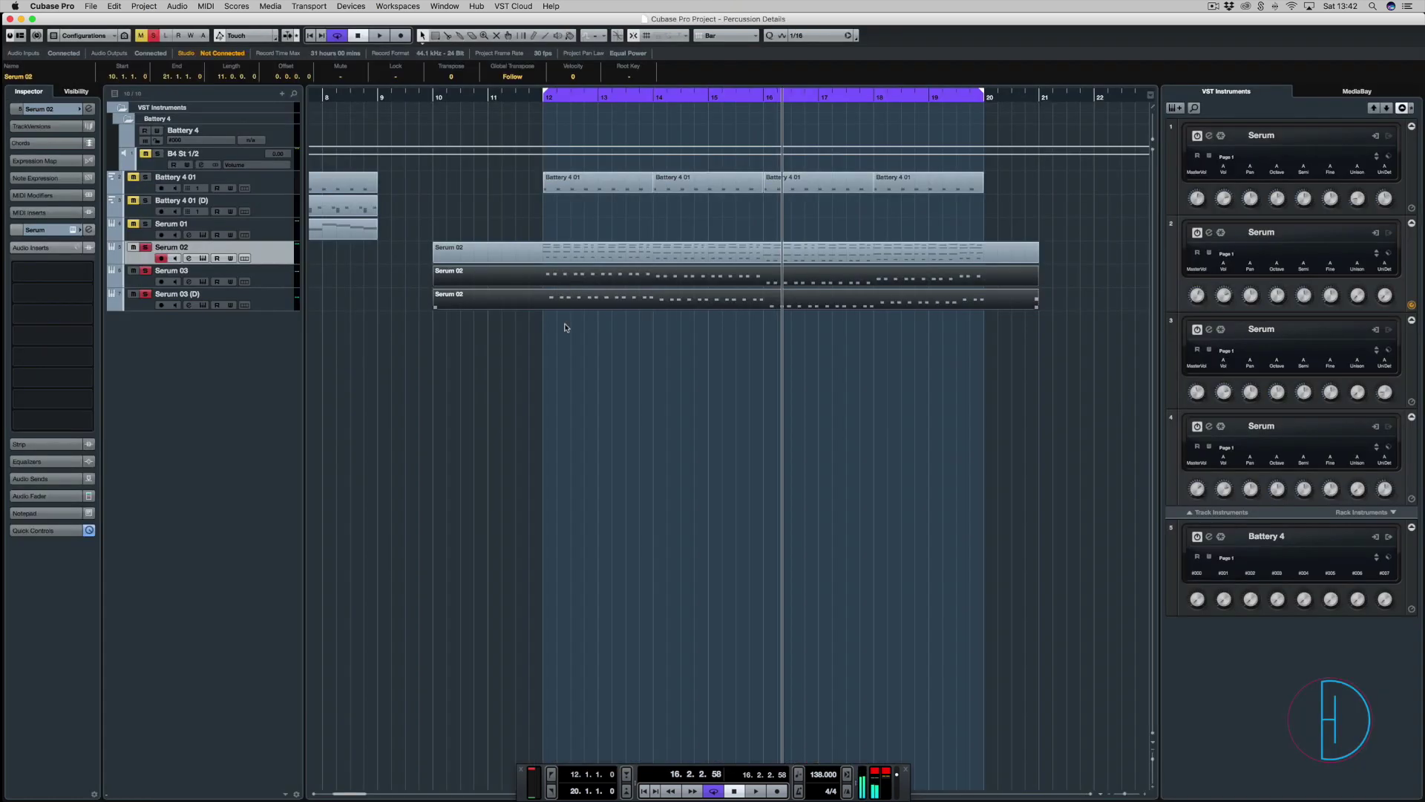
Examine the offbeat notes of the Serum 03 (D) part alone in the Key Editor.
{"action": "left_click_drag", "start_coordinate": [617, 354], "coordinate": [639, 301]}
{"action": "key", "text": "Return"}
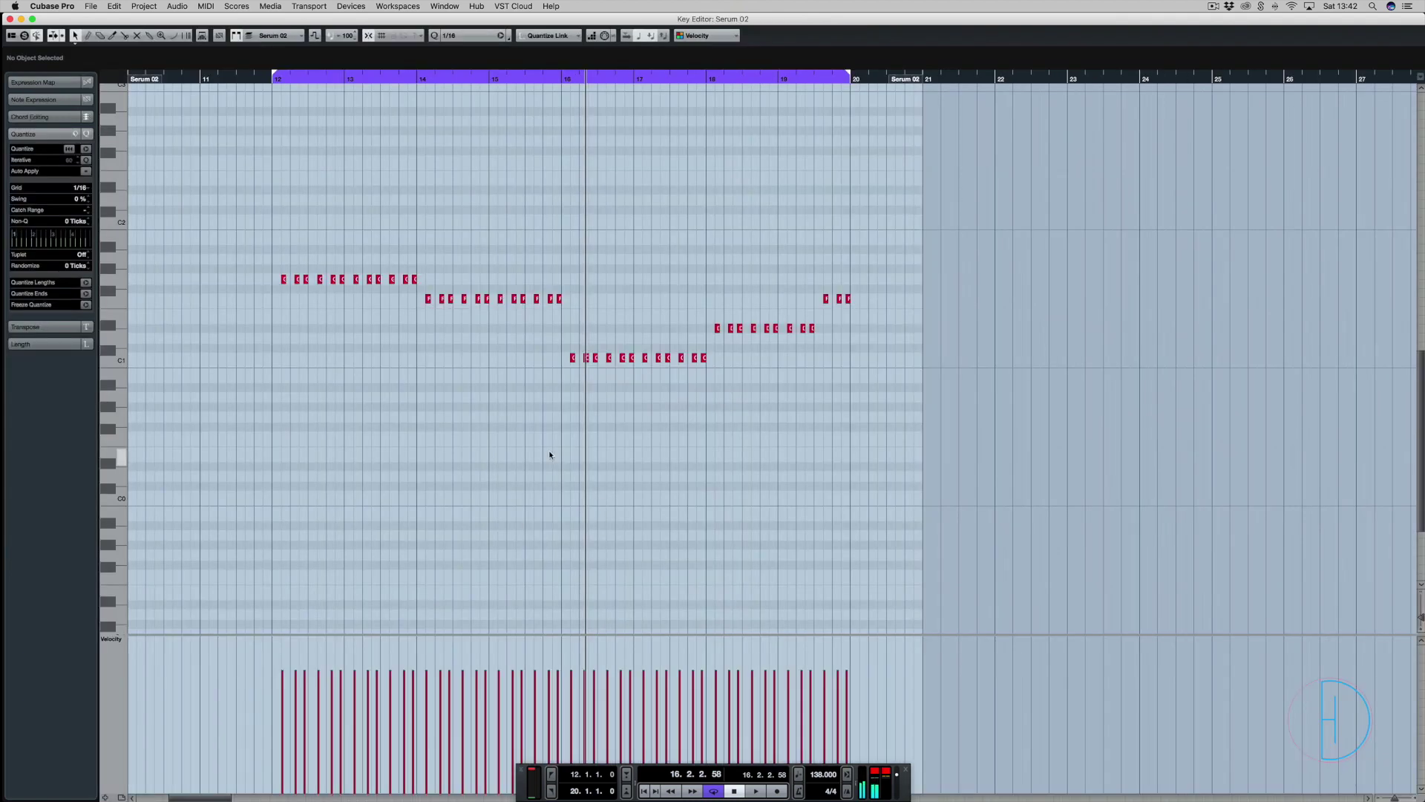
{"action": "key", "text": "Return"}
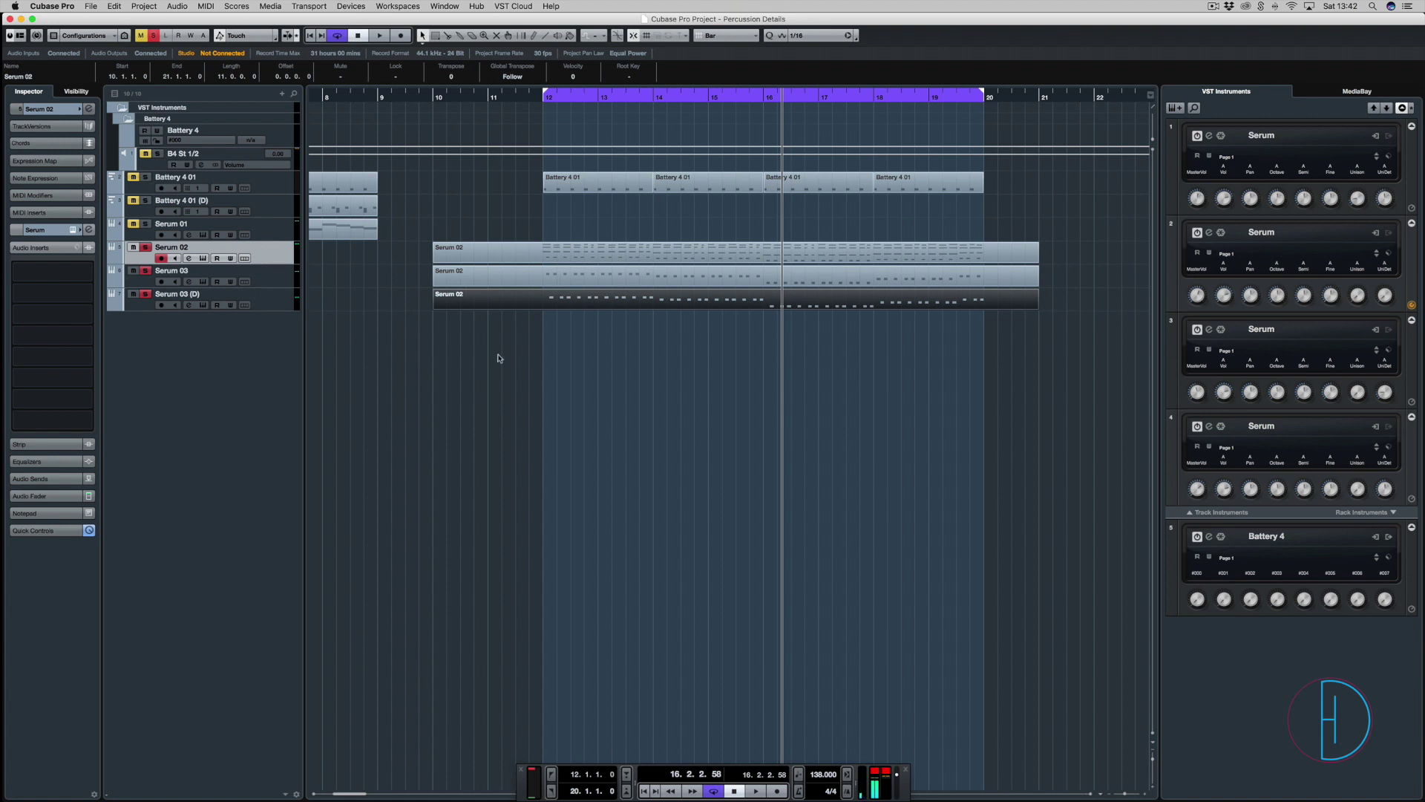
Select the Serum 03 (D) track and open its Serum instrument.
{"action": "left_click", "coordinate": [270, 307]}
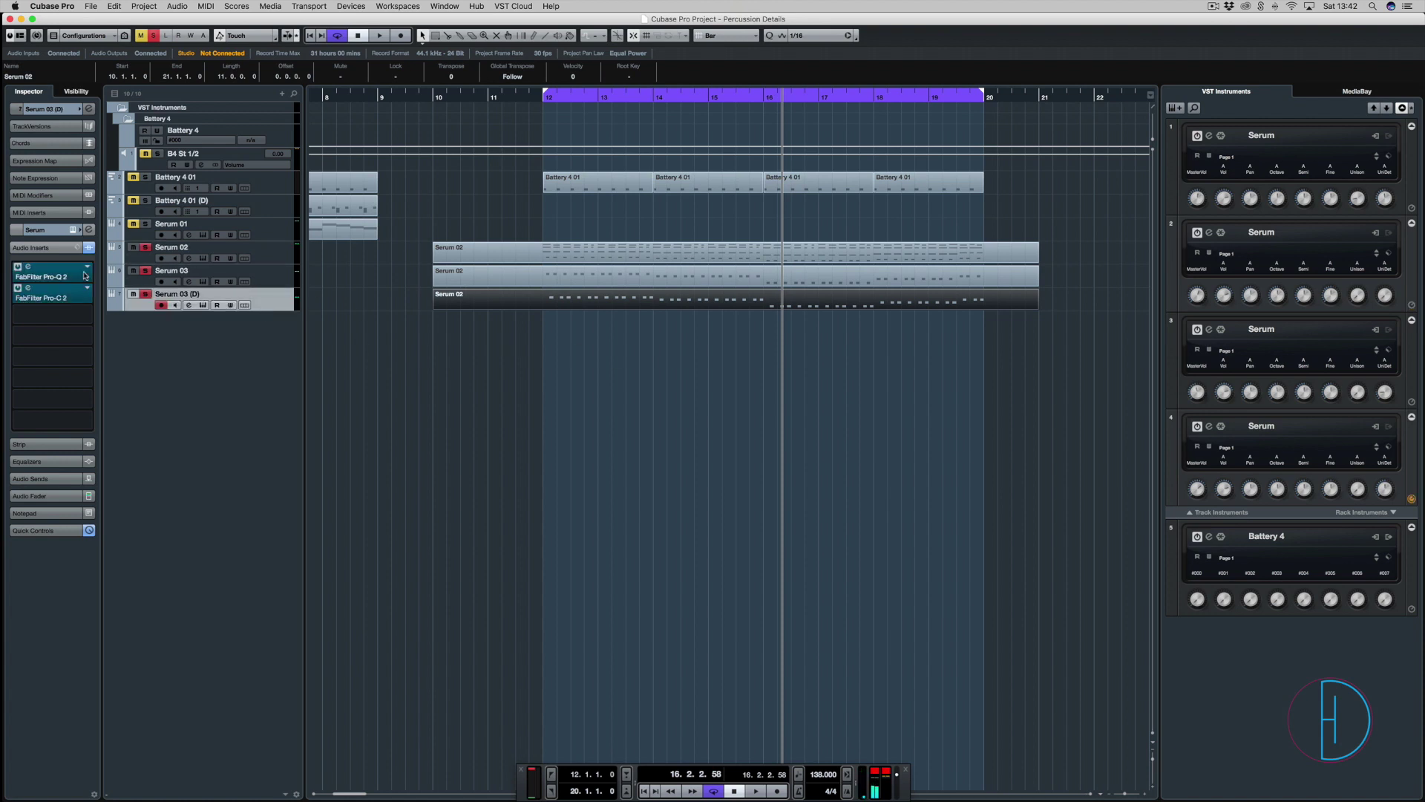
{"action": "left_click", "coordinate": [72, 230]}
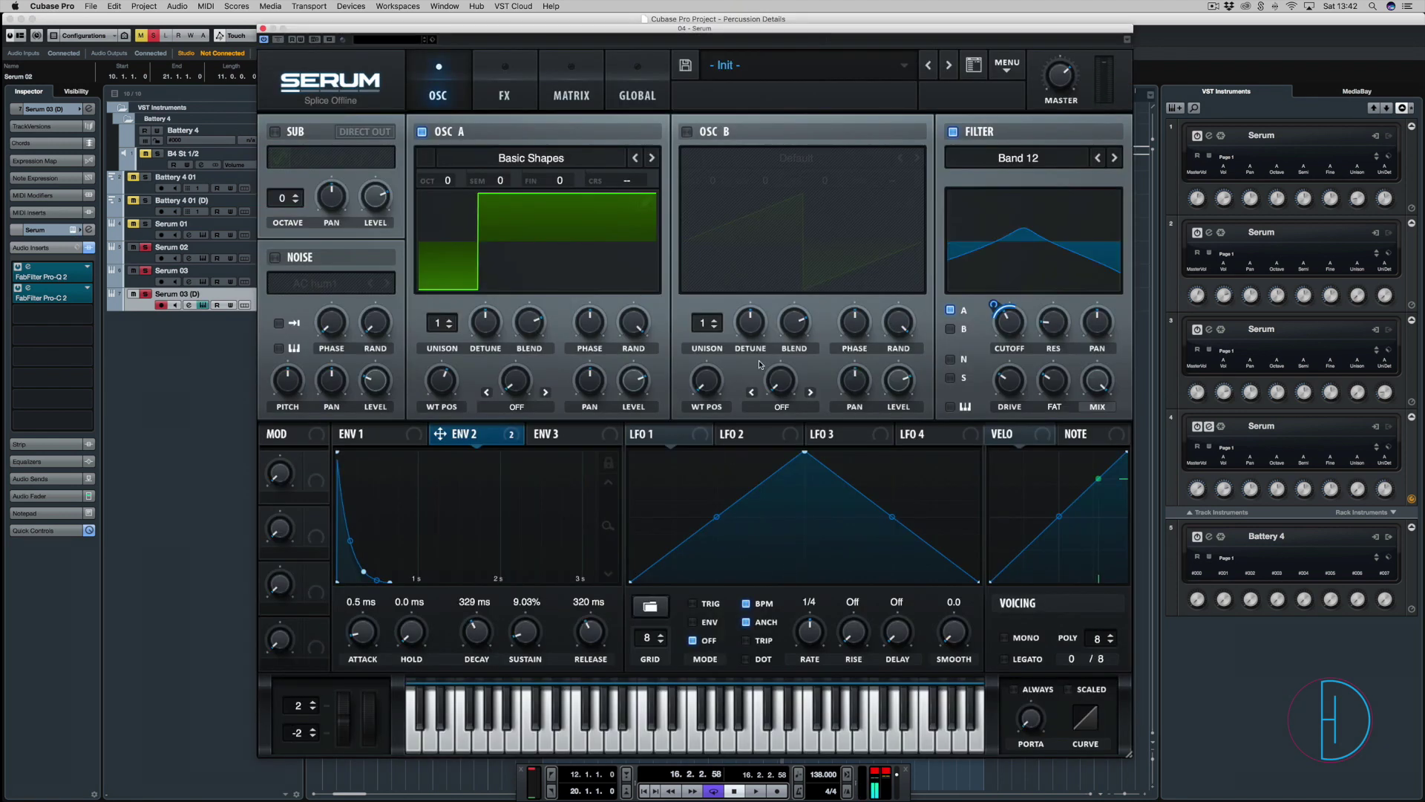